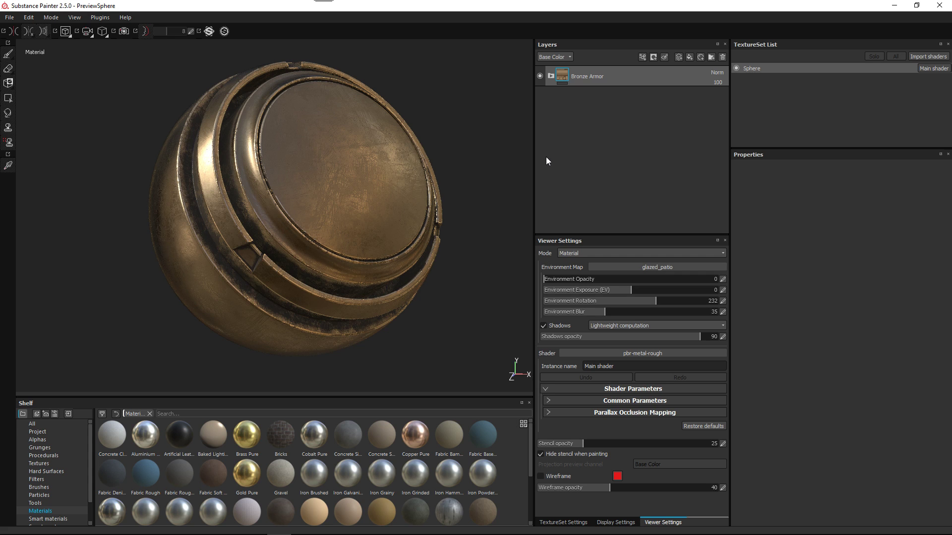
# - Browse the procedural textures in an enlarged shelf, then restore the shelf's smaller size
pyautogui.moveTo(253, 397); pyautogui.dragTo(253, 302)
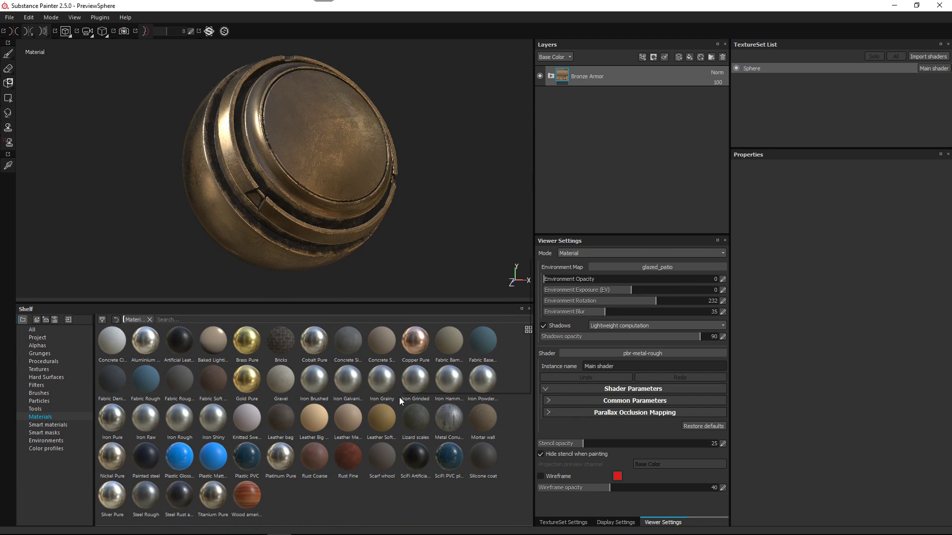
pyautogui.click(44, 362)
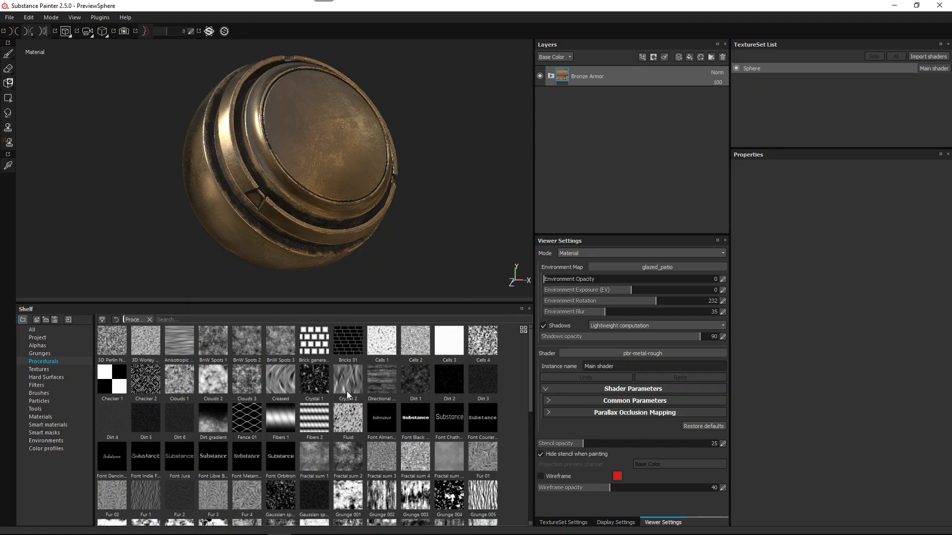
pyautogui.scroll(3, 347, 391)
pyautogui.moveTo(291, 303); pyautogui.dragTo(303, 411)
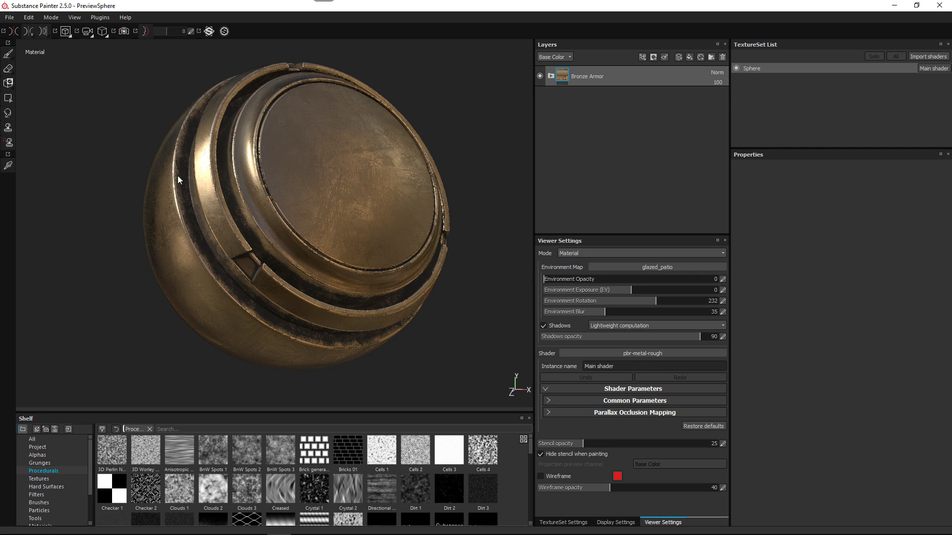
# - Inspect the available templates for a new project, discarding the save request and leaving the project setup without creating one
pyautogui.click(9, 21)
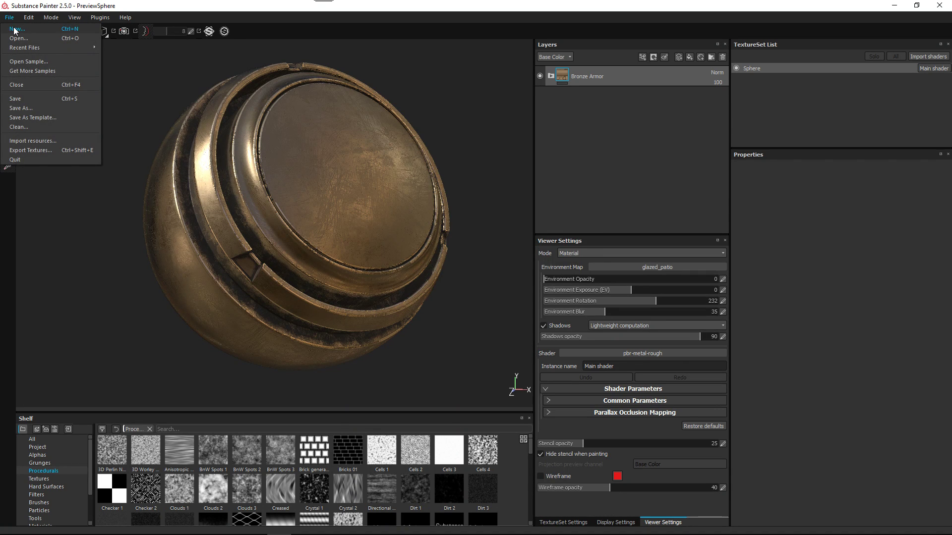
pyautogui.click(14, 31)
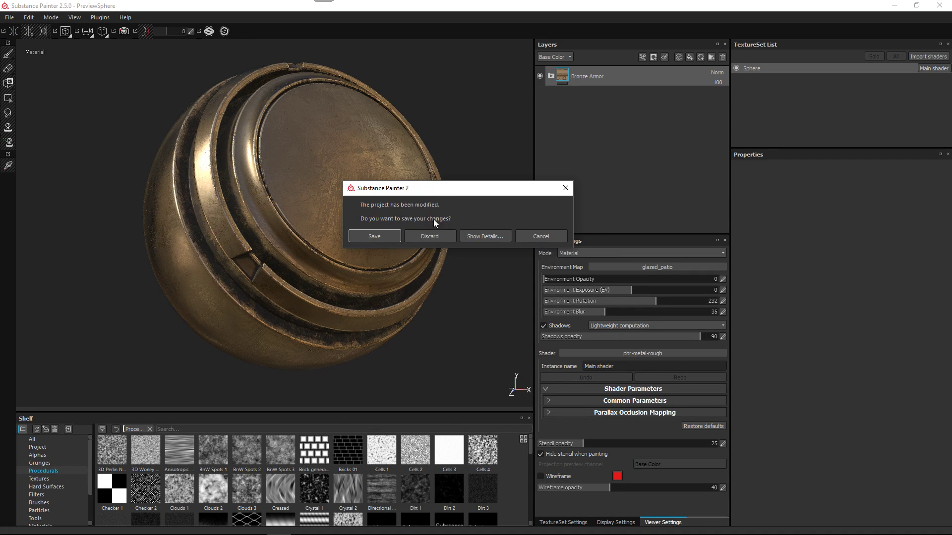
pyautogui.click(417, 239)
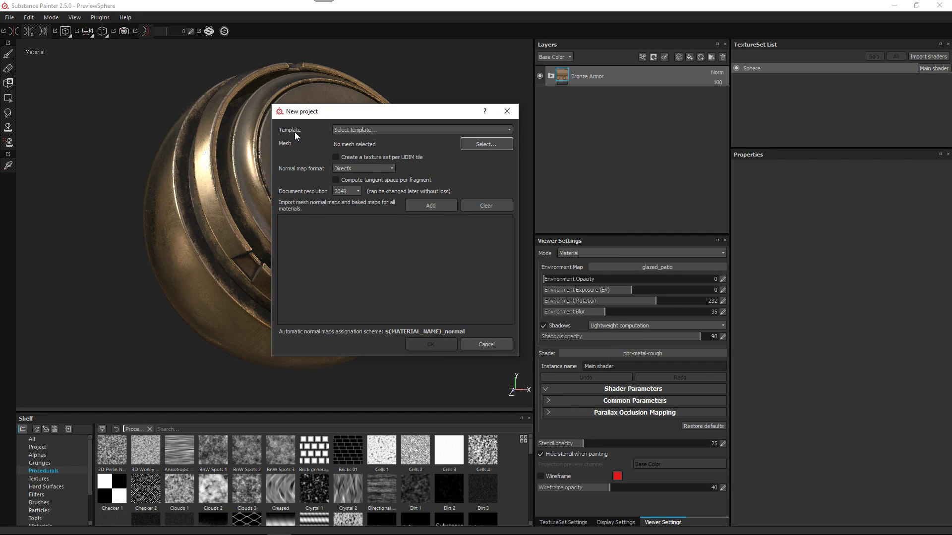
pyautogui.click(400, 130)
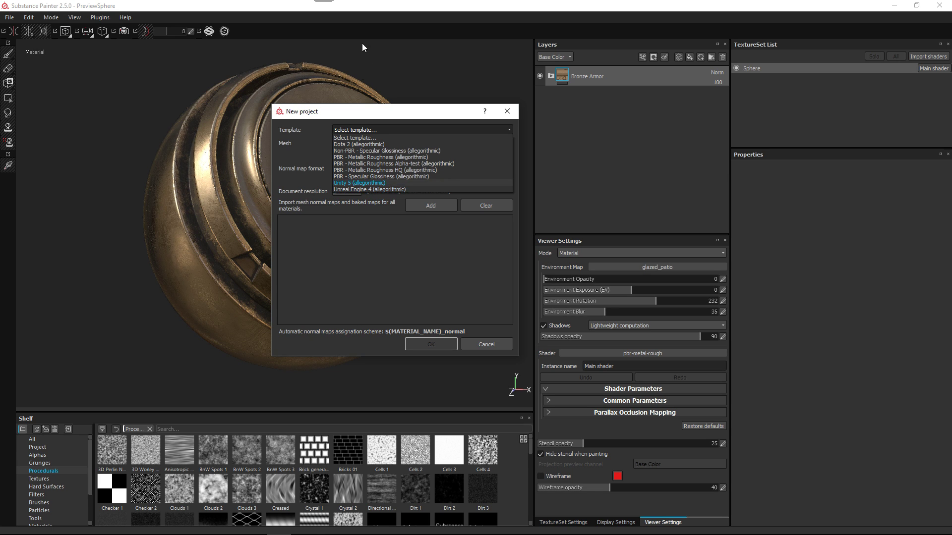
pyautogui.click(488, 346)
pyautogui.click(488, 347)
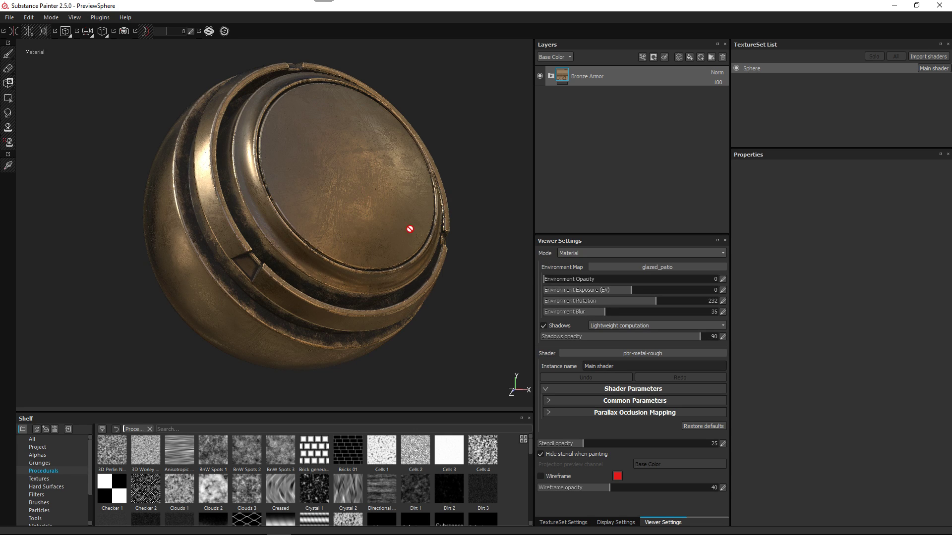
# - Add the Bricks material from the shelf as a new layer above Bronze Armor
pyautogui.scroll(-2, 93, 486)
pyautogui.click(40, 487)
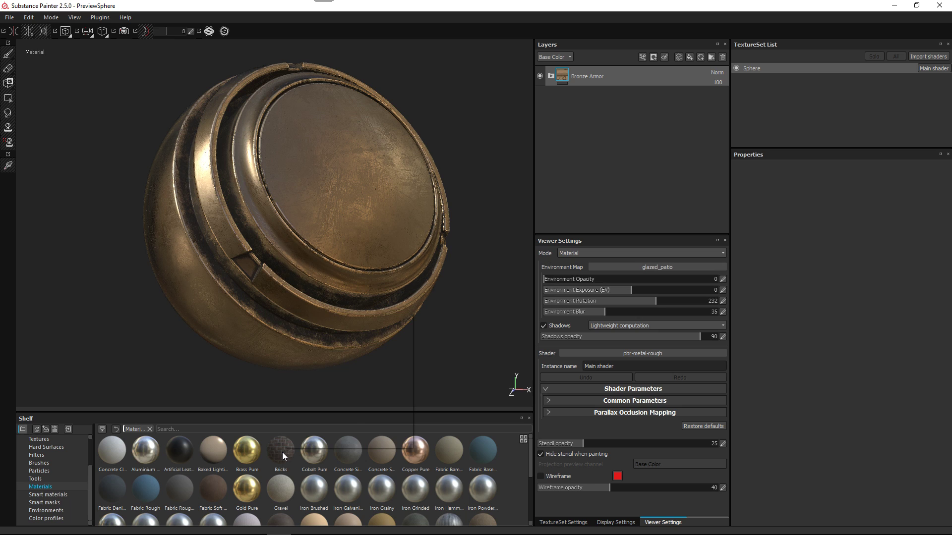
pyautogui.moveTo(283, 453)
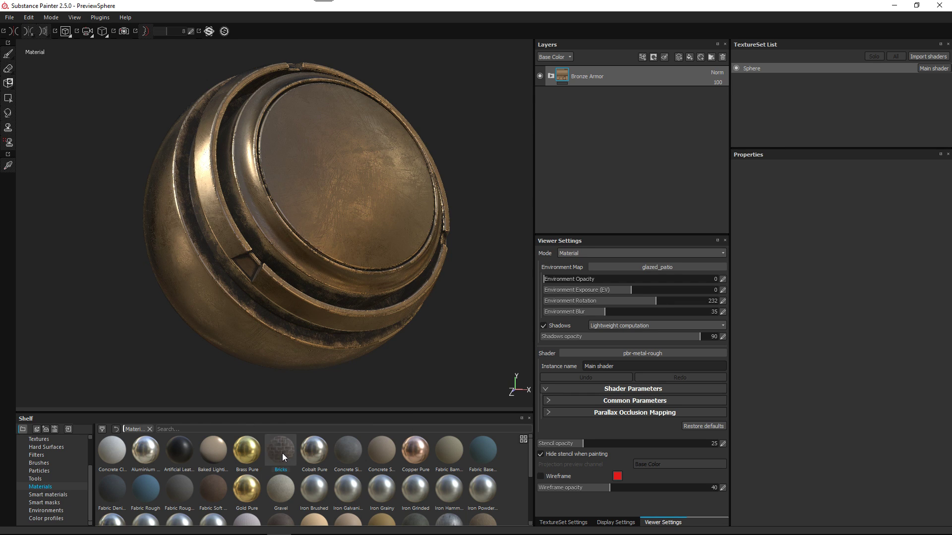
pyautogui.moveTo(280, 450); pyautogui.dragTo(626, 67)
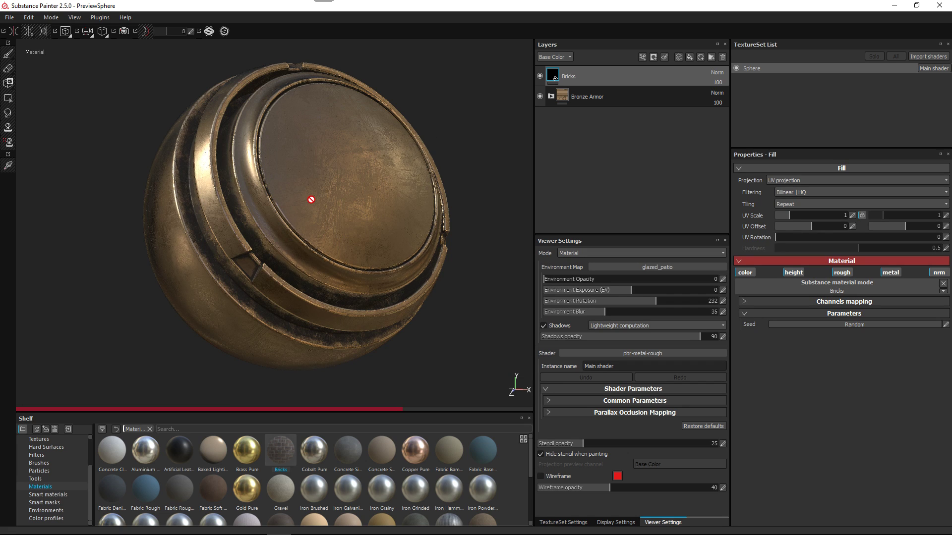
# - Set the environment rotation to 297 and turn off viewport shadows
pyautogui.keyDown('shift'); pyautogui.moveTo(308, 219); pyautogui.dragTo(333, 238, button='right'); pyautogui.keyUp('shift')
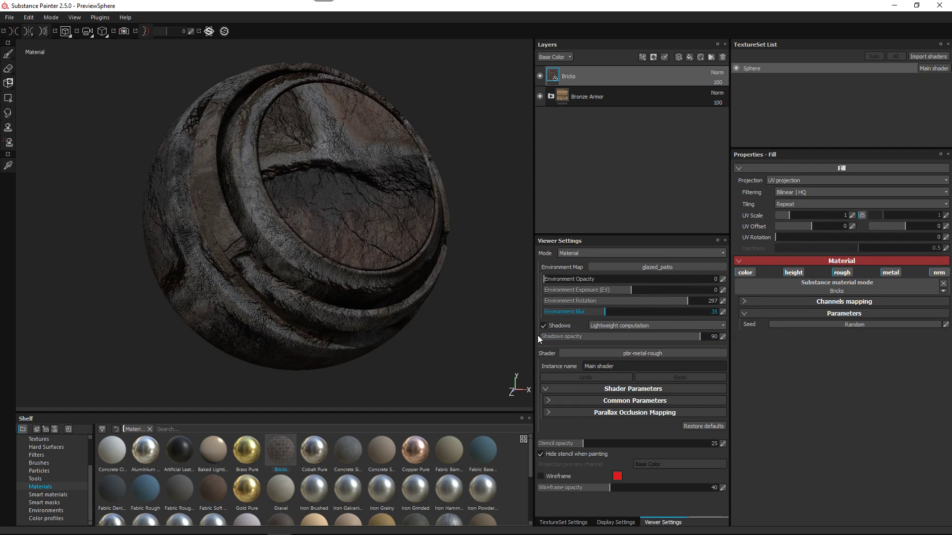
pyautogui.click(553, 325)
pyautogui.keyDown('alt'); pyautogui.moveTo(319, 229); pyautogui.dragTo(292, 236); pyautogui.keyUp('alt')
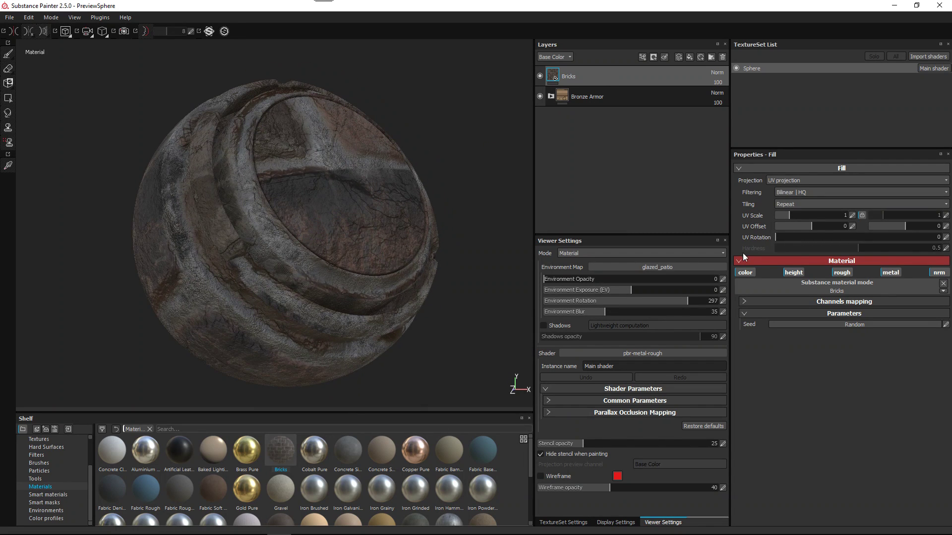
# - Set the Bricks layer's UV scale to 3.12 and the environment rotation to 275
pyautogui.moveTo(794, 218); pyautogui.dragTo(796, 219)
pyautogui.keyDown('shift'); pyautogui.moveTo(347, 195); pyautogui.dragTo(344, 200, button='right'); pyautogui.keyUp('shift')
pyautogui.keyDown('alt'); pyautogui.moveTo(384, 218); pyautogui.dragTo(379, 217); pyautogui.keyUp('alt')
pyautogui.keyDown('alt'); pyautogui.moveTo(376, 215); pyautogui.dragTo(358, 207, button='middle'); pyautogui.keyUp('alt')
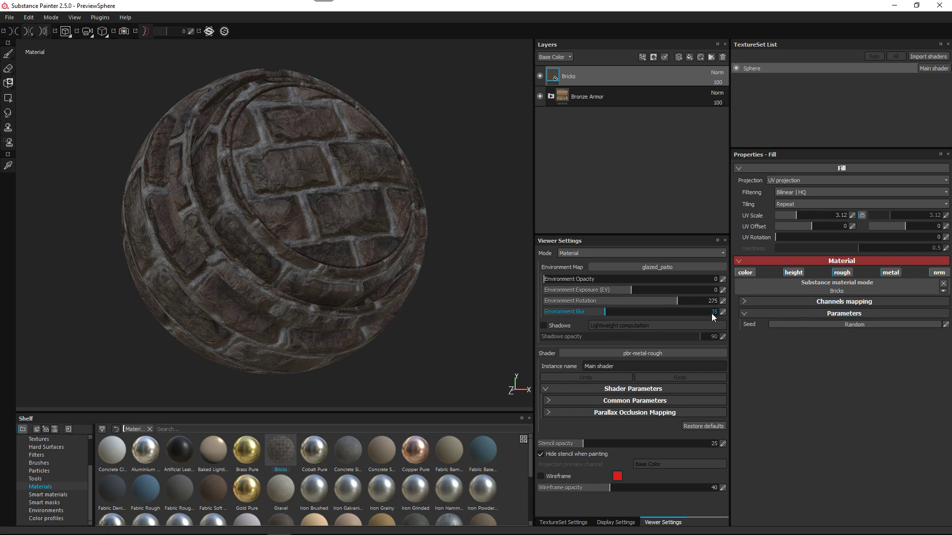
# - Show the Bricks layer's channels mapping and examine the bricks' surface relief from the side
pyautogui.click(783, 303)
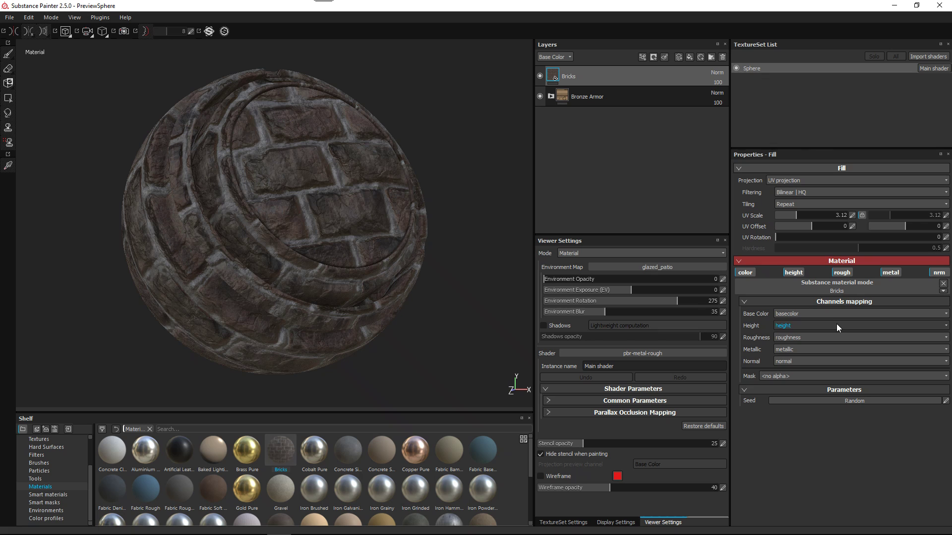
pyautogui.keyDown('alt'); pyautogui.moveTo(309, 243); pyautogui.dragTo(410, 240); pyautogui.keyUp('alt')
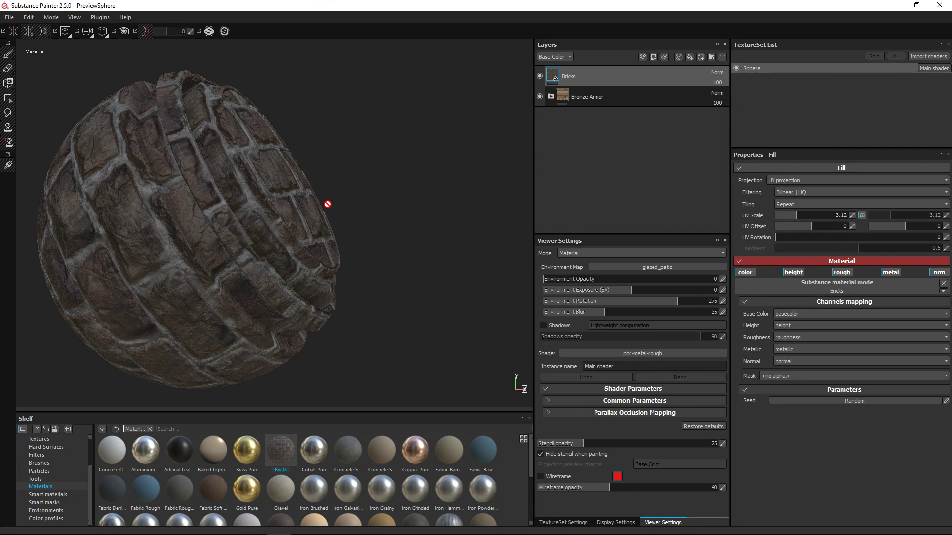
pyautogui.keyDown('alt'); pyautogui.moveTo(313, 216); pyautogui.dragTo(352, 234); pyautogui.keyUp('alt')
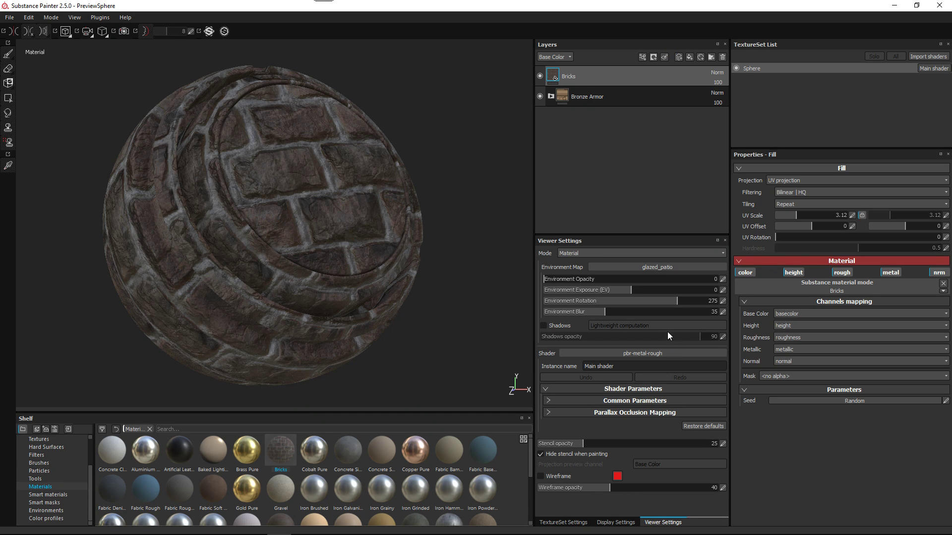
# - Enable parallax occlusion mapping in the main shader's parameters
pyautogui.moveTo(569, 237); pyautogui.dragTo(569, 160)
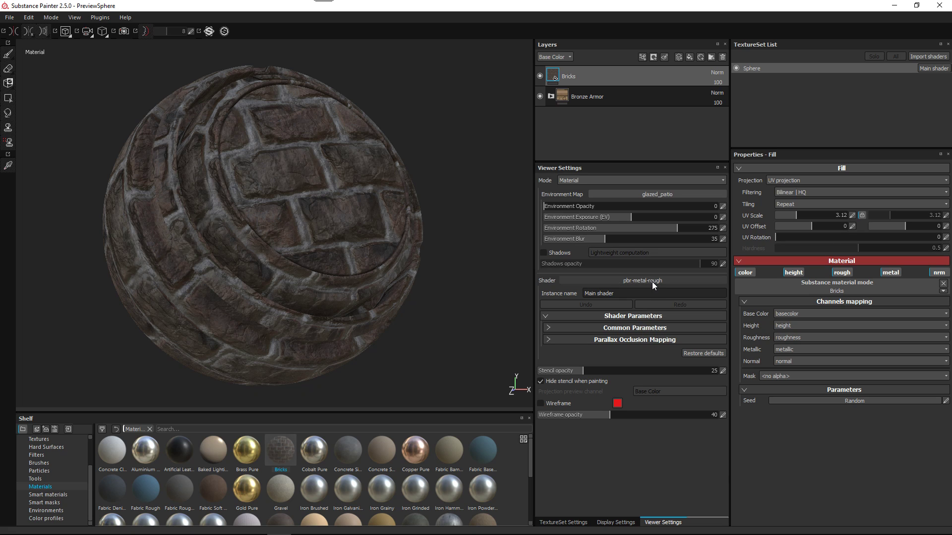
pyautogui.click(617, 343)
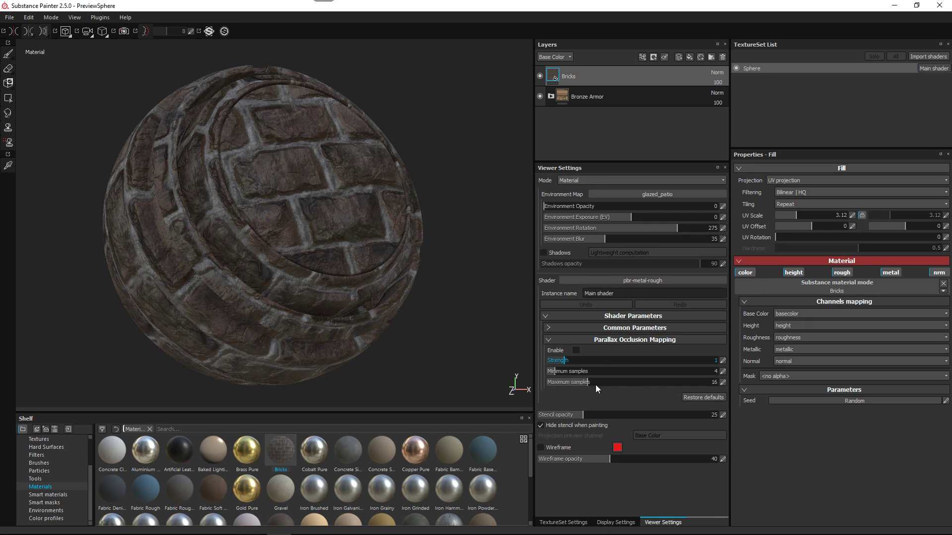
pyautogui.click(577, 350)
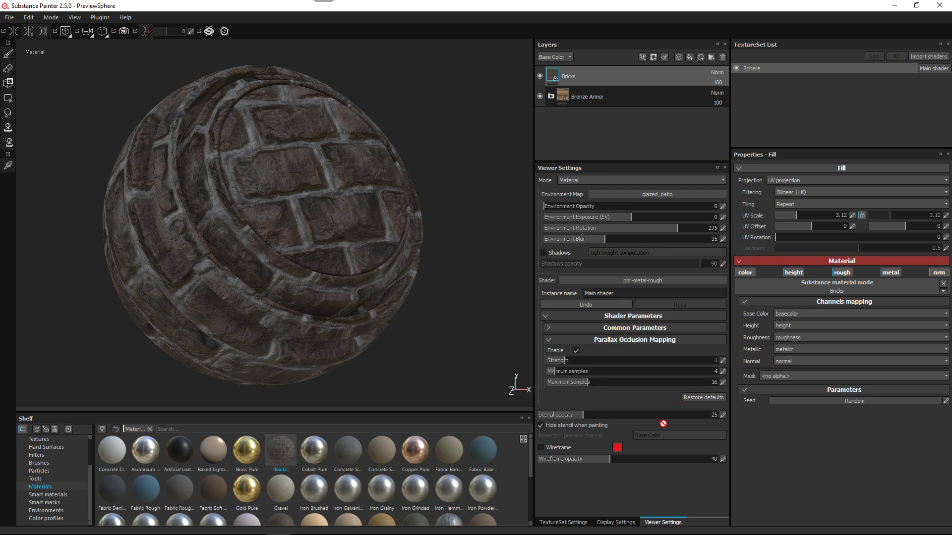
# - Add a Displacement channel to the texture set, enable it on the Bricks layer and map it to height
pyautogui.click(576, 524)
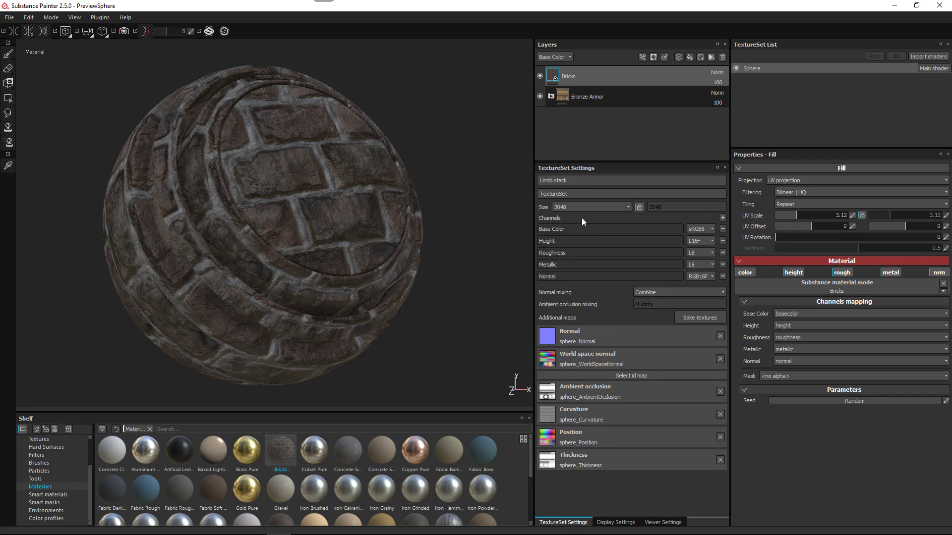
pyautogui.click(722, 218)
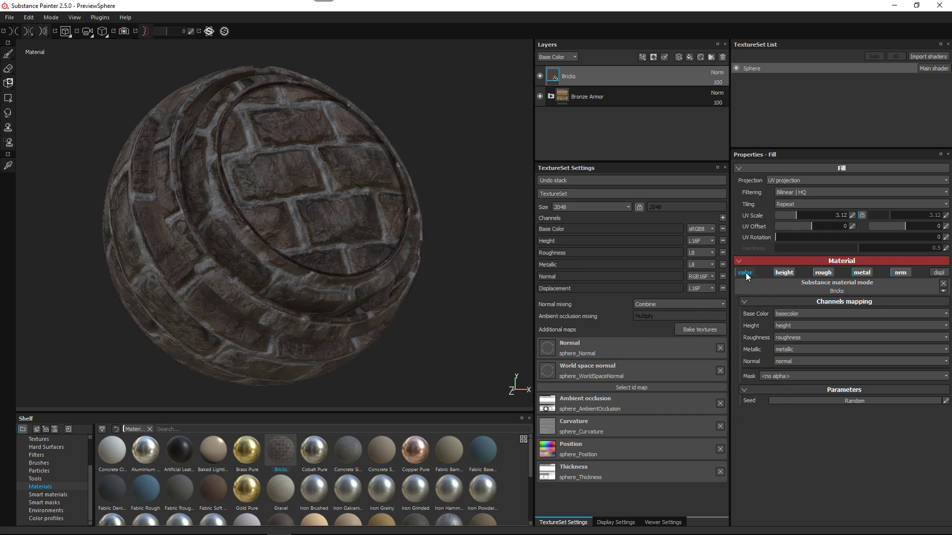
pyautogui.click(745, 274)
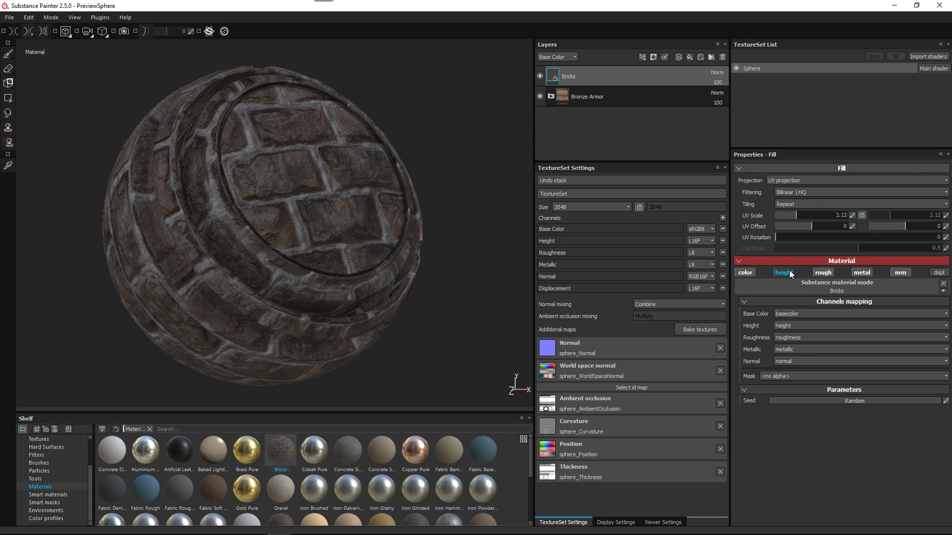
pyautogui.click(939, 273)
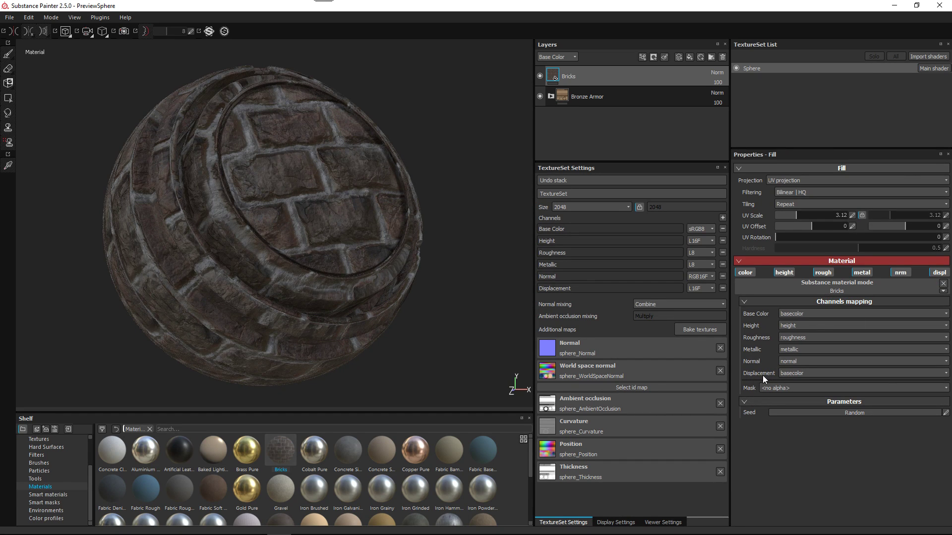
pyautogui.click(826, 375)
pyautogui.click(789, 414)
# - Set the parallax occlusion mapping strength to 1.63 and the environment rotation to 328
pyautogui.keyDown('alt'); pyautogui.moveTo(318, 229); pyautogui.dragTo(392, 212); pyautogui.keyUp('alt')
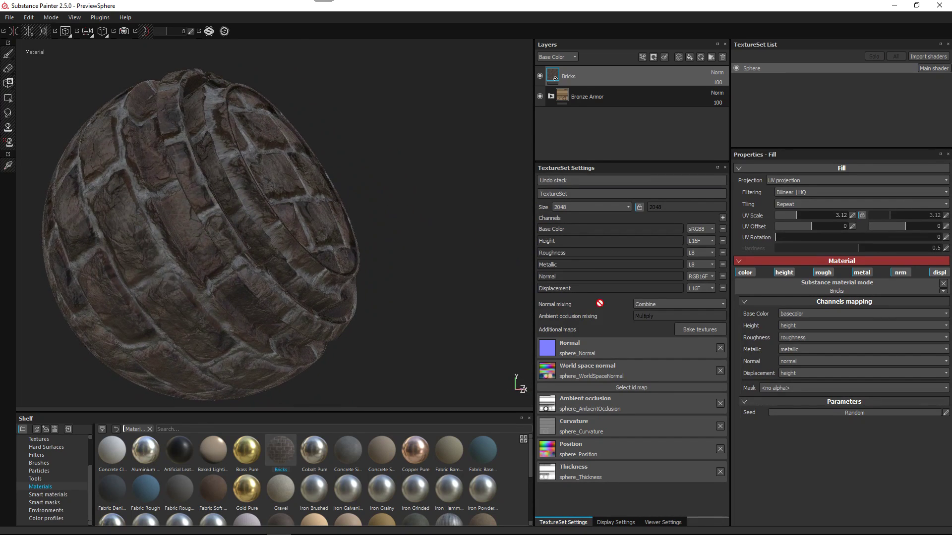
pyautogui.click(667, 523)
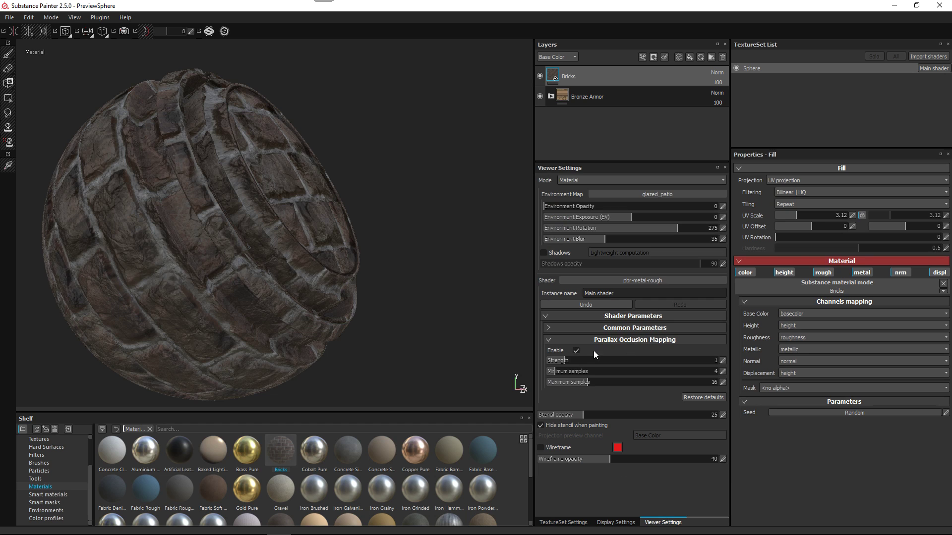
pyautogui.moveTo(569, 362); pyautogui.dragTo(574, 362)
pyautogui.keyDown('alt'); pyautogui.moveTo(366, 217); pyautogui.dragTo(342, 218); pyautogui.keyUp('alt')
pyautogui.keyDown('shift'); pyautogui.moveTo(342, 219); pyautogui.dragTo(347, 230, button='right'); pyautogui.keyUp('shift')
pyautogui.keyDown('alt'); pyautogui.moveTo(347, 231); pyautogui.dragTo(331, 161); pyautogui.keyUp('alt')
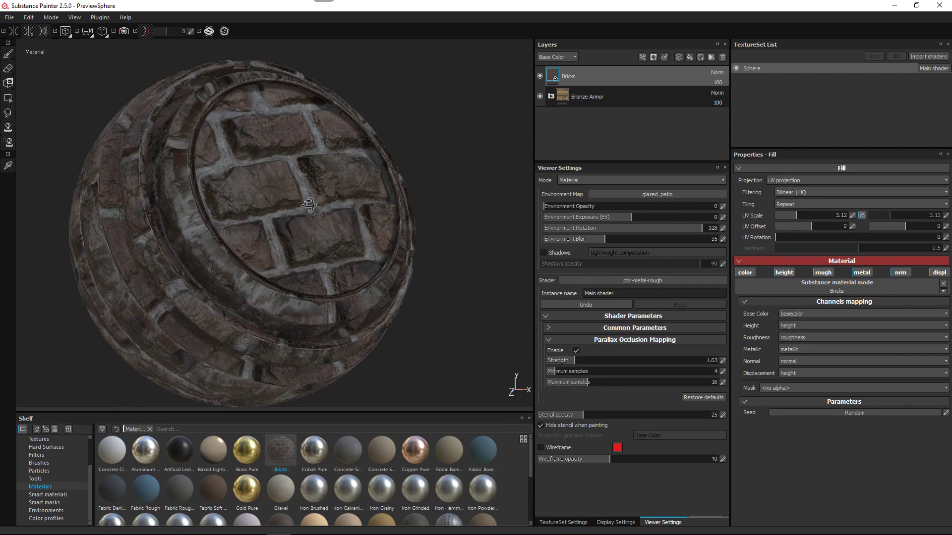
# - Compare the bricks' depth with parallax occlusion mapping switched on and off from several viewing angles
pyautogui.keyDown('alt'); pyautogui.moveTo(308, 205); pyautogui.dragTo(258, 163); pyautogui.keyUp('alt')
pyautogui.keyDown('alt'); pyautogui.moveTo(258, 164); pyautogui.dragTo(340, 197, button='middle'); pyautogui.keyUp('alt')
pyautogui.keyDown('alt'); pyautogui.moveTo(340, 197); pyautogui.dragTo(365, 224); pyautogui.keyUp('alt')
pyautogui.keyDown('alt'); pyautogui.moveTo(365, 225); pyautogui.dragTo(352, 229, button='middle'); pyautogui.keyUp('alt')
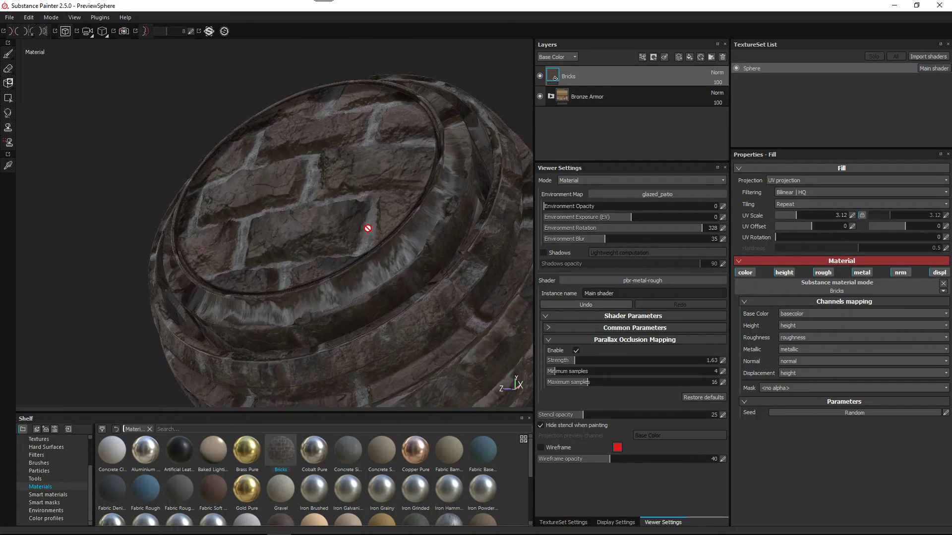
pyautogui.moveTo(359, 220)
pyautogui.keyDown('alt'); pyautogui.mouseDown()
pyautogui.moveTo(315, 197)
pyautogui.moveTo(327, 208)
pyautogui.mouseUp(); pyautogui.keyUp('alt')
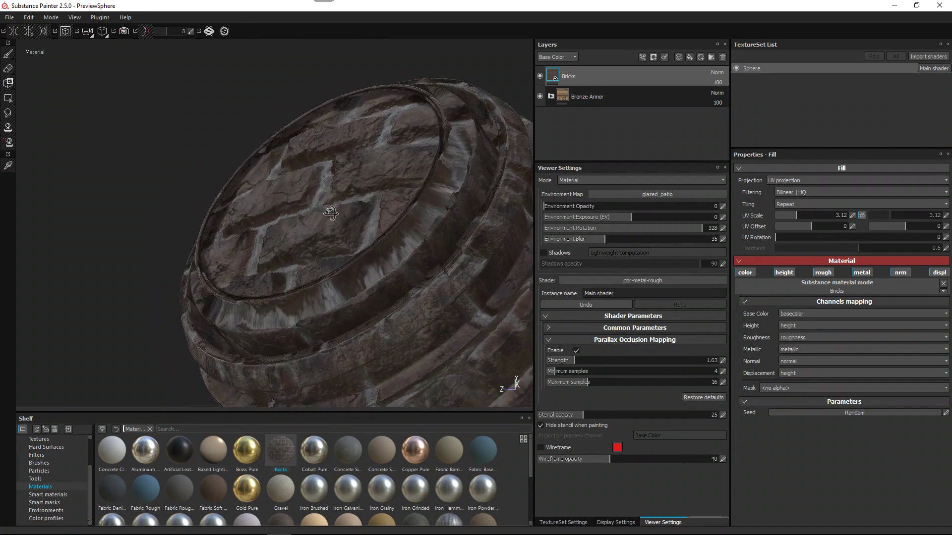
pyautogui.click(576, 350)
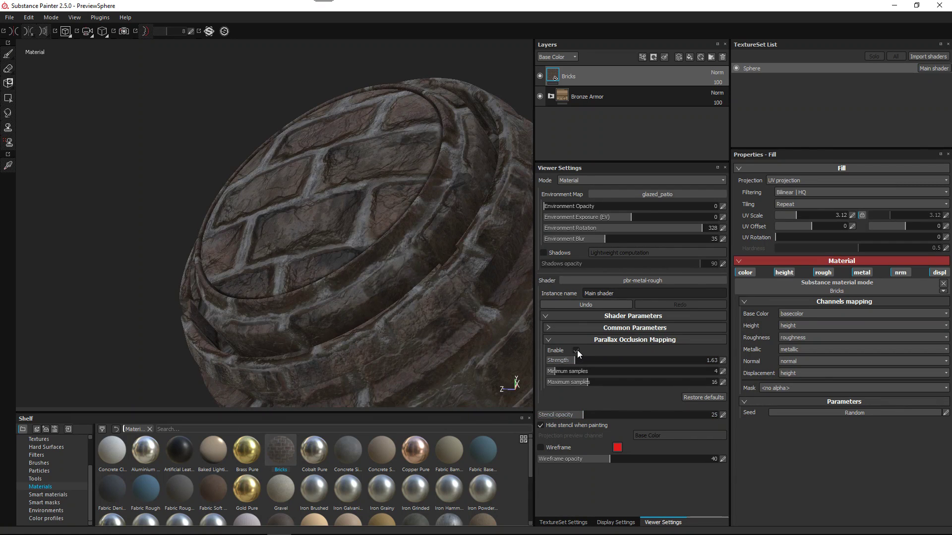
pyautogui.click(576, 350)
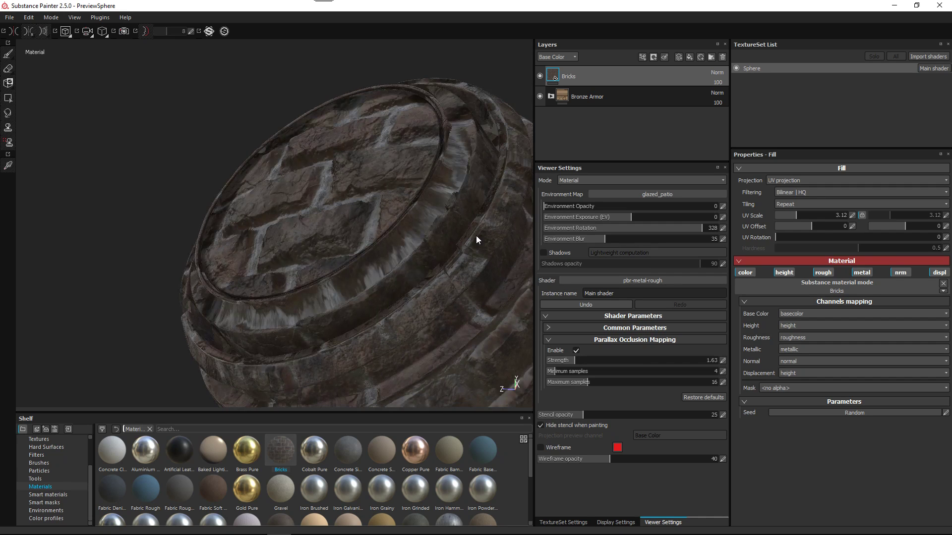
pyautogui.click(576, 351)
pyautogui.click(576, 351)
pyautogui.click(576, 351)
pyautogui.click(576, 351)
# - Set the parallax samples to minimum 8 and maximum 14, and the environment rotation to 306
pyautogui.keyDown('alt'); pyautogui.moveTo(397, 273); pyautogui.dragTo(327, 185); pyautogui.keyUp('alt')
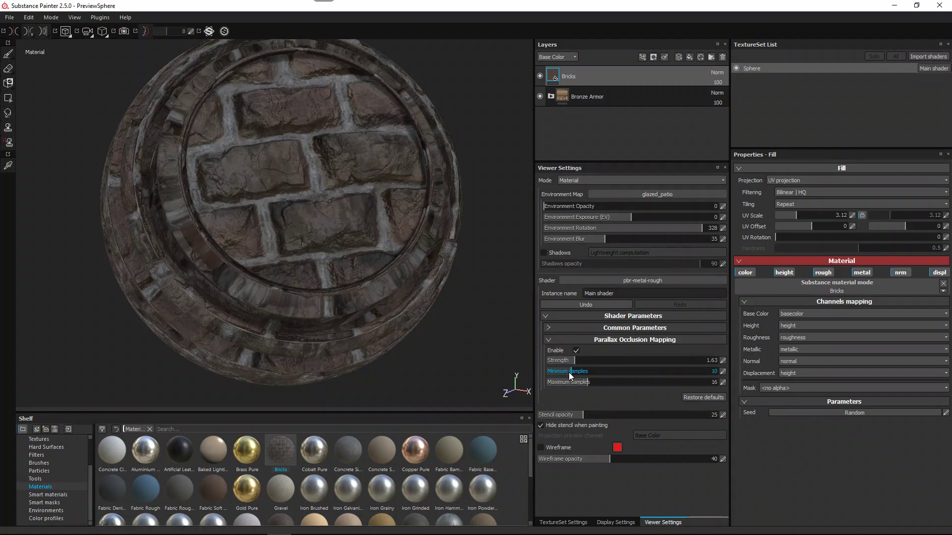
pyautogui.moveTo(590, 382); pyautogui.dragTo(580, 382)
pyautogui.keyDown('alt'); pyautogui.moveTo(263, 170); pyautogui.dragTo(348, 198); pyautogui.keyUp('alt')
pyautogui.keyDown('shift'); pyautogui.moveTo(349, 199); pyautogui.dragTo(340, 202, button='right'); pyautogui.keyUp('shift')
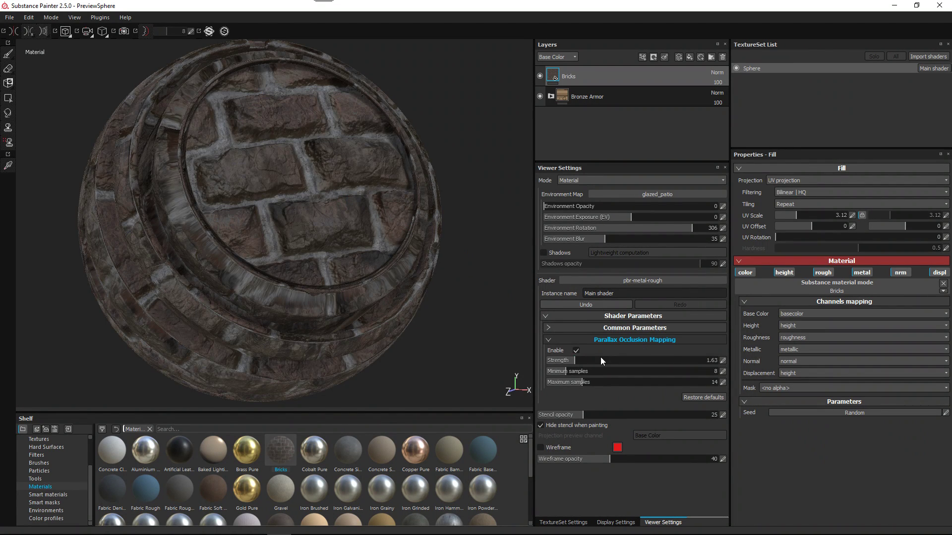
# - Turn off parallax occlusion mapping and open the texture set's channel settings
pyautogui.click(576, 350)
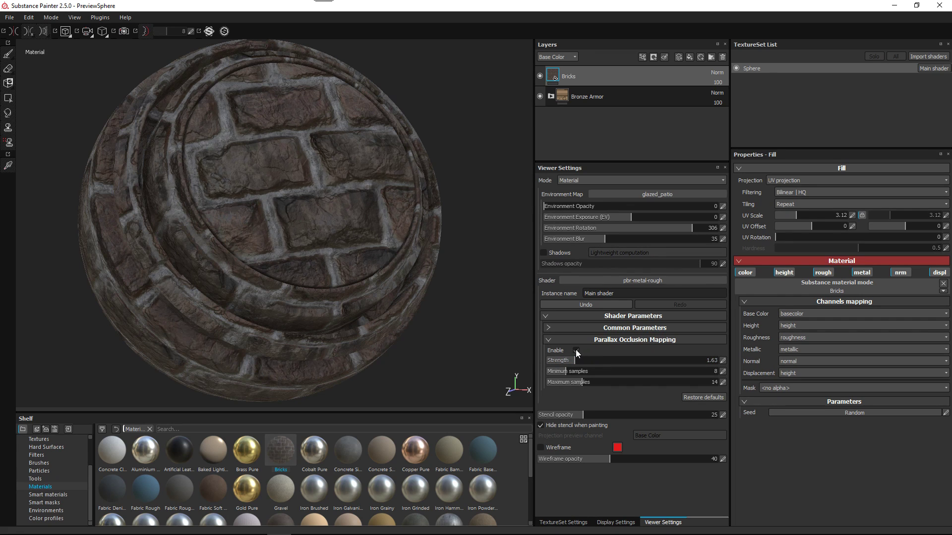
pyautogui.click(570, 524)
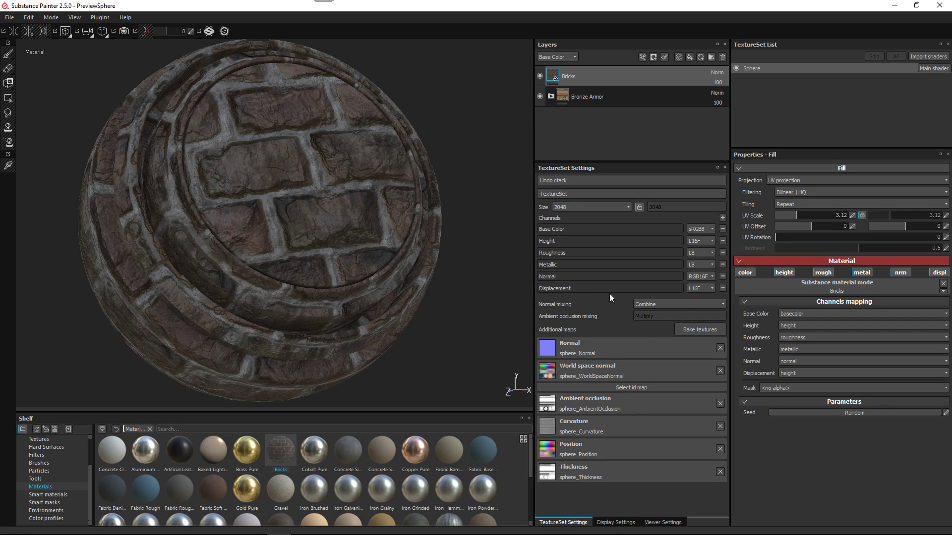
# - Remove the Displacement channel from the Sphere texture set
pyautogui.click(723, 289)
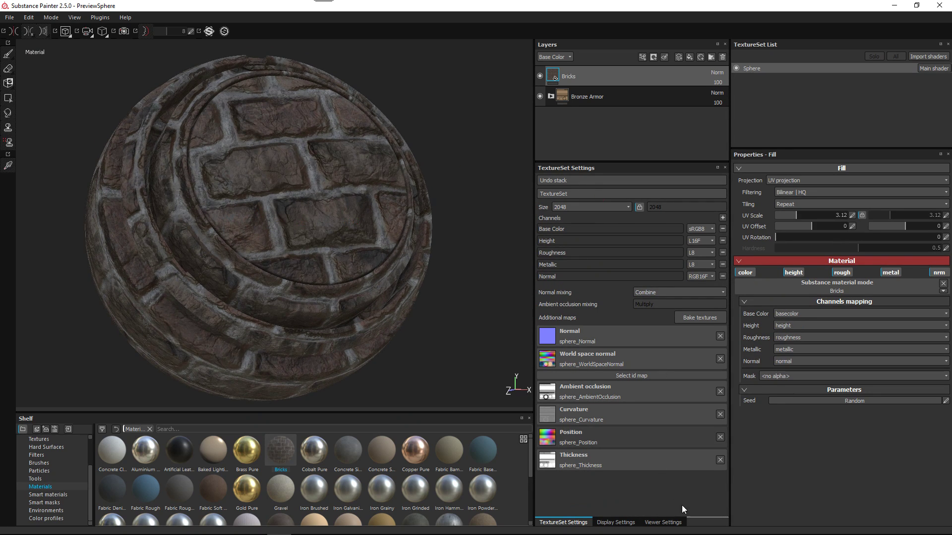
# - Try the pbr-metal-rough-with-alpha-test shader with alpha dithering enabled in its common parameters
pyautogui.click(674, 524)
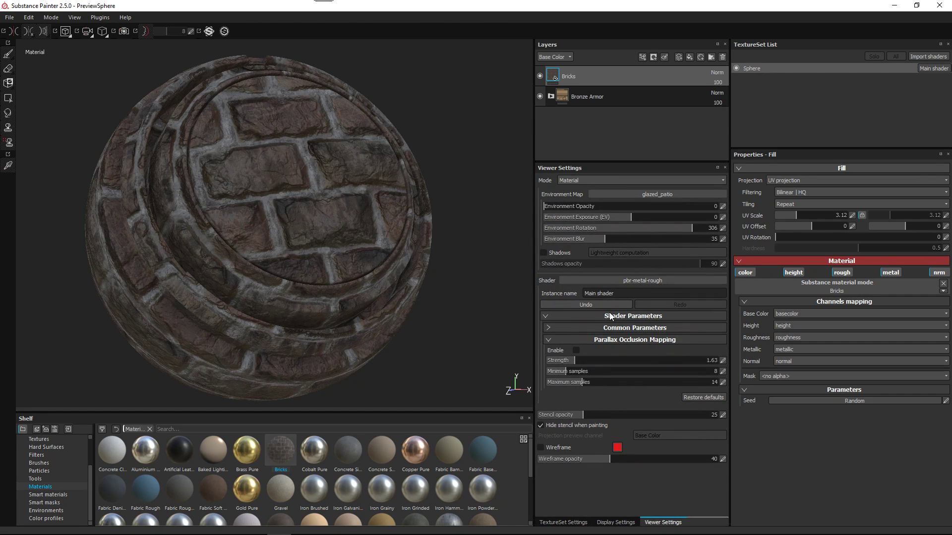
pyautogui.click(603, 281)
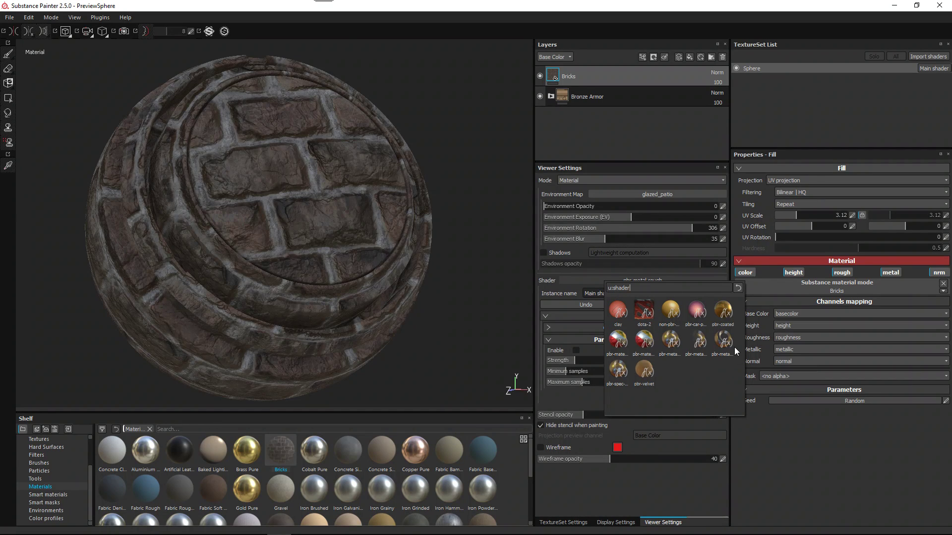
pyautogui.moveTo(723, 342)
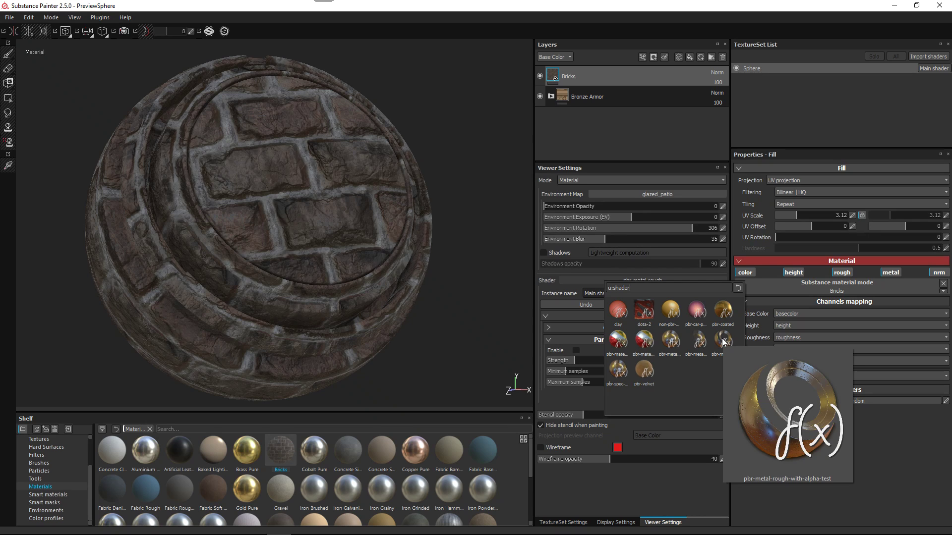
pyautogui.click(723, 341)
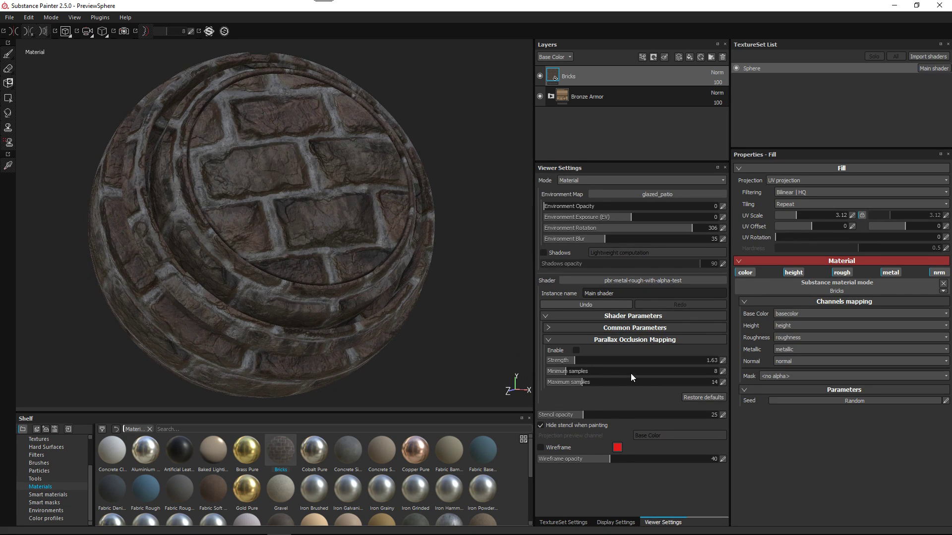
pyautogui.click(632, 330)
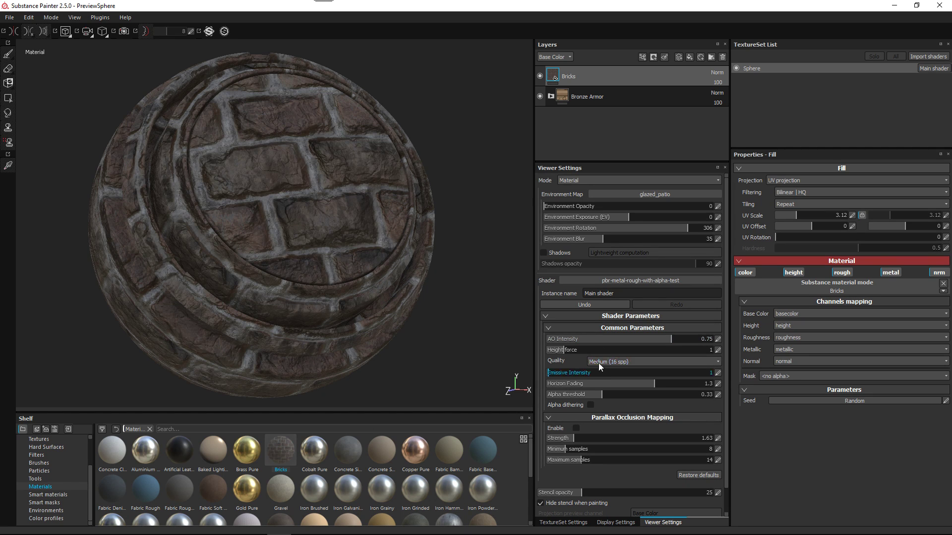
pyautogui.click(590, 405)
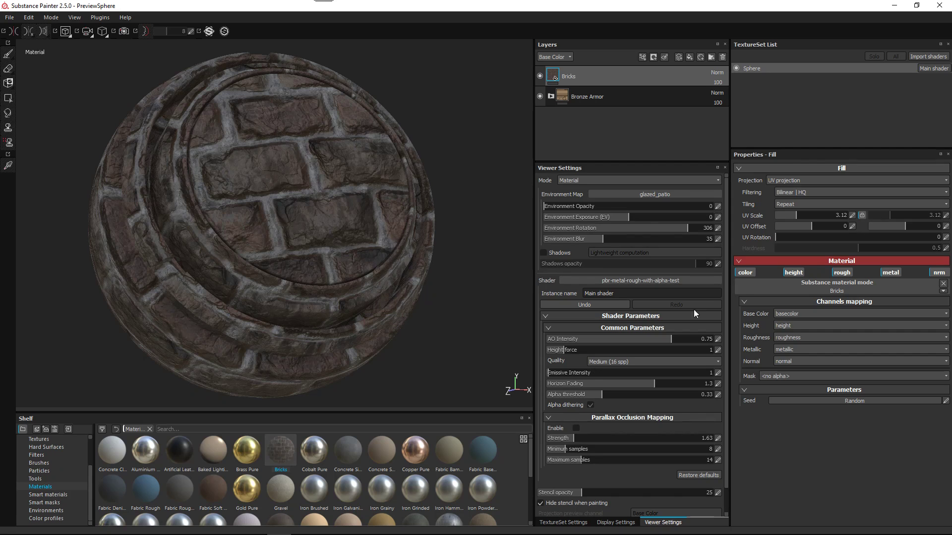
# - Switch the shader back to pbr-metal-rough and collapse its common parameters
pyautogui.click(678, 281)
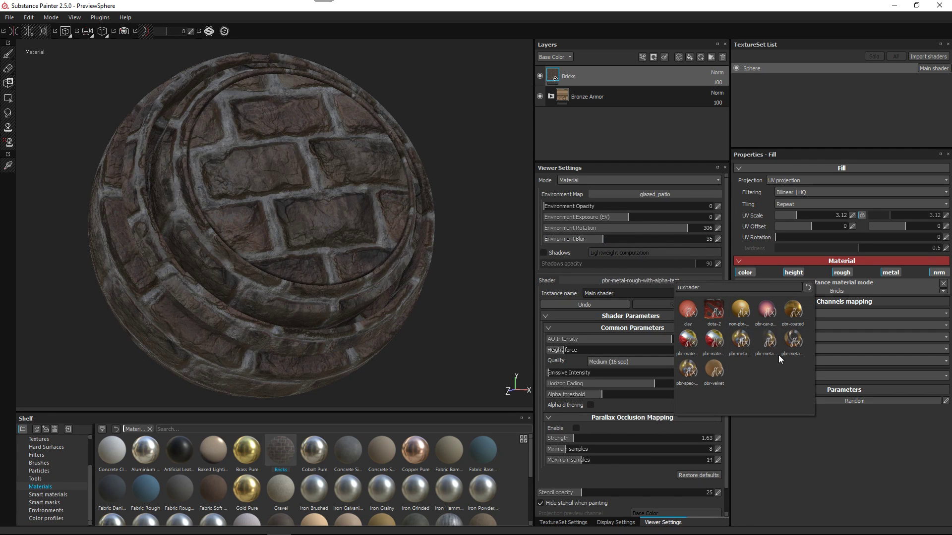
pyautogui.click(740, 343)
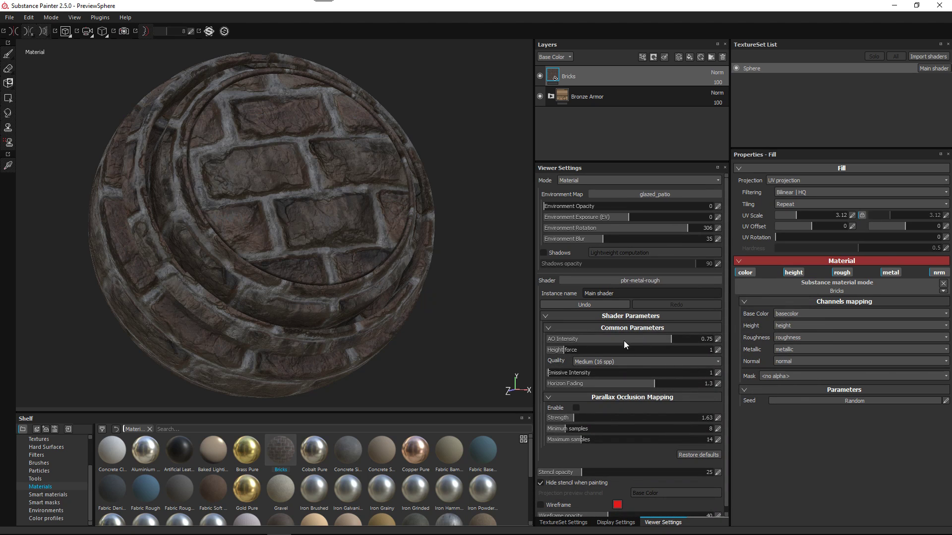
pyautogui.click(575, 328)
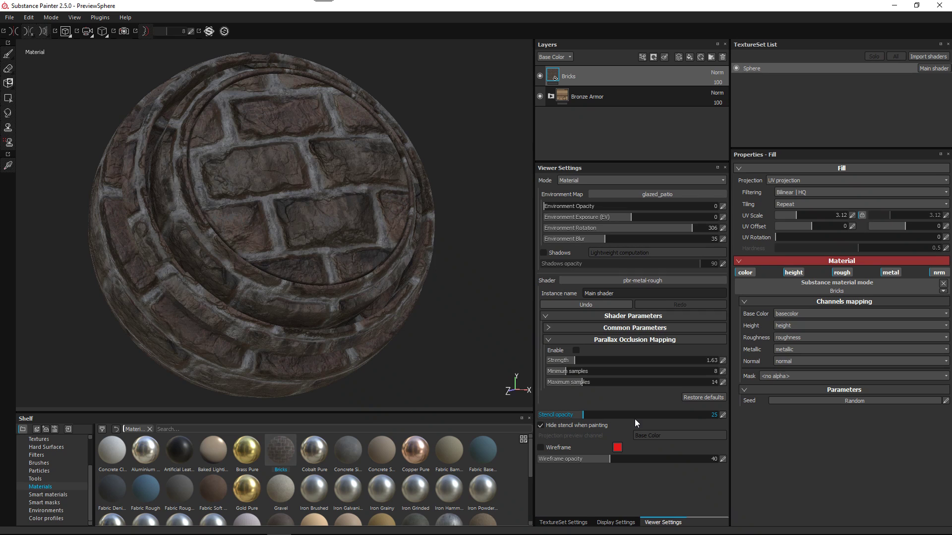
pyautogui.moveTo(312, 2)
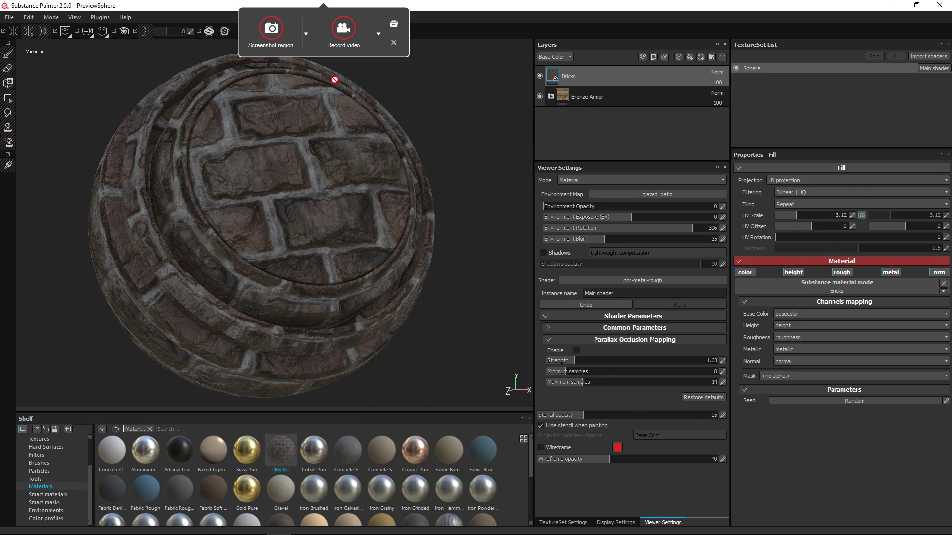
# - Open the texture baking settings, try a non-square output size of 1024 by 512, and relock the two dimensions
pyautogui.click(551, 524)
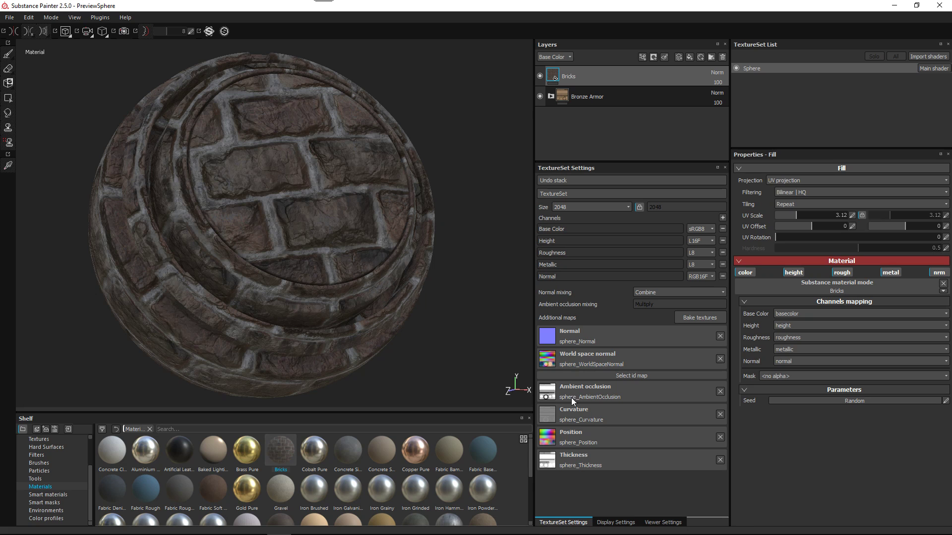
pyautogui.click(699, 318)
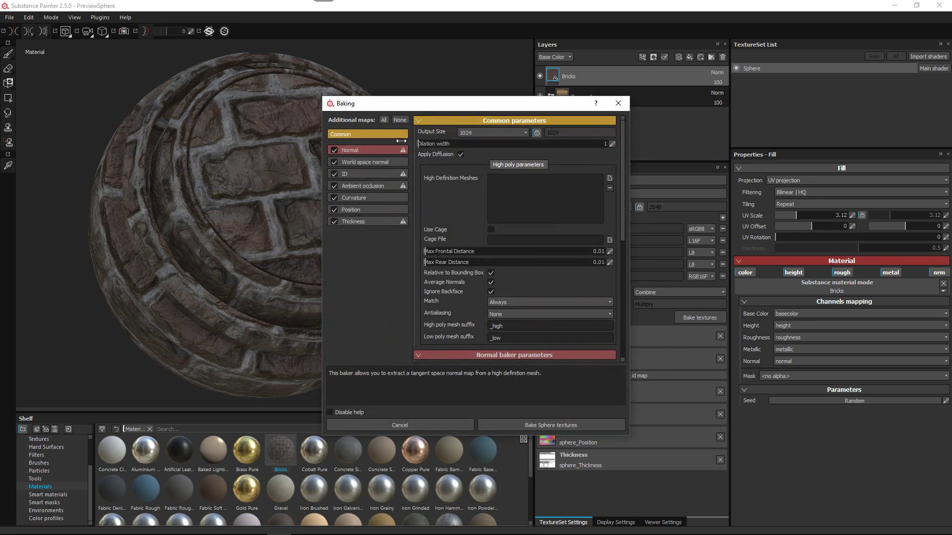
pyautogui.moveTo(392, 105); pyautogui.dragTo(262, 79)
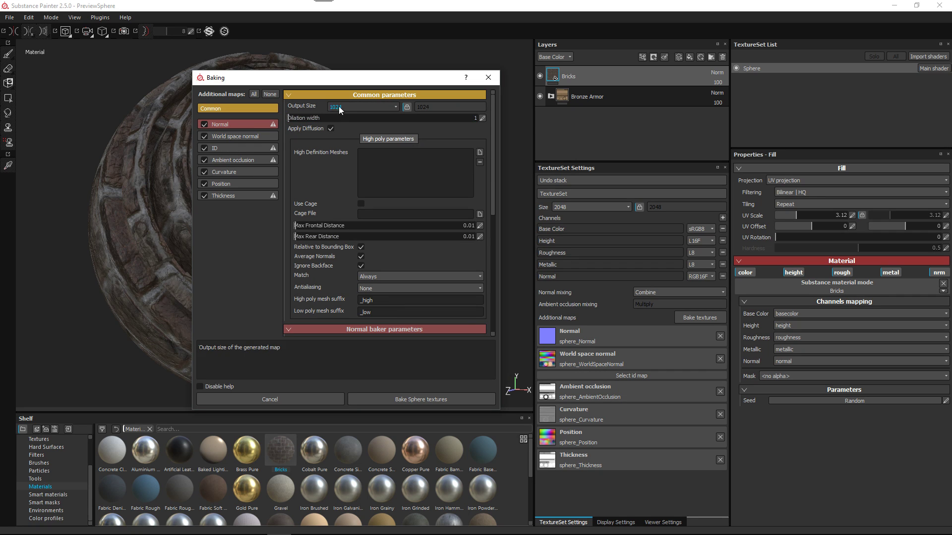
pyautogui.click(407, 108)
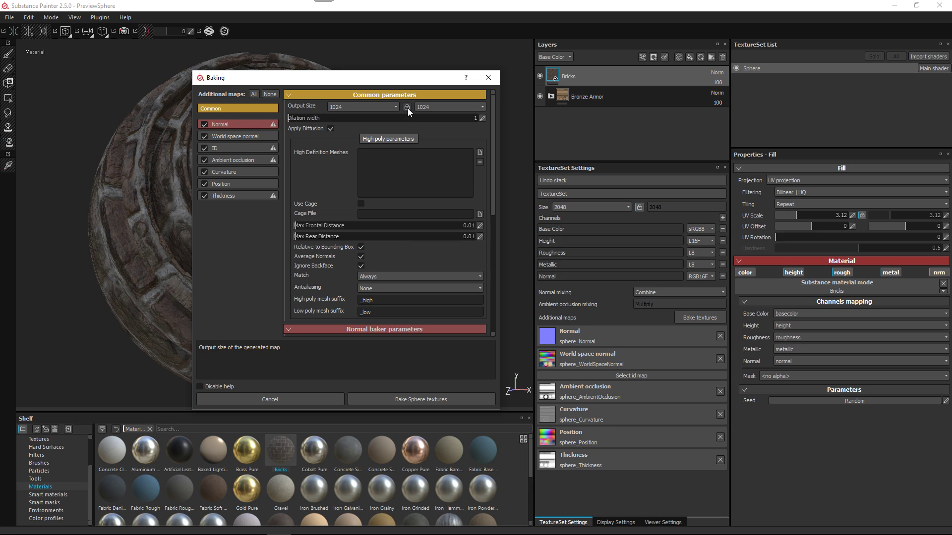
pyautogui.click(436, 109)
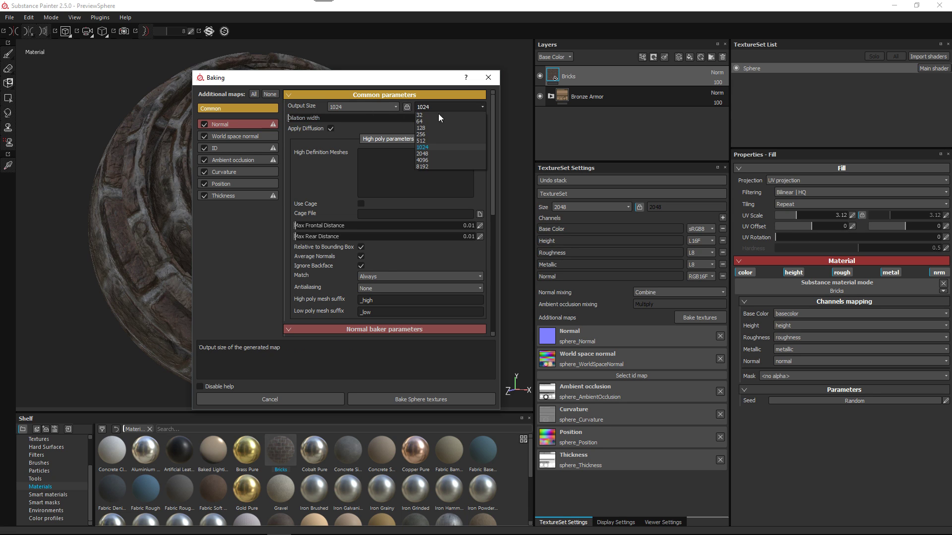
pyautogui.click(430, 141)
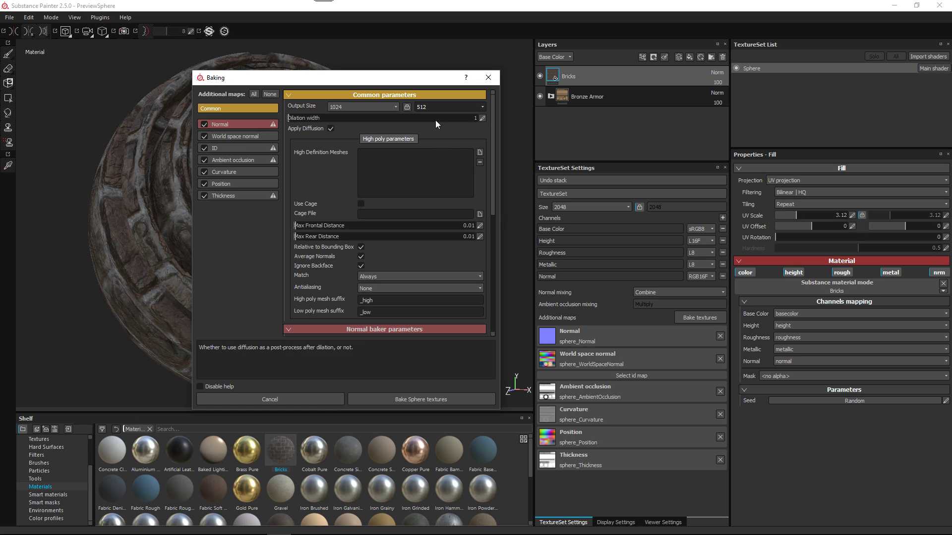
pyautogui.click(404, 106)
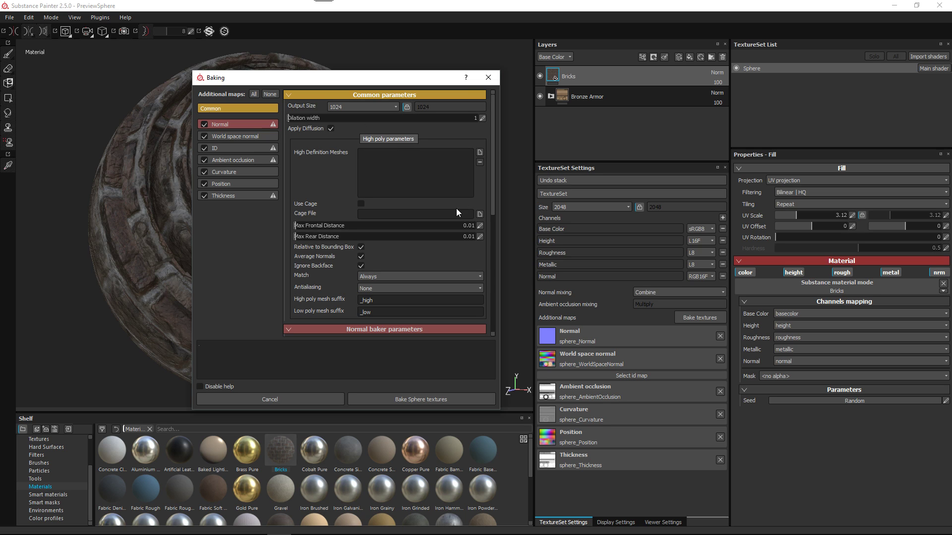
# - Try a bake output size of 8192 and cancel the baking
pyautogui.click(364, 108)
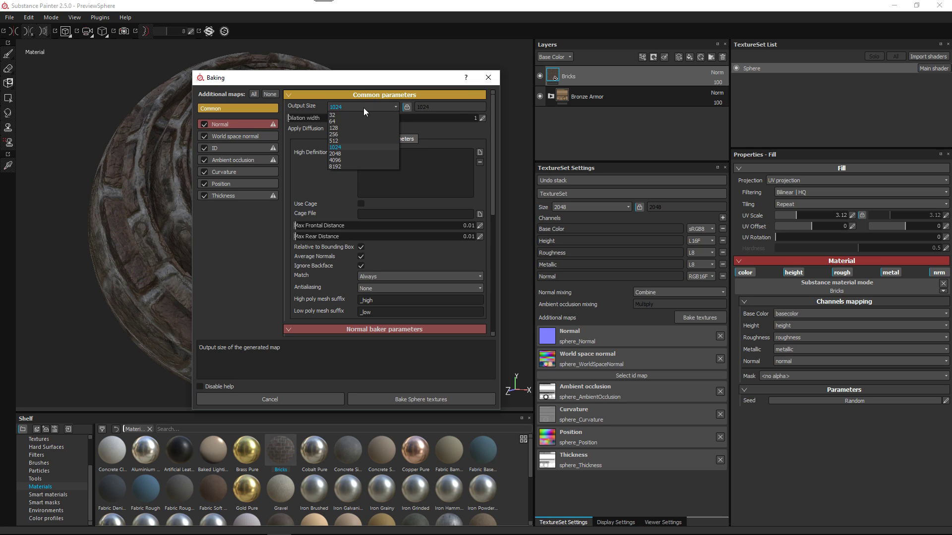
pyautogui.click(344, 168)
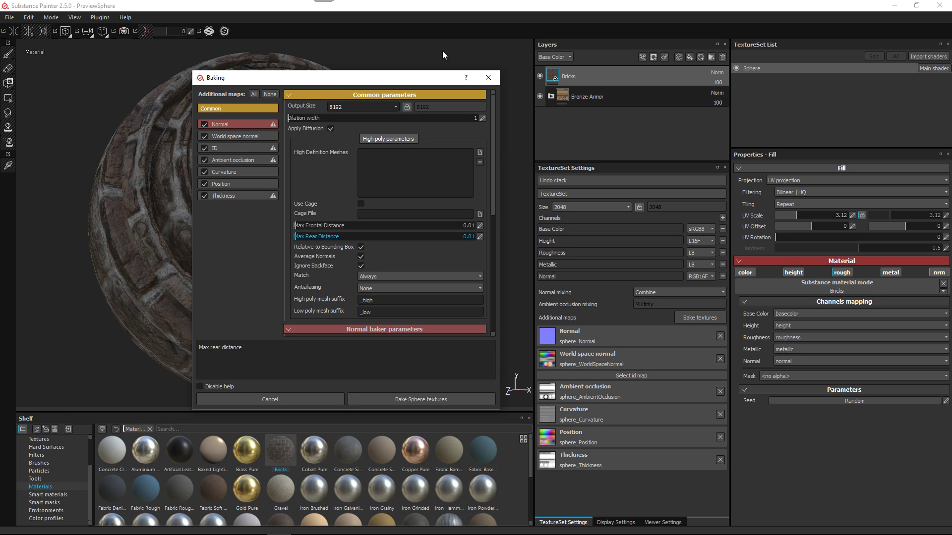
pyautogui.click(270, 400)
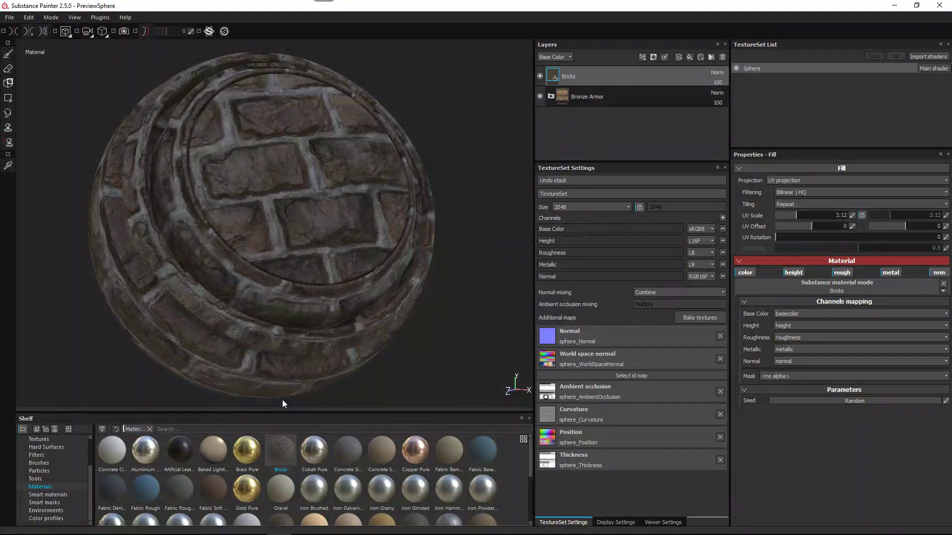
# - Delete the Bricks layer from the layer stack
pyautogui.click(723, 57)
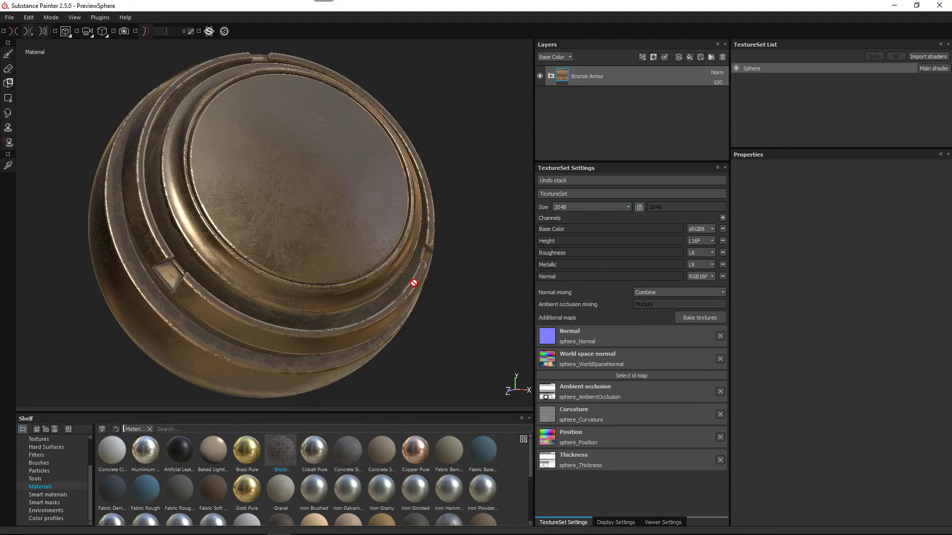
pyautogui.keyDown('alt'); pyautogui.moveTo(279, 191); pyautogui.dragTo(328, 210); pyautogui.keyUp('alt')
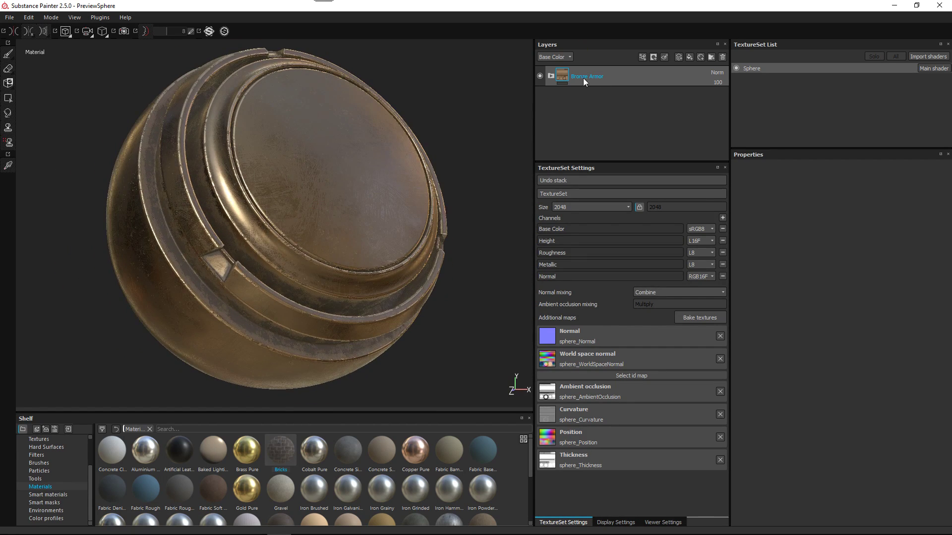
# - Enable viewport shadows with lightweight computation and set the environment rotation to 229
pyautogui.click(674, 522)
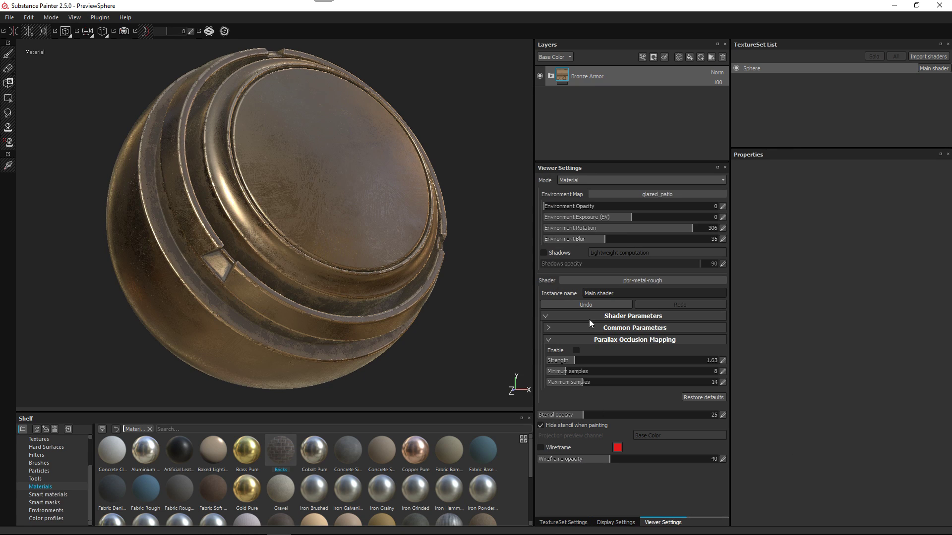
pyautogui.click(558, 252)
pyautogui.keyDown('shift'); pyautogui.moveTo(399, 217); pyautogui.dragTo(377, 219, button='right'); pyautogui.keyUp('shift')
pyautogui.keyDown('alt'); pyautogui.moveTo(355, 154); pyautogui.dragTo(366, 166); pyautogui.keyUp('alt')
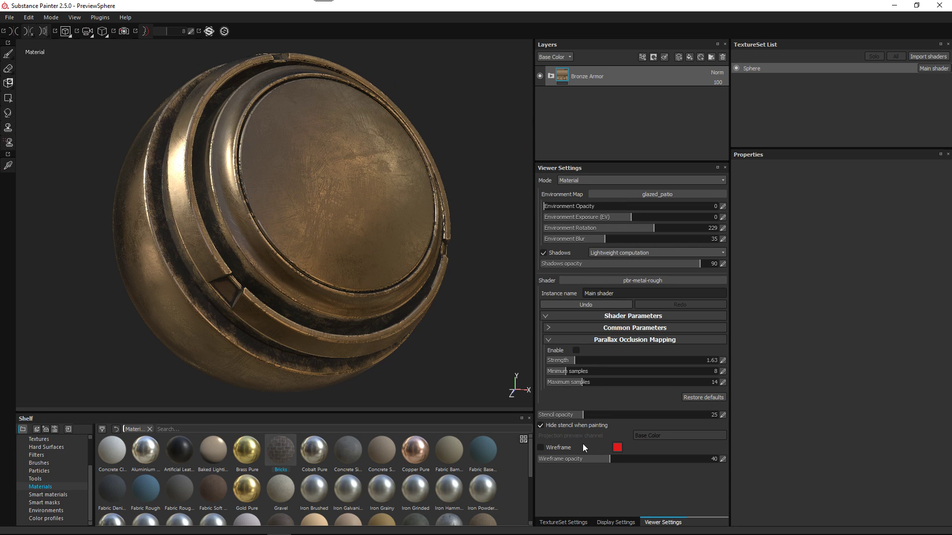
# - Activate the color profile in the display settings
pyautogui.click(616, 523)
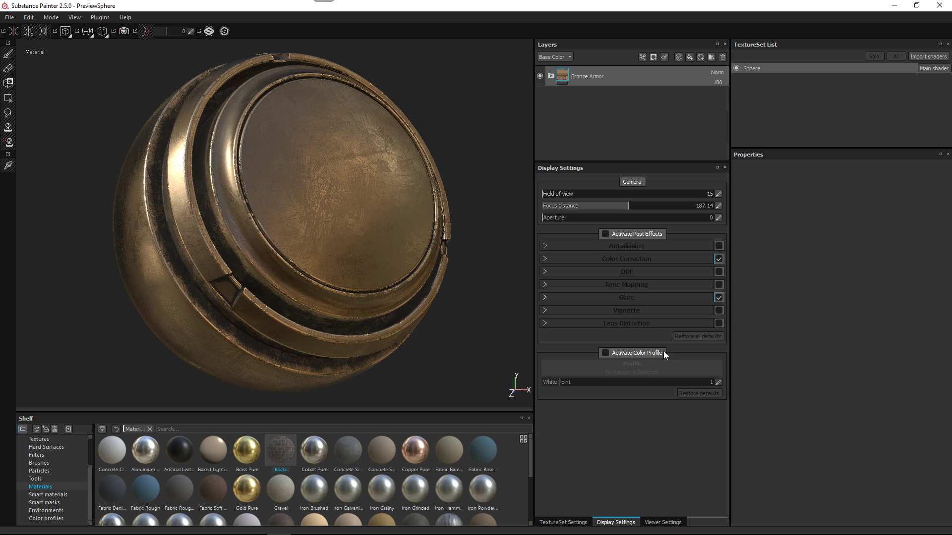
pyautogui.click(614, 351)
pyautogui.keyDown('alt'); pyautogui.moveTo(308, 293); pyautogui.dragTo(333, 275); pyautogui.keyUp('alt')
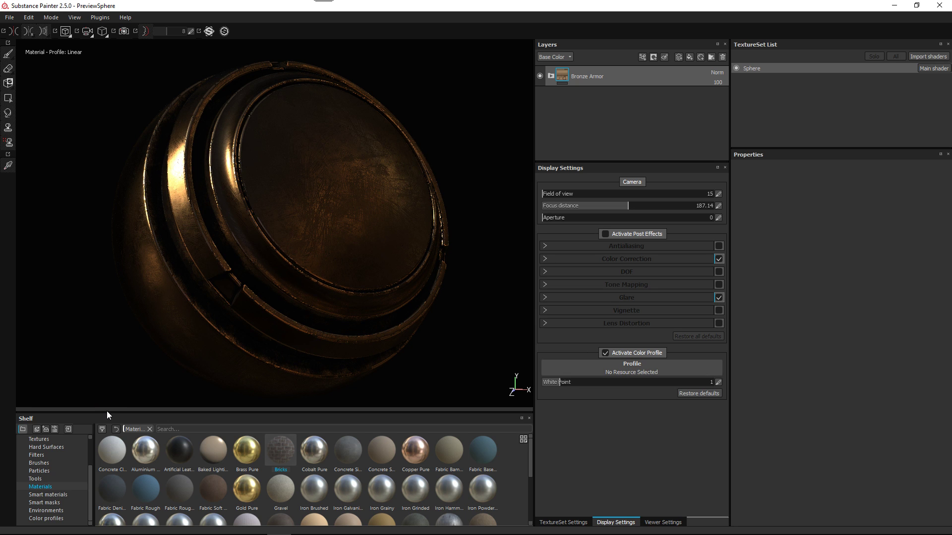
# - Enlarge the shelf, assign sRGB_vintage from its color profiles as the display profile, and set the white point to 0.84
pyautogui.moveTo(107, 412); pyautogui.dragTo(115, 358)
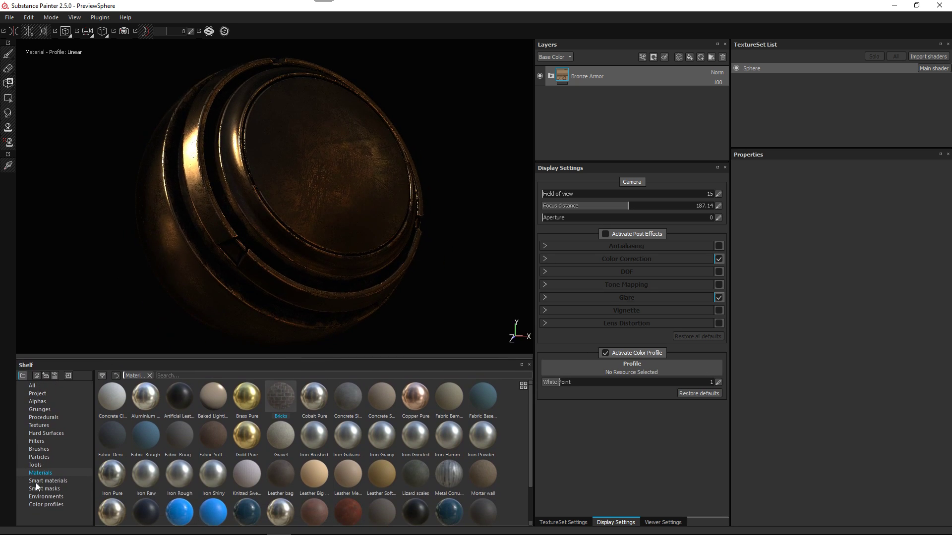
pyautogui.click(48, 504)
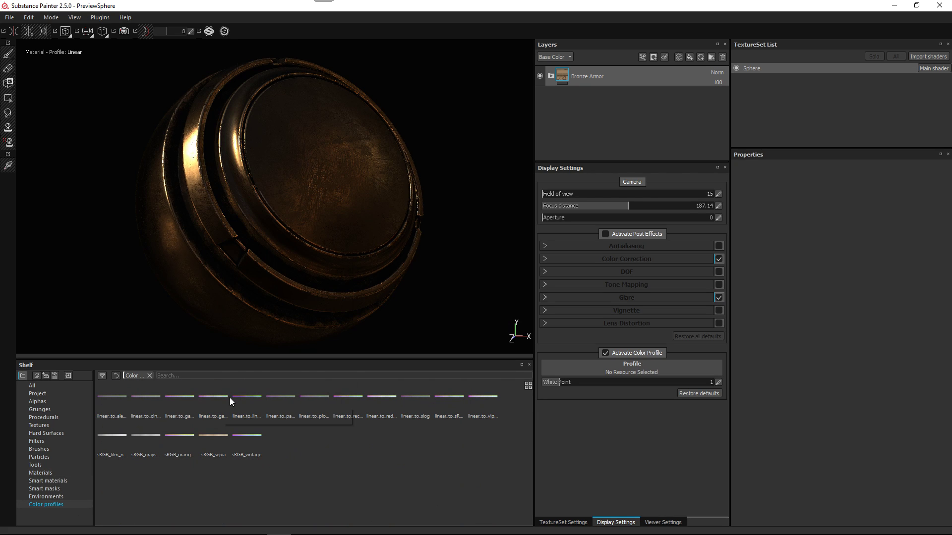
pyautogui.moveTo(230, 398)
pyautogui.moveTo(292, 404)
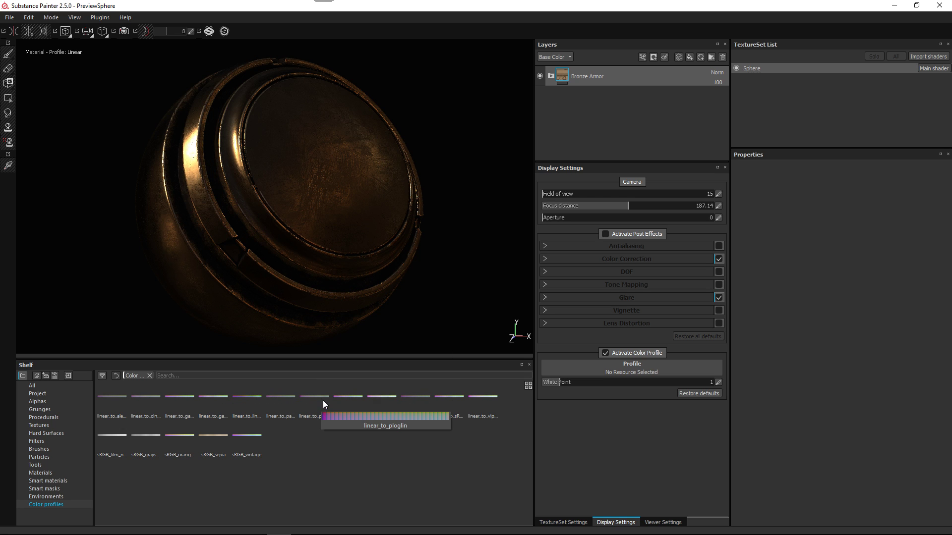
pyautogui.moveTo(358, 405)
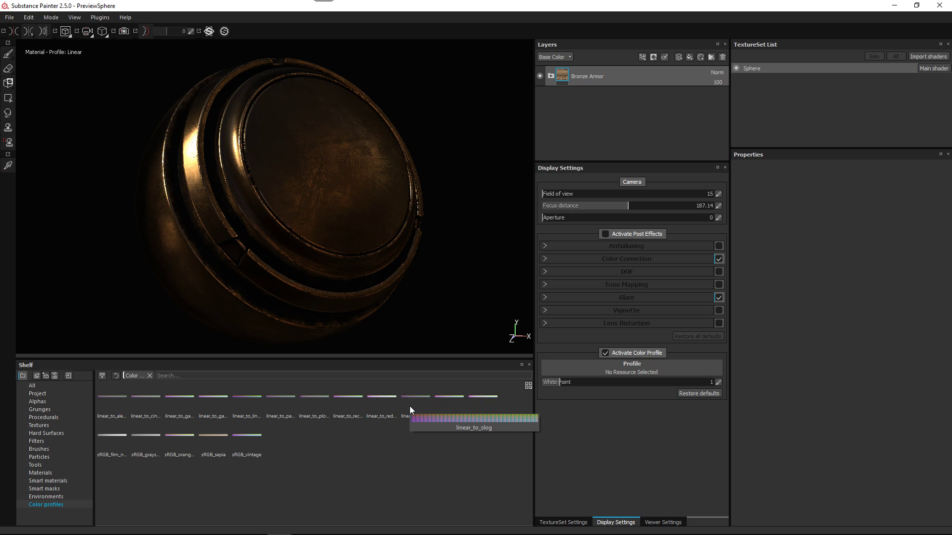
pyautogui.moveTo(387, 407)
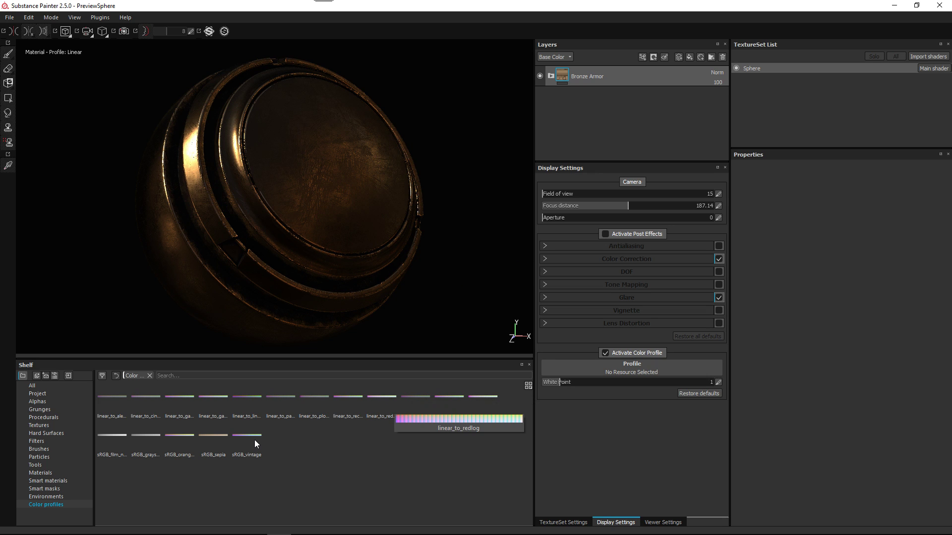
pyautogui.moveTo(252, 440)
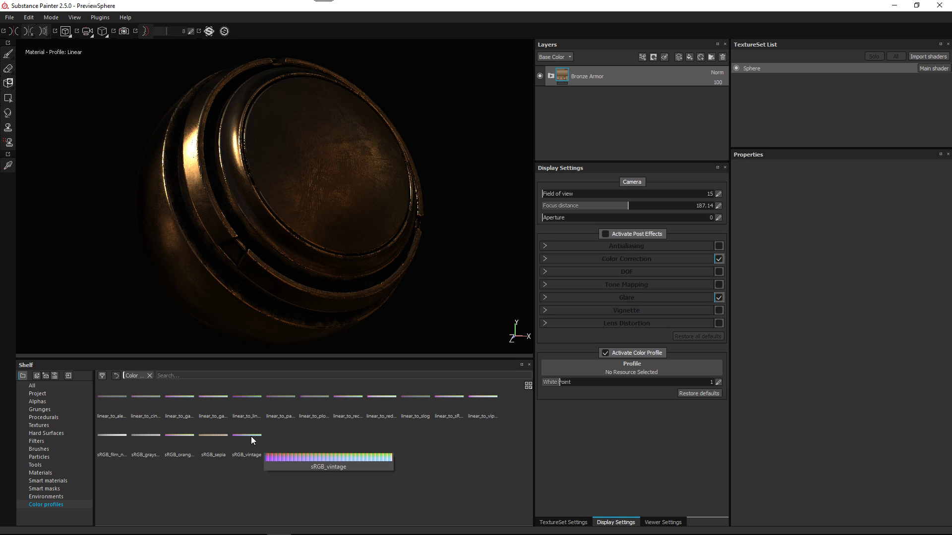
pyautogui.click(251, 436)
pyautogui.moveTo(575, 404); pyautogui.dragTo(622, 365)
pyautogui.keyDown('alt'); pyautogui.moveTo(298, 159); pyautogui.dragTo(346, 201); pyautogui.keyUp('alt')
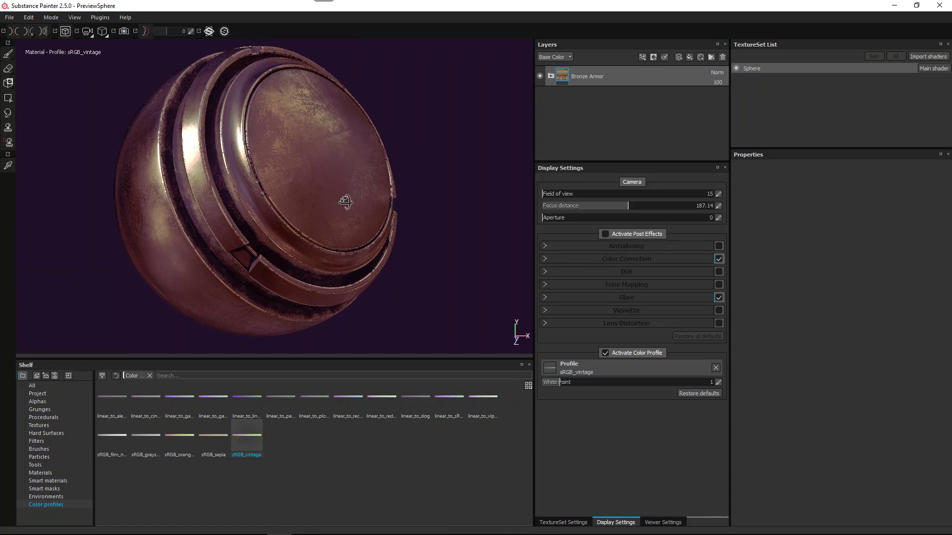
pyautogui.moveTo(556, 383); pyautogui.dragTo(556, 383)
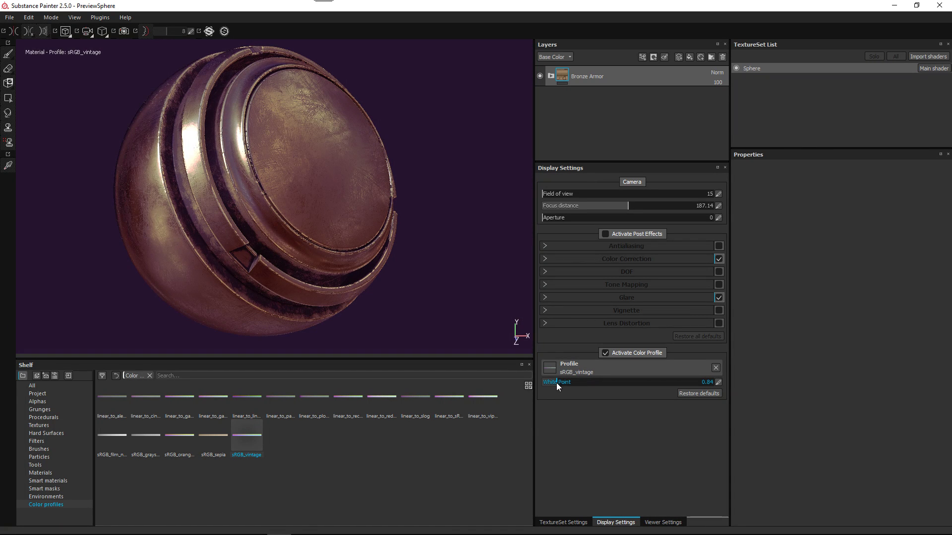
# - Try the sRGB_sepia and sRGB_orange_blue color profiles as the display profile
pyautogui.click(219, 442)
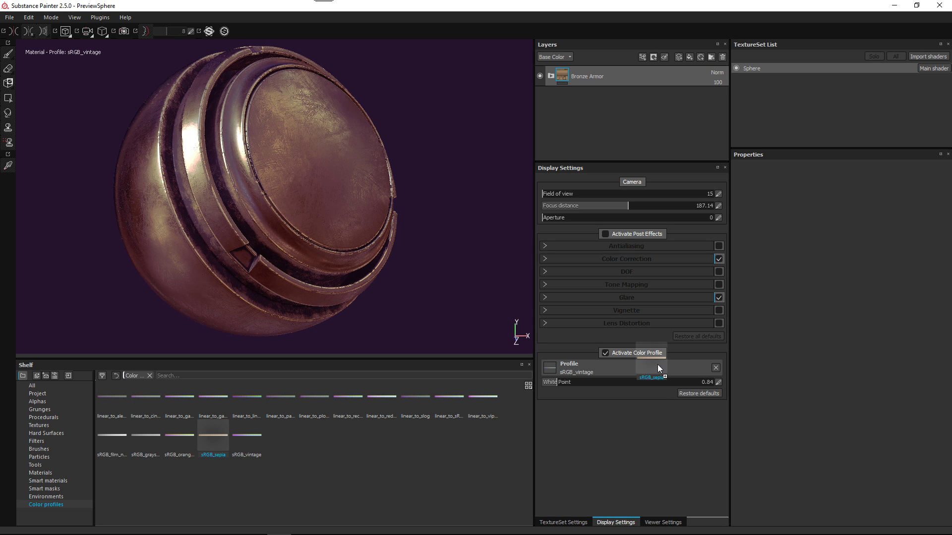
pyautogui.moveTo(658, 367); pyautogui.dragTo(658, 367)
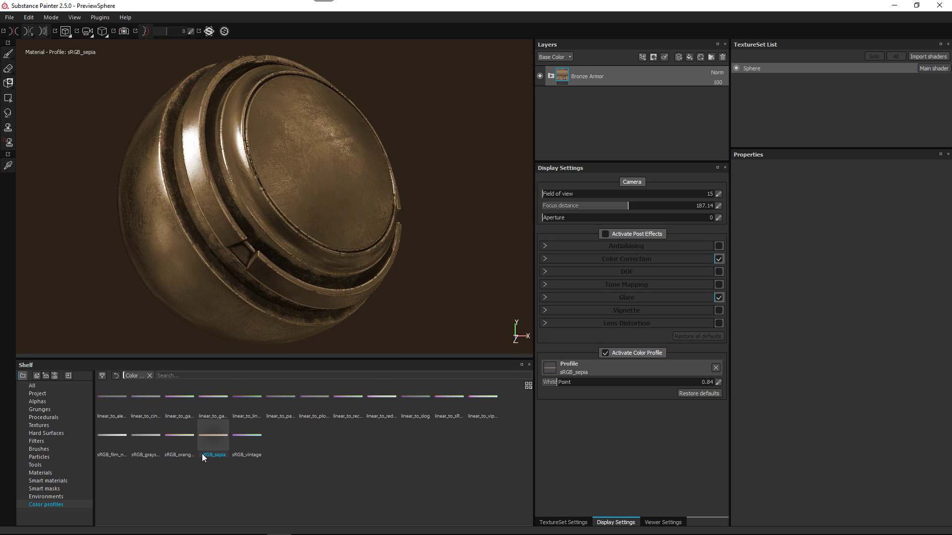
pyautogui.click(182, 441)
pyautogui.moveTo(628, 362); pyautogui.dragTo(628, 362)
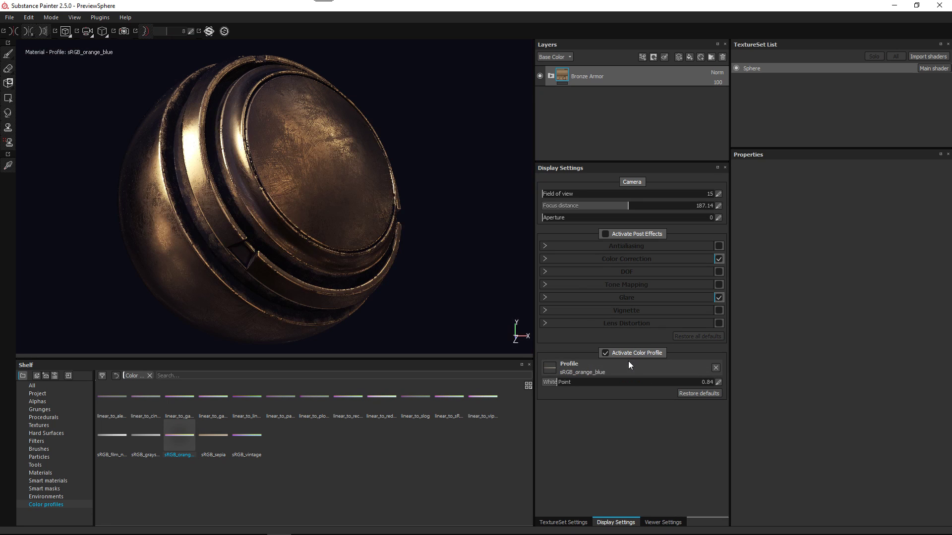
# - Browse the profile picker without choosing an entry, and assign sRGB_film_noir from the shelf as the display profile
pyautogui.click(584, 365)
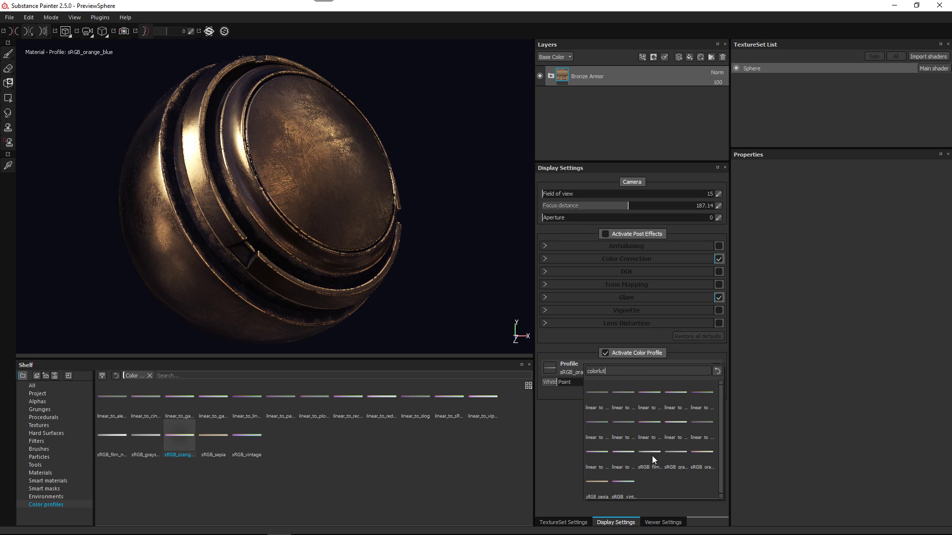
pyautogui.click(556, 465)
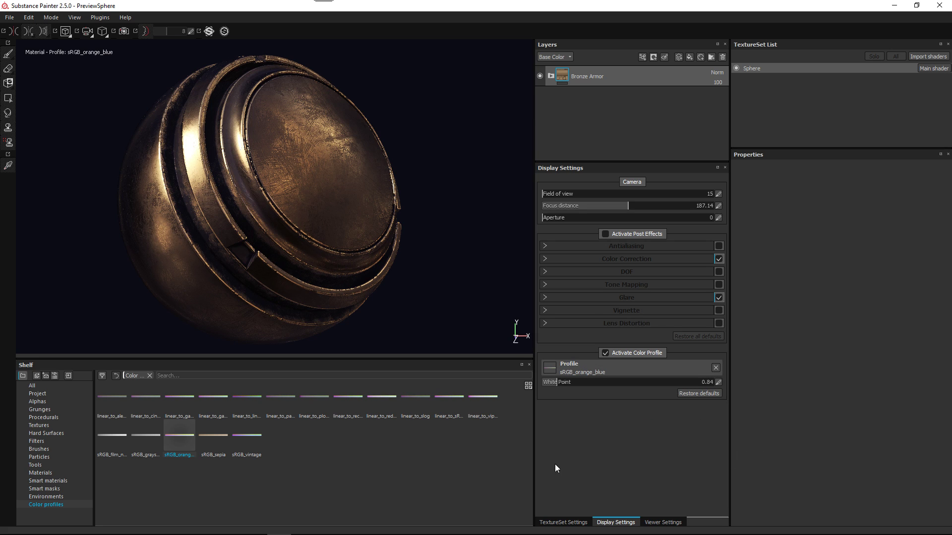
pyautogui.click(112, 439)
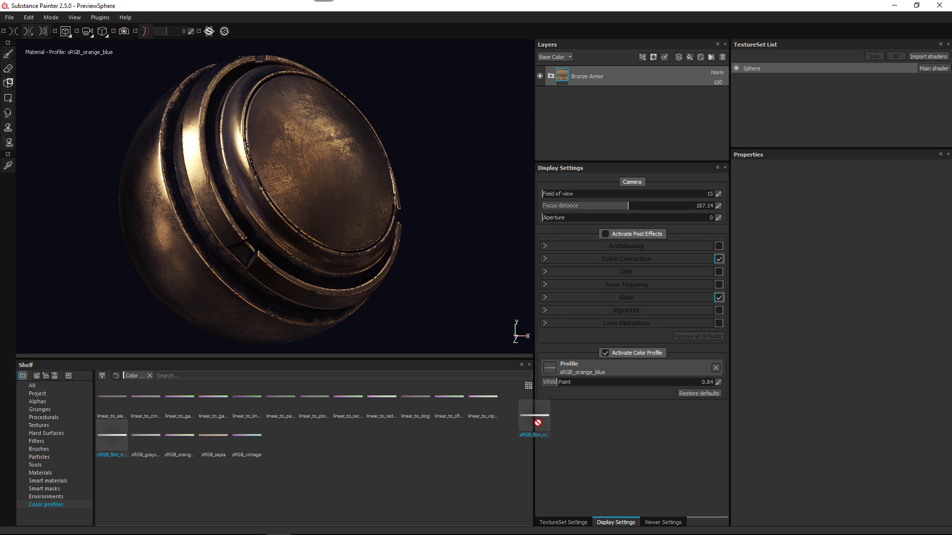
pyautogui.moveTo(573, 366); pyautogui.dragTo(572, 366)
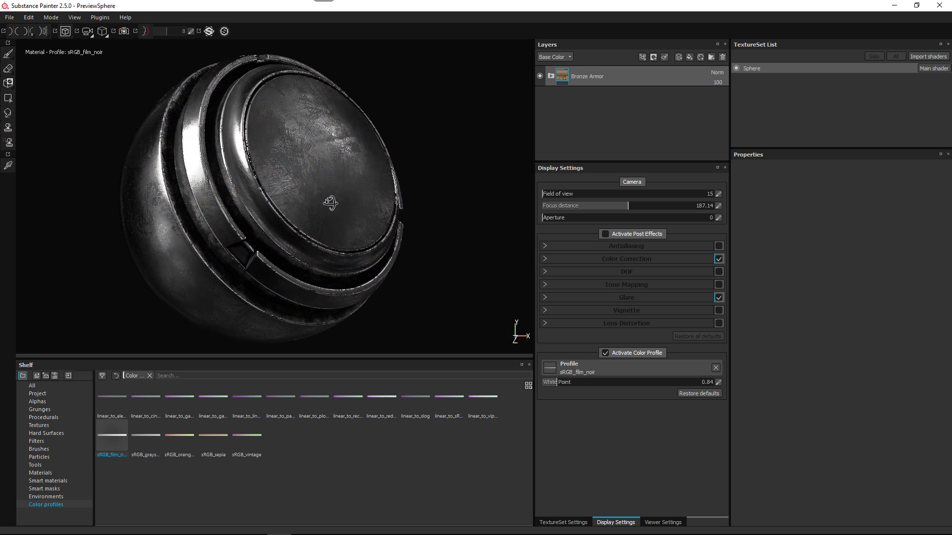
pyautogui.moveTo(345, 208)
pyautogui.keyDown('alt'); pyautogui.mouseDown()
pyautogui.moveTo(330, 221)
pyautogui.moveTo(352, 194)
pyautogui.moveTo(355, 203)
pyautogui.mouseUp(); pyautogui.keyUp('alt')
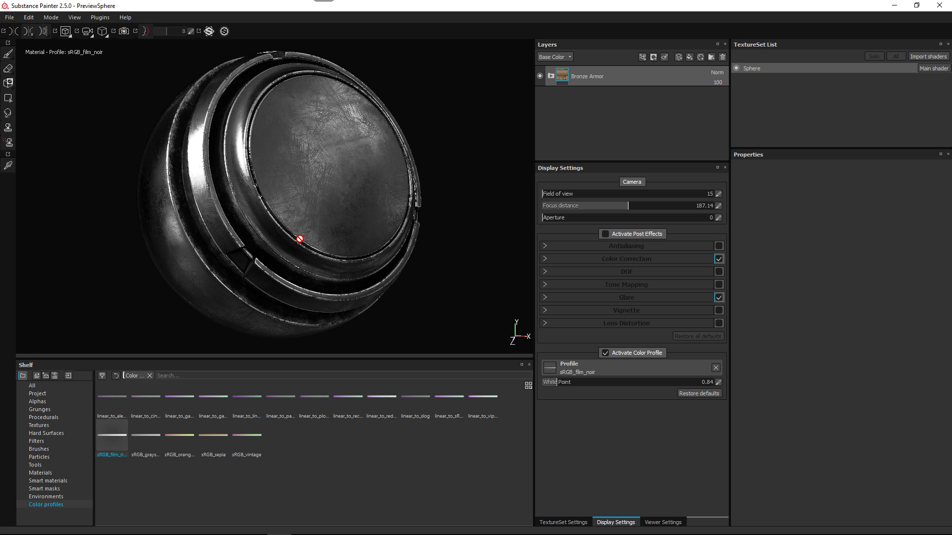
# - Deactivate the color profile and reduce the shelf's height to enlarge the viewport
pyautogui.click(628, 352)
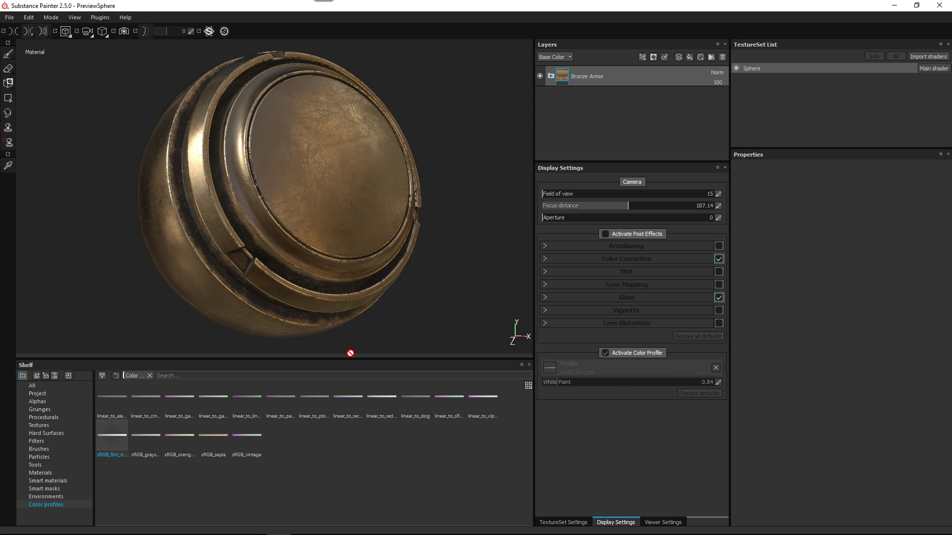
pyautogui.moveTo(350, 353); pyautogui.dragTo(354, 441)
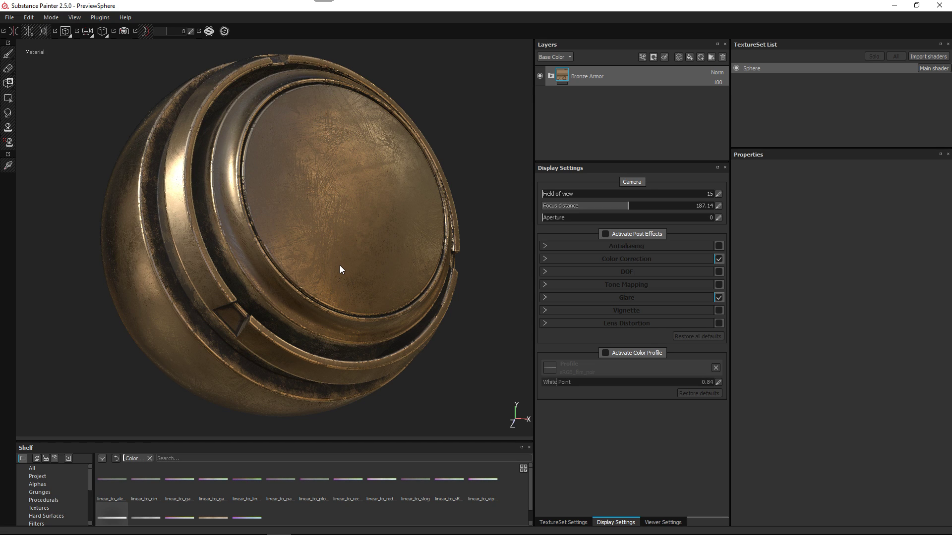
# - Create a new project with the mesh Rounded Cube.fbx from the Desktop, keeping the default project options
pyautogui.click(9, 17)
pyautogui.click(16, 25)
pyautogui.click(438, 285)
pyautogui.click(566, 180)
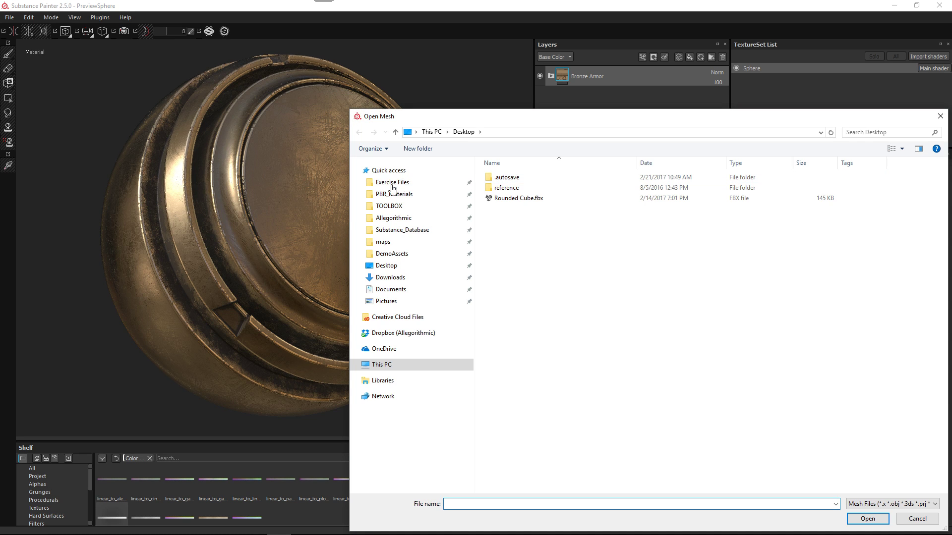
pyautogui.doubleClick(511, 198)
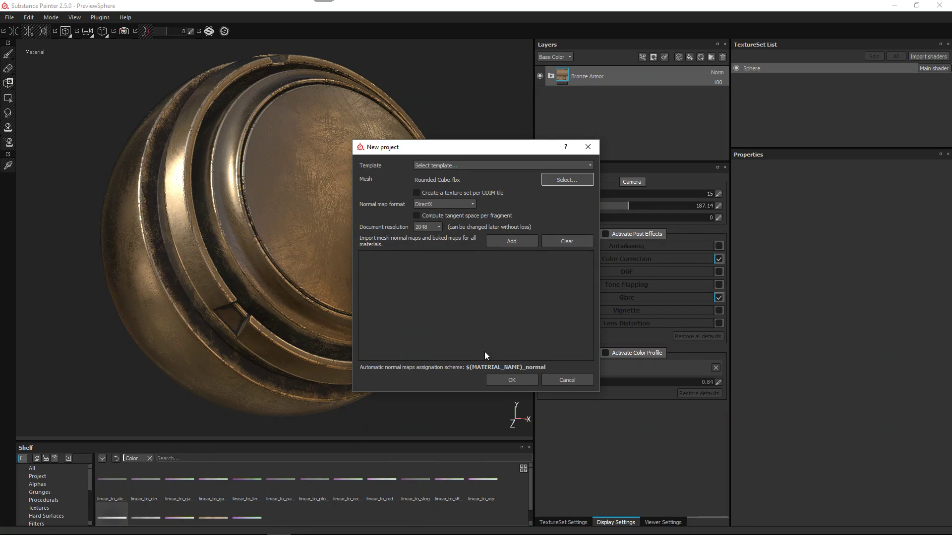
pyautogui.click(505, 379)
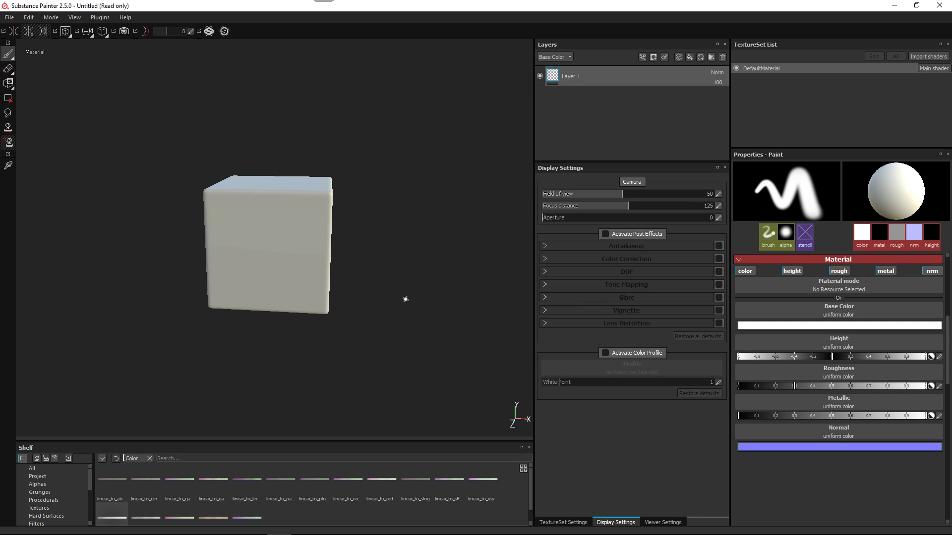
# - Frame the rounded cube close up and enlarge the paint brush to a size of about 27
pyautogui.keyDown('alt'); pyautogui.moveTo(365, 291); pyautogui.dragTo(259, 250); pyautogui.keyUp('alt')
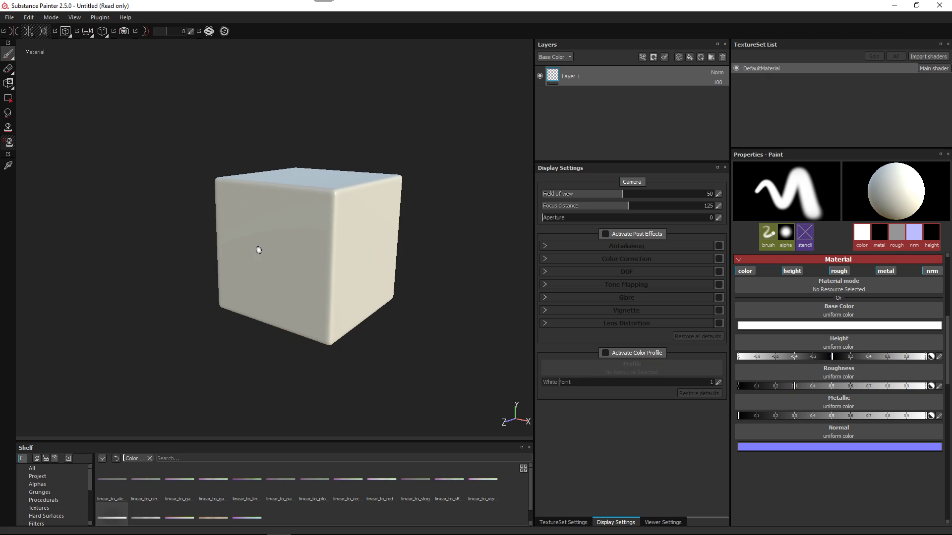
pyautogui.keyDown('alt'); pyautogui.moveTo(258, 250); pyautogui.dragTo(207, 233, button='middle'); pyautogui.keyUp('alt')
pyautogui.keyDown('alt'); pyautogui.moveTo(340, 340); pyautogui.dragTo(278, 243, button='right'); pyautogui.keyUp('alt')
pyautogui.keyDown('alt'); pyautogui.moveTo(278, 243); pyautogui.dragTo(242, 223); pyautogui.keyUp('alt')
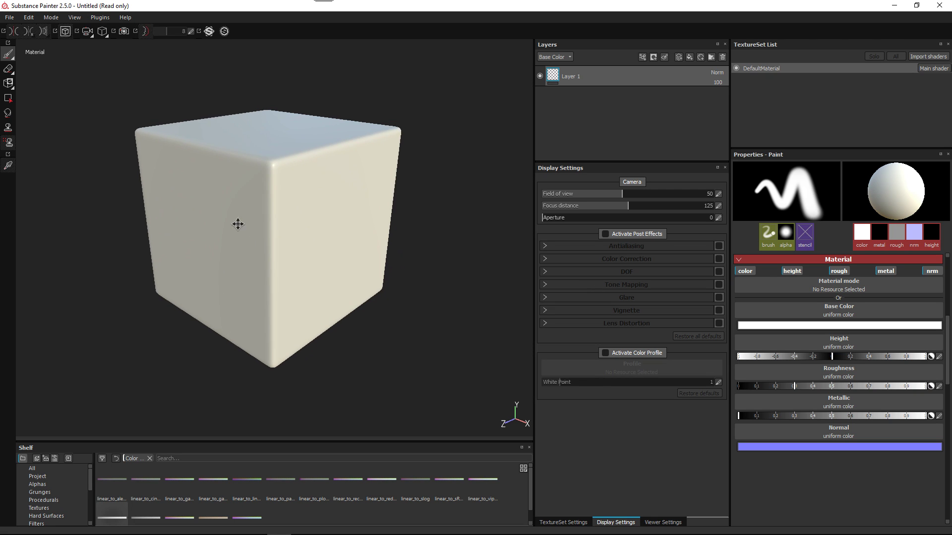
pyautogui.keyDown('alt'); pyautogui.moveTo(242, 223); pyautogui.dragTo(218, 232, button='middle'); pyautogui.keyUp('alt')
pyautogui.keyDown('alt'); pyautogui.moveTo(317, 299); pyautogui.dragTo(316, 306, button='right'); pyautogui.keyUp('alt')
pyautogui.keyDown('ctrl'); pyautogui.moveTo(275, 240); pyautogui.dragTo(287, 240, button='right'); pyautogui.keyUp('ctrl')
pyautogui.keyDown('alt'); pyautogui.moveTo(275, 241); pyautogui.dragTo(259, 229); pyautogui.keyUp('alt')
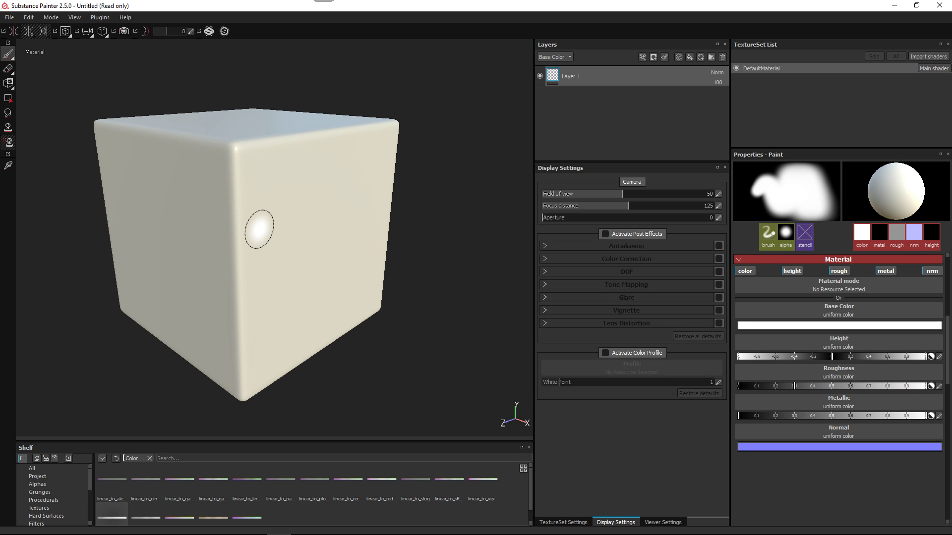
pyautogui.moveTo(266, 148)
pyautogui.keyDown('alt'); pyautogui.mouseDown()
pyautogui.moveTo(264, 187)
pyautogui.moveTo(285, 217)
pyautogui.mouseUp(); pyautogui.keyUp('alt')
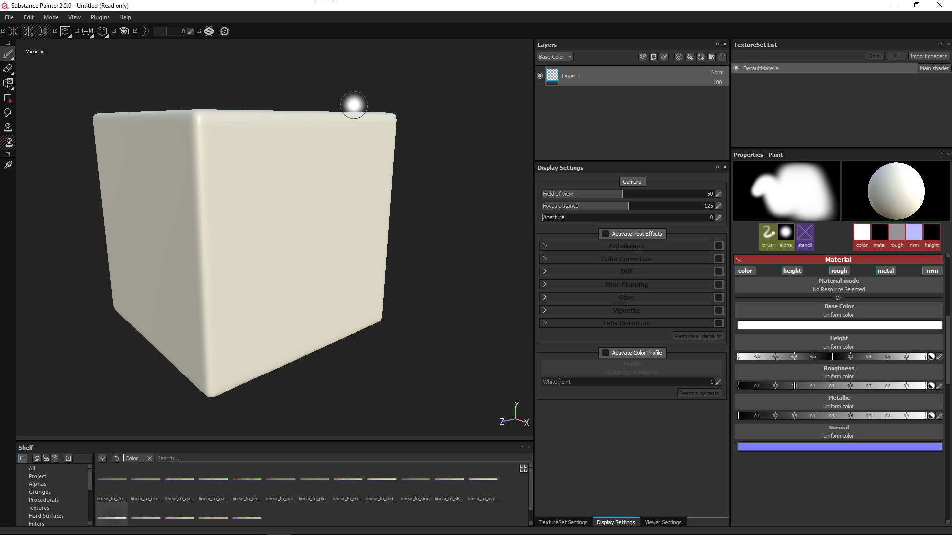
# - Show the texture set settings and restrict the brush material to color by disabling height, roughness, metallic and normal
pyautogui.click(561, 523)
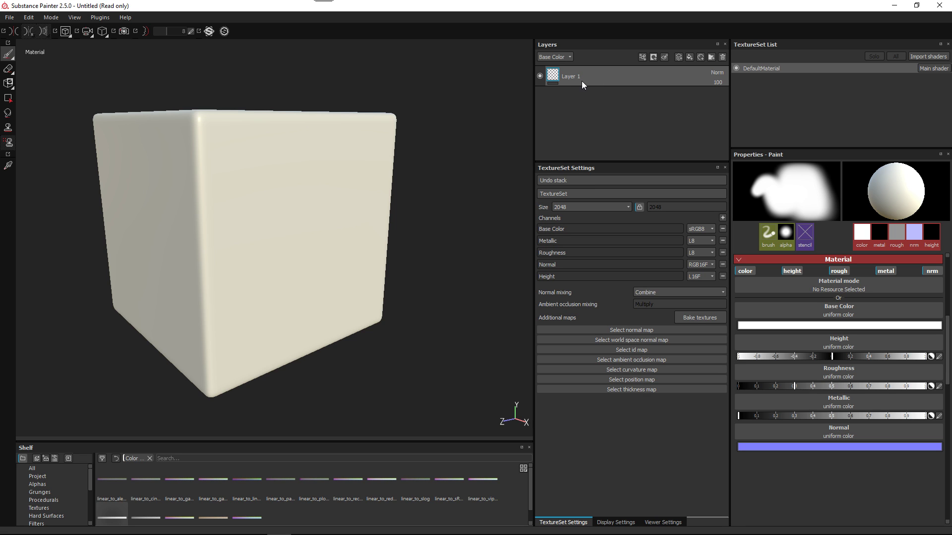
pyautogui.click(782, 239)
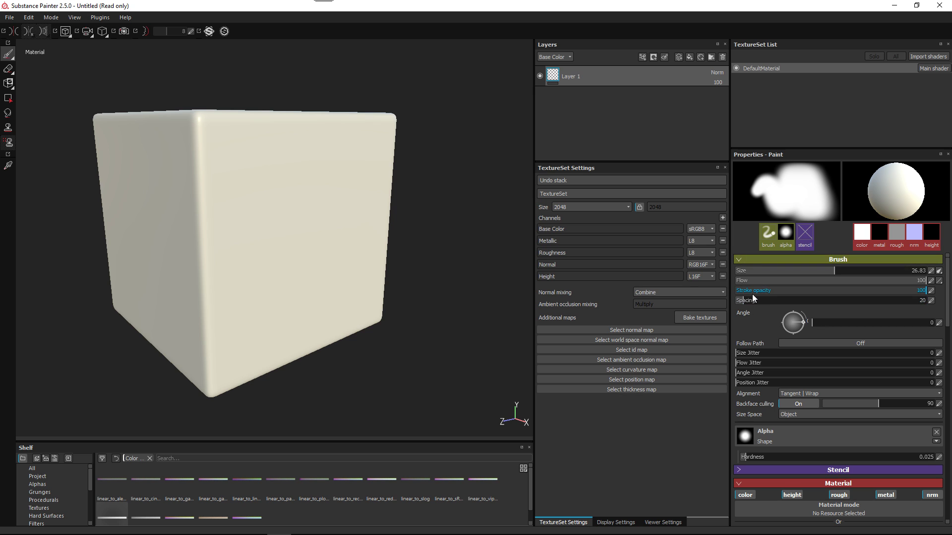
pyautogui.click(875, 246)
pyautogui.click(789, 270)
pyautogui.click(838, 271)
pyautogui.click(880, 271)
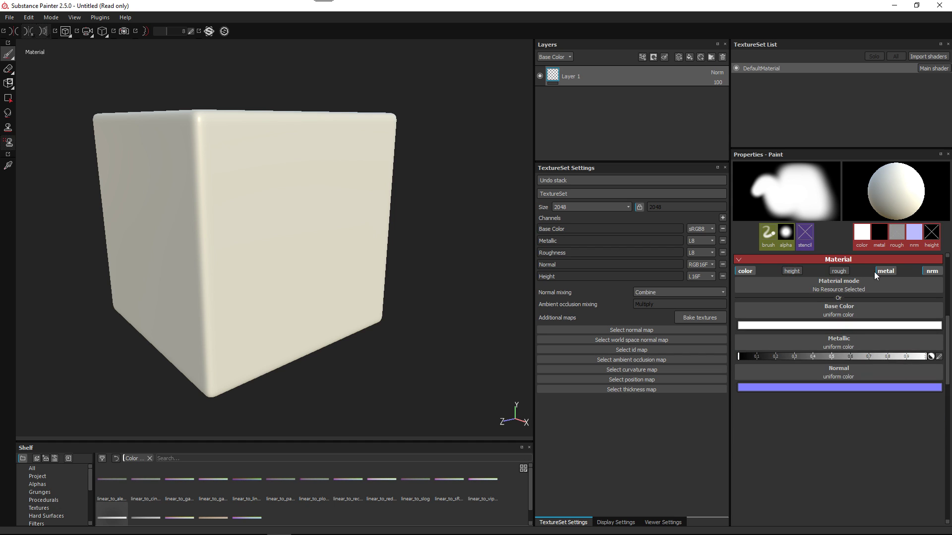
pyautogui.click(924, 272)
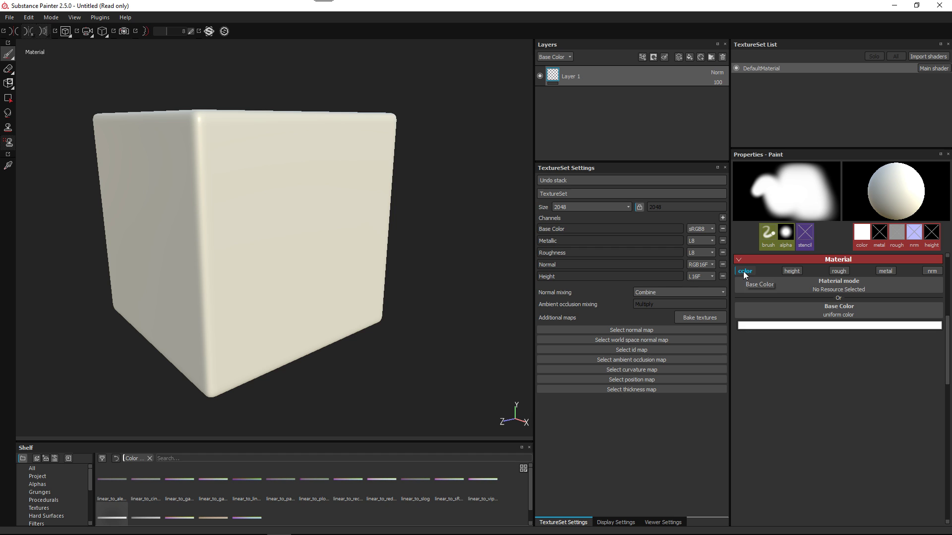
# - Set the brush's base color to a saturated red
pyautogui.click(779, 326)
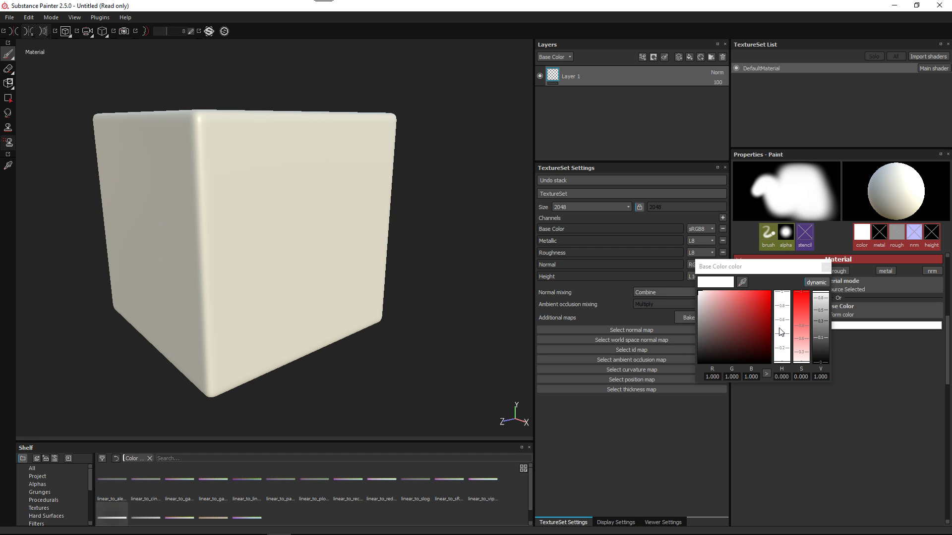
pyautogui.click(766, 305)
pyautogui.click(825, 268)
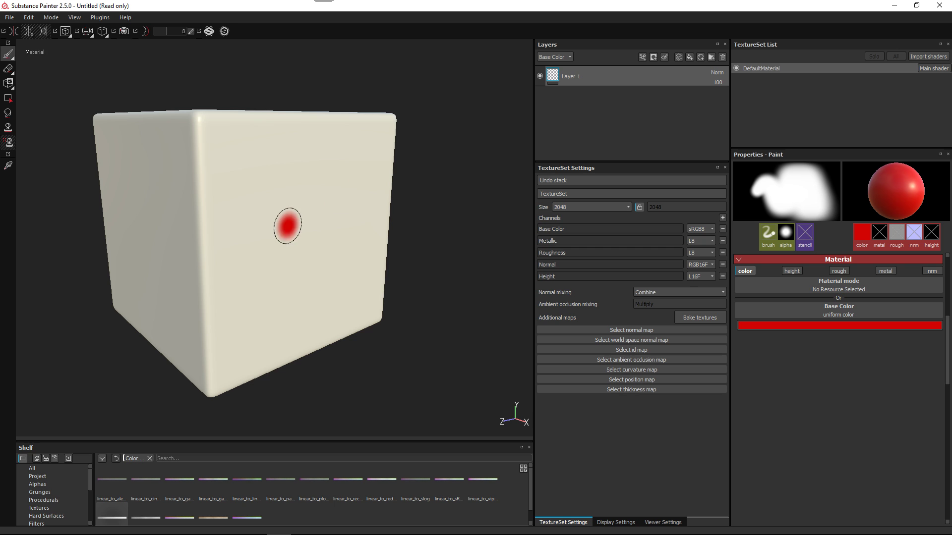
# - Increase the brush hardness until the tip has a crisp, solid edge
pyautogui.rightClick(272, 228)
pyautogui.click(271, 191)
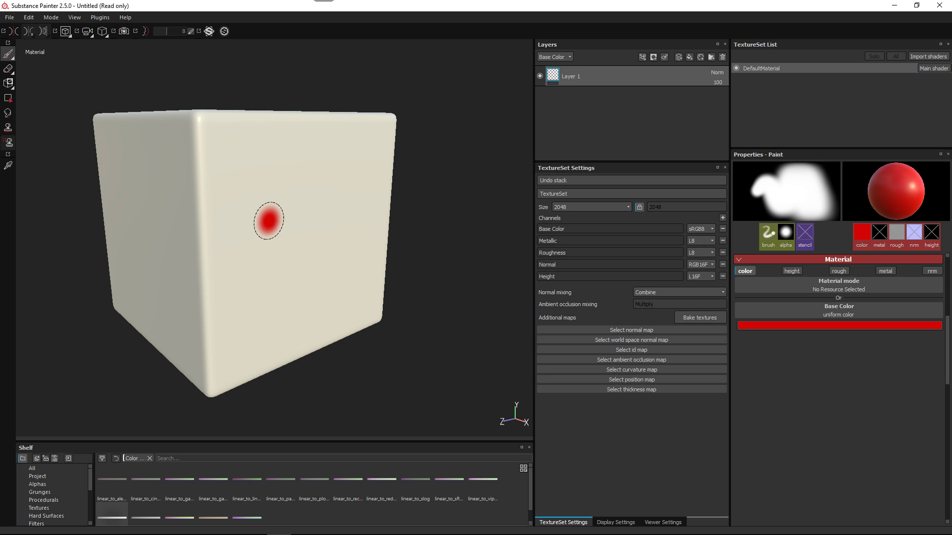
pyautogui.keyDown('ctrl'); pyautogui.moveTo(275, 232); pyautogui.dragTo(271, 246, button='right'); pyautogui.keyUp('ctrl')
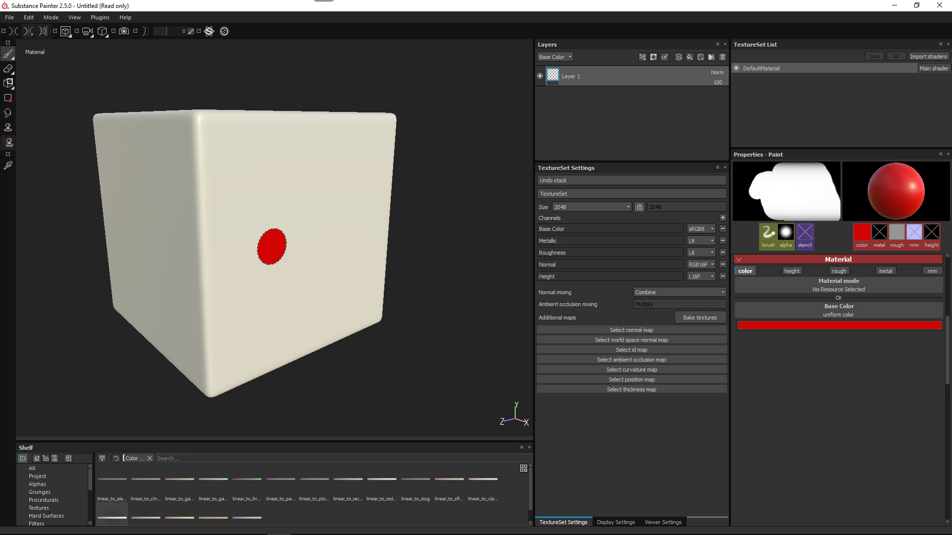
# - Paint test red dots on two adjoining side faces of the cube
pyautogui.keyDown('alt'); pyautogui.moveTo(276, 248); pyautogui.dragTo(252, 252); pyautogui.keyUp('alt')
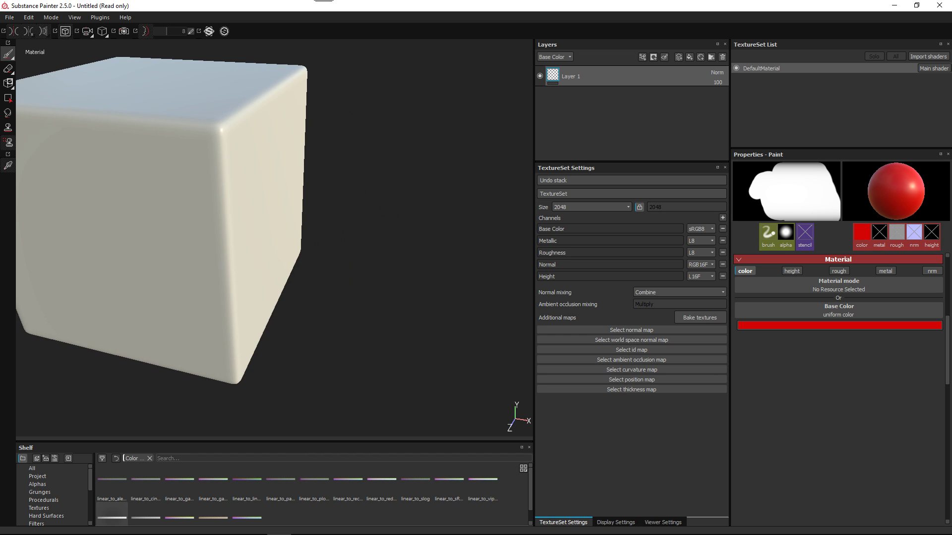
pyautogui.keyDown('alt'); pyautogui.moveTo(252, 252); pyautogui.dragTo(471, 319, button='middle'); pyautogui.keyUp('alt')
pyautogui.keyDown('alt'); pyautogui.moveTo(319, 301); pyautogui.dragTo(366, 296); pyautogui.keyUp('alt')
pyautogui.moveTo(313, 234)
pyautogui.mouseDown()
pyautogui.moveTo(317, 278)
pyautogui.moveTo(278, 263)
pyautogui.mouseUp()
pyautogui.click(381, 319)
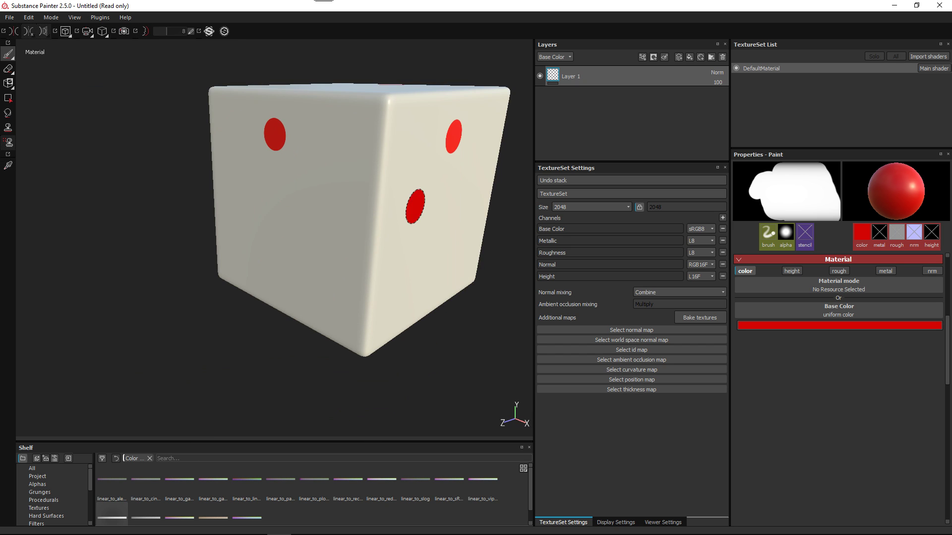
# - Undo all the red dots painted on the cube
pyautogui.keyDown('alt'); pyautogui.moveTo(415, 206); pyautogui.dragTo(322, 249); pyautogui.keyUp('alt')
pyautogui.hotkey('ctrl', 'z')
pyautogui.hotkey('ctrl', 'z')
pyautogui.hotkey('ctrl', 'z')
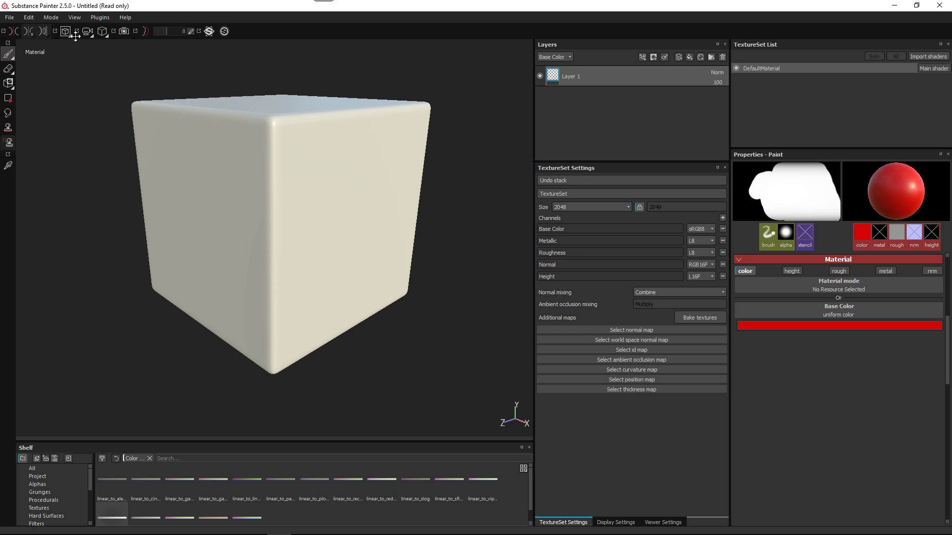
# - Switch to the split 3D and 2D view and frame the cube beside its unfolded UV layout
pyautogui.click(70, 34)
pyautogui.click(79, 51)
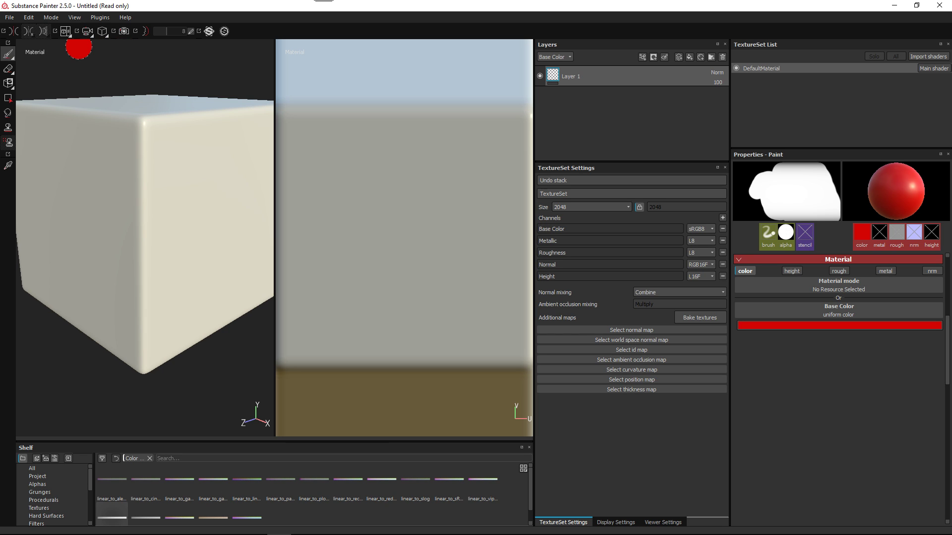
pyautogui.scroll(-5, 376, 238)
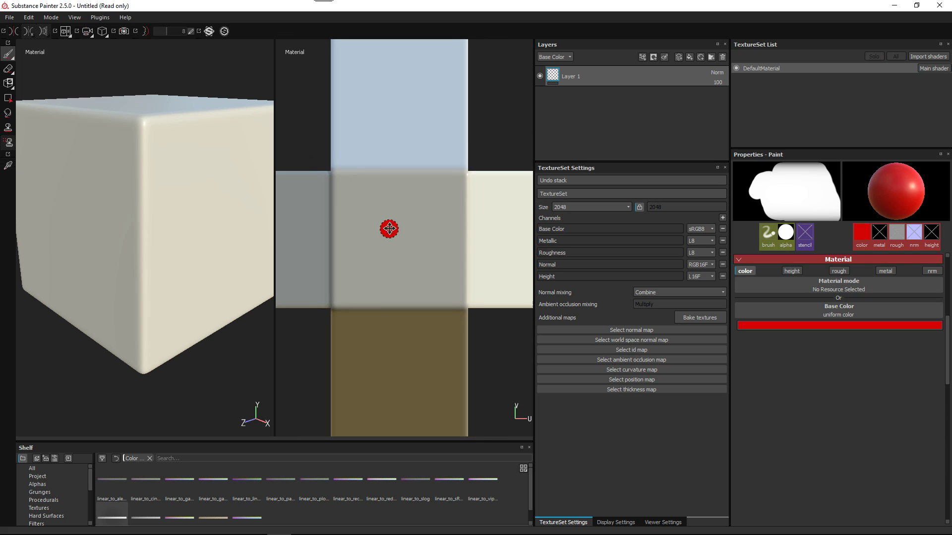
pyautogui.scroll(-3, 359, 163)
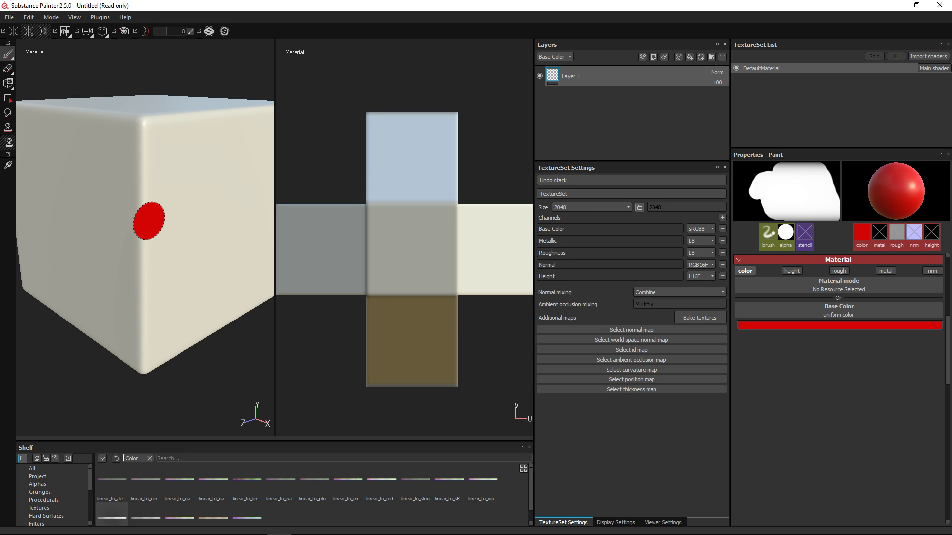
pyautogui.moveTo(192, 213)
pyautogui.keyDown('alt'); pyautogui.mouseDown()
pyautogui.moveTo(180, 223)
pyautogui.moveTo(184, 249)
pyautogui.moveTo(188, 218)
pyautogui.mouseUp(); pyautogui.keyUp('alt')
pyautogui.keyDown('alt'); pyautogui.moveTo(431, 222); pyautogui.dragTo(365, 302, button='right'); pyautogui.keyUp('alt')
pyautogui.keyDown('alt'); pyautogui.moveTo(365, 302); pyautogui.dragTo(446, 307, button='middle'); pyautogui.keyUp('alt')
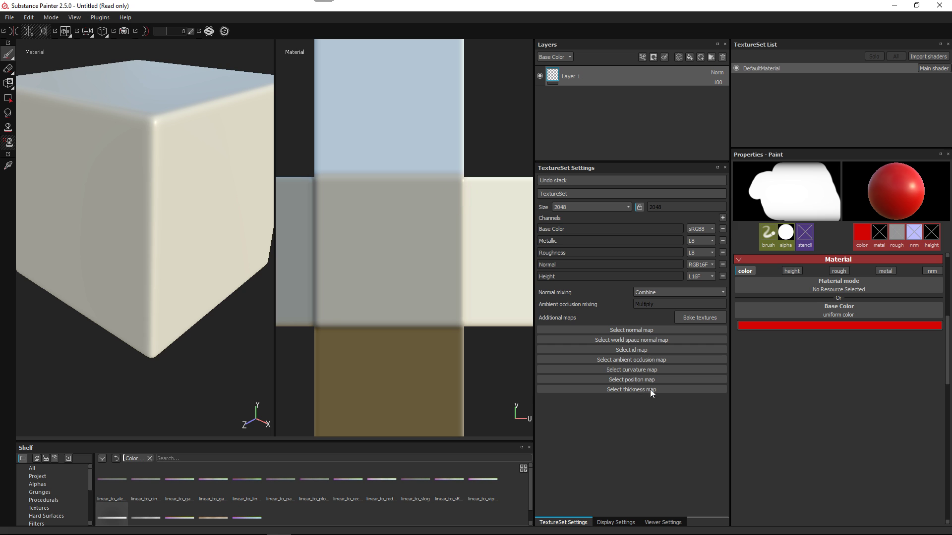
# - Enable the wireframe overlay in the viewer settings to show the mesh on the cube and its UV layout
pyautogui.click(659, 526)
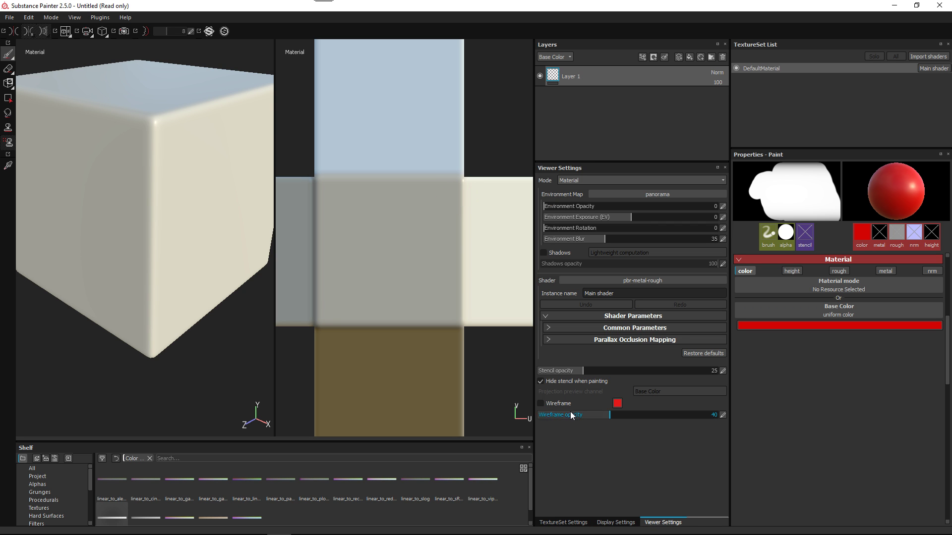
pyautogui.click(560, 403)
pyautogui.scroll(-1, 437, 303)
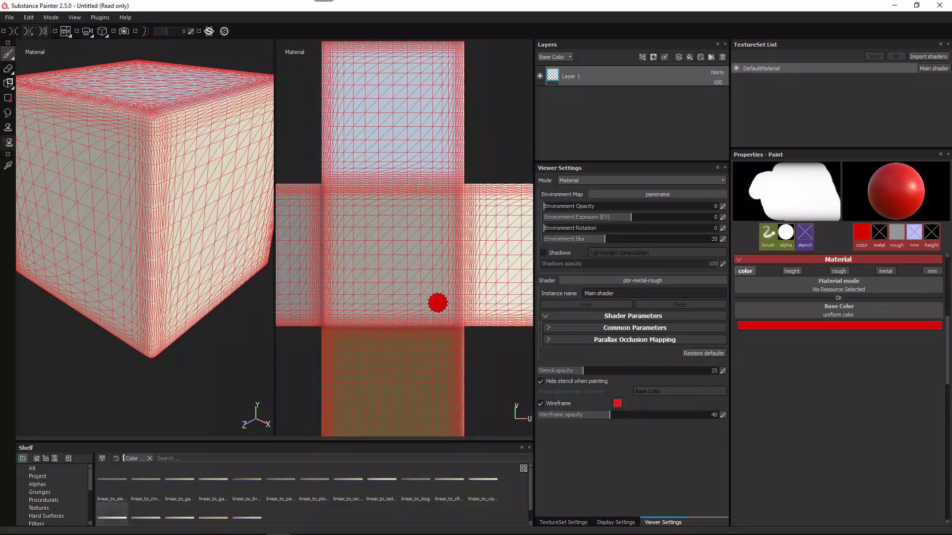
pyautogui.keyDown('alt'); pyautogui.moveTo(438, 303); pyautogui.dragTo(444, 302, button='middle'); pyautogui.keyUp('alt')
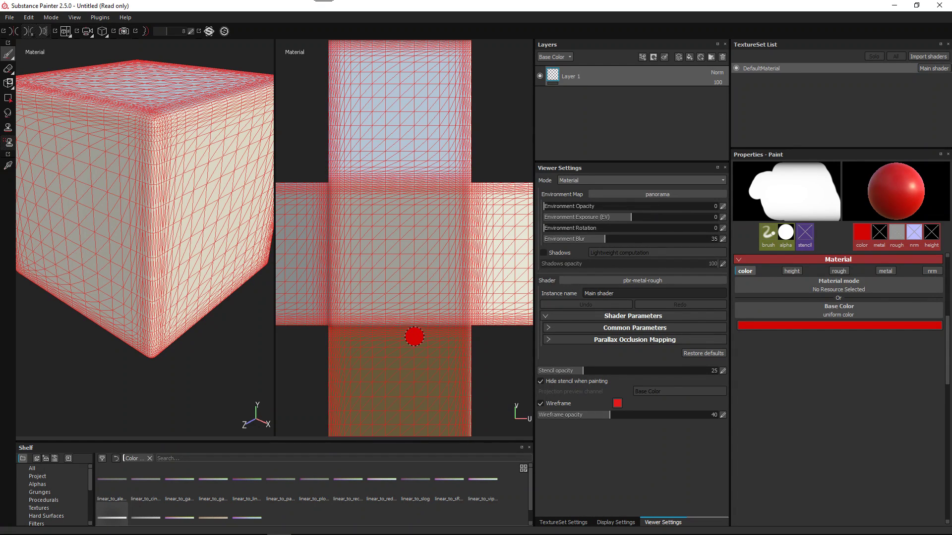
# - Paint red test strokes on a side face of the cube in the split 3D and 2D view
pyautogui.moveTo(412, 300); pyautogui.dragTo(419, 284, button='middle')
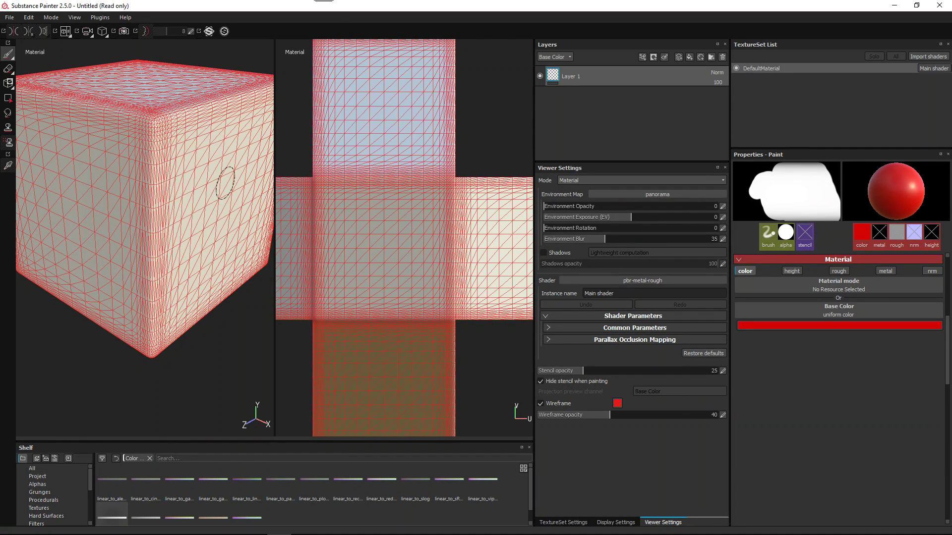
pyautogui.moveTo(207, 234)
pyautogui.keyDown('alt'); pyautogui.mouseDown()
pyautogui.moveTo(214, 264)
pyautogui.moveTo(128, 185)
pyautogui.moveTo(102, 253)
pyautogui.moveTo(92, 219)
pyautogui.mouseUp(); pyautogui.keyUp('alt')
pyautogui.keyDown('alt'); pyautogui.moveTo(97, 219); pyautogui.dragTo(164, 222, button='right'); pyautogui.keyUp('alt')
pyautogui.keyDown('alt'); pyautogui.moveTo(164, 222); pyautogui.dragTo(204, 230, button='middle'); pyautogui.keyUp('alt')
pyautogui.moveTo(203, 229)
pyautogui.keyDown('alt'); pyautogui.mouseDown()
pyautogui.moveTo(209, 255)
pyautogui.moveTo(171, 232)
pyautogui.mouseUp(); pyautogui.keyUp('alt')
pyautogui.keyDown('alt'); pyautogui.moveTo(163, 225); pyautogui.dragTo(156, 217, button='middle'); pyautogui.keyUp('alt')
pyautogui.moveTo(149, 187); pyautogui.dragTo(134, 217)
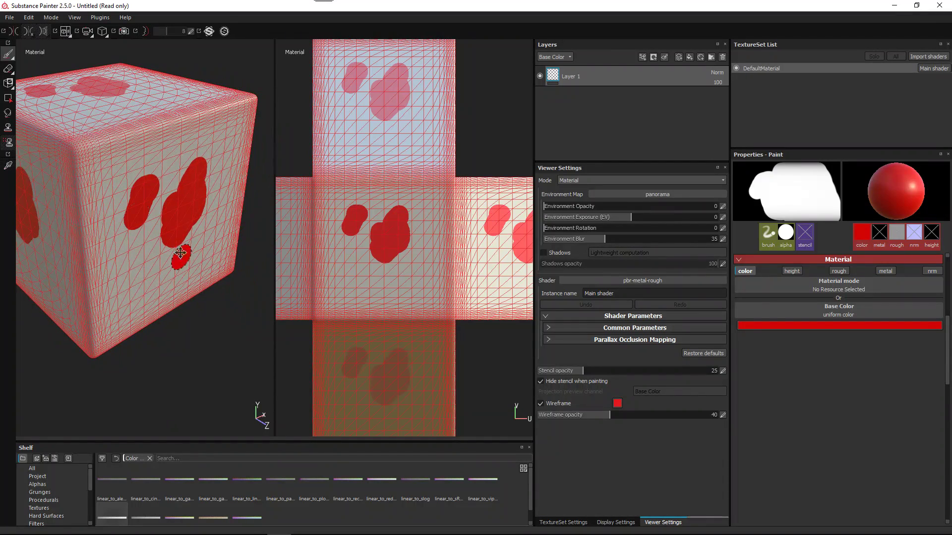
pyautogui.keyDown('alt'); pyautogui.moveTo(180, 254); pyautogui.dragTo(171, 238, button='middle'); pyautogui.keyUp('alt')
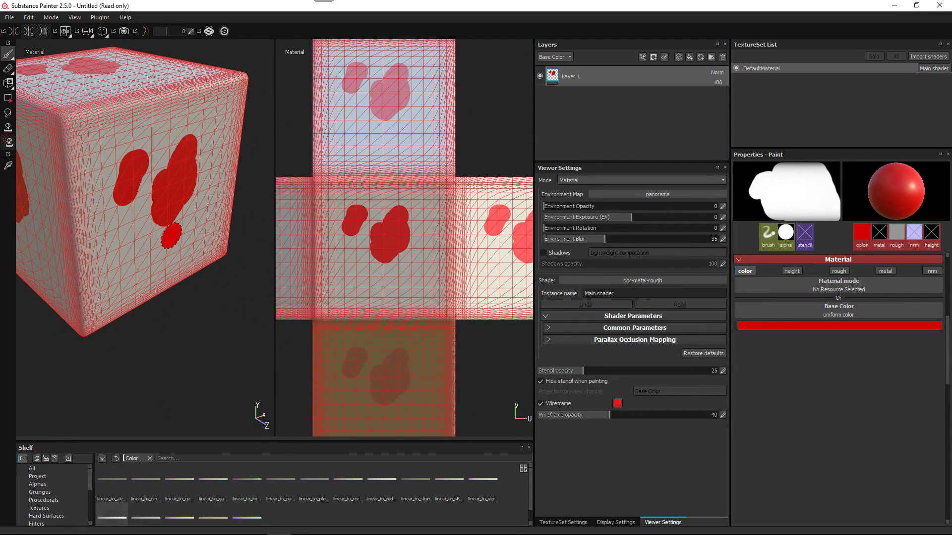
pyautogui.moveTo(243, 307)
pyautogui.keyDown('alt'); pyautogui.mouseDown()
pyautogui.moveTo(258, 256)
pyautogui.moveTo(194, 274)
pyautogui.moveTo(183, 254)
pyautogui.mouseUp(); pyautogui.keyUp('alt')
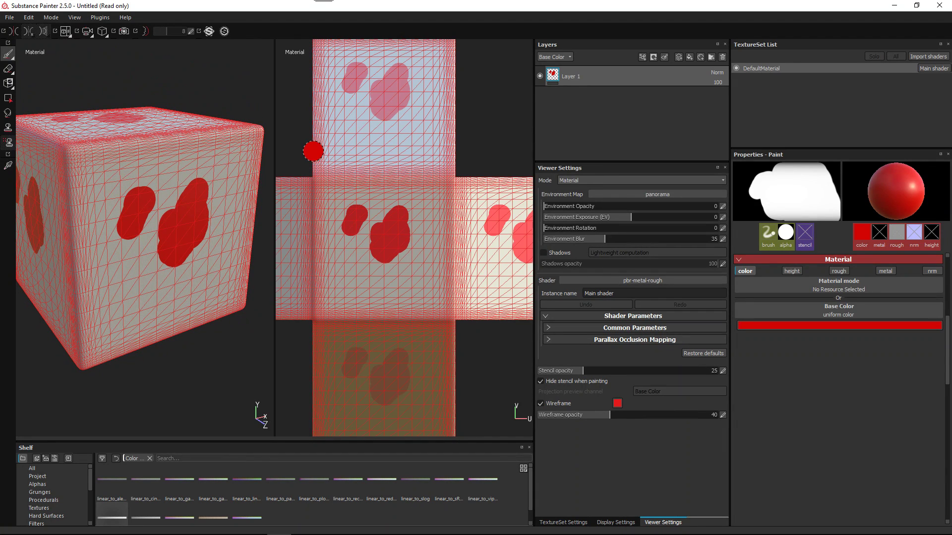
# - Turn off the wireframe overlay and switch the viewport to 3D only
pyautogui.click(565, 404)
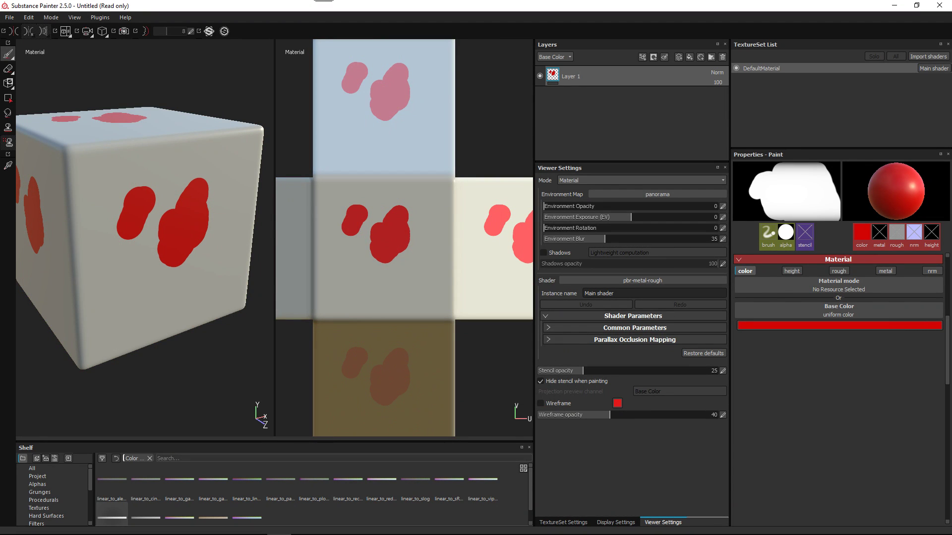
pyautogui.click(64, 31)
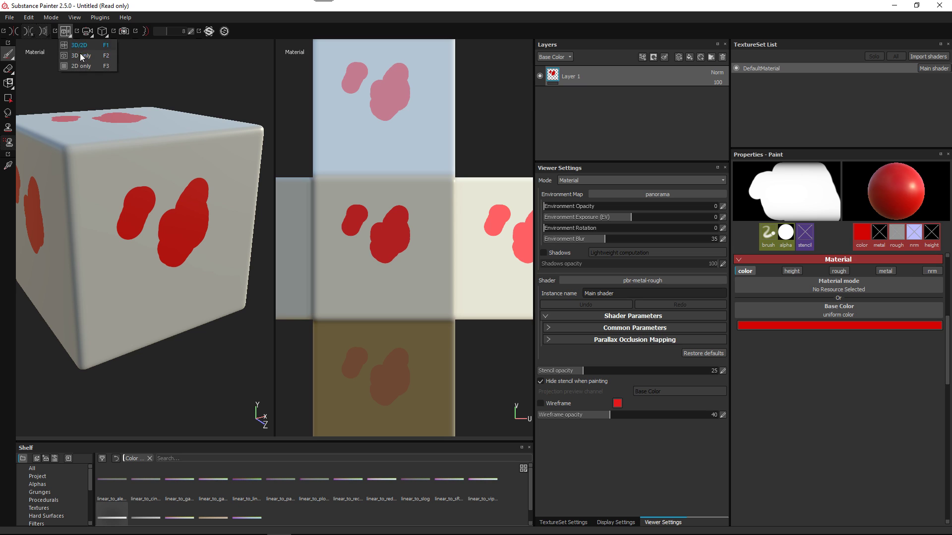
pyautogui.click(80, 57)
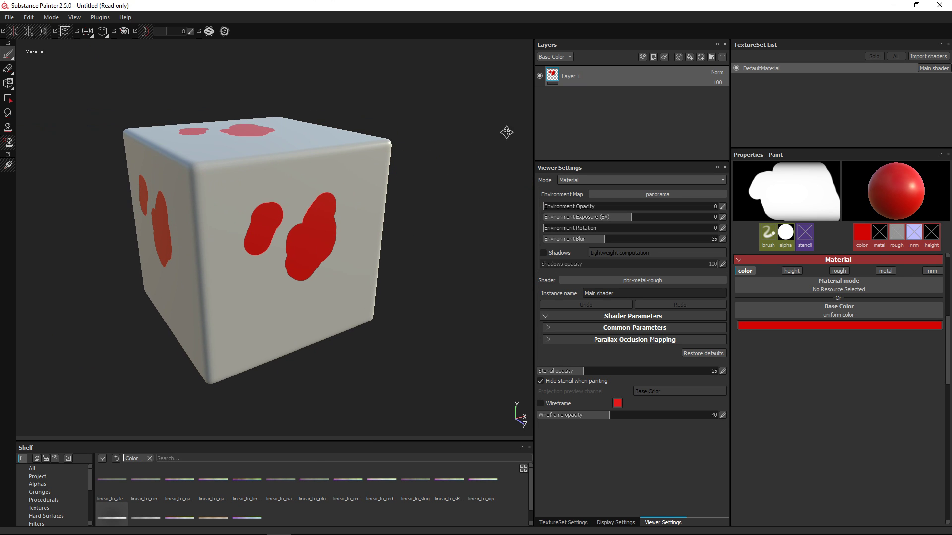
# - Undo the red strokes painted on the cube
pyautogui.hotkey('ctrl', 'z')
pyautogui.hotkey('ctrl', 'z')
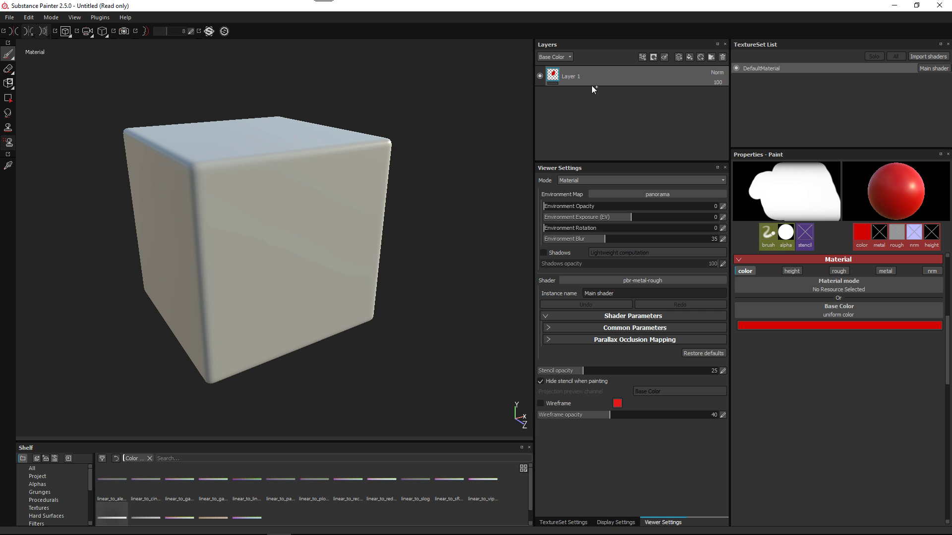
# - Set the environment rotation to 317 so that the cube's large side face is brightly lit
pyautogui.keyDown('alt'); pyautogui.moveTo(317, 214); pyautogui.dragTo(314, 202, button='middle'); pyautogui.keyUp('alt')
pyautogui.moveTo(298, 240)
pyautogui.keyDown('alt'); pyautogui.mouseDown()
pyautogui.moveTo(255, 138)
pyautogui.moveTo(319, 264)
pyautogui.mouseUp(); pyautogui.keyUp('alt')
pyautogui.scroll(2, 307, 273)
pyautogui.keyDown('shift'); pyautogui.moveTo(311, 273); pyautogui.dragTo(300, 270, button='right'); pyautogui.keyUp('shift')
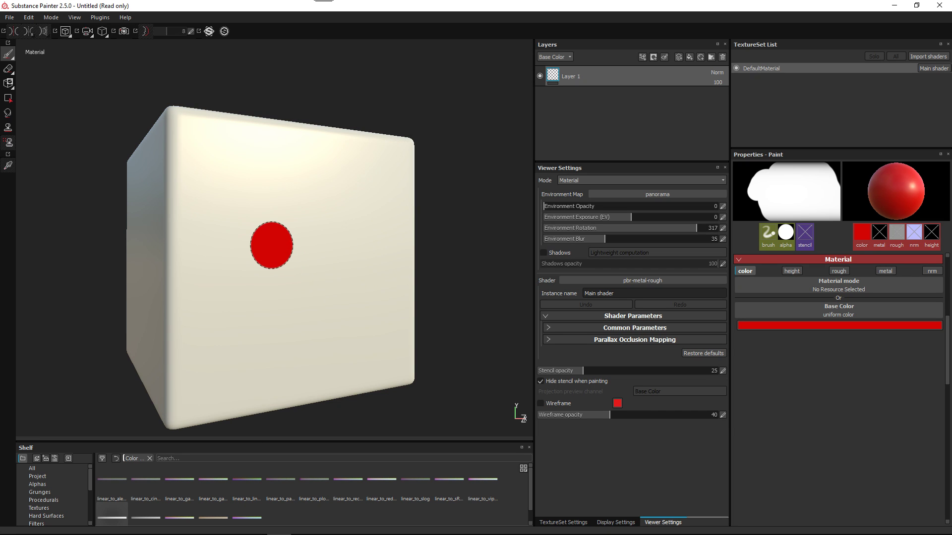
# - Set the brush's stroke opacity to 56 and paint many separate, overlapping slanted red strokes on the cube's brightly lit face
pyautogui.click(770, 234)
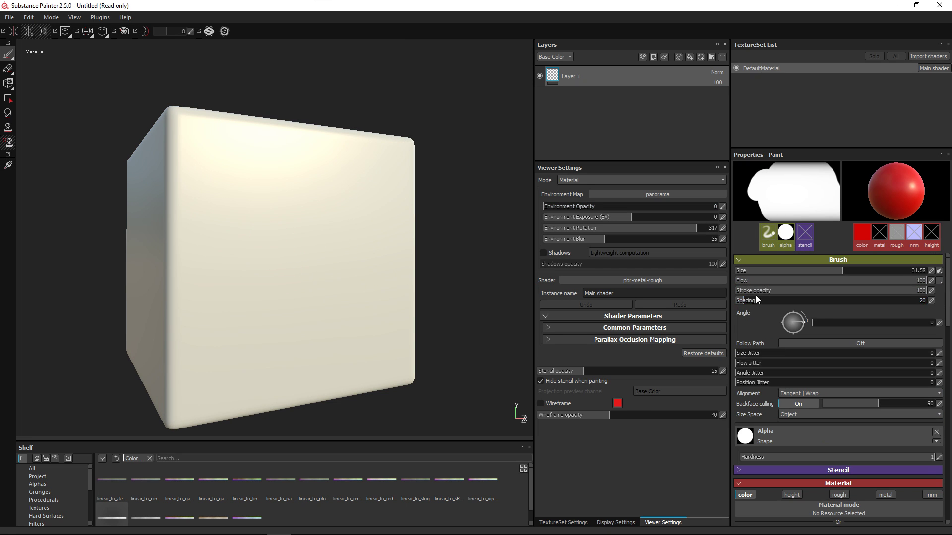
pyautogui.moveTo(919, 291); pyautogui.dragTo(841, 290)
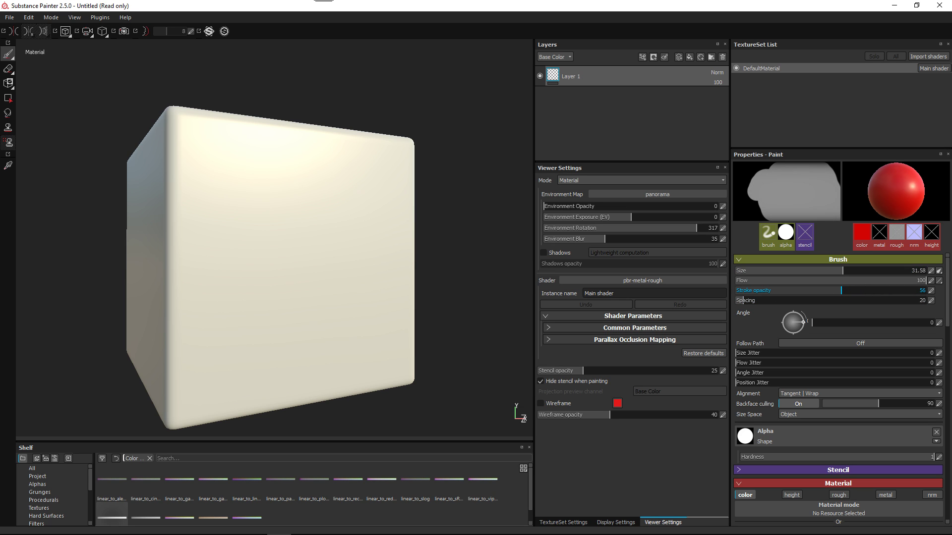
pyautogui.moveTo(285, 233)
pyautogui.keyDown('alt'); pyautogui.mouseDown()
pyautogui.moveTo(250, 206)
pyautogui.moveTo(213, 266)
pyautogui.moveTo(240, 170)
pyautogui.moveTo(239, 185)
pyautogui.mouseUp(); pyautogui.keyUp('alt')
pyautogui.click(239, 166)
pyautogui.click(199, 308)
pyautogui.click(197, 309)
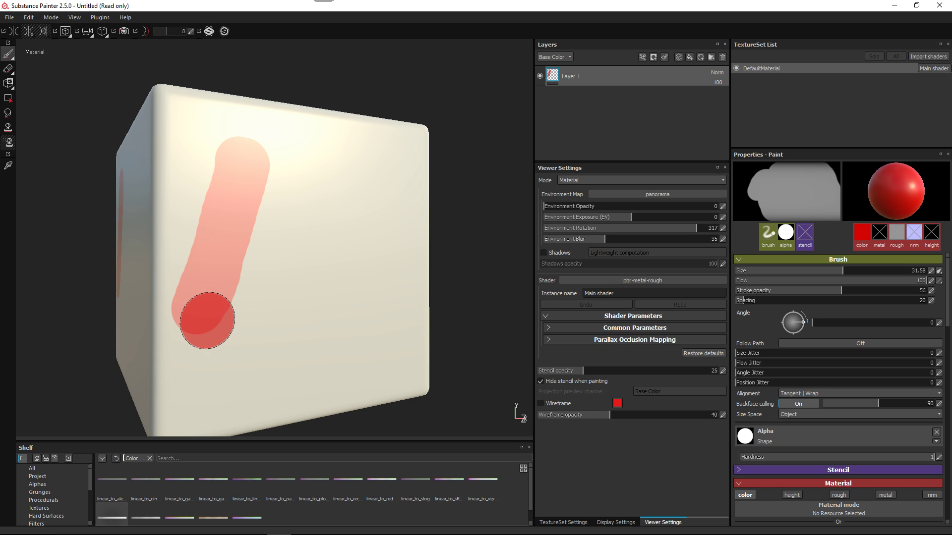
pyautogui.moveTo(208, 349); pyautogui.dragTo(259, 182)
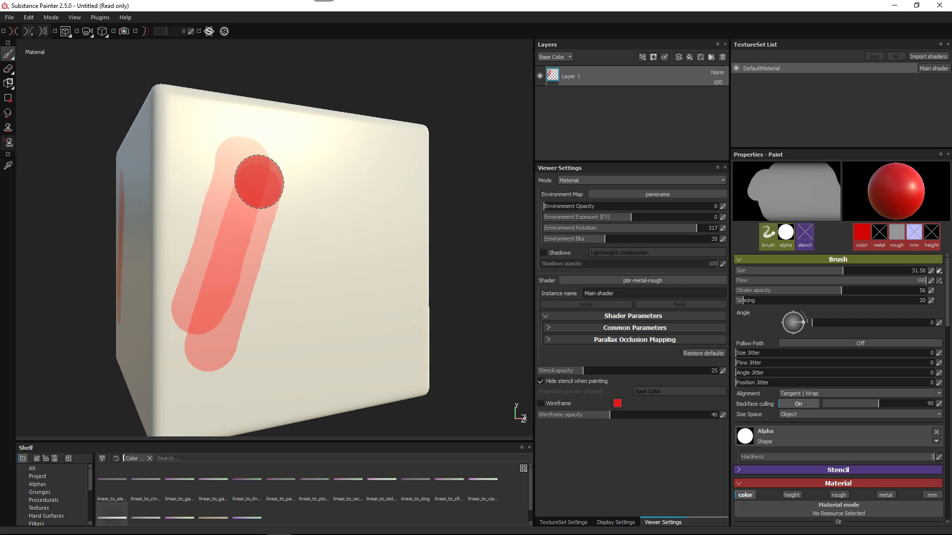
pyautogui.moveTo(221, 310)
pyautogui.mouseDown()
pyautogui.moveTo(223, 323)
pyautogui.moveTo(270, 191)
pyautogui.mouseUp()
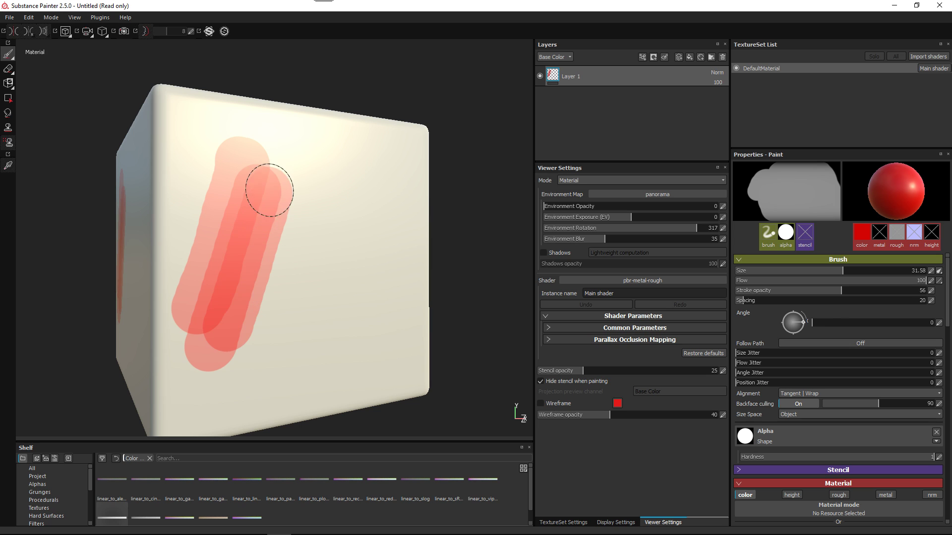
pyautogui.moveTo(253, 342); pyautogui.dragTo(285, 220)
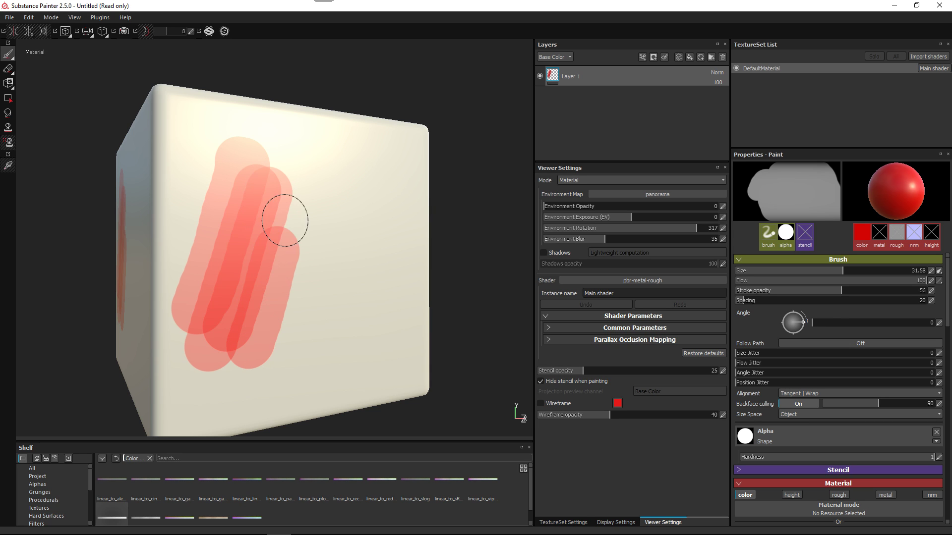
pyautogui.moveTo(254, 322)
pyautogui.mouseDown()
pyautogui.moveTo(279, 214)
pyautogui.moveTo(248, 329)
pyautogui.moveTo(274, 206)
pyautogui.moveTo(236, 330)
pyautogui.moveTo(277, 195)
pyautogui.mouseUp()
pyautogui.moveTo(244, 334); pyautogui.dragTo(282, 191)
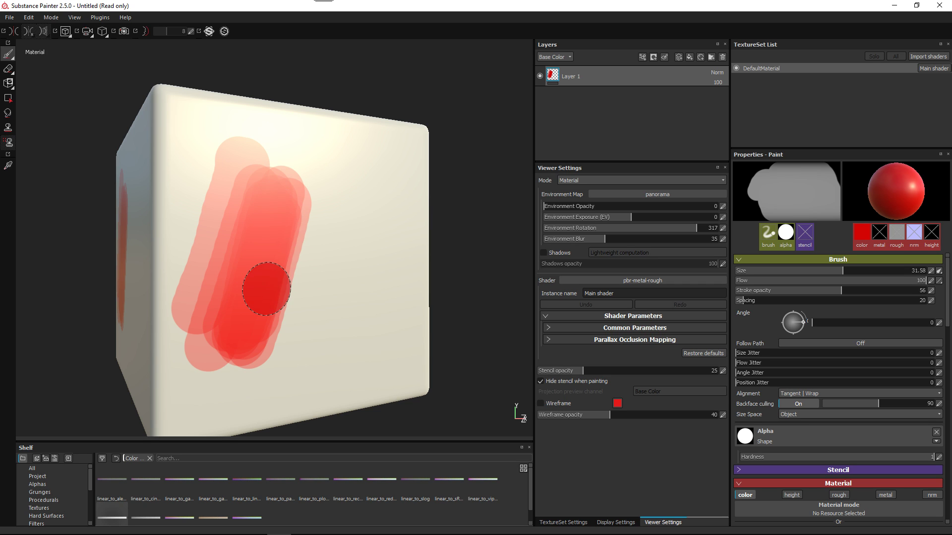
pyautogui.moveTo(273, 300); pyautogui.dragTo(290, 217)
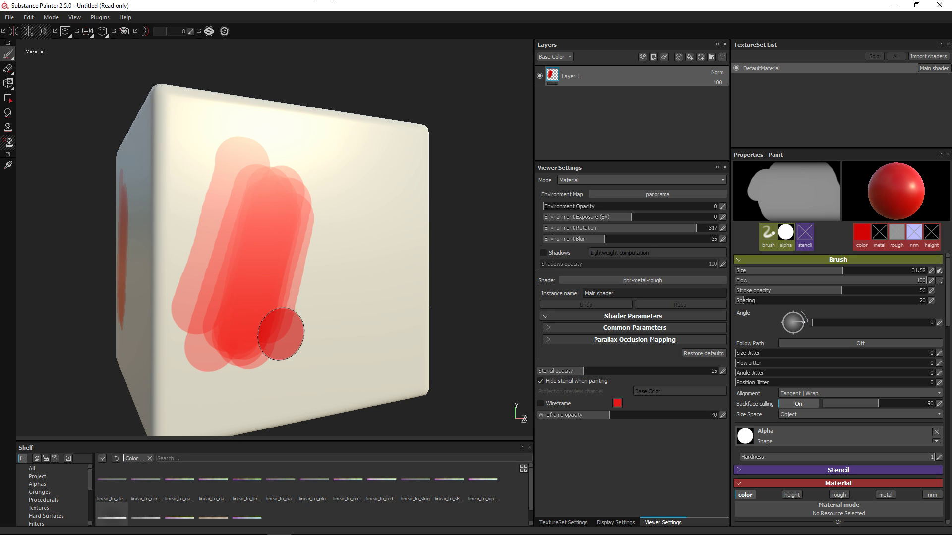
pyautogui.moveTo(274, 332); pyautogui.dragTo(306, 200)
pyautogui.moveTo(270, 318); pyautogui.dragTo(295, 211)
pyautogui.moveTo(276, 330); pyautogui.dragTo(303, 222)
pyautogui.moveTo(272, 330); pyautogui.dragTo(306, 221)
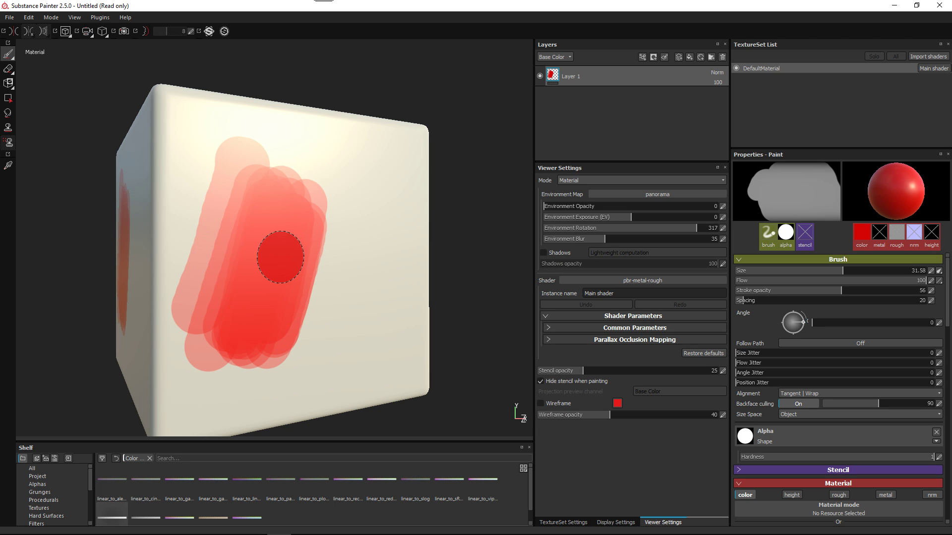
# - Paint a wide back-and-forth red stroke beside the overlapping strokes, and add a second layer of paint over its middle
pyautogui.keyDown('alt'); pyautogui.moveTo(317, 310); pyautogui.dragTo(279, 288, button='middle'); pyautogui.keyUp('alt')
pyautogui.keyDown('alt'); pyautogui.moveTo(279, 288); pyautogui.dragTo(264, 289, button='right'); pyautogui.keyUp('alt')
pyautogui.keyDown('alt'); pyautogui.moveTo(264, 288); pyautogui.dragTo(269, 291, button='middle'); pyautogui.keyUp('alt')
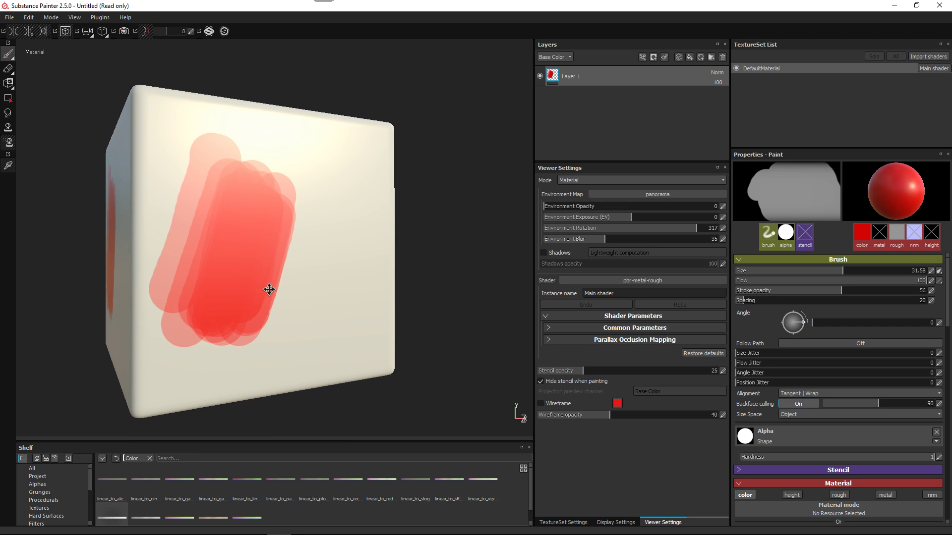
pyautogui.keyDown('alt'); pyautogui.moveTo(275, 293); pyautogui.dragTo(280, 296); pyautogui.keyUp('alt')
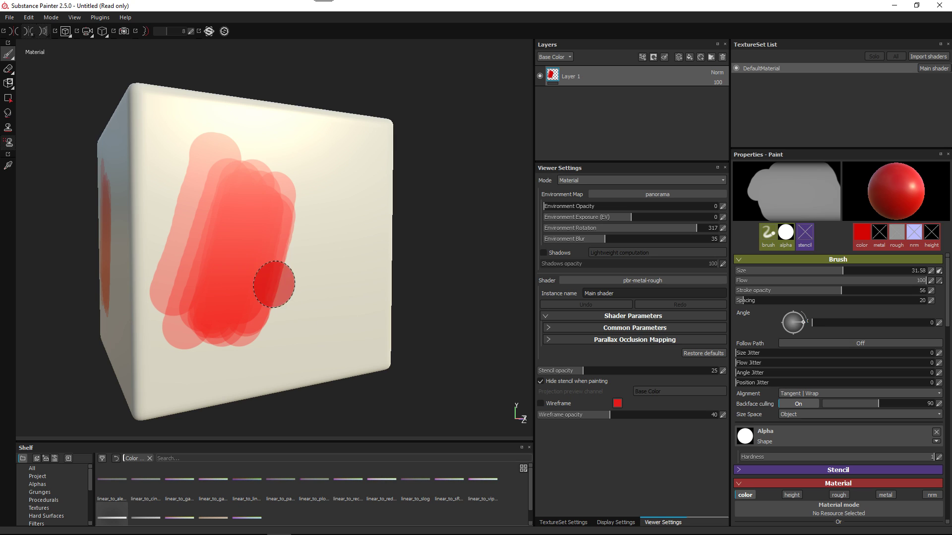
pyautogui.moveTo(312, 328); pyautogui.dragTo(316, 201)
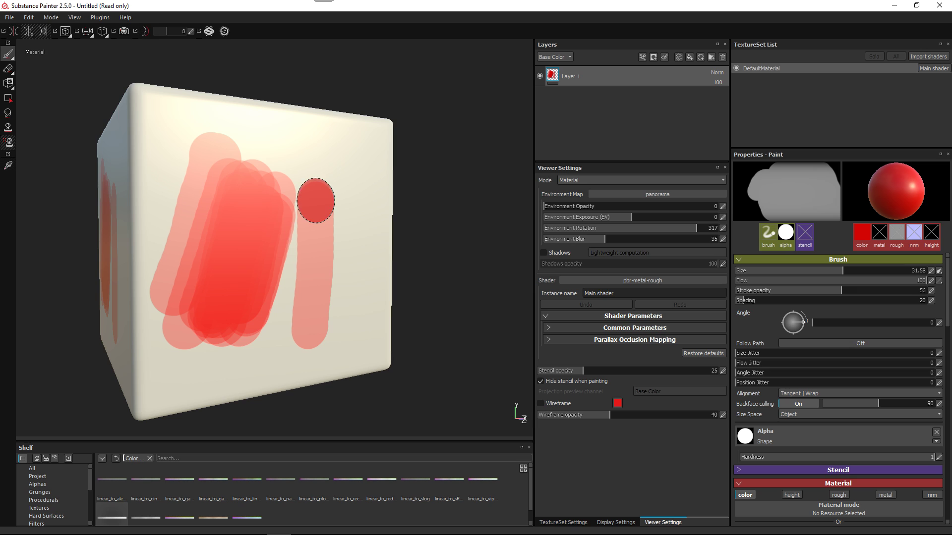
pyautogui.moveTo(325, 340); pyautogui.dragTo(340, 194)
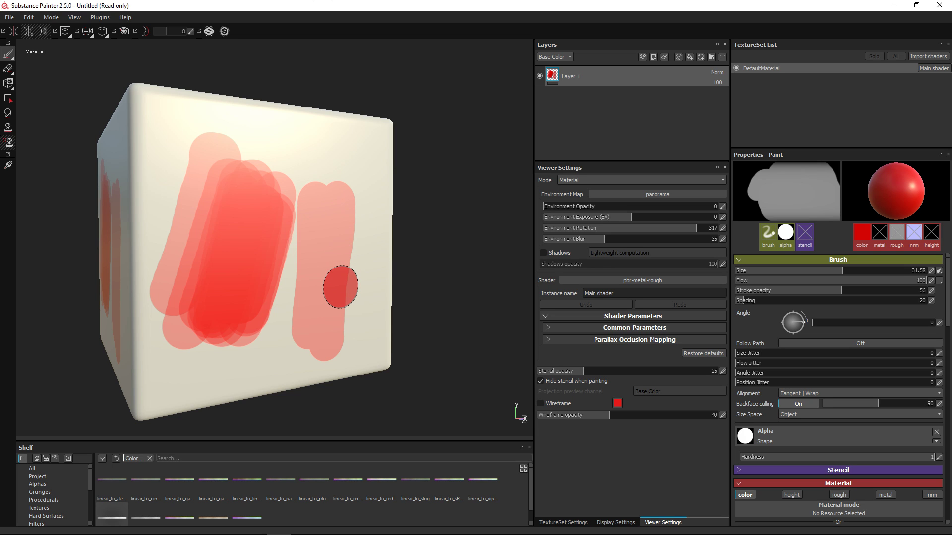
pyautogui.moveTo(343, 340); pyautogui.dragTo(339, 200)
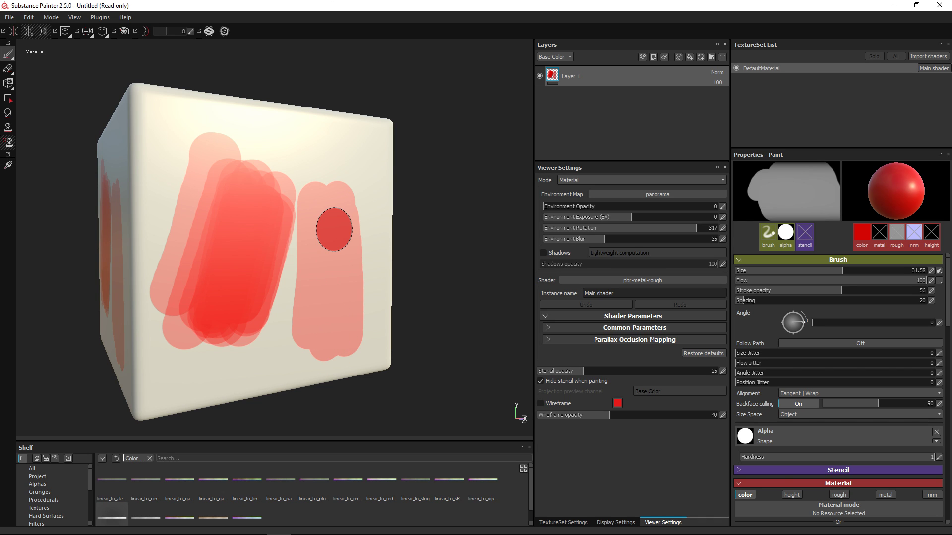
pyautogui.moveTo(335, 229)
pyautogui.mouseDown()
pyautogui.moveTo(332, 291)
pyautogui.moveTo(349, 265)
pyautogui.moveTo(337, 203)
pyautogui.mouseUp()
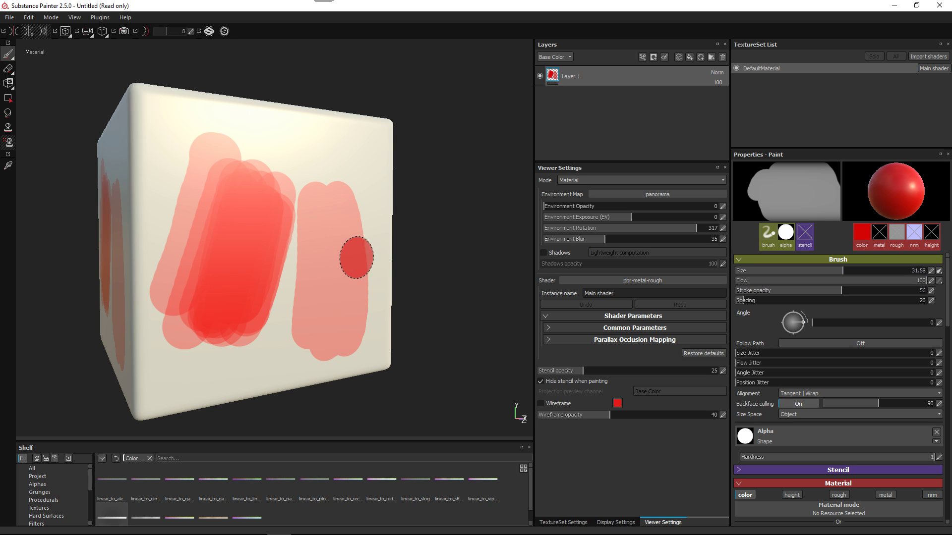
pyautogui.moveTo(341, 320)
pyautogui.mouseDown()
pyautogui.moveTo(332, 202)
pyautogui.moveTo(333, 312)
pyautogui.moveTo(326, 207)
pyautogui.moveTo(329, 308)
pyautogui.moveTo(333, 218)
pyautogui.mouseUp()
pyautogui.moveTo(335, 309); pyautogui.dragTo(331, 231)
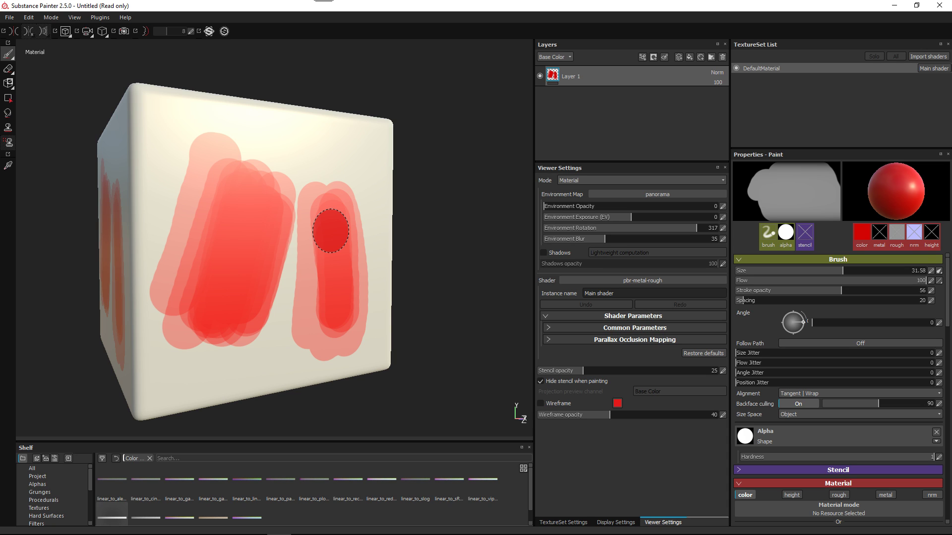
pyautogui.keyDown('alt'); pyautogui.moveTo(325, 259); pyautogui.dragTo(268, 230); pyautogui.keyUp('alt')
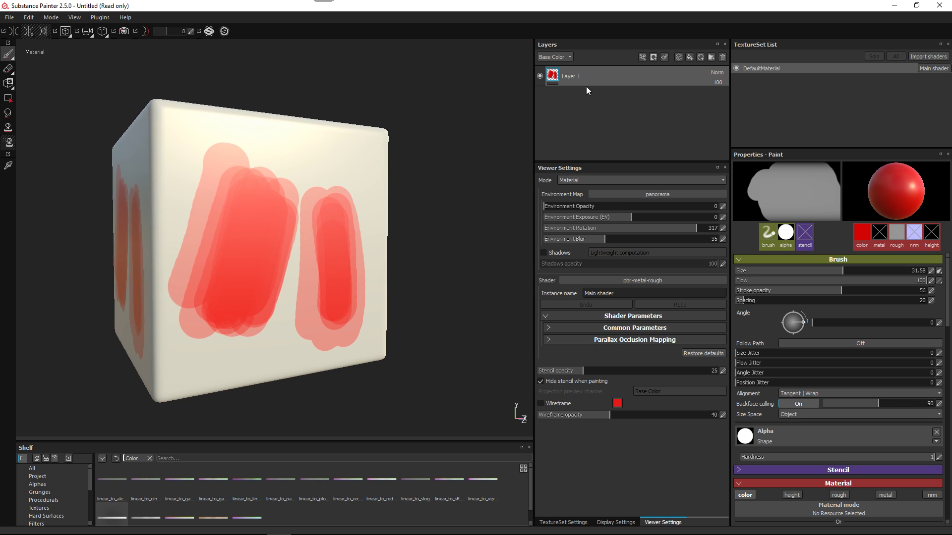
# - Delete the painted layer and add a new empty paint layer
pyautogui.click(722, 57)
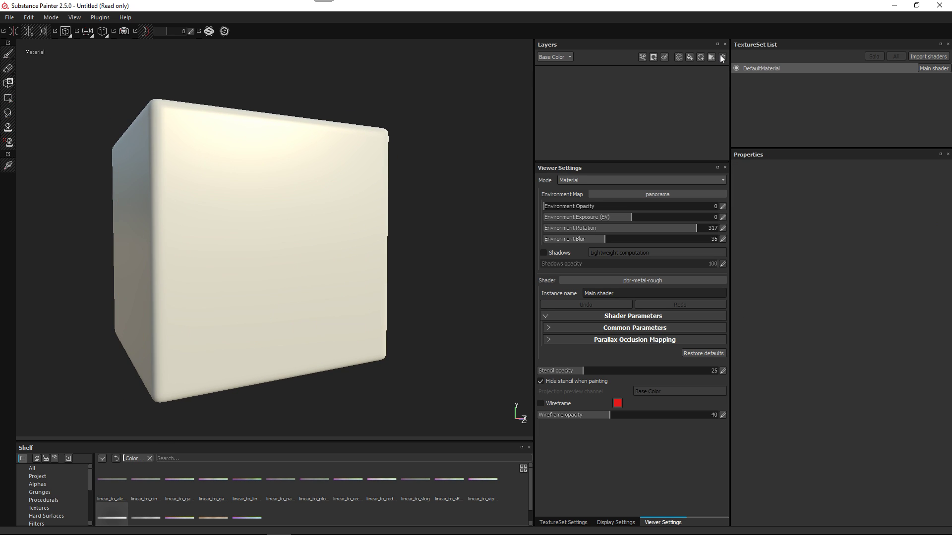
pyautogui.click(678, 57)
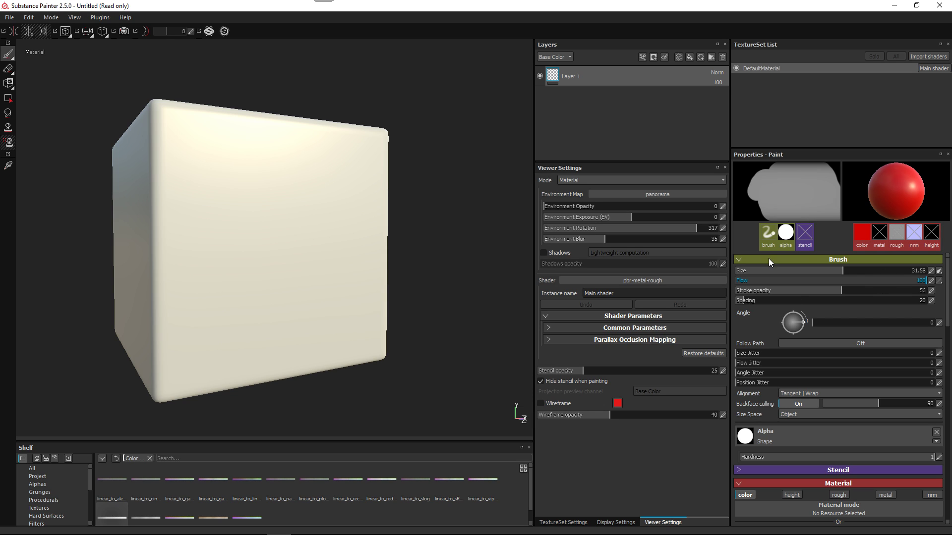
# - Enable pen pressure for the brush's flow and set the stroke opacity to 100
pyautogui.click(939, 281)
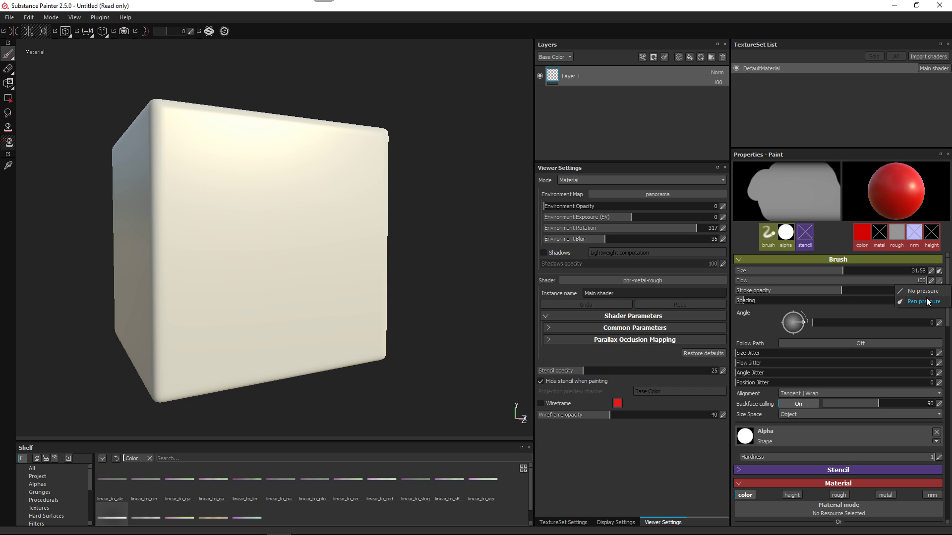
pyautogui.click(926, 302)
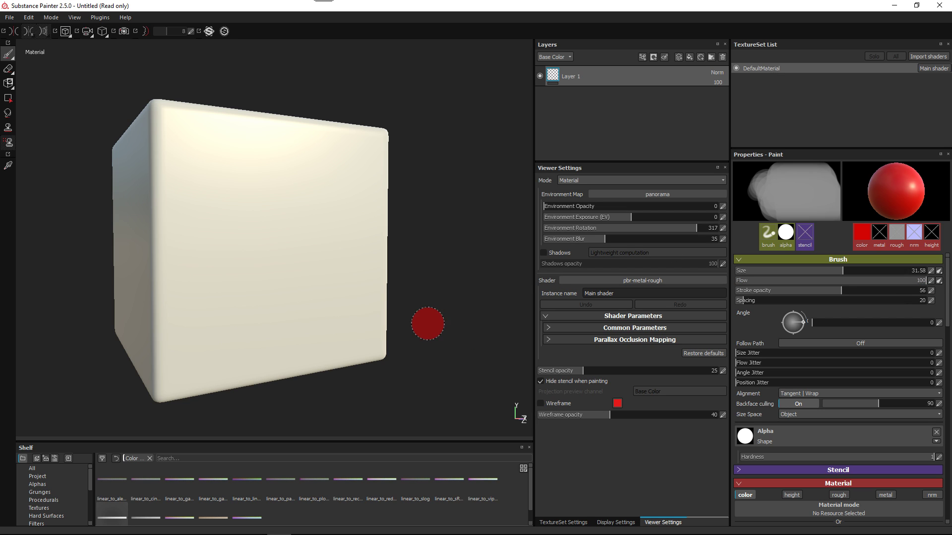
pyautogui.keyDown('alt'); pyautogui.moveTo(358, 307); pyautogui.dragTo(366, 313, button='middle'); pyautogui.keyUp('alt')
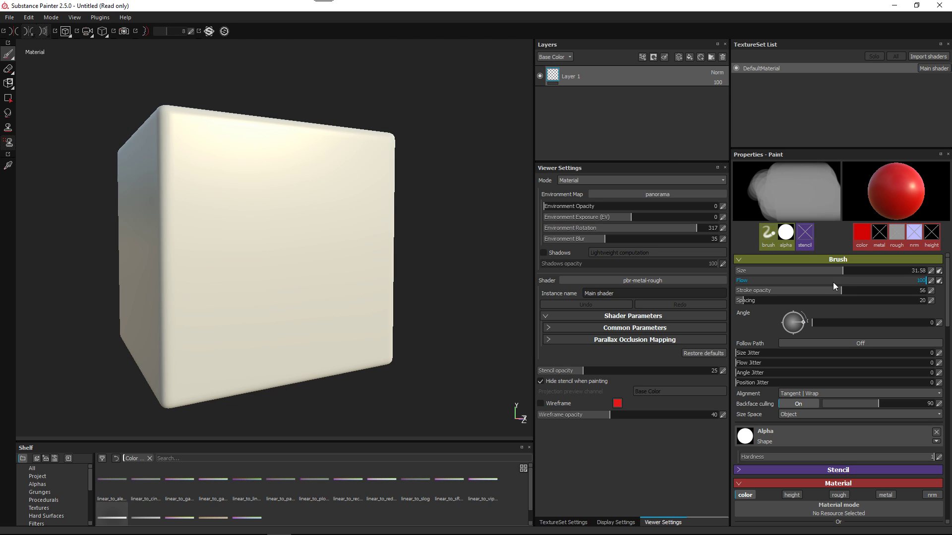
pyautogui.moveTo(840, 290); pyautogui.dragTo(928, 293)
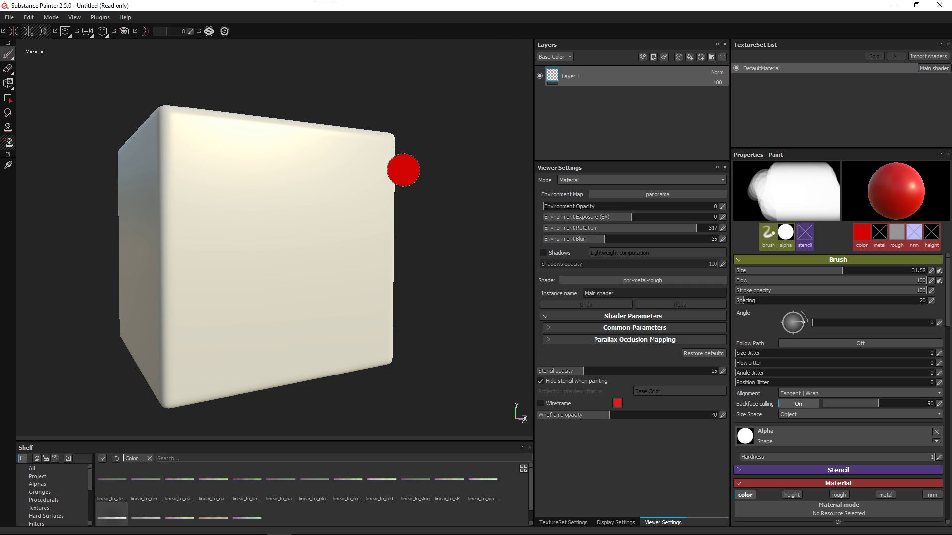
# - Enlarge the shelf and show its Procedurals category
pyautogui.keyDown('alt'); pyautogui.moveTo(329, 185); pyautogui.dragTo(289, 220, button='middle'); pyautogui.keyUp('alt')
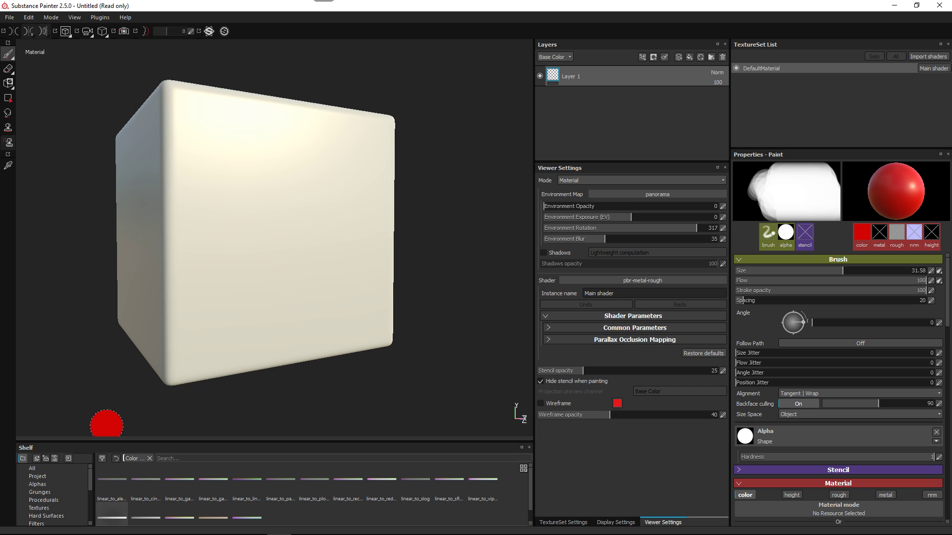
pyautogui.moveTo(111, 441); pyautogui.dragTo(128, 365)
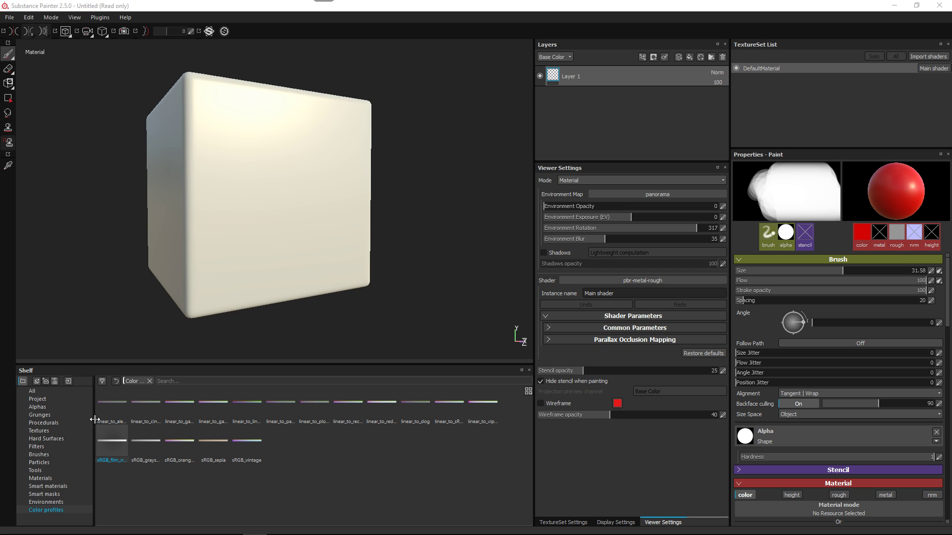
pyautogui.click(44, 422)
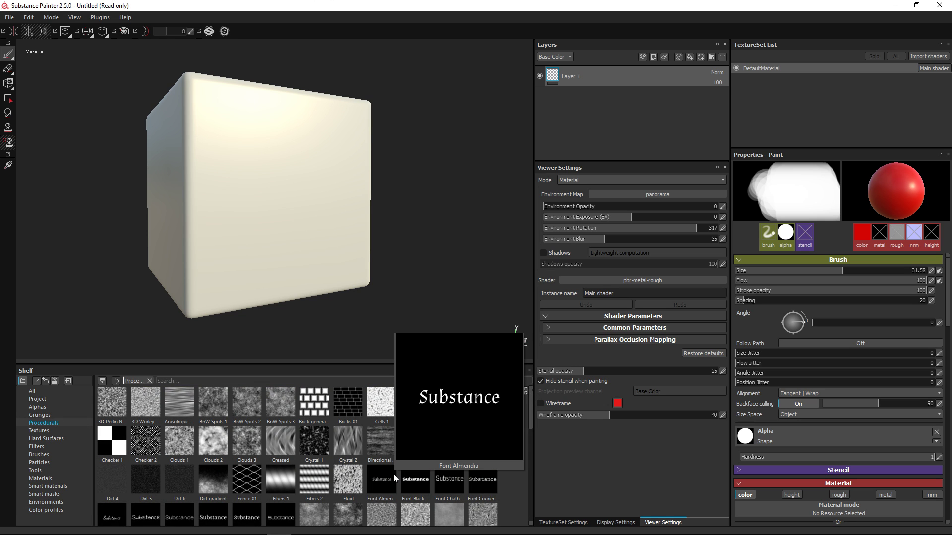
# - Replace the empty paint layer with a fill layer that has a bright red base color and a very low roughness
pyautogui.click(722, 58)
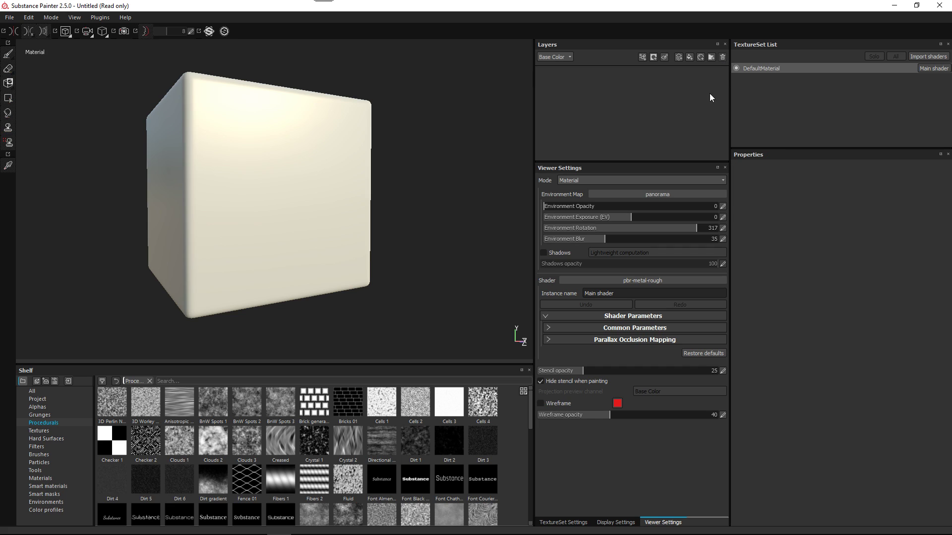
pyautogui.click(688, 57)
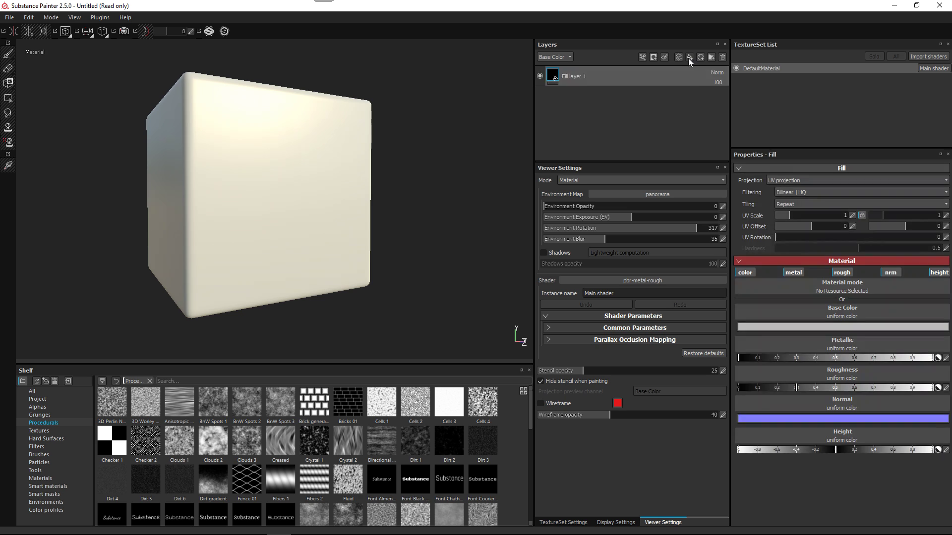
pyautogui.click(775, 330)
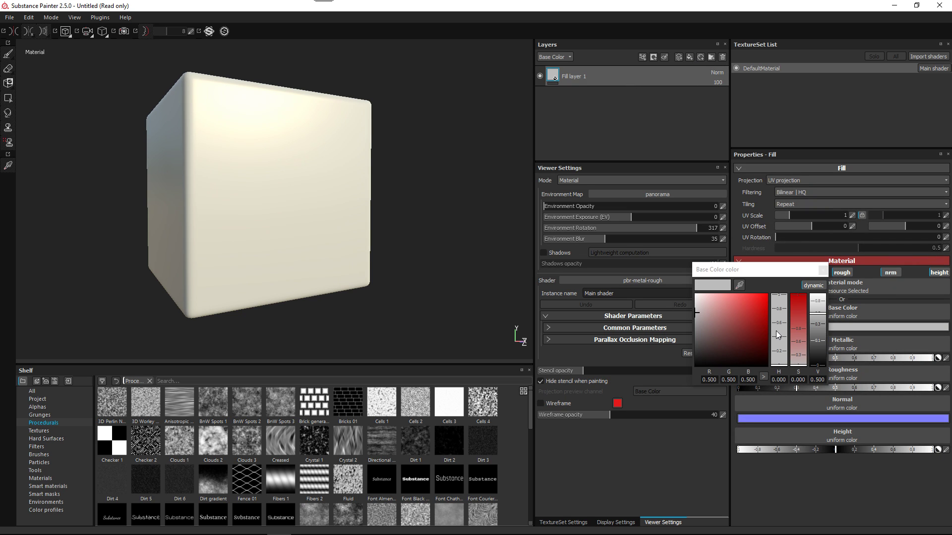
pyautogui.click(767, 296)
pyautogui.click(822, 270)
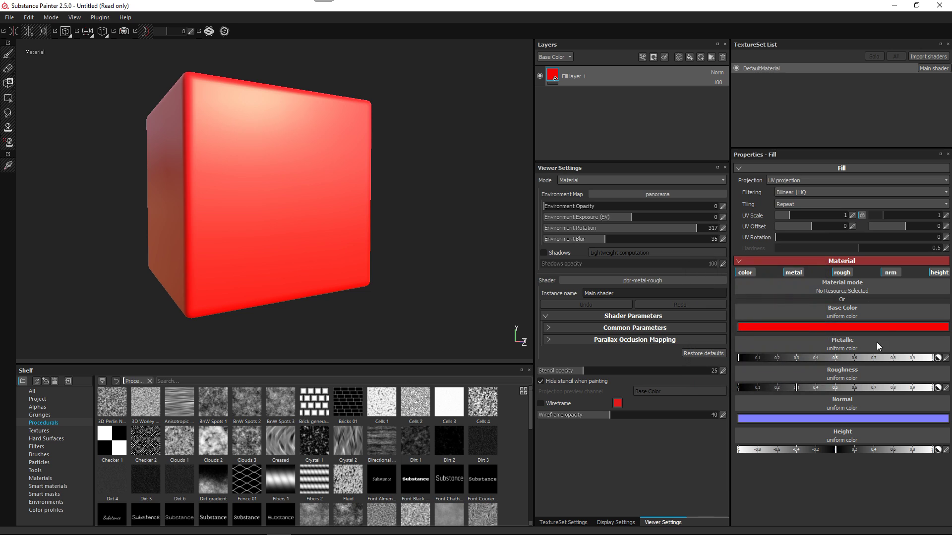
pyautogui.click(745, 387)
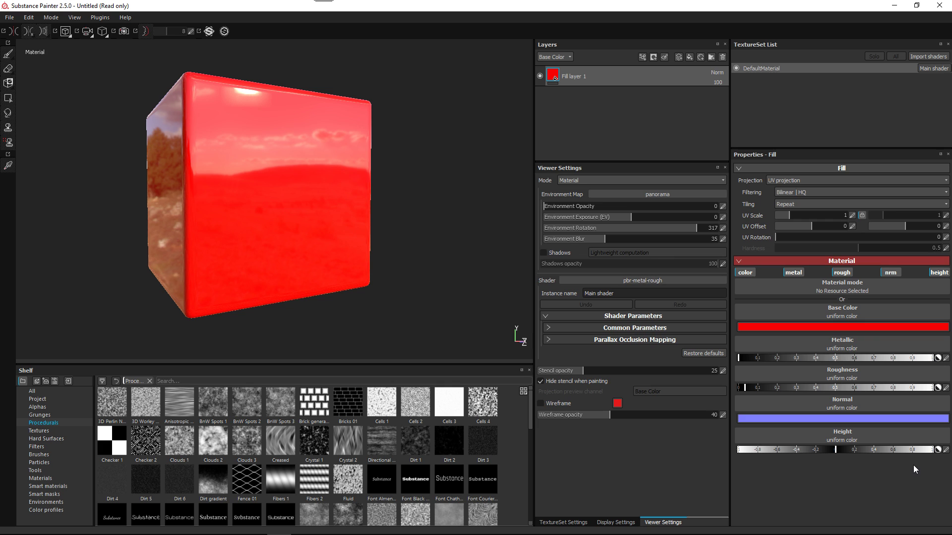
# - Give the red fill layer a black mask with a fill effect using the Font Black Ops One procedural as grayscale
pyautogui.rightClick(608, 81)
pyautogui.click(625, 95)
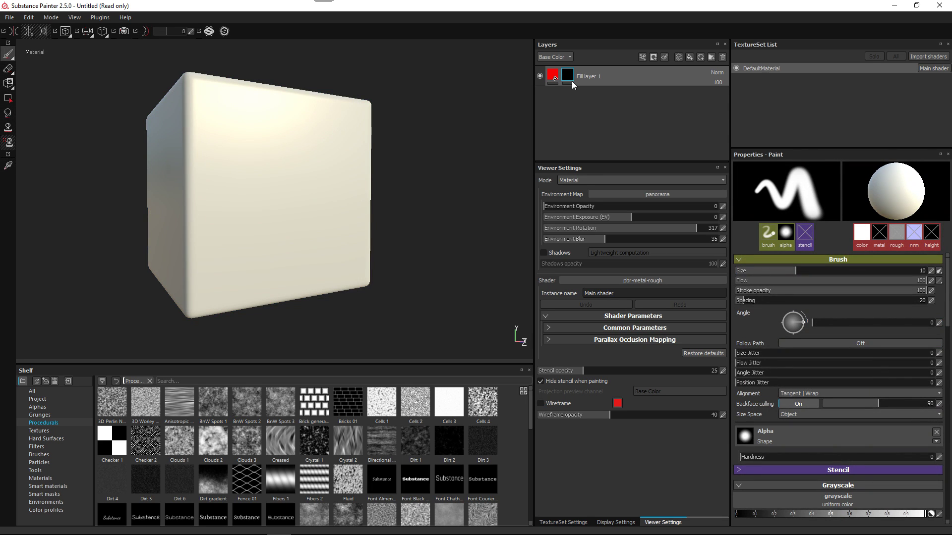
pyautogui.click(643, 58)
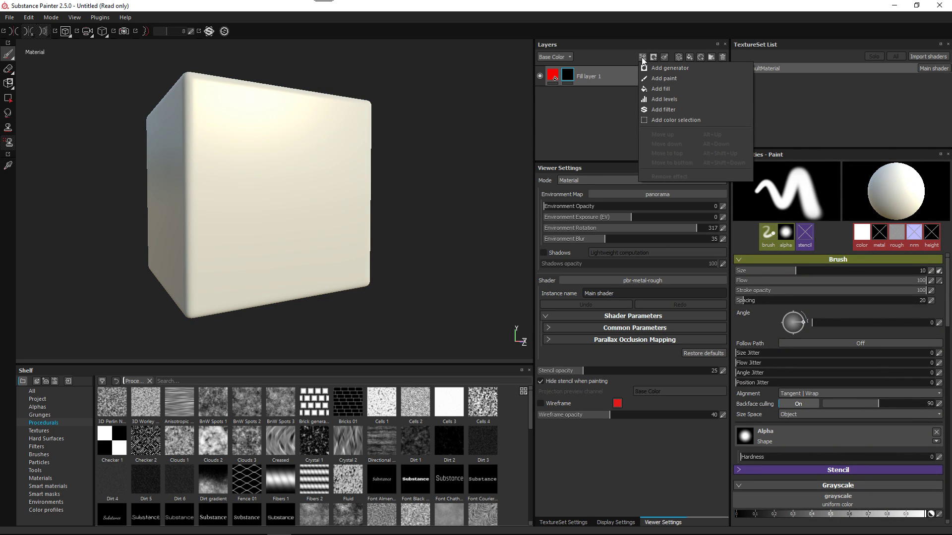
pyautogui.click(660, 89)
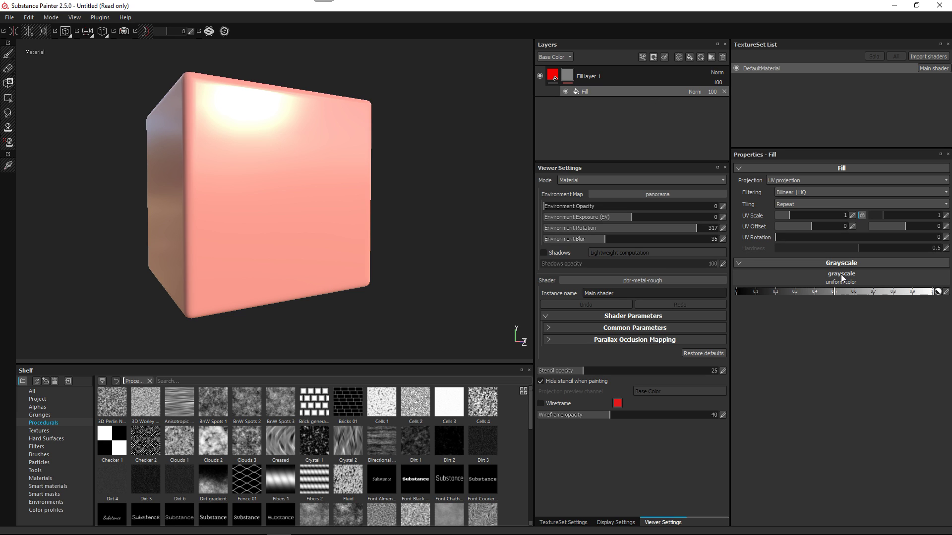
pyautogui.moveTo(416, 484)
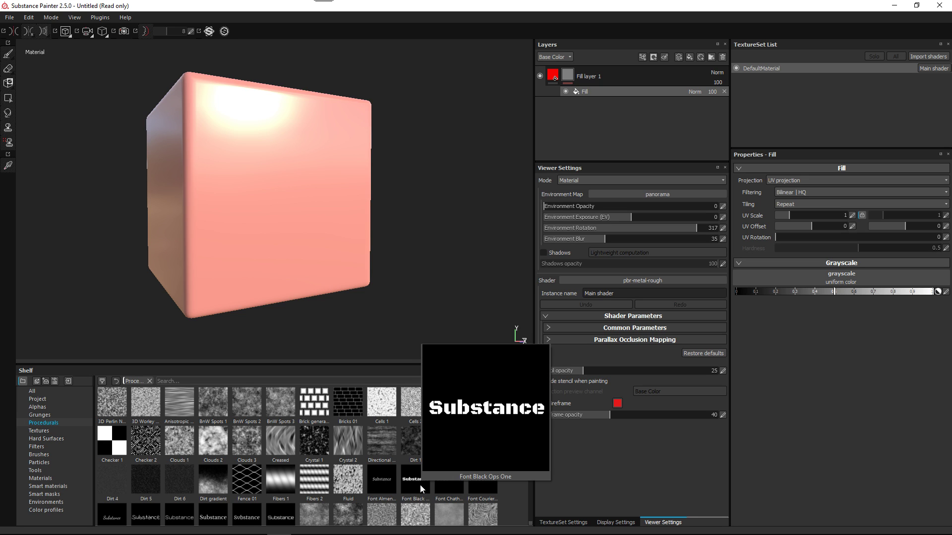
pyautogui.moveTo(421, 489); pyautogui.dragTo(849, 286)
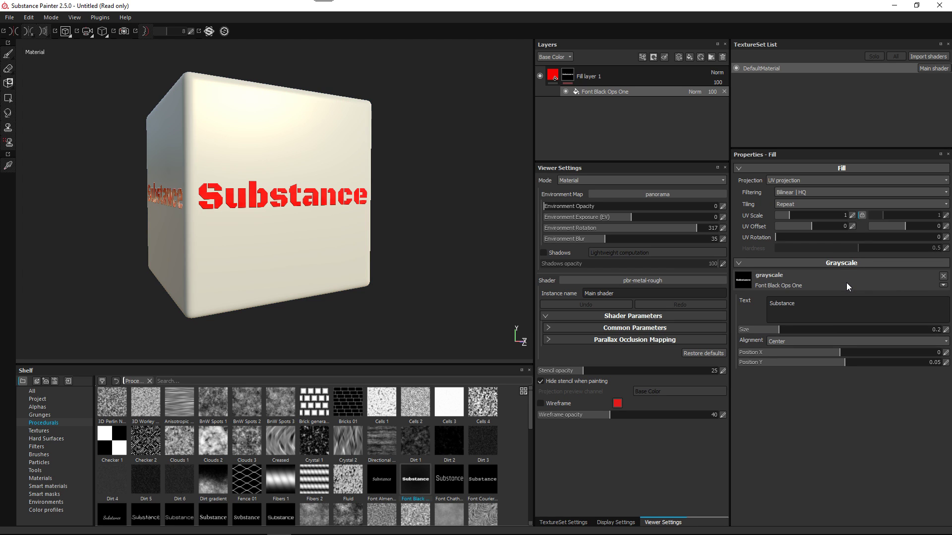
# - Change the mask's font text to "Painter 2.5" and reduce its size to 0.14
pyautogui.keyDown('alt'); pyautogui.moveTo(348, 219); pyautogui.dragTo(347, 235); pyautogui.keyUp('alt')
pyautogui.moveTo(815, 304); pyautogui.dragTo(729, 298)
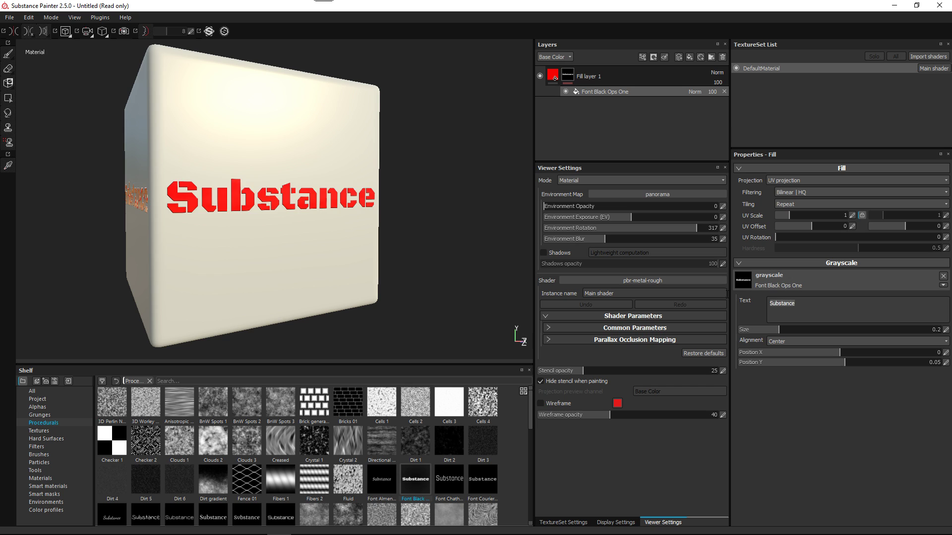
pyautogui.write('Painter')
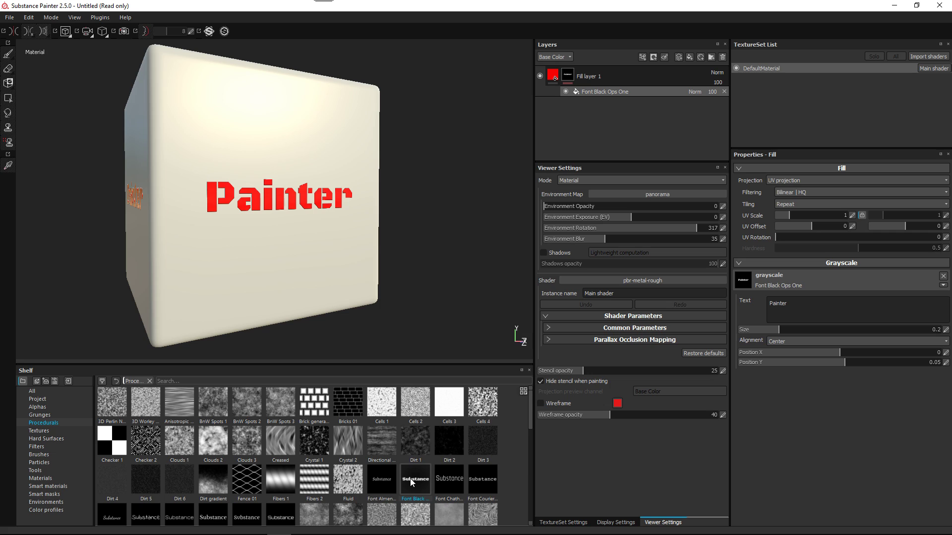
pyautogui.moveTo(411, 482)
pyautogui.moveTo(372, 170)
pyautogui.keyDown('alt'); pyautogui.mouseDown()
pyautogui.moveTo(365, 258)
pyautogui.moveTo(347, 247)
pyautogui.moveTo(368, 261)
pyautogui.mouseUp(); pyautogui.keyUp('alt')
pyautogui.click(798, 304)
pyautogui.write('2.5')
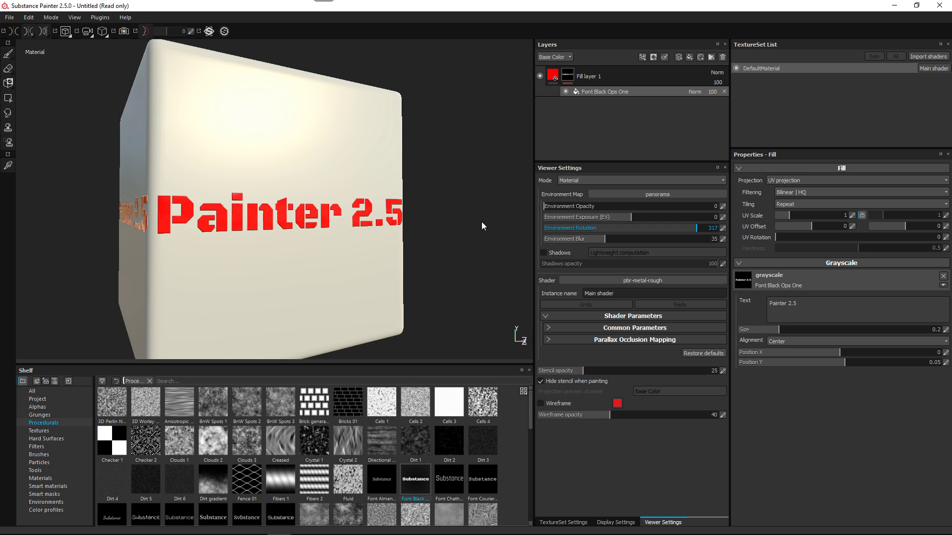
pyautogui.keyDown('alt'); pyautogui.moveTo(356, 208); pyautogui.dragTo(348, 198); pyautogui.keyUp('alt')
pyautogui.moveTo(777, 330); pyautogui.dragTo(767, 330)
# - Try left and right alignment and a Position X of 0.17 for the text, and restore its centered placement
pyautogui.click(811, 342)
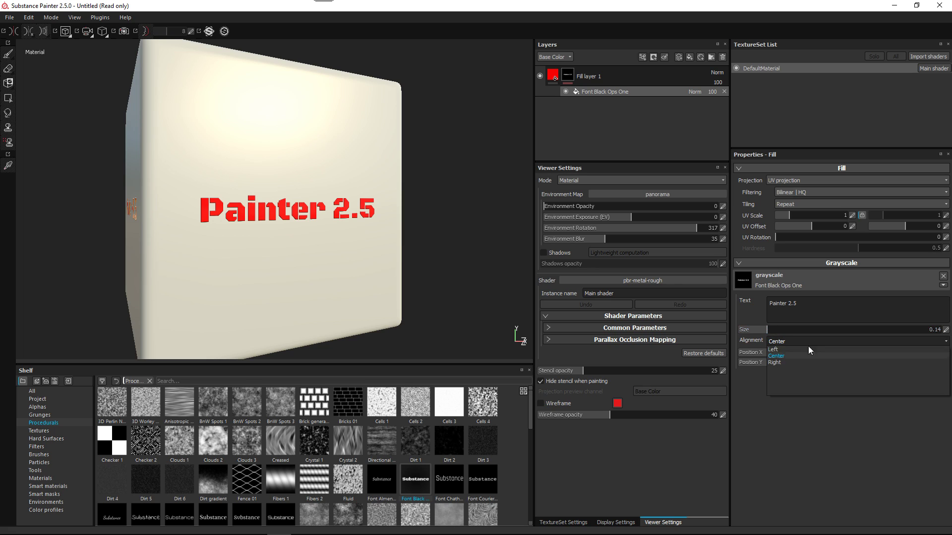
pyautogui.click(790, 357)
pyautogui.click(790, 342)
pyautogui.click(783, 349)
pyautogui.click(784, 342)
pyautogui.click(781, 362)
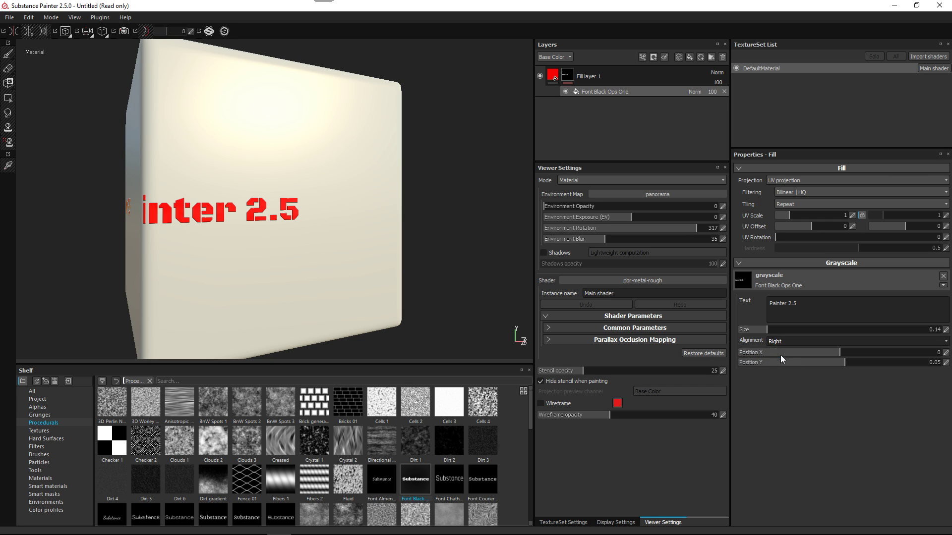
pyautogui.click(780, 355)
pyautogui.moveTo(837, 353)
pyautogui.mouseDown()
pyautogui.moveTo(811, 354)
pyautogui.moveTo(857, 359)
pyautogui.mouseUp()
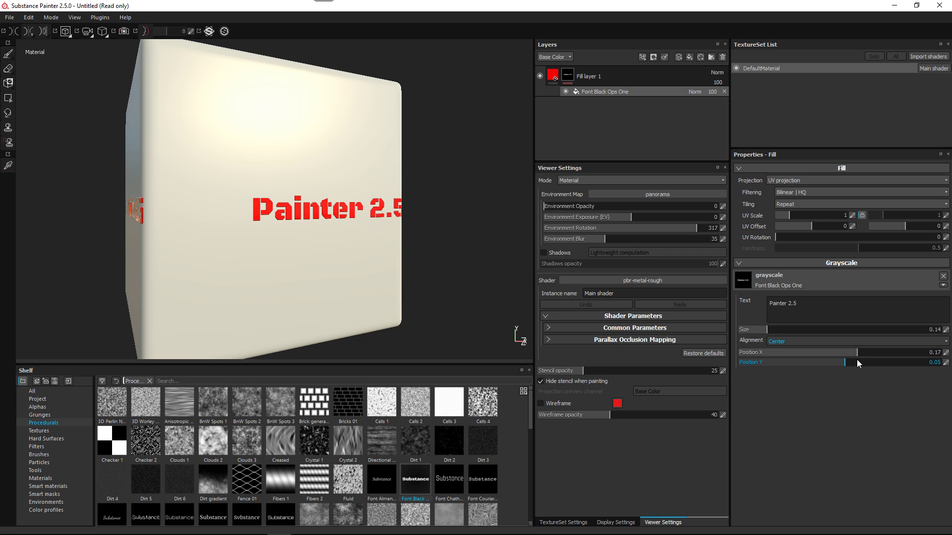
pyautogui.hotkey('ctrl', 'z')
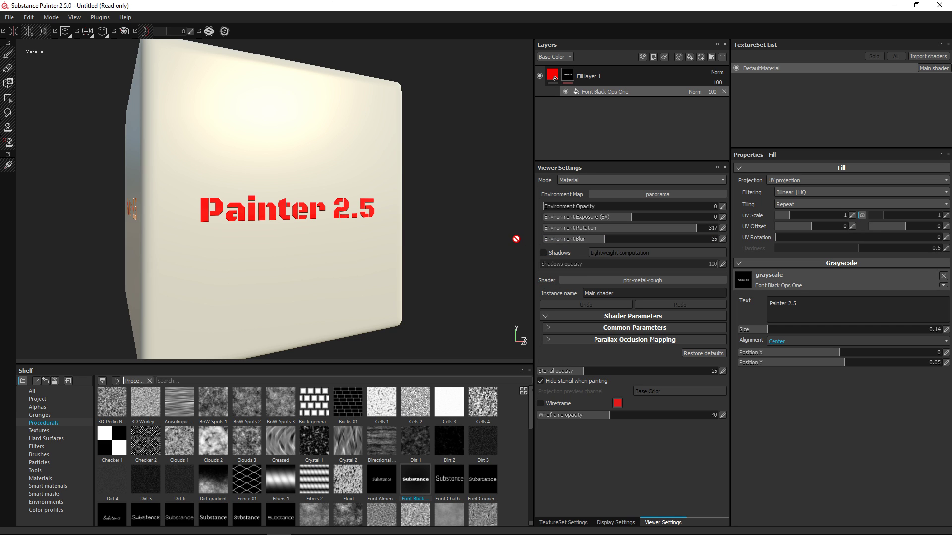
pyautogui.moveTo(461, 223)
pyautogui.keyDown('alt'); pyautogui.mouseDown()
pyautogui.moveTo(421, 219)
pyautogui.moveTo(362, 238)
pyautogui.moveTo(365, 253)
pyautogui.mouseUp(); pyautogui.keyUp('alt')
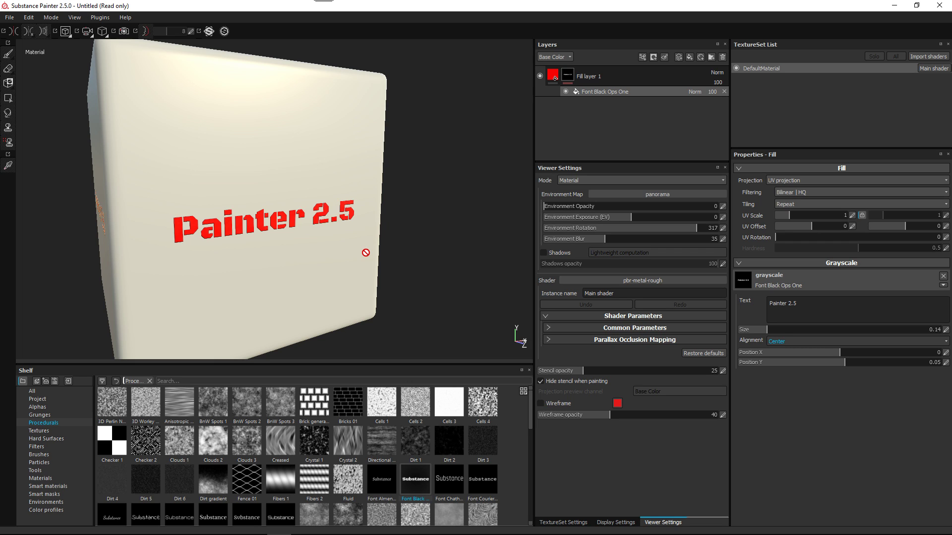
pyautogui.click(788, 303)
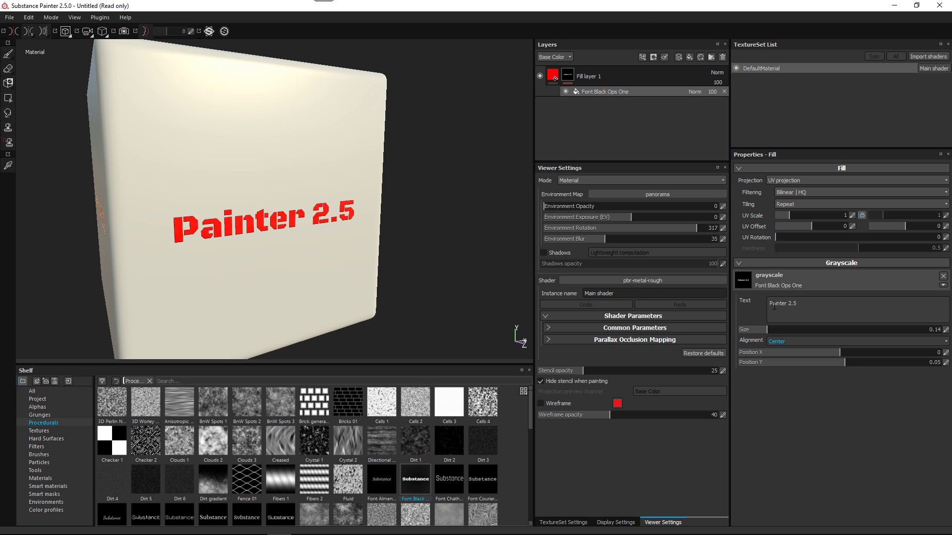
pyautogui.click(793, 303)
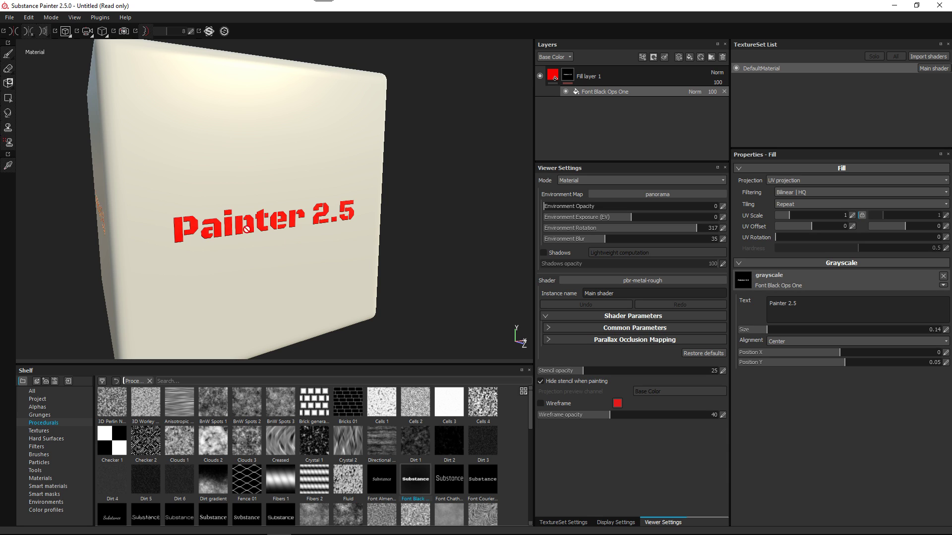
pyautogui.scroll(3, 327, 252)
pyautogui.scroll(-3, 338, 293)
pyautogui.scroll(3, 332, 282)
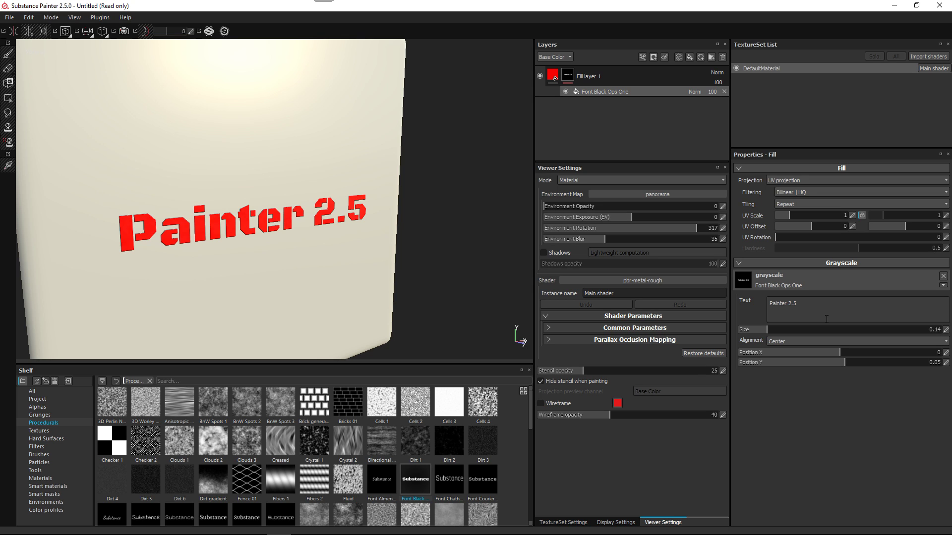
pyautogui.keyDown('alt'); pyautogui.moveTo(392, 278); pyautogui.dragTo(310, 247); pyautogui.keyUp('alt')
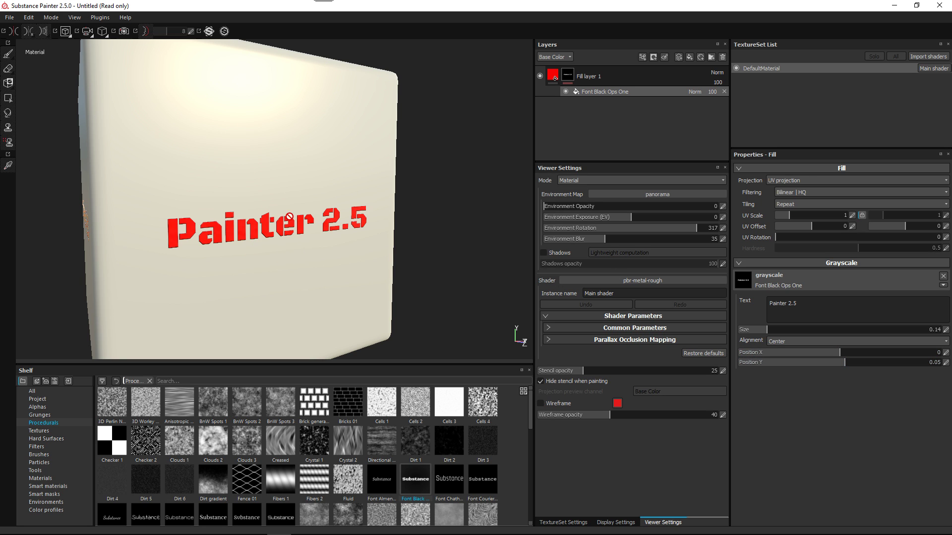
# - Add a filter above the font fill in the mask and set it to Transform
pyautogui.click(643, 57)
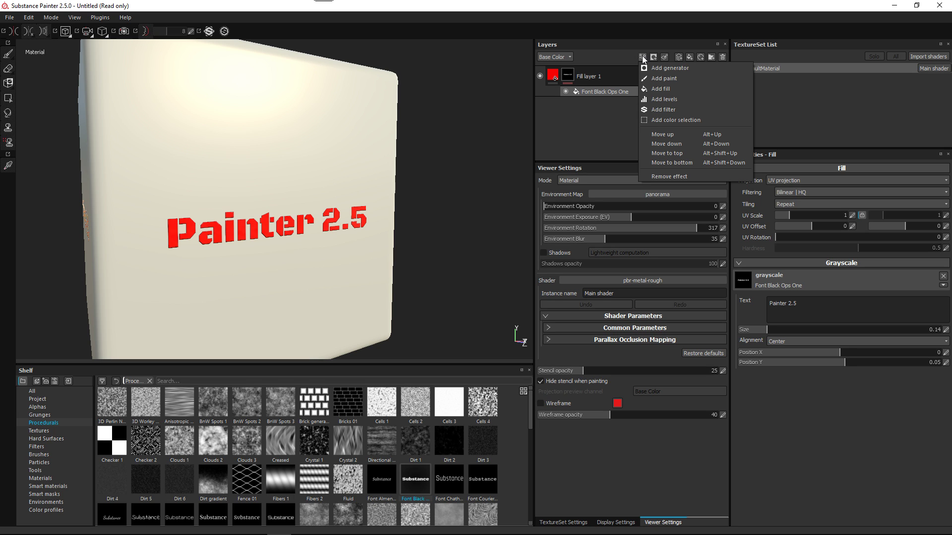
pyautogui.click(660, 112)
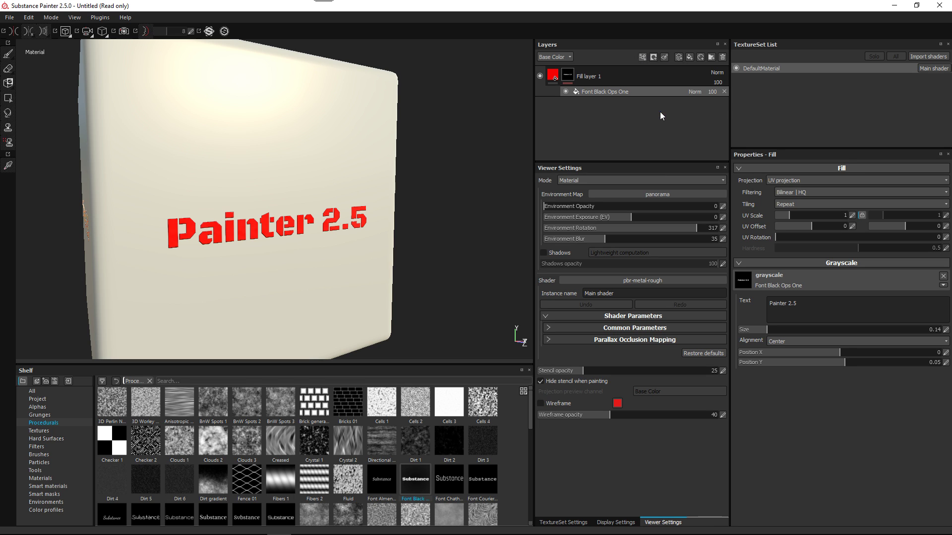
pyautogui.click(808, 182)
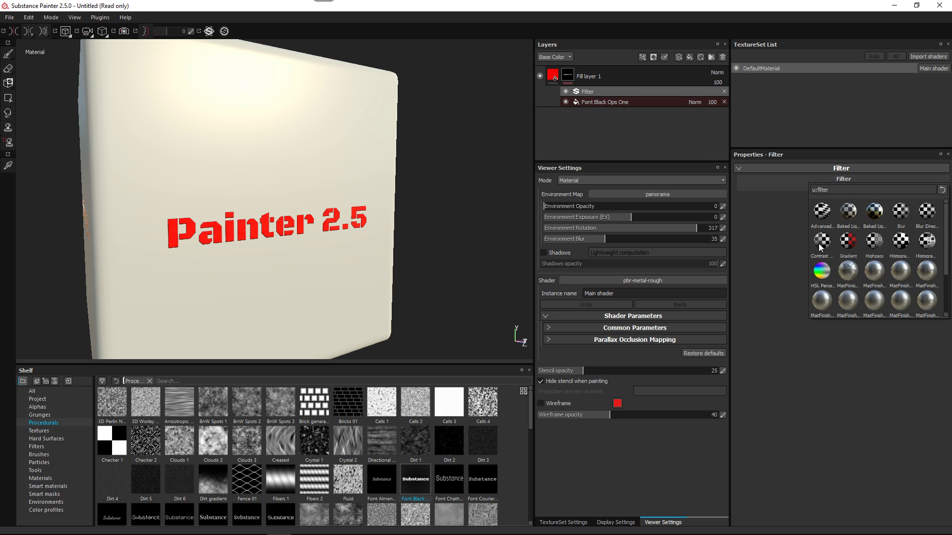
pyautogui.scroll(-3, 838, 247)
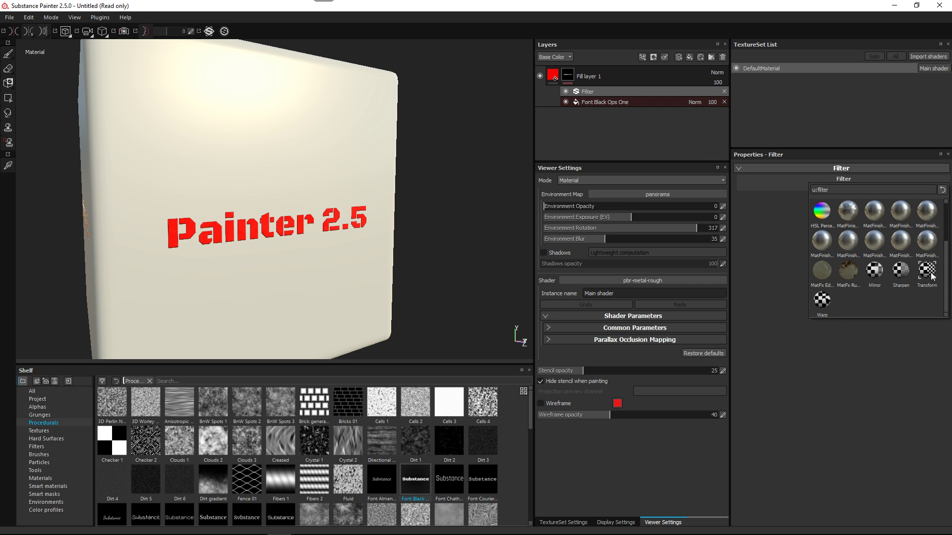
pyautogui.moveTo(931, 276)
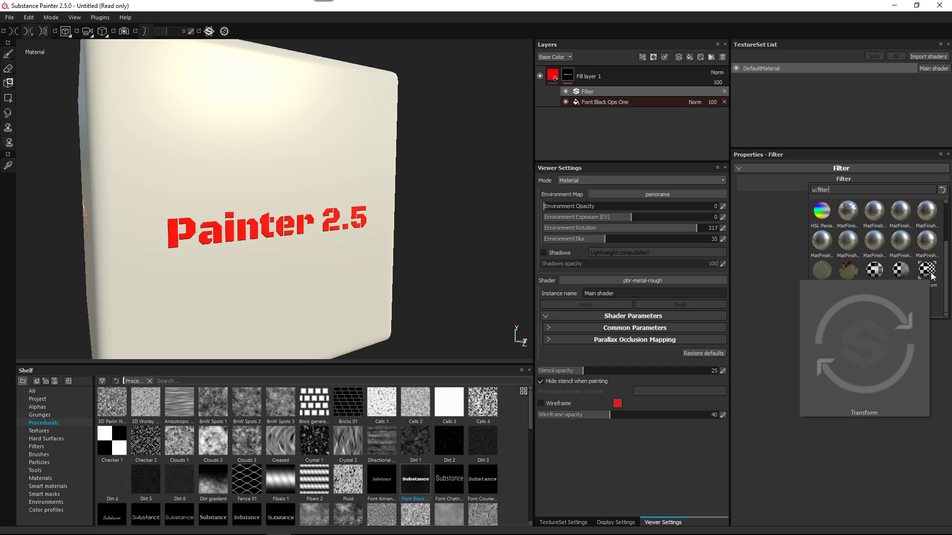
pyautogui.click(928, 272)
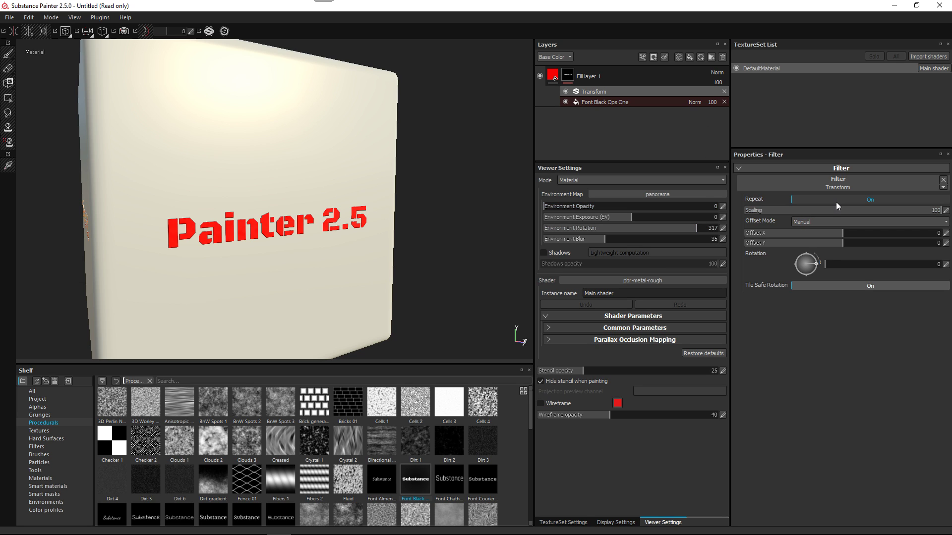
# - Try Transform Offset X values of -0.22 and -0.17 while switching Repeat off and back on
pyautogui.moveTo(843, 233)
pyautogui.mouseDown()
pyautogui.moveTo(858, 236)
pyautogui.moveTo(820, 237)
pyautogui.mouseUp()
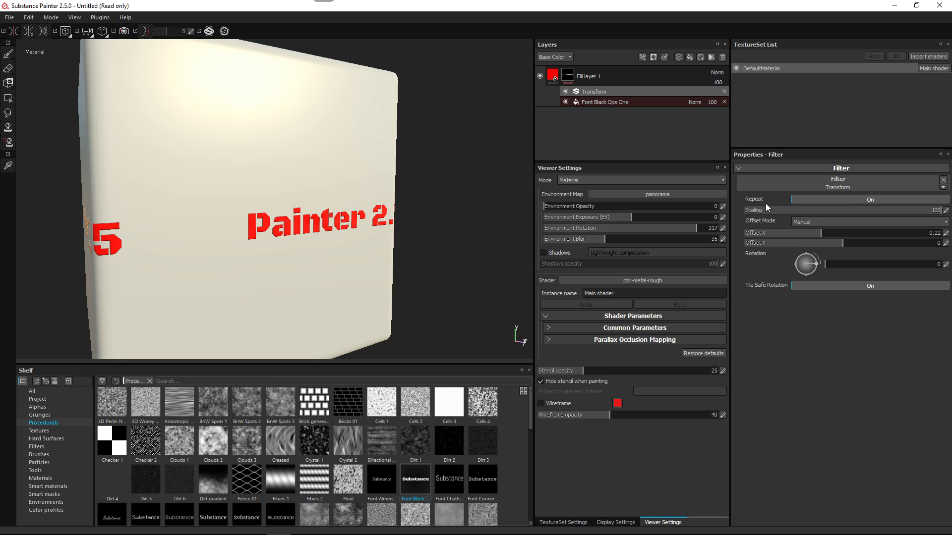
pyautogui.click(844, 200)
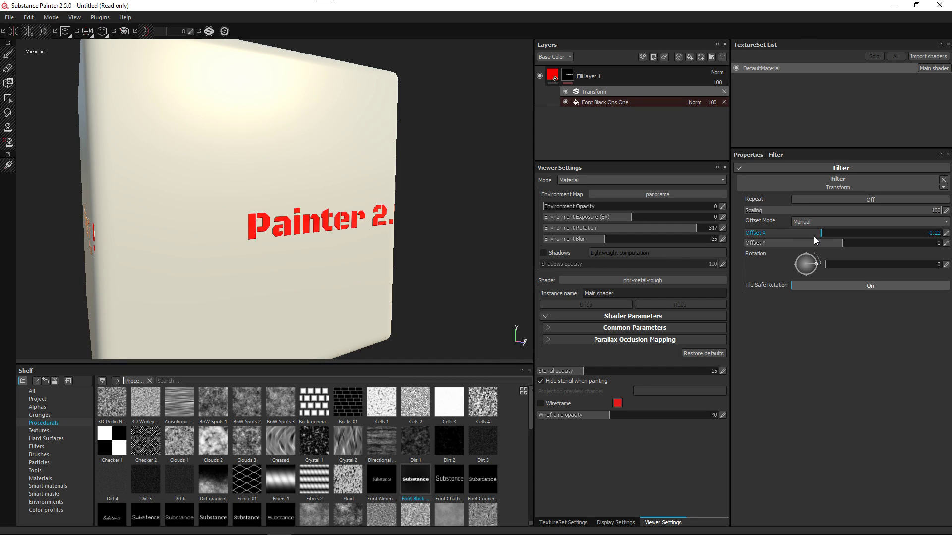
pyautogui.moveTo(802, 238); pyautogui.dragTo(826, 248)
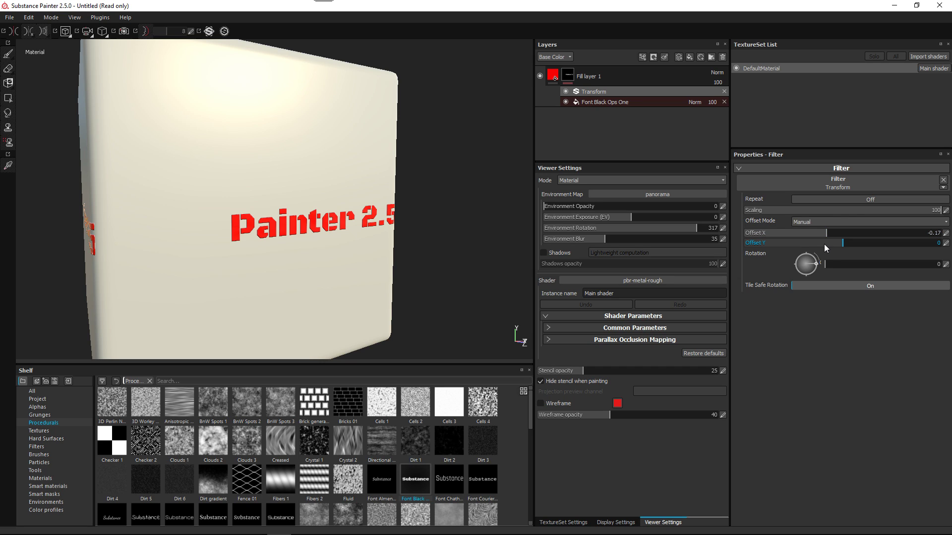
pyautogui.click(844, 199)
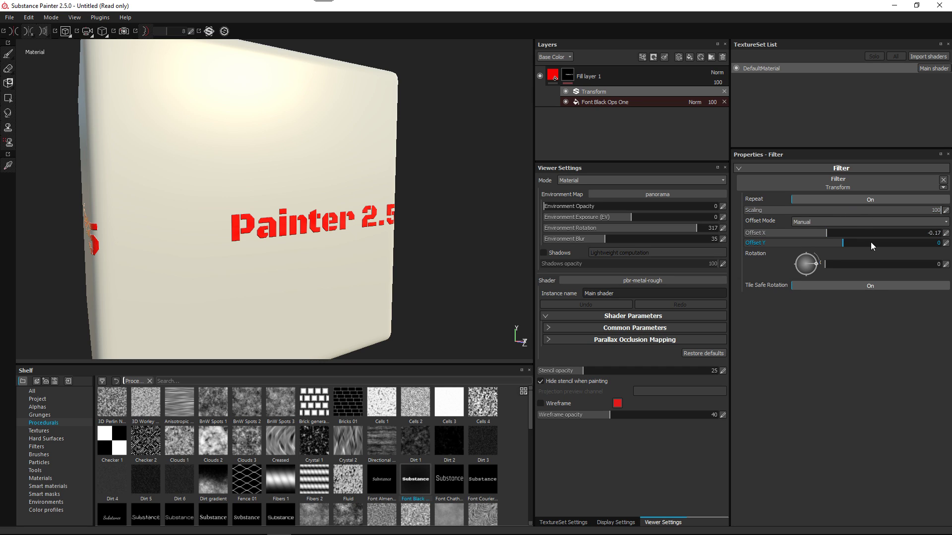
# - Set the Transform filter's Offset X to 0.01 and Offset Y to 0.15, and rotate the text diagonally across the cube face
pyautogui.moveTo(832, 234)
pyautogui.mouseDown()
pyautogui.moveTo(867, 248)
pyautogui.moveTo(858, 246)
pyautogui.moveTo(851, 266)
pyautogui.moveTo(833, 262)
pyautogui.mouseUp()
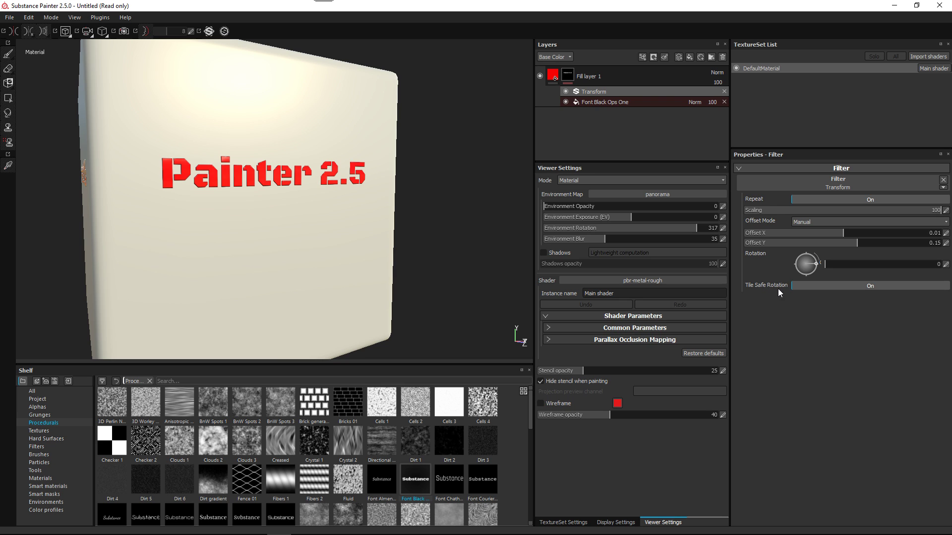
pyautogui.keyDown('alt'); pyautogui.moveTo(314, 245); pyautogui.dragTo(267, 213); pyautogui.keyUp('alt')
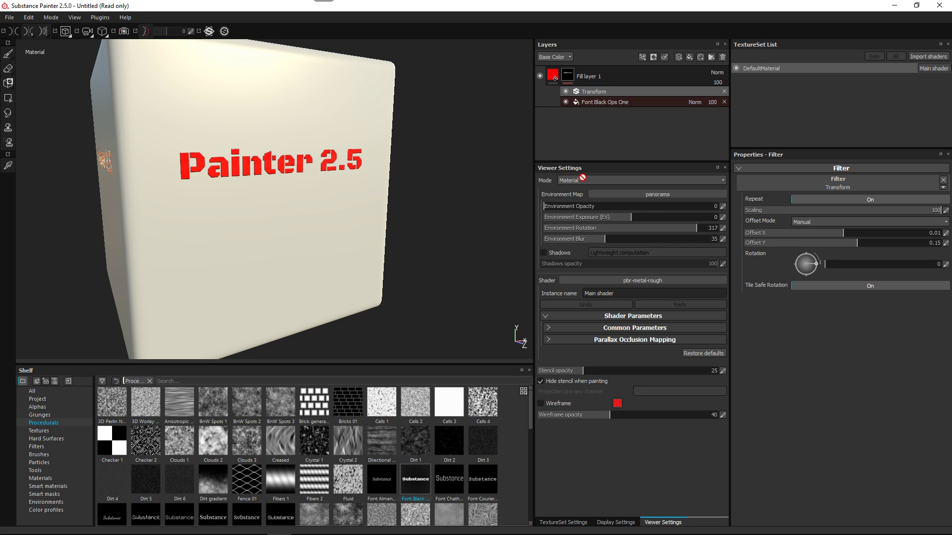
pyautogui.moveTo(837, 270)
pyautogui.mouseDown()
pyautogui.moveTo(903, 272)
pyautogui.moveTo(817, 267)
pyautogui.mouseUp()
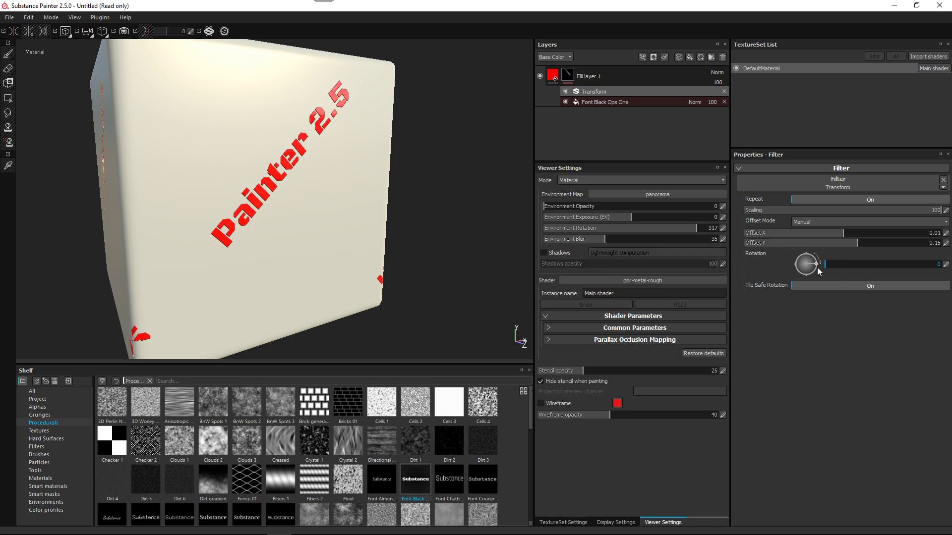
# - Try the text at a rotation of 34 with Tile Safe Rotation off and on, and reset the rotation to 0
pyautogui.click(837, 286)
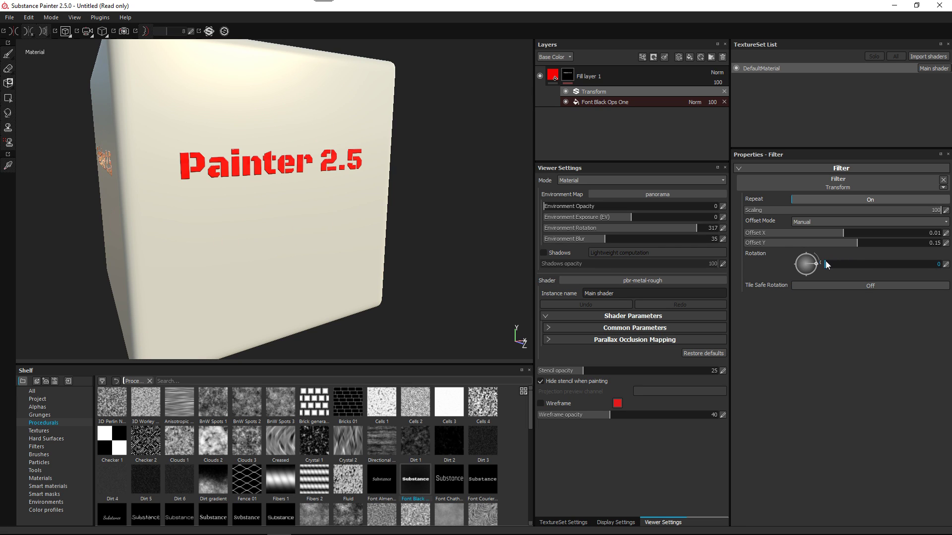
pyautogui.moveTo(825, 266); pyautogui.dragTo(835, 268)
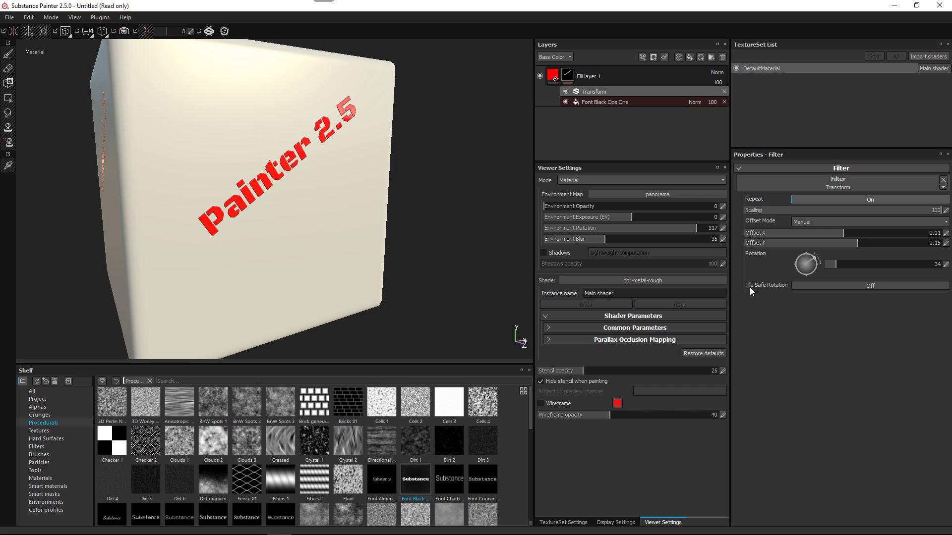
pyautogui.click(817, 286)
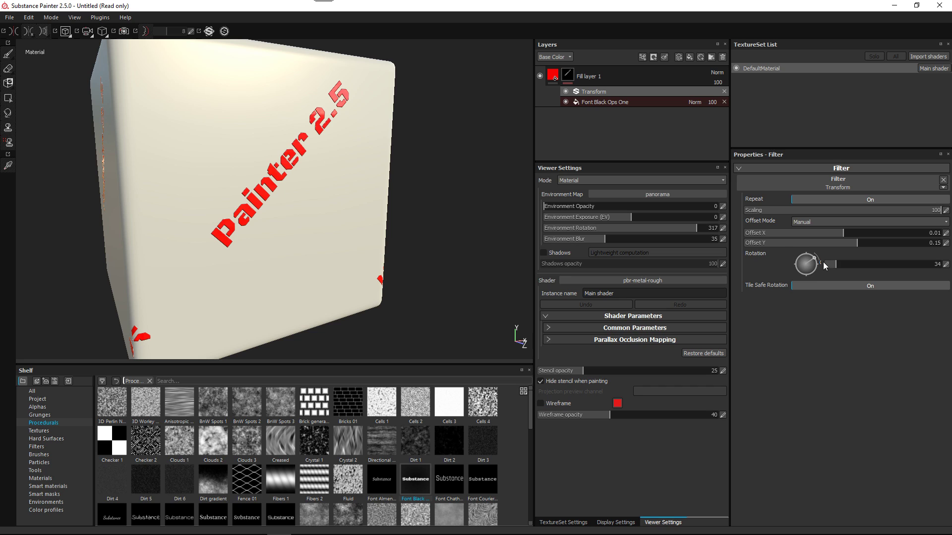
pyautogui.click(810, 263)
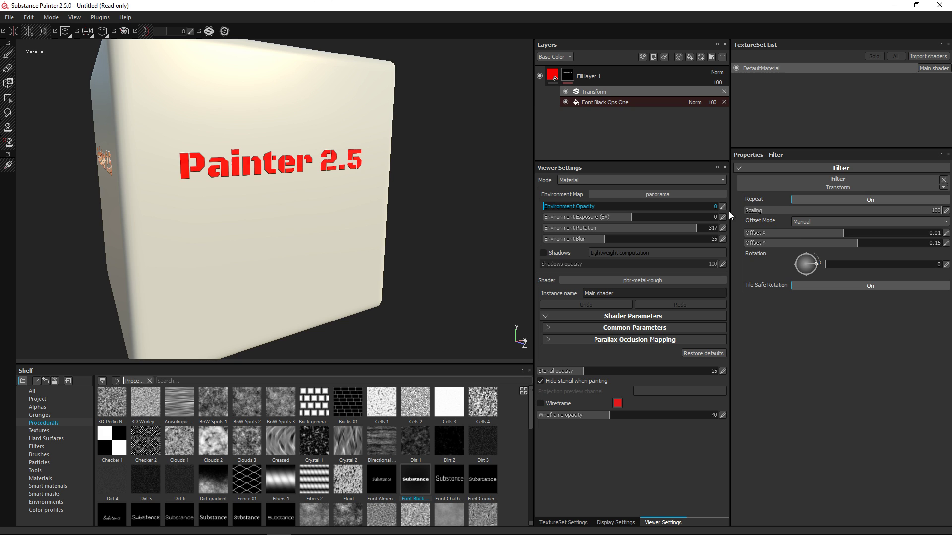
# - Set the Transform filter's Scaling to 70 and Offset X to 0.19, with Repeat turned off
pyautogui.moveTo(822, 211)
pyautogui.mouseDown()
pyautogui.moveTo(939, 211)
pyautogui.moveTo(881, 211)
pyautogui.mouseUp()
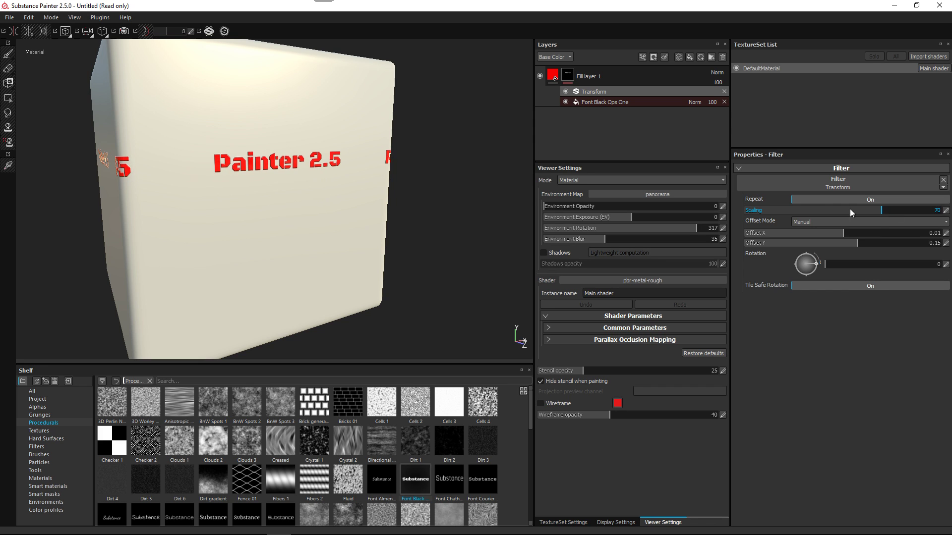
pyautogui.click(816, 198)
pyautogui.moveTo(843, 233)
pyautogui.mouseDown()
pyautogui.moveTo(874, 256)
pyautogui.moveTo(861, 248)
pyautogui.mouseUp()
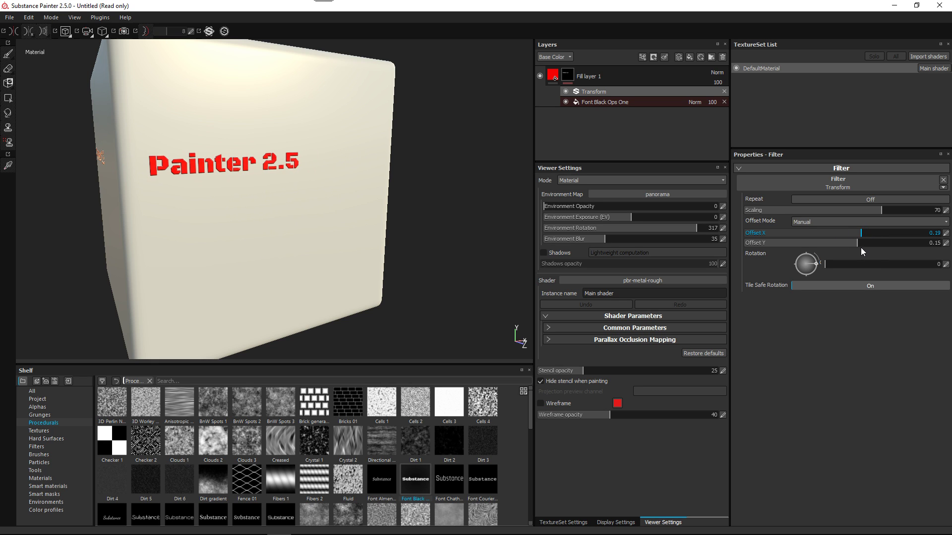
# - Add a filter above the Transform effect in the mask and set it to Mirror
pyautogui.click(642, 57)
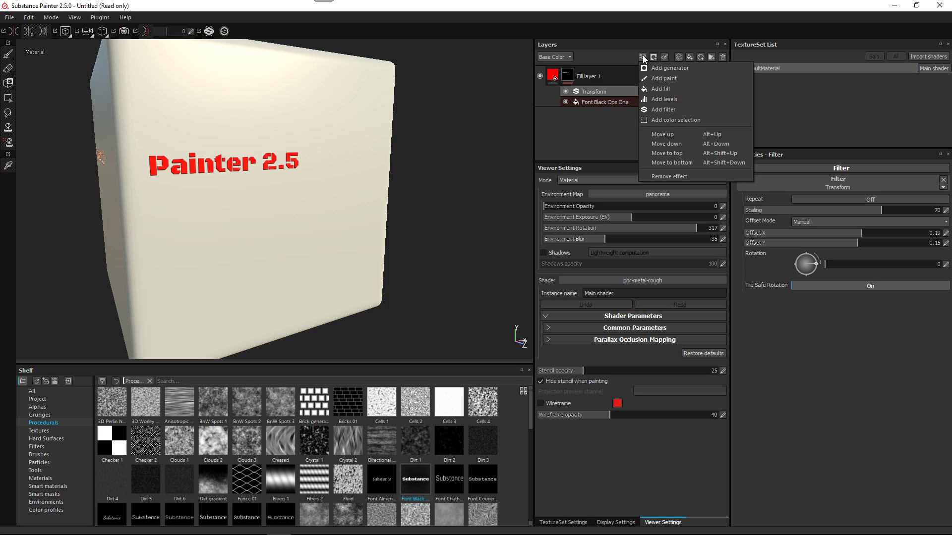
pyautogui.click(653, 110)
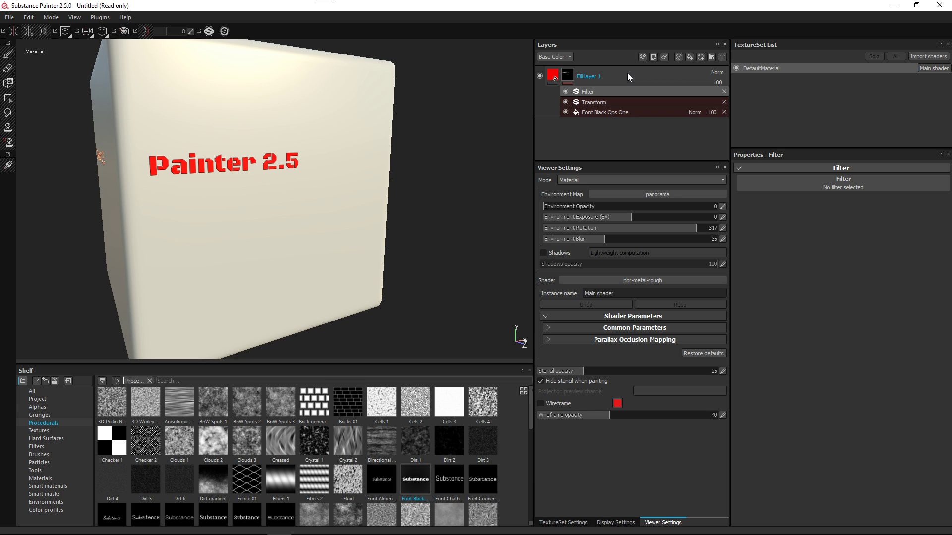
pyautogui.click(842, 180)
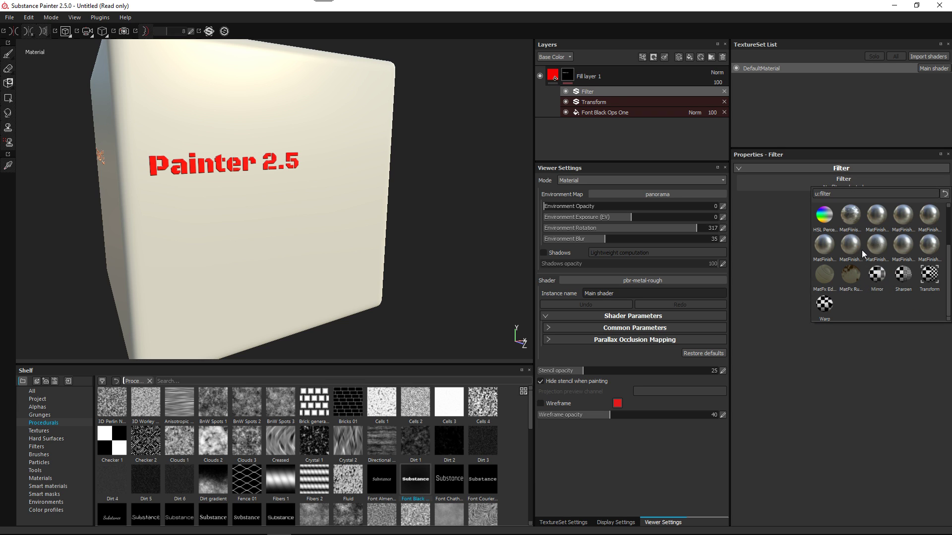
pyautogui.moveTo(876, 279)
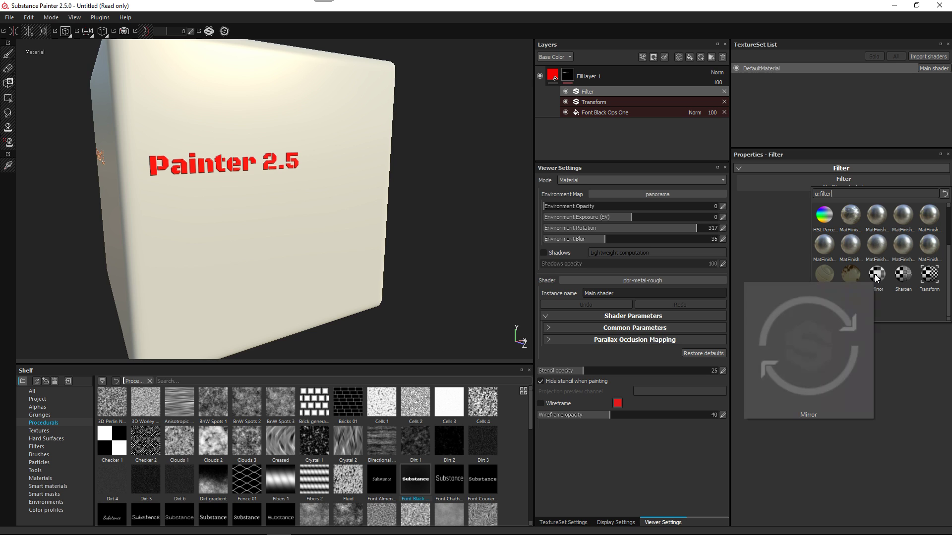
pyautogui.click(876, 278)
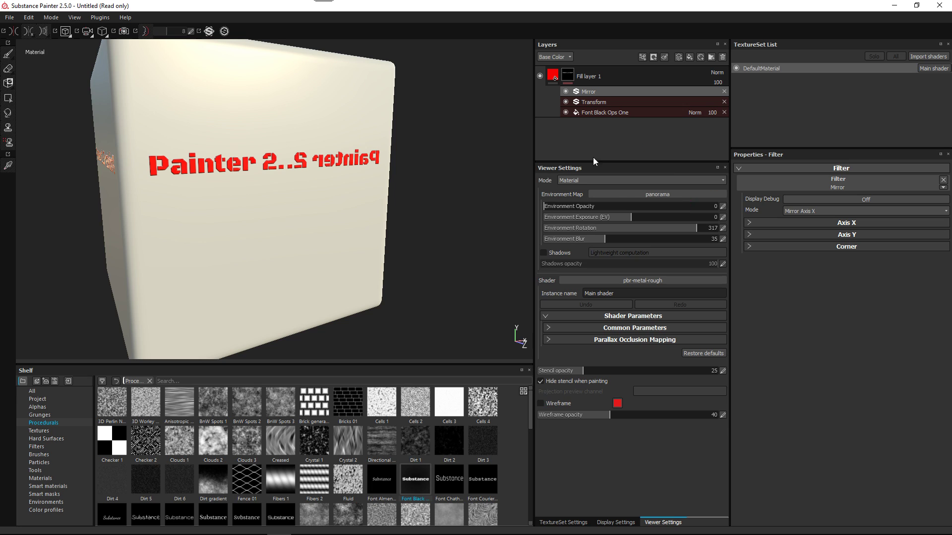
# - Expand the Mirror filter's Axis X, Axis Y and Corner settings and examine its available modes
pyautogui.click(751, 223)
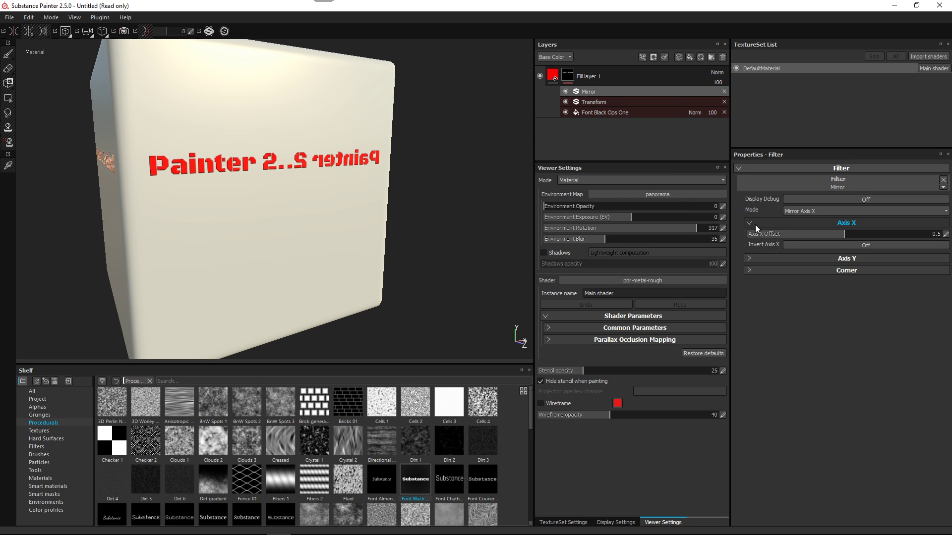
pyautogui.click(830, 258)
pyautogui.click(815, 294)
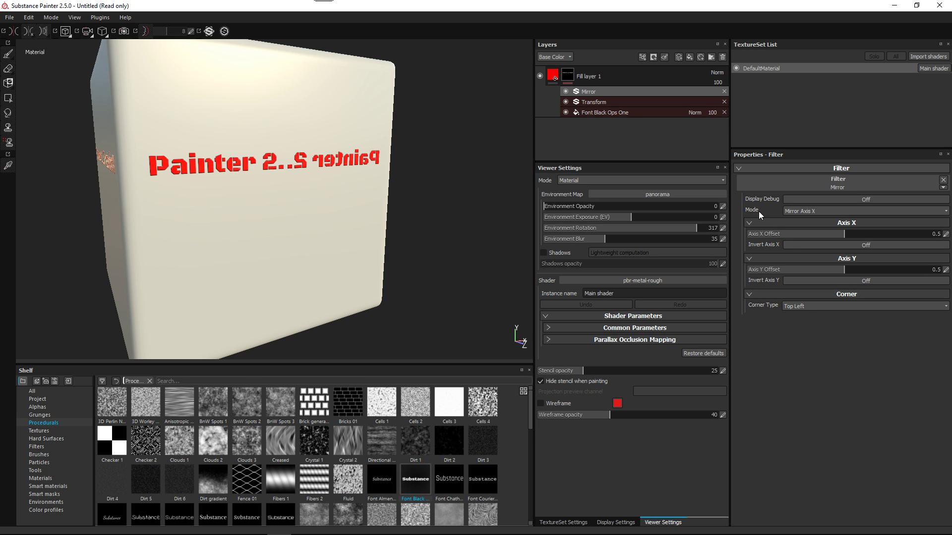
pyautogui.click(809, 210)
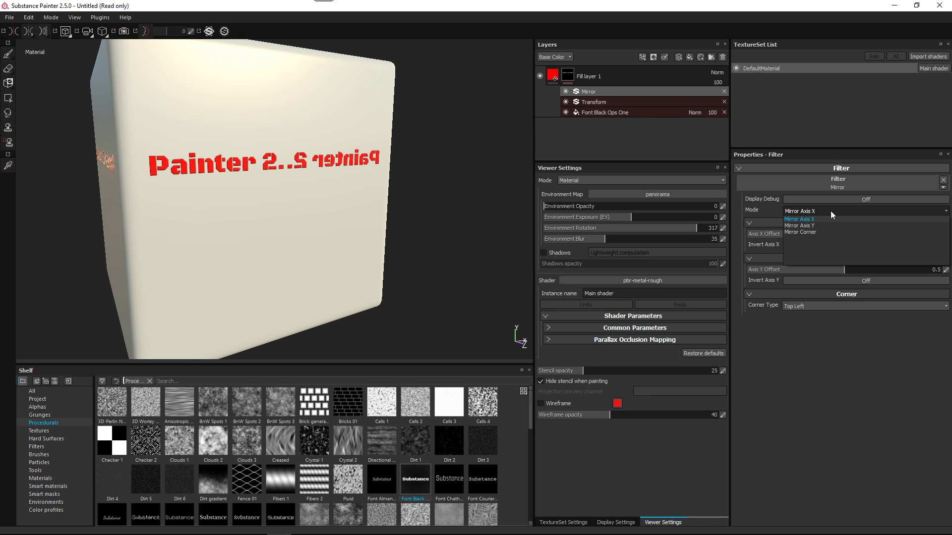
pyautogui.click(837, 441)
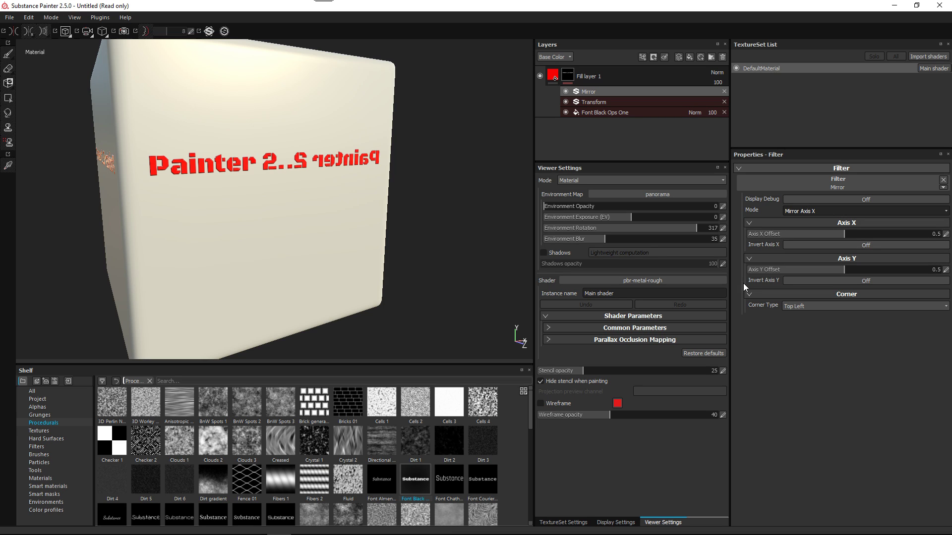
# - Turn on the Mirror filter's Display Debug and set its Axis X Offset to 0.51
pyautogui.click(816, 200)
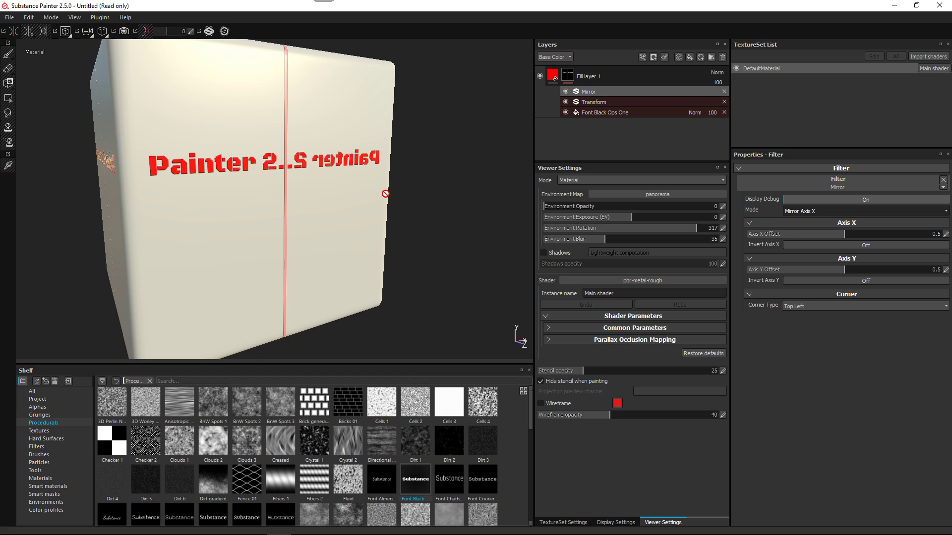
pyautogui.keyDown('alt'); pyautogui.moveTo(385, 191); pyautogui.dragTo(380, 199); pyautogui.keyUp('alt')
pyautogui.keyDown('alt'); pyautogui.moveTo(282, 199); pyautogui.dragTo(275, 117); pyautogui.keyUp('alt')
pyautogui.keyDown('alt'); pyautogui.moveTo(314, 216); pyautogui.dragTo(550, 262); pyautogui.keyUp('alt')
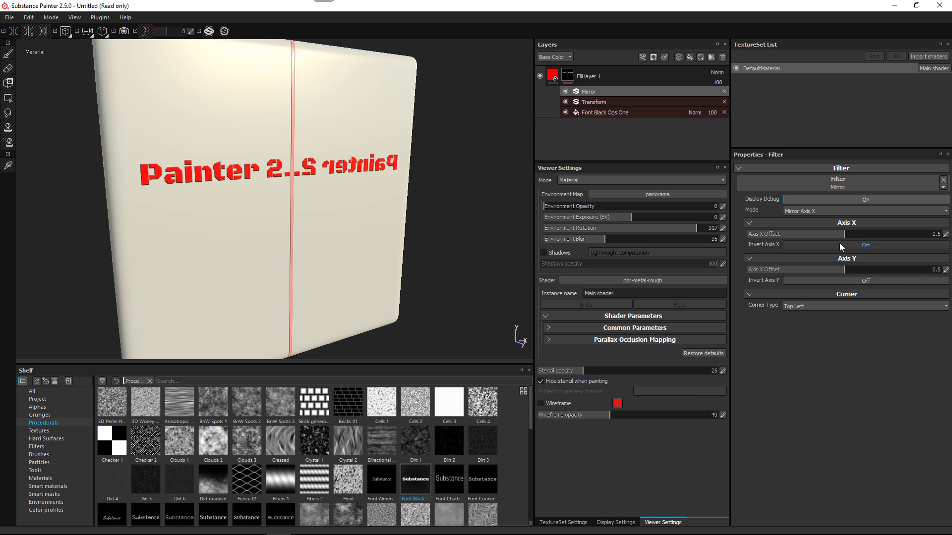
pyautogui.moveTo(841, 234); pyautogui.dragTo(846, 255)
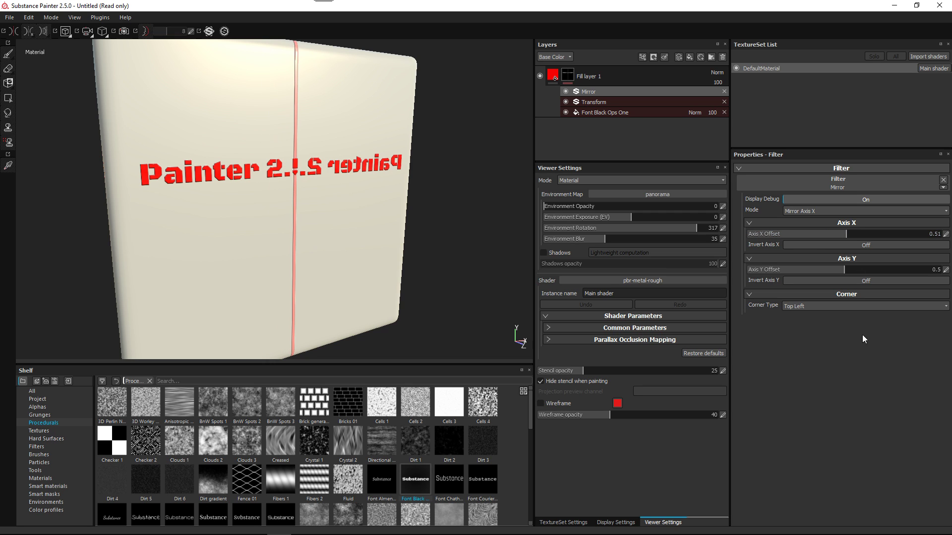
# - Review the Mirror, Transform and font fill settings, and set the Transform filter's Scaling to 49
pyautogui.click(596, 101)
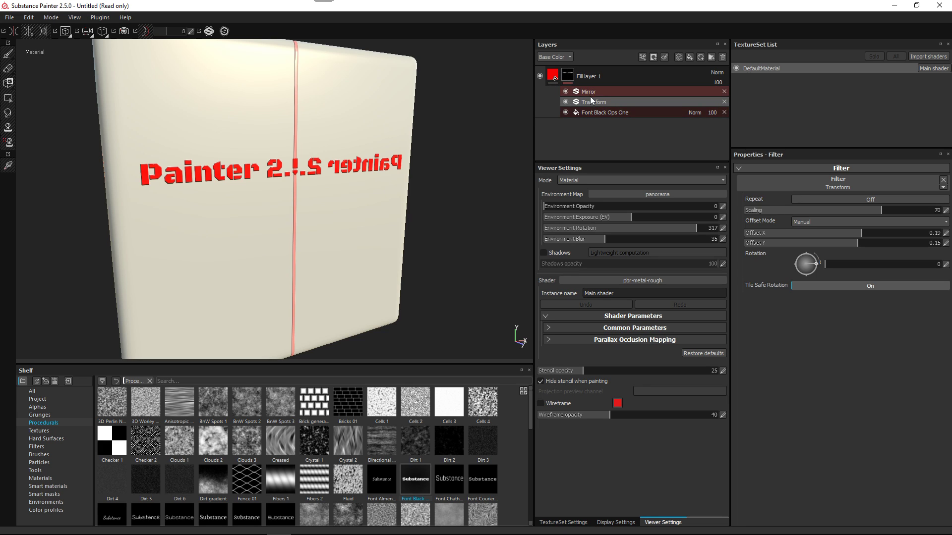
pyautogui.click(590, 95)
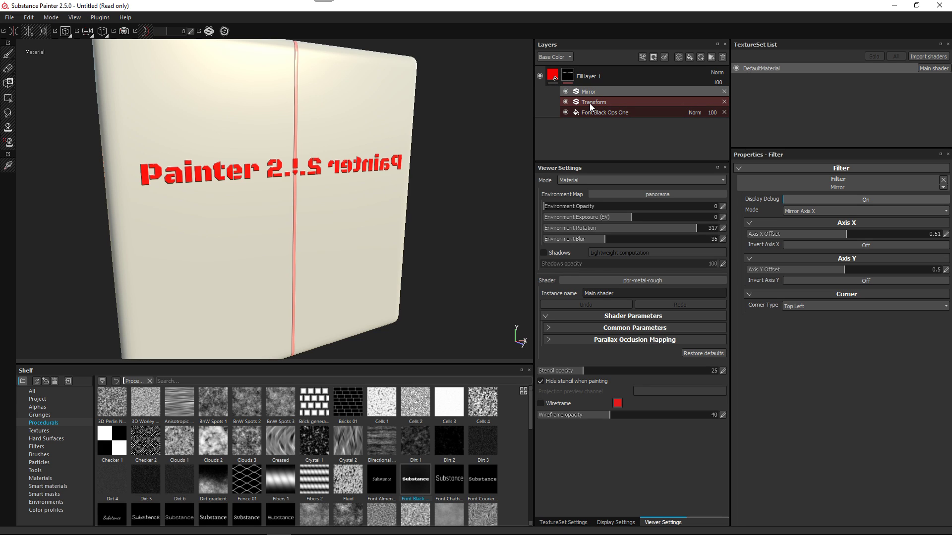
pyautogui.click(590, 103)
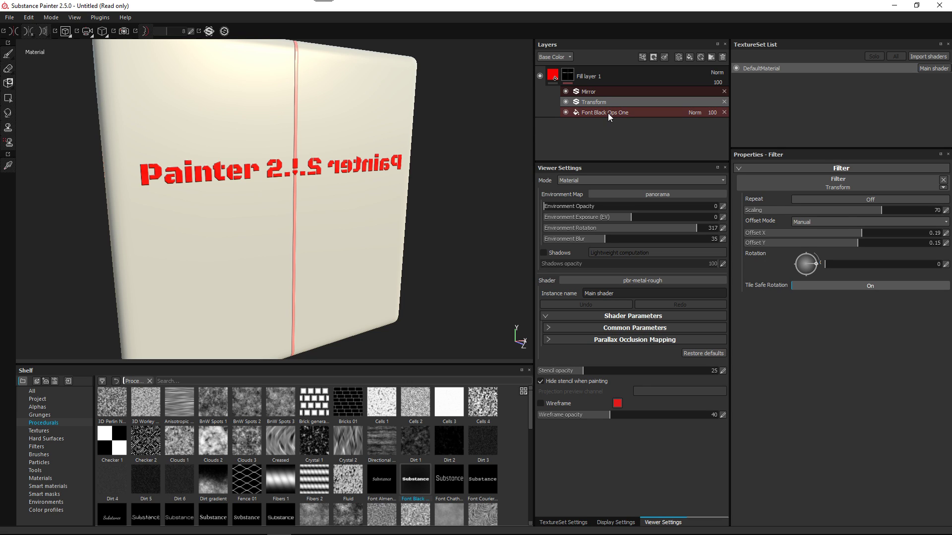
pyautogui.click(608, 114)
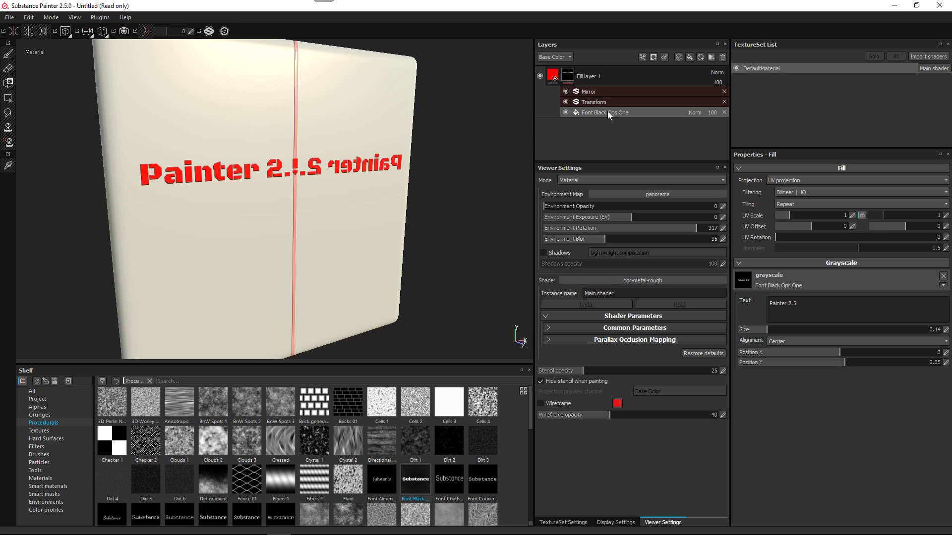
pyautogui.click(603, 102)
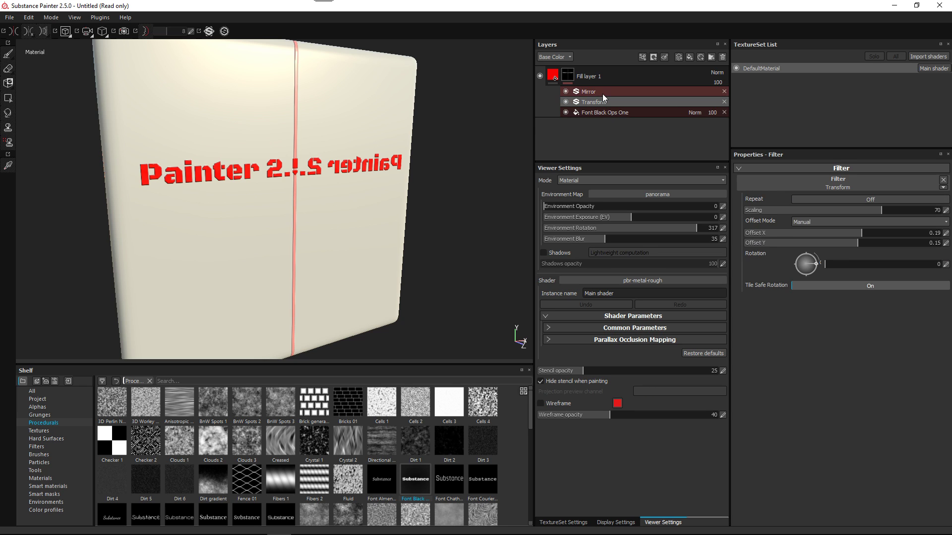
pyautogui.click(602, 93)
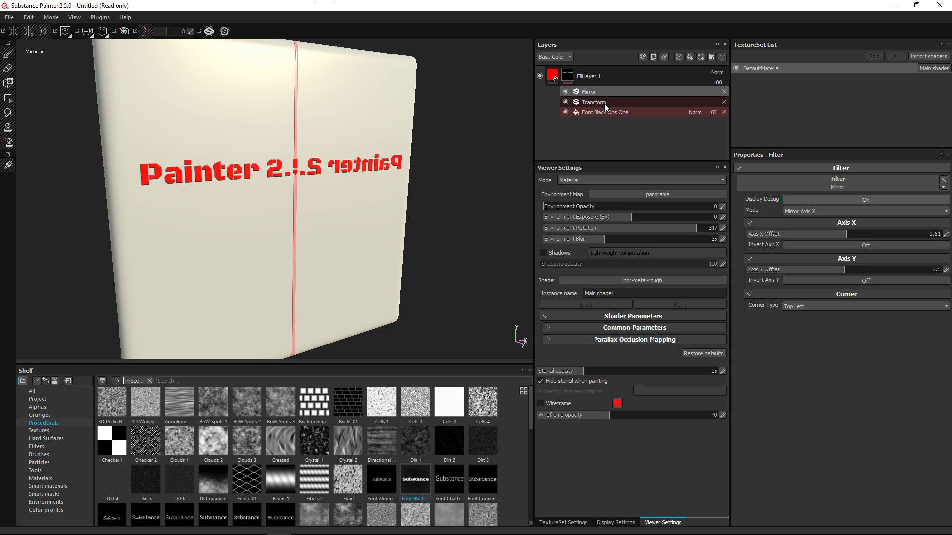
pyautogui.click(605, 103)
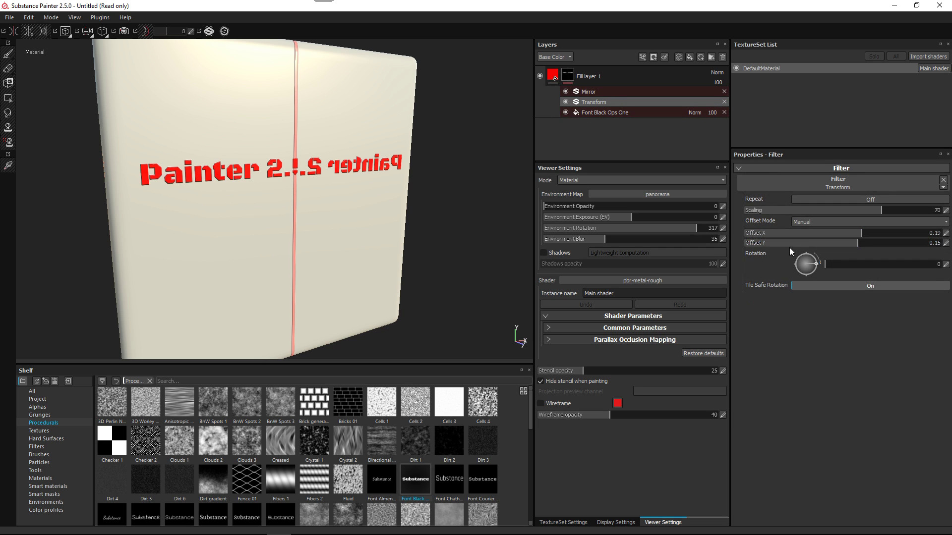
pyautogui.moveTo(866, 210); pyautogui.dragTo(840, 215)
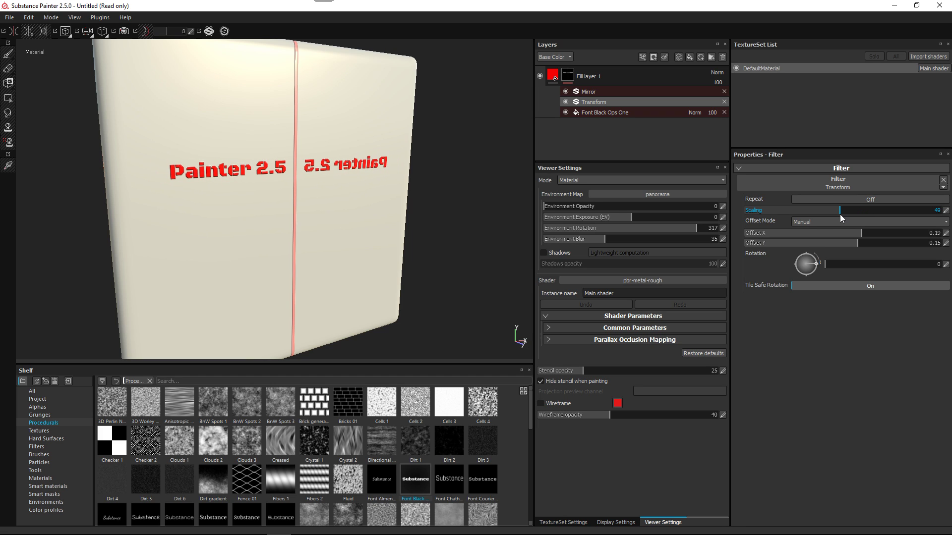
# - Try the Mirror Axis Y mode on the Mirror filter and set its mode to Mirror Corner
pyautogui.click(591, 91)
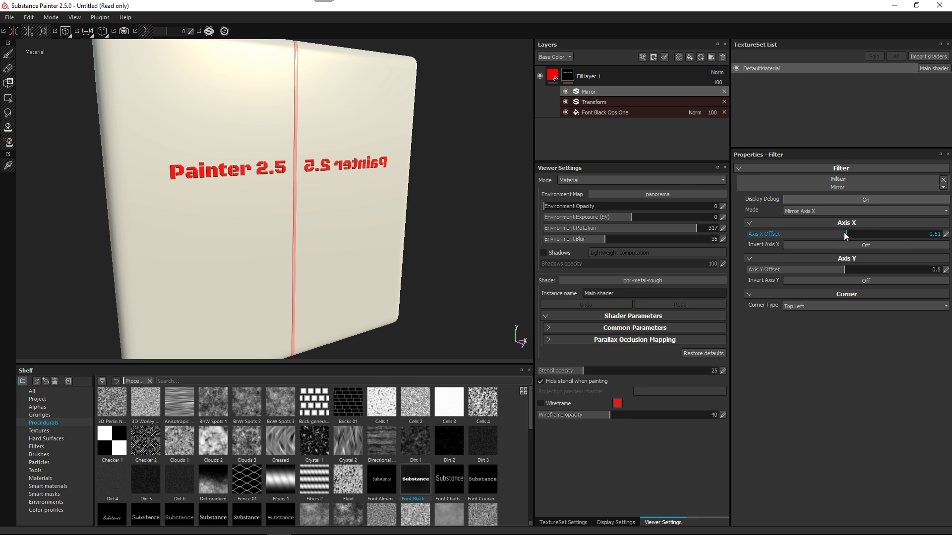
pyautogui.moveTo(837, 233); pyautogui.dragTo(848, 234)
pyautogui.click(817, 210)
pyautogui.click(815, 225)
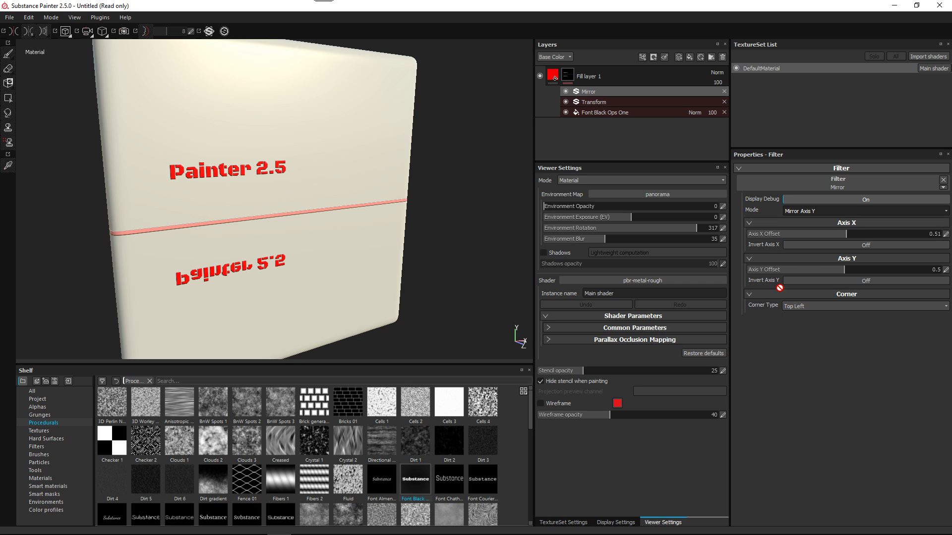
pyautogui.click(800, 211)
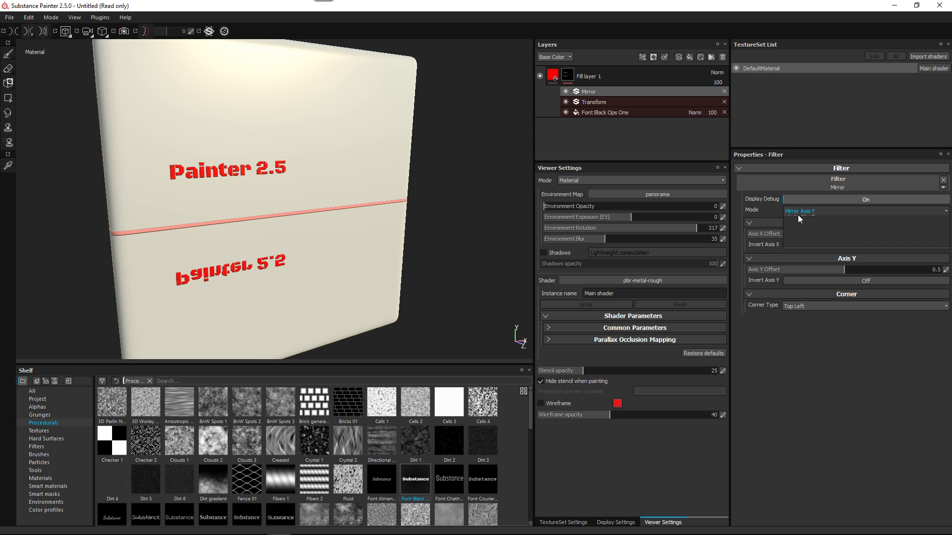
pyautogui.click(801, 234)
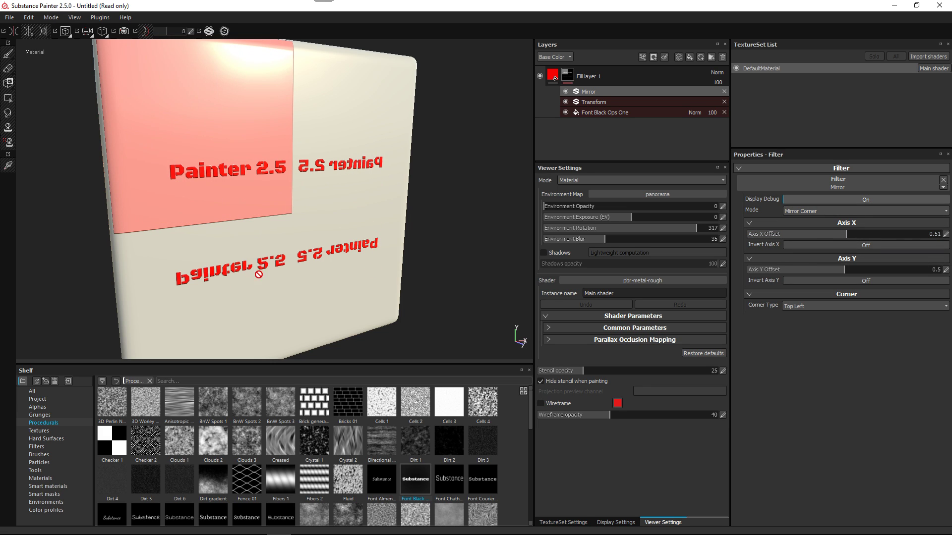
# - Try the Bottom Left and Top Right corner types on the Mirror filter, and return it to Top Left
pyautogui.click(803, 307)
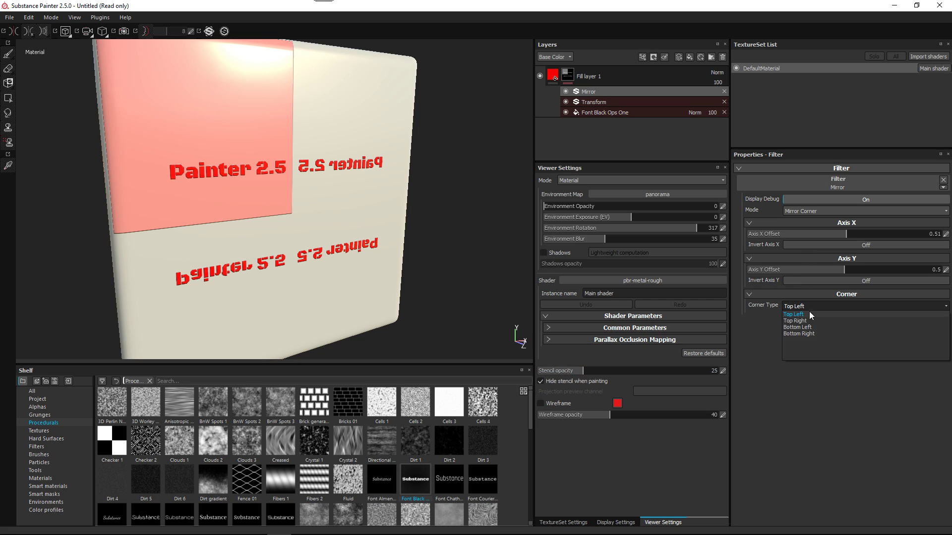
pyautogui.click(805, 327)
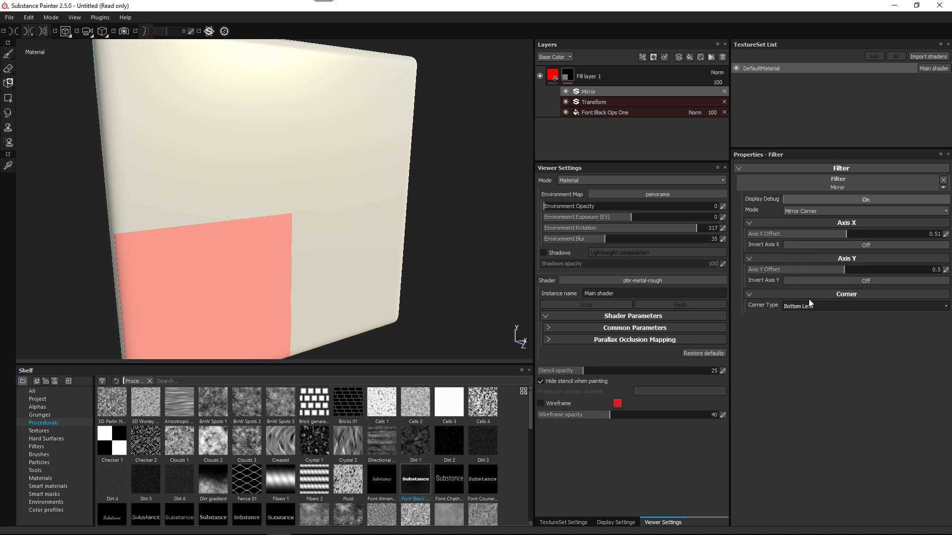
pyautogui.click(797, 306)
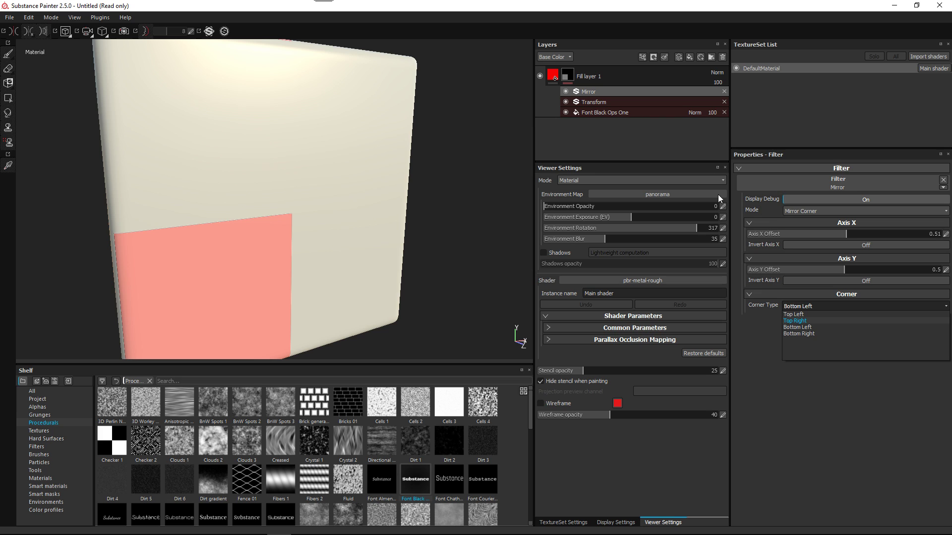
pyautogui.click(805, 320)
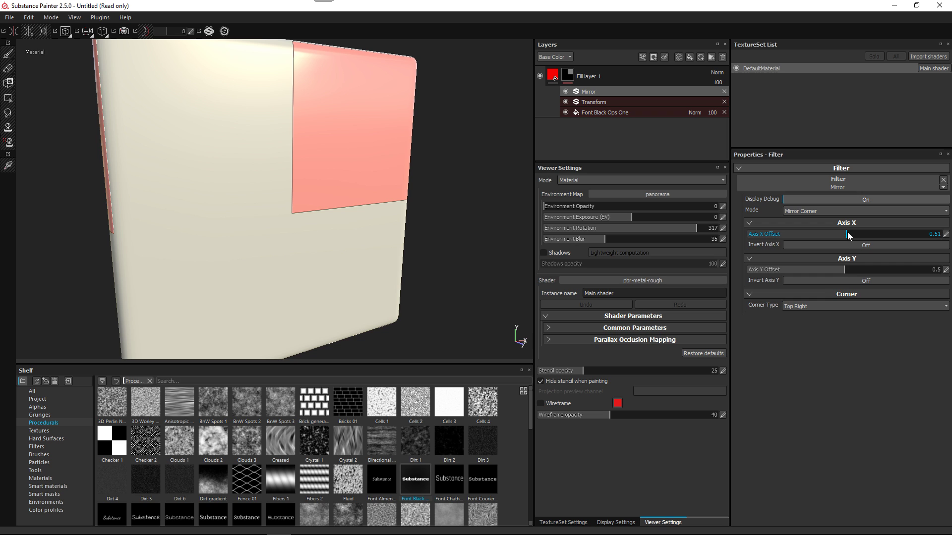
pyautogui.click(807, 306)
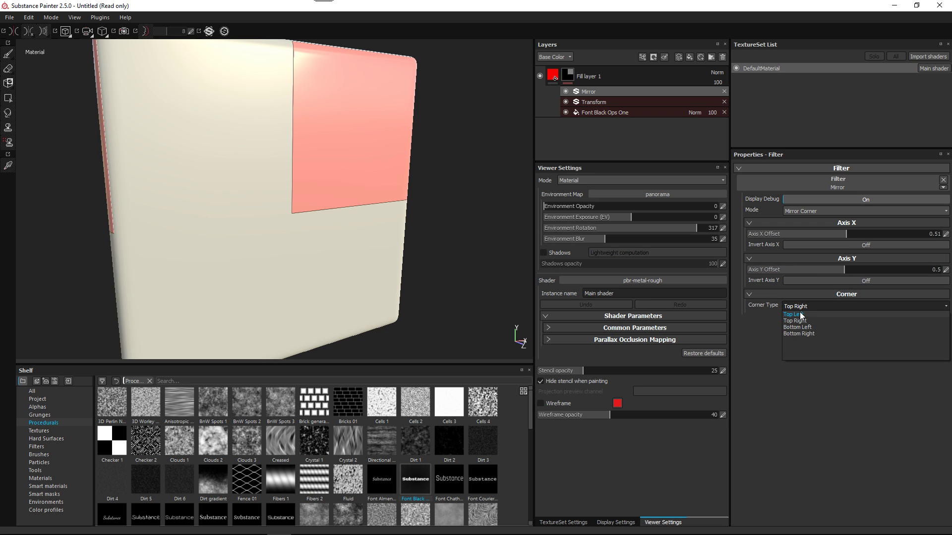
pyautogui.click(793, 314)
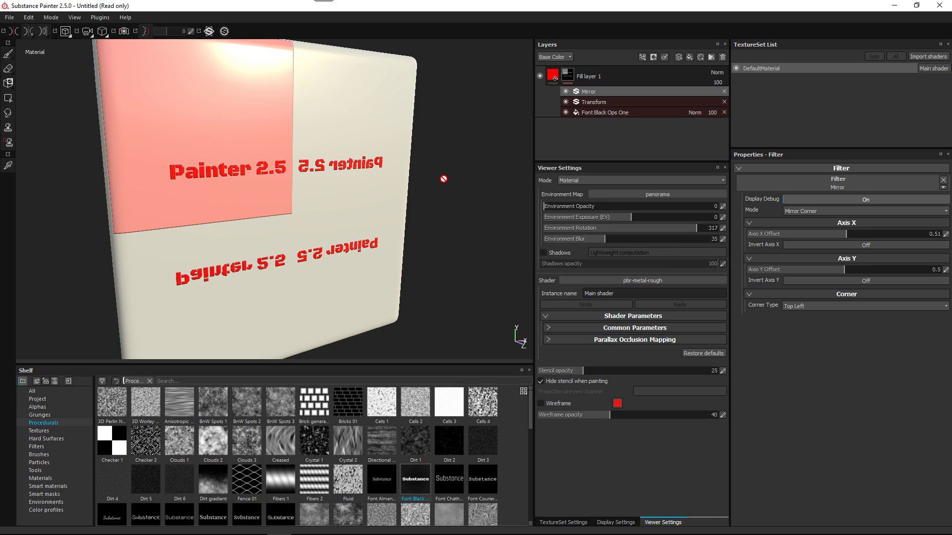
# - Move the Mirror filter below the Transform filter and set the Transform filter's Scaling to 45
pyautogui.rightClick(600, 91)
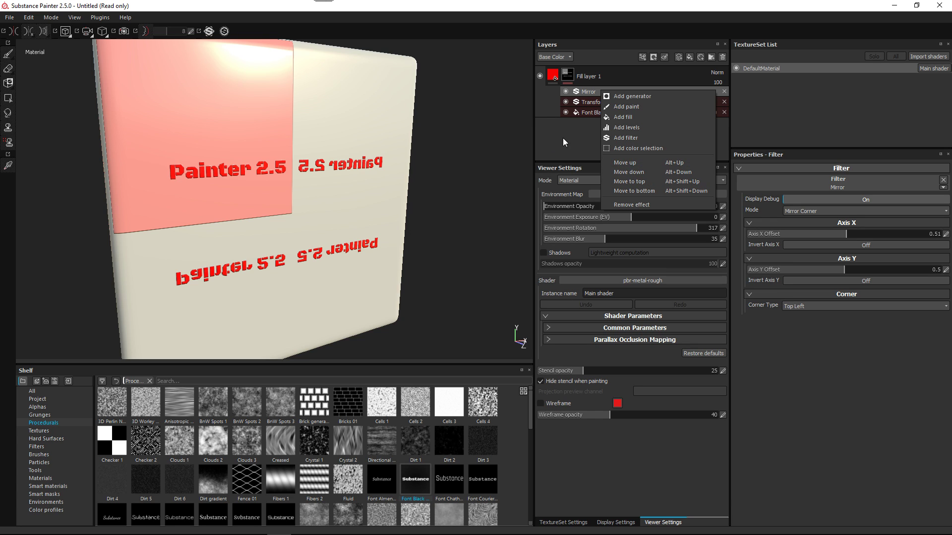
pyautogui.click(628, 173)
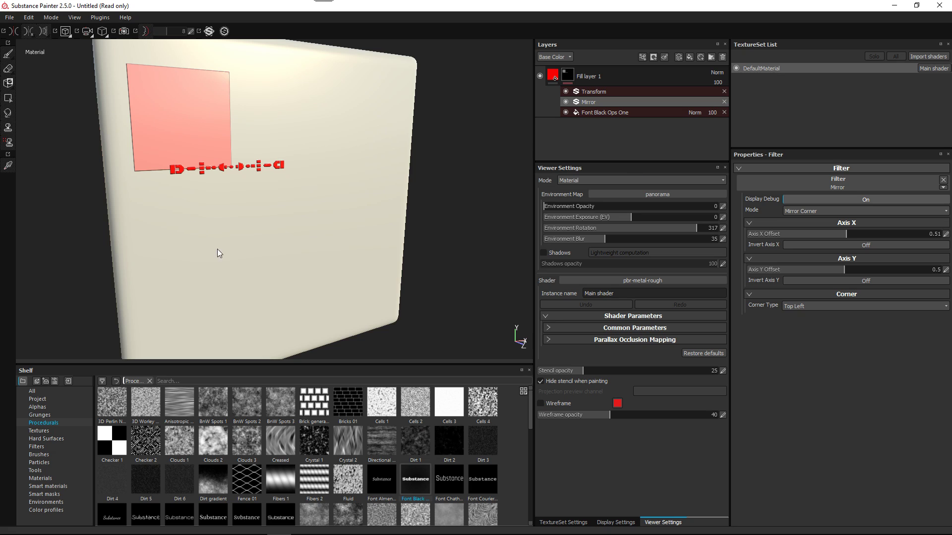
pyautogui.click(609, 91)
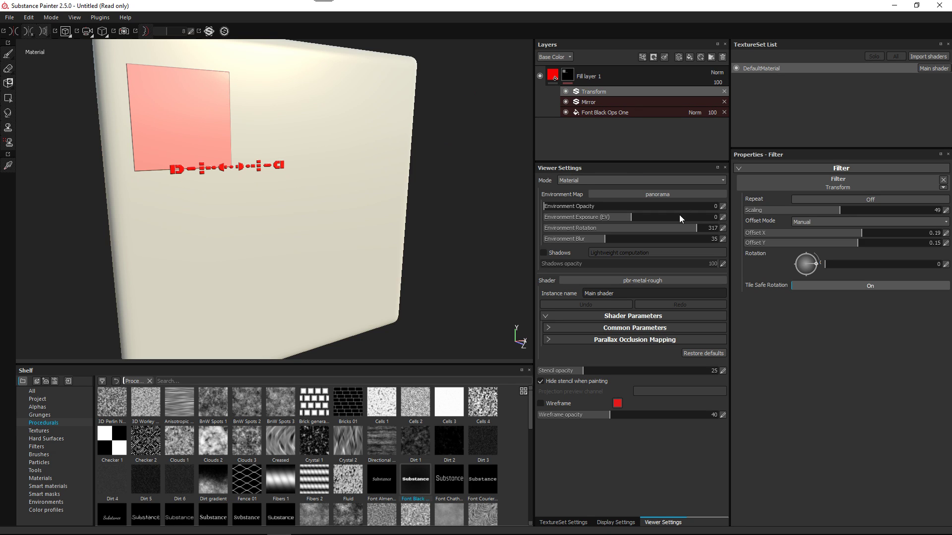
pyautogui.moveTo(847, 211); pyautogui.dragTo(810, 211)
pyautogui.click(844, 212)
pyautogui.moveTo(832, 209); pyautogui.dragTo(816, 207)
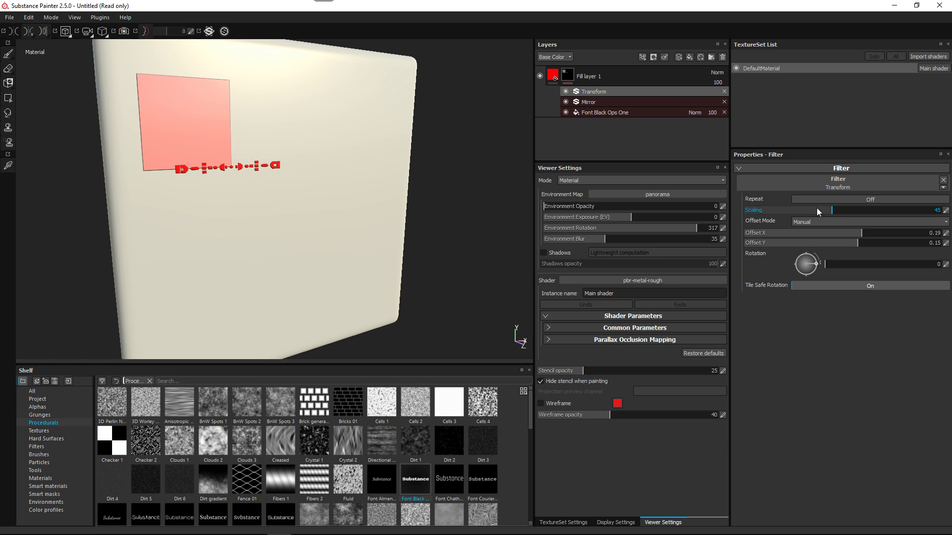
# - Hide the Transform filter and set the Mirror filter's mode to Mirror Axis X
pyautogui.click(567, 91)
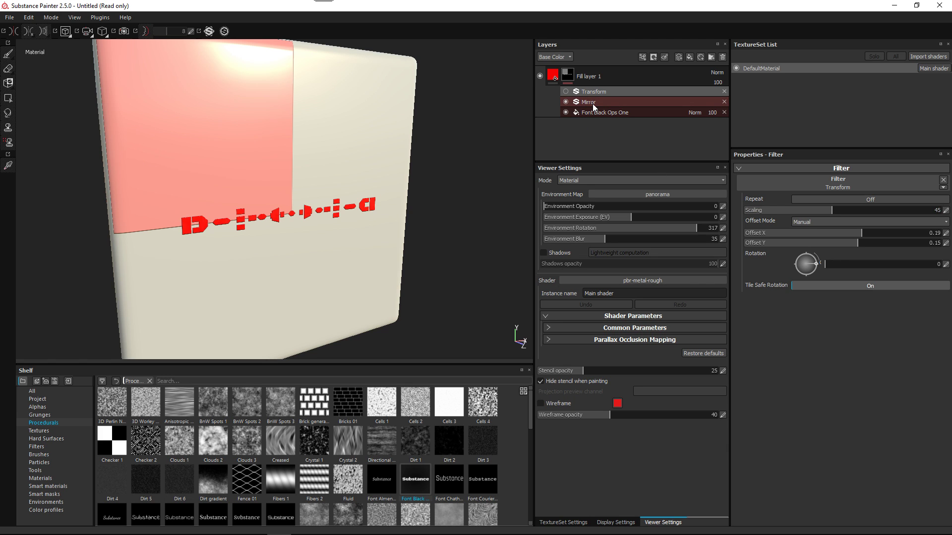
pyautogui.click(593, 103)
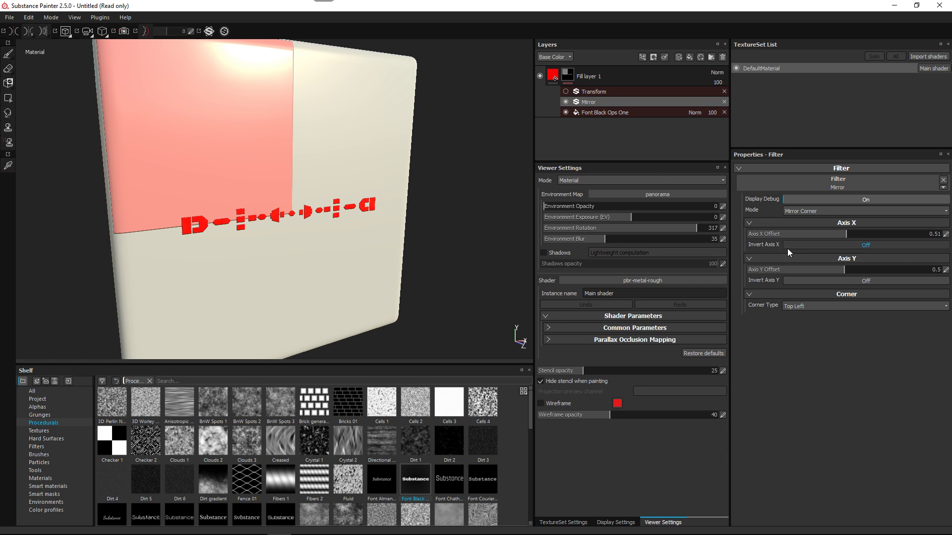
pyautogui.click(819, 210)
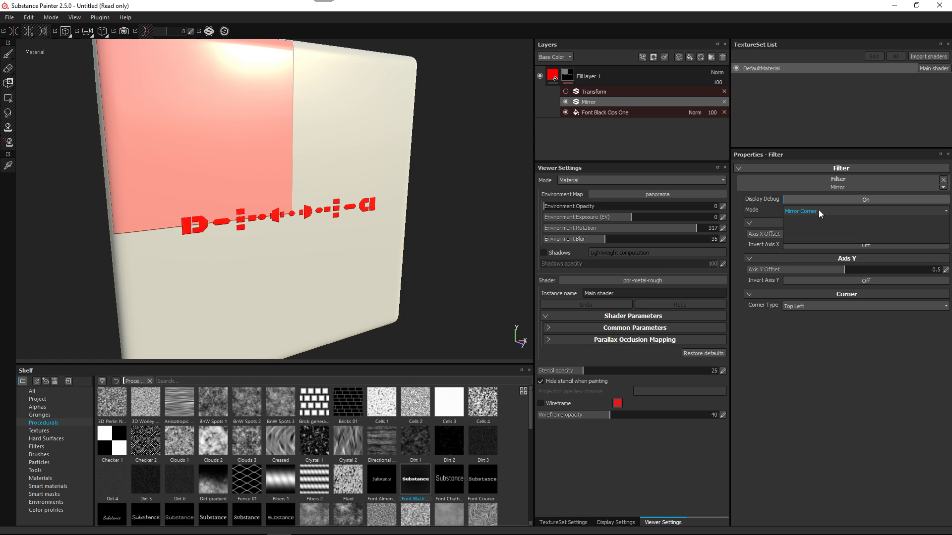
pyautogui.click(793, 219)
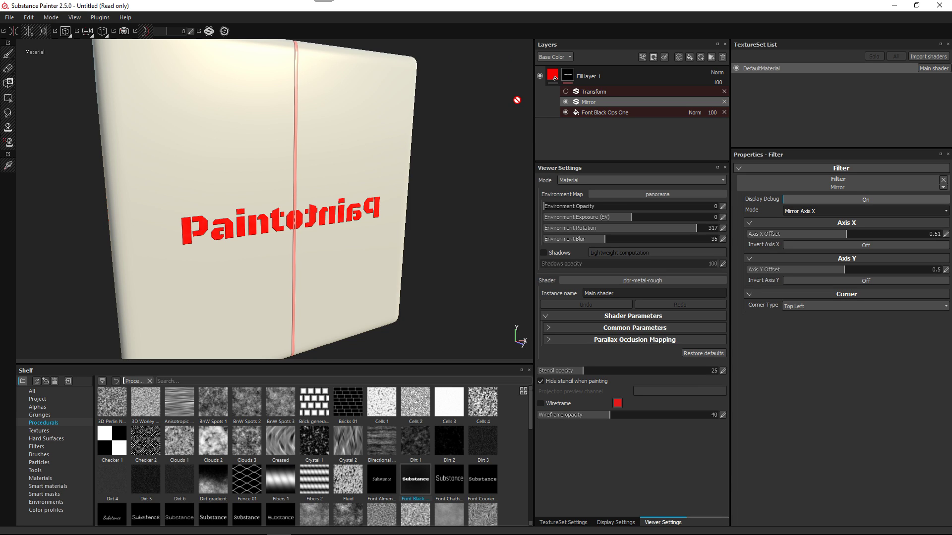
# - Show the Transform filter again and set its Offset X to -0.27 and Offset Y to -0.35
pyautogui.click(565, 91)
pyautogui.click(578, 91)
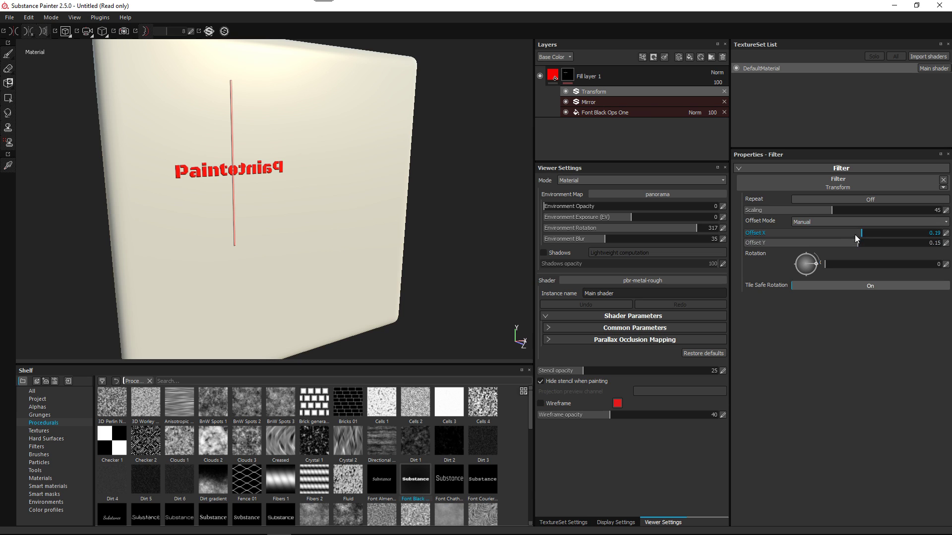
pyautogui.moveTo(873, 231); pyautogui.dragTo(807, 249)
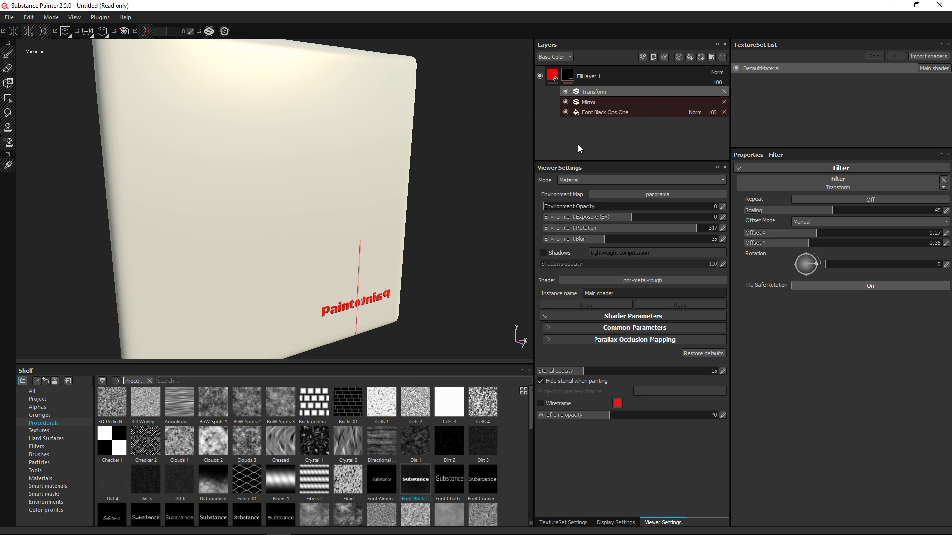
# - Replace Fill layer 1 with a new empty paint layer and reduce the brush size
pyautogui.click(630, 75)
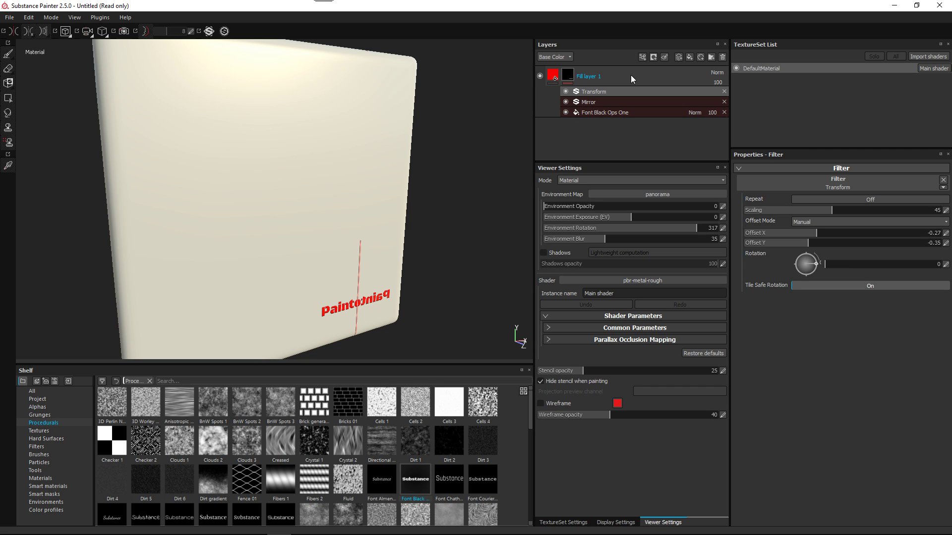
pyautogui.click(722, 57)
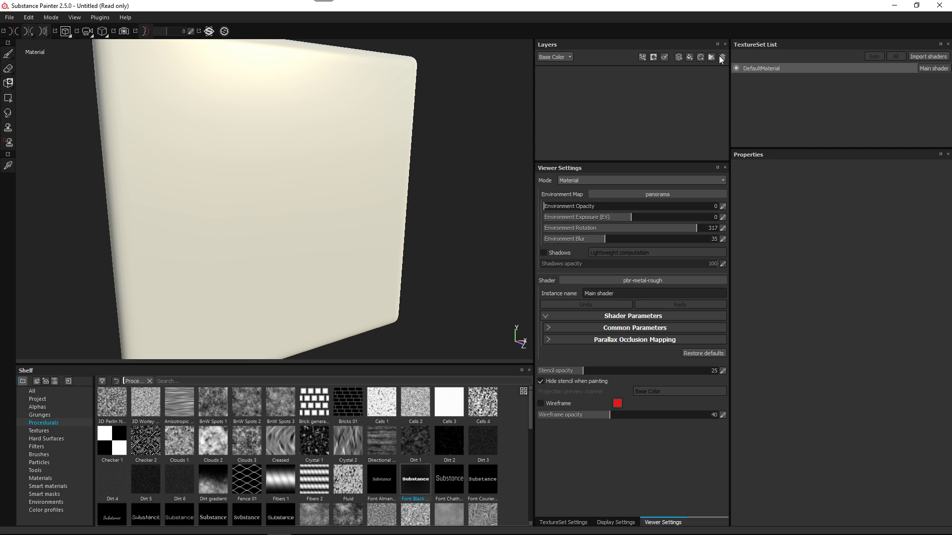
pyautogui.click(678, 56)
pyautogui.scroll(-3, 897, 242)
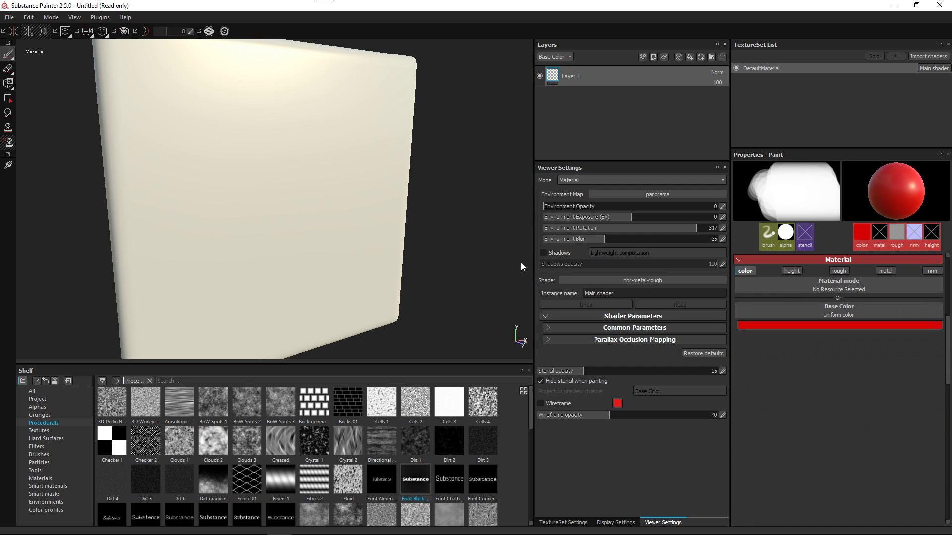
pyautogui.press('[')
pyautogui.press('[')
pyautogui.press('[')
pyautogui.press('[')
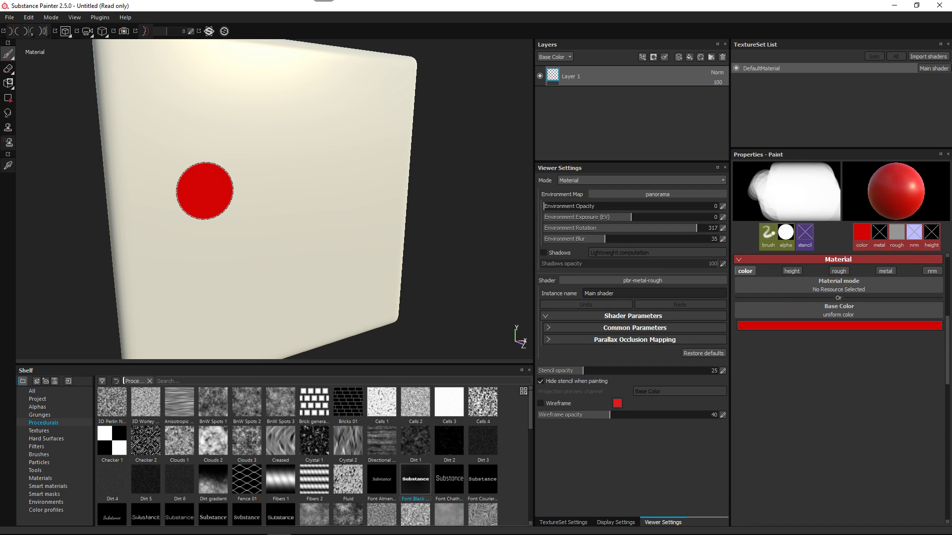
pyautogui.moveTo(238, 209)
pyautogui.keyDown('alt'); pyautogui.mouseDown()
pyautogui.moveTo(224, 207)
pyautogui.moveTo(196, 142)
pyautogui.moveTo(159, 144)
pyautogui.moveTo(187, 170)
pyautogui.mouseUp(); pyautogui.keyUp('alt')
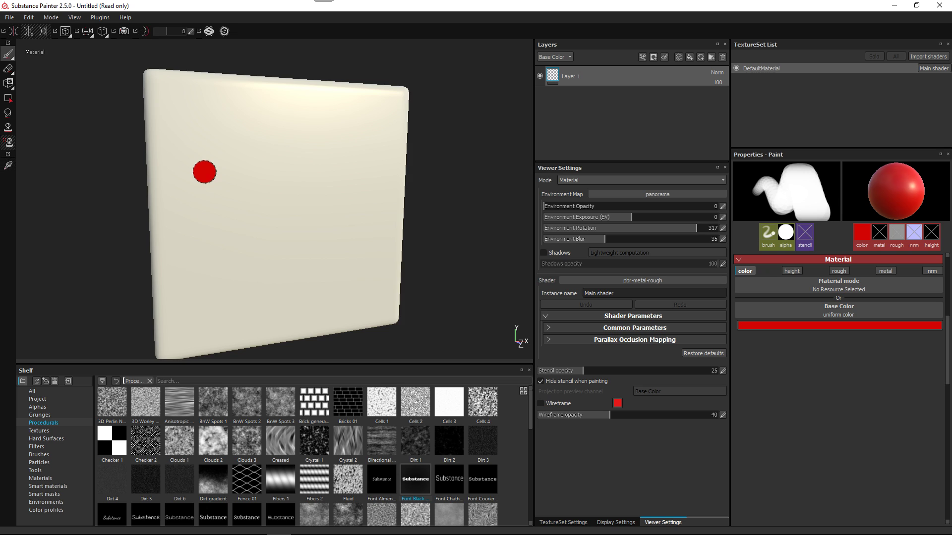
pyautogui.keyDown('alt'); pyautogui.moveTo(204, 172); pyautogui.dragTo(194, 193); pyautogui.keyUp('alt')
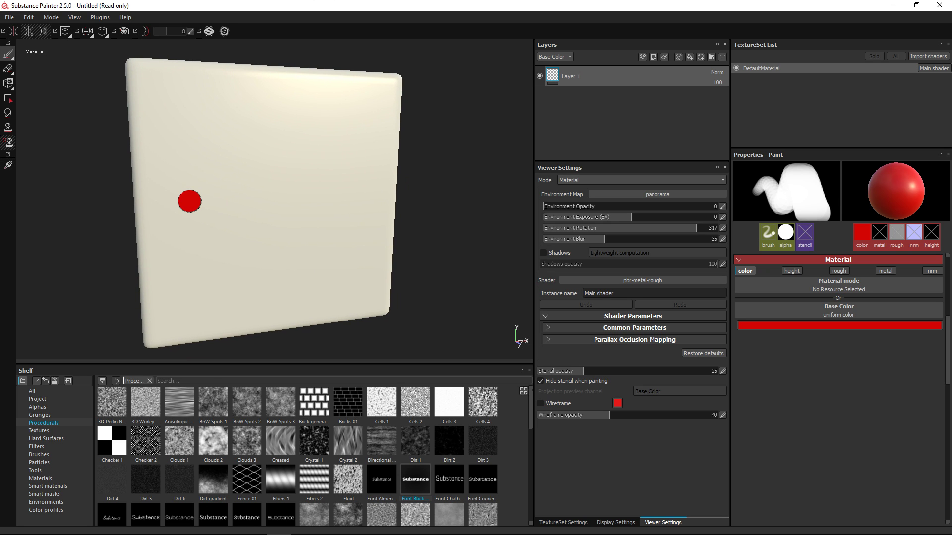
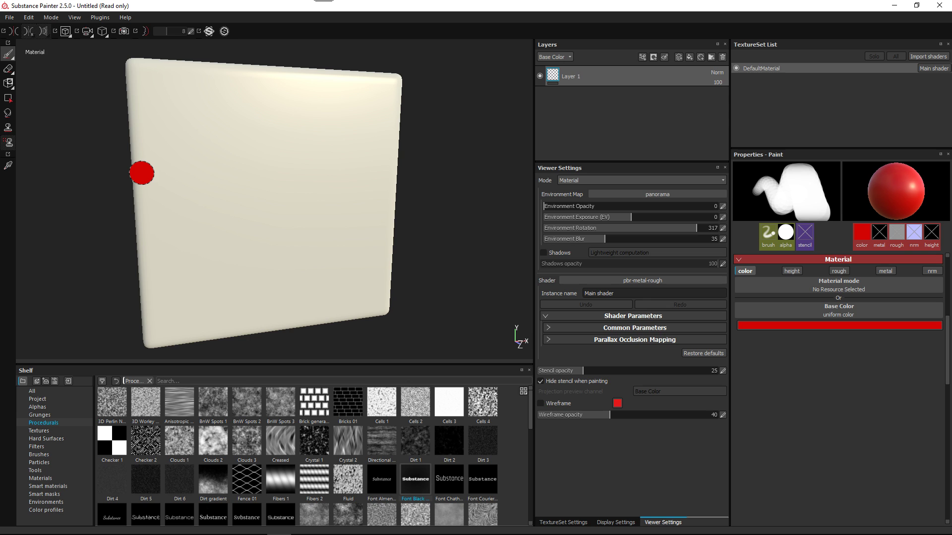
# - Try a wavy red brush stroke down the left part of the cube's front face and undo it
pyautogui.moveTo(193, 127)
pyautogui.keyDown('alt'); pyautogui.mouseDown()
pyautogui.moveTo(204, 163)
pyautogui.moveTo(189, 183)
pyautogui.moveTo(193, 176)
pyautogui.mouseUp(); pyautogui.keyUp('alt')
pyautogui.moveTo(183, 119)
pyautogui.mouseDown()
pyautogui.moveTo(163, 176)
pyautogui.moveTo(193, 266)
pyautogui.moveTo(185, 296)
pyautogui.mouseUp()
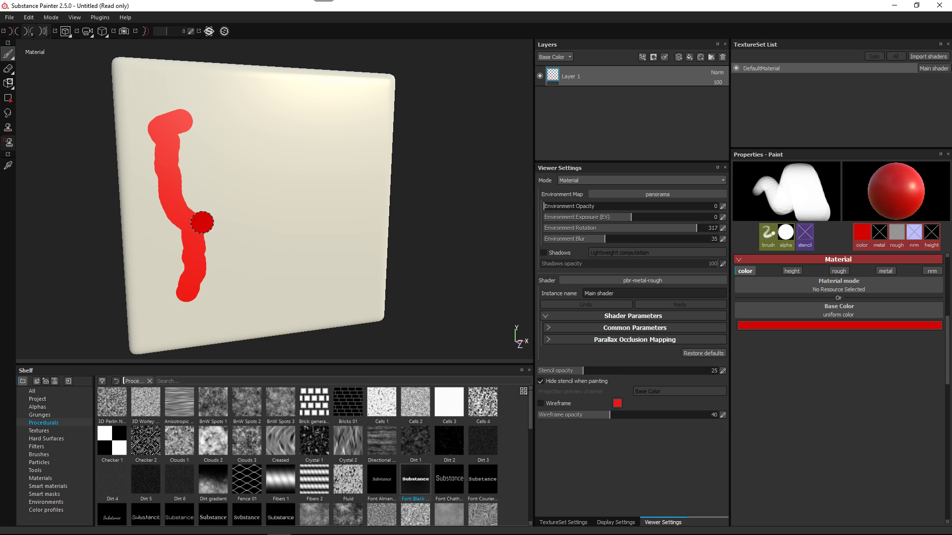
pyautogui.keyDown('alt'); pyautogui.moveTo(202, 223); pyautogui.dragTo(220, 252); pyautogui.keyUp('alt')
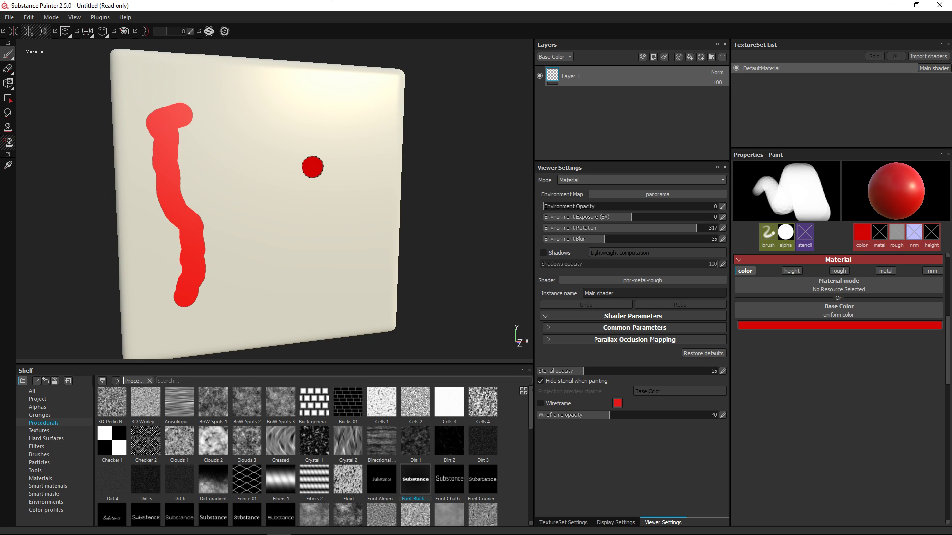
pyautogui.hotkey('ctrl', 'z')
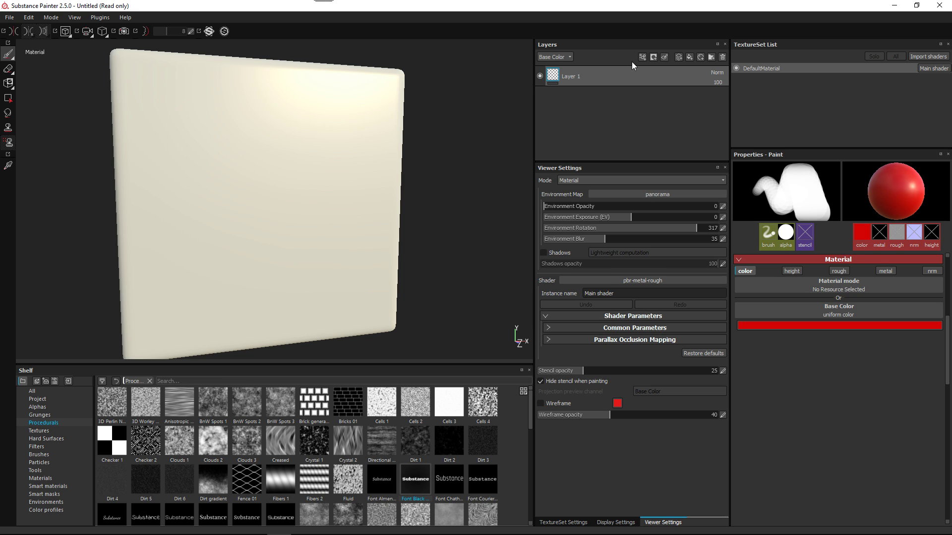
# - Add a Mirror filter to Layer 1 and turn on its Display Debug
pyautogui.click(643, 58)
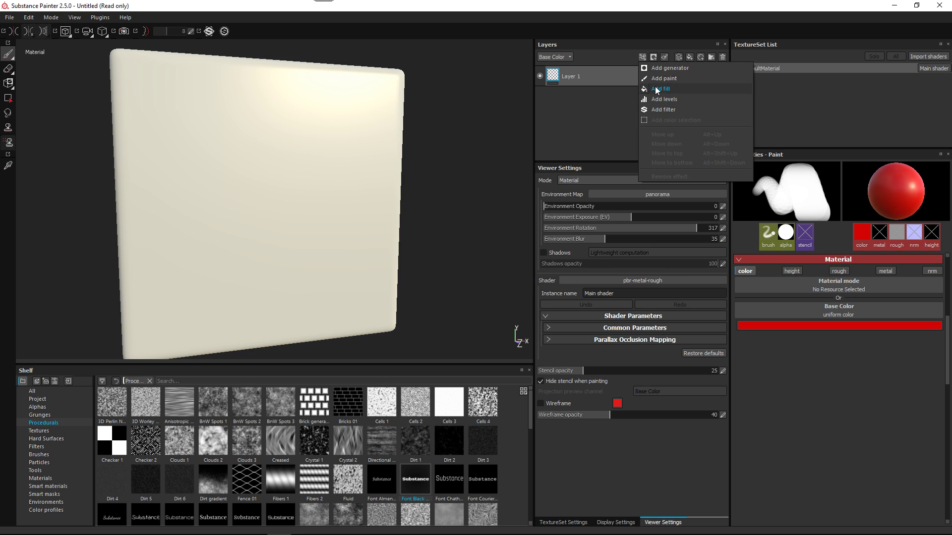
pyautogui.click(656, 110)
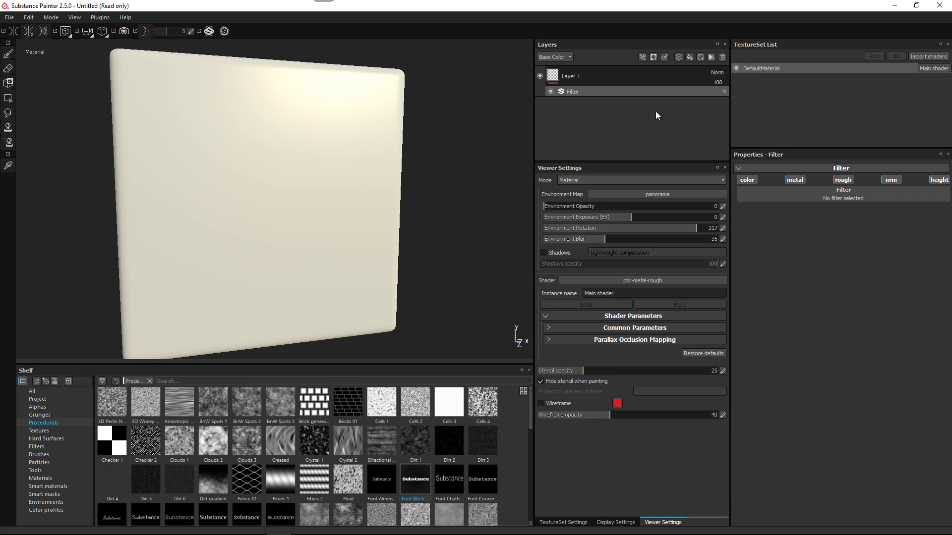
pyautogui.click(780, 194)
pyautogui.scroll(-3, 843, 258)
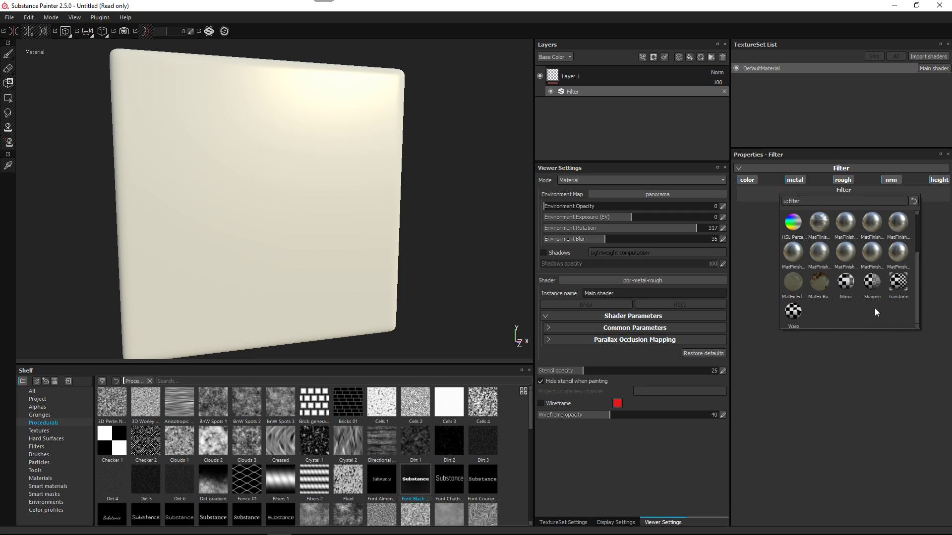
pyautogui.click(842, 281)
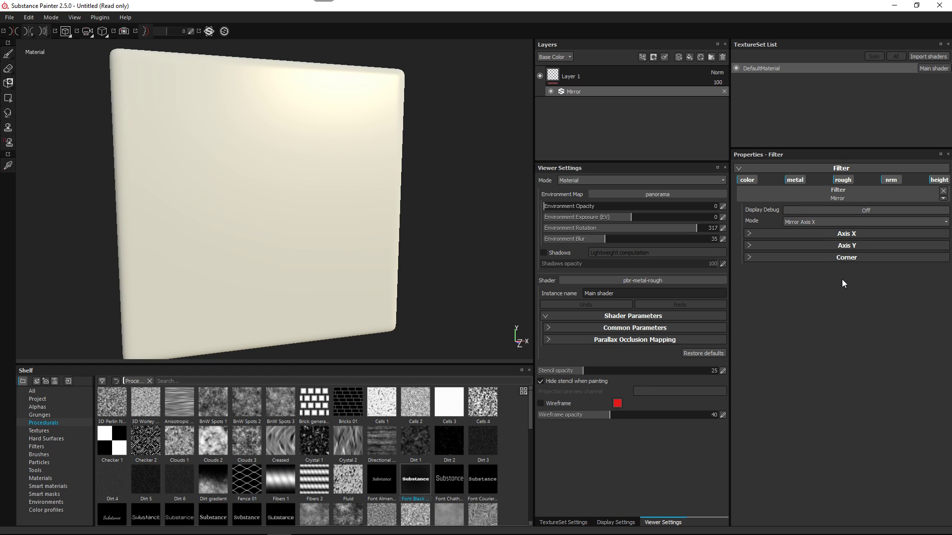
pyautogui.click(800, 210)
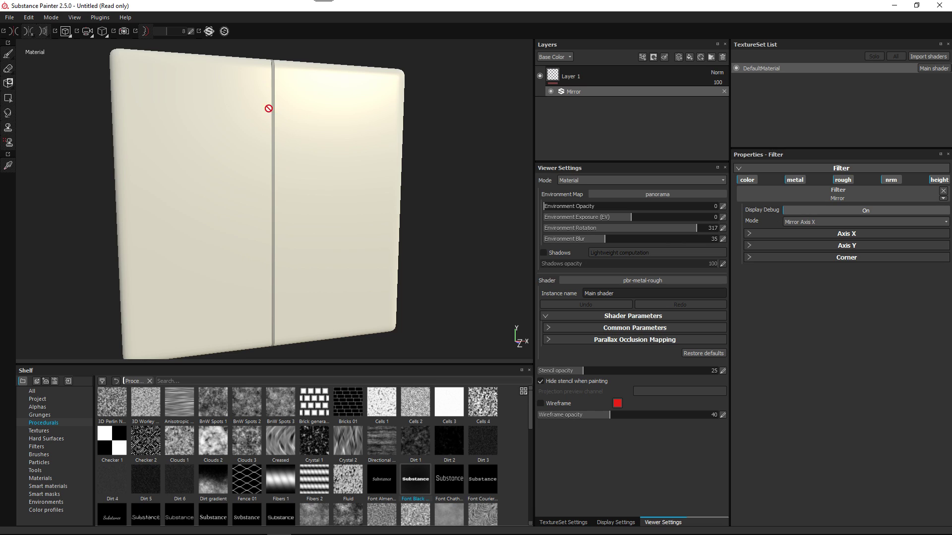
# - Paint several wavy vertical red strokes on Layer 1 over the left half of the cube's front face
pyautogui.click(551, 76)
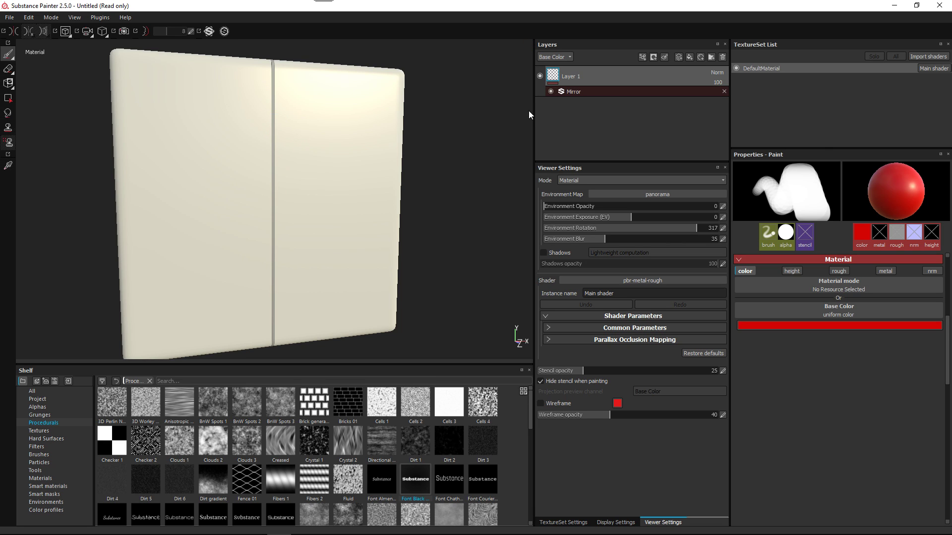
pyautogui.moveTo(226, 101)
pyautogui.mouseDown()
pyautogui.moveTo(186, 105)
pyautogui.moveTo(196, 144)
pyautogui.moveTo(226, 166)
pyautogui.moveTo(230, 214)
pyautogui.moveTo(206, 255)
pyautogui.moveTo(248, 273)
pyautogui.moveTo(209, 348)
pyautogui.moveTo(177, 324)
pyautogui.moveTo(143, 229)
pyautogui.moveTo(162, 171)
pyautogui.moveTo(152, 133)
pyautogui.moveTo(179, 91)
pyautogui.mouseUp()
pyautogui.moveTo(248, 149)
pyautogui.keyDown('alt'); pyautogui.mouseDown()
pyautogui.moveTo(277, 219)
pyautogui.moveTo(306, 238)
pyautogui.moveTo(335, 229)
pyautogui.mouseUp(); pyautogui.keyUp('alt')
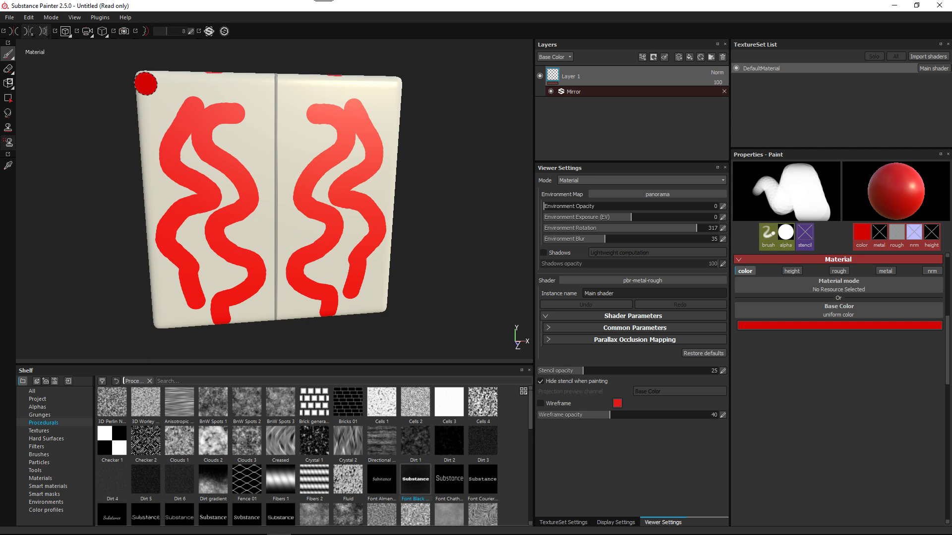
pyautogui.moveTo(289, 209)
pyautogui.keyDown('alt'); pyautogui.mouseDown()
pyautogui.moveTo(240, 166)
pyautogui.moveTo(259, 187)
pyautogui.mouseUp(); pyautogui.keyUp('alt')
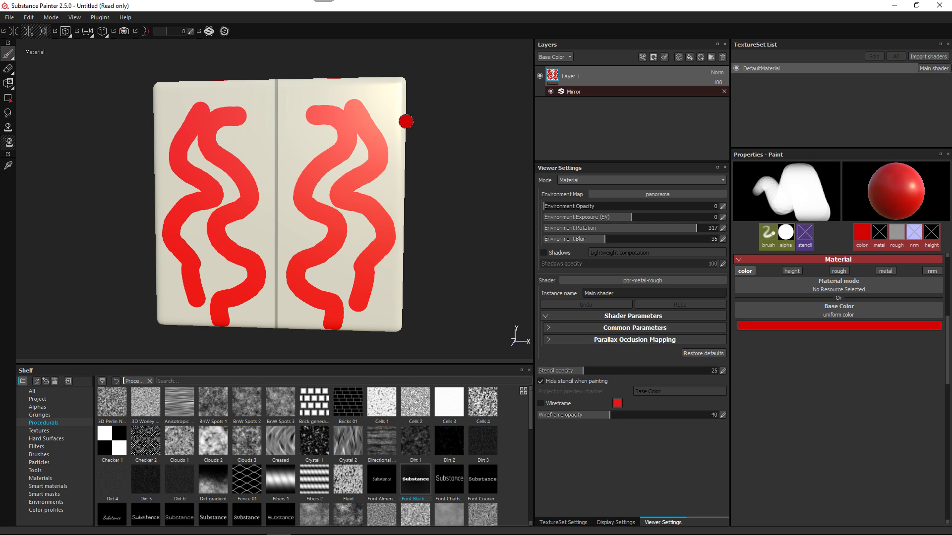
pyautogui.moveTo(256, 96)
pyautogui.mouseDown()
pyautogui.moveTo(248, 118)
pyautogui.moveTo(262, 268)
pyautogui.moveTo(255, 300)
pyautogui.moveTo(201, 298)
pyautogui.moveTo(196, 247)
pyautogui.moveTo(165, 184)
pyautogui.moveTo(175, 152)
pyautogui.mouseUp()
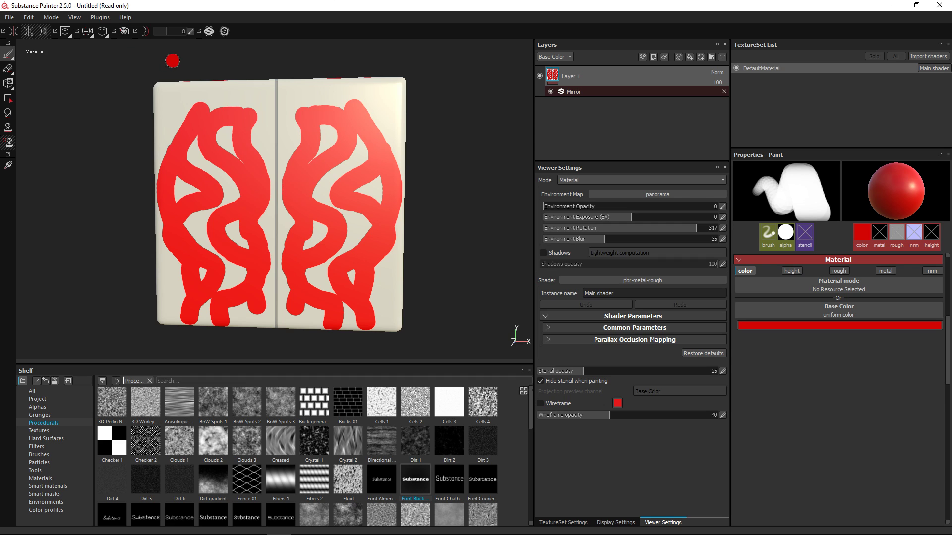
pyautogui.keyDown('alt'); pyautogui.moveTo(254, 166); pyautogui.dragTo(268, 212); pyautogui.keyUp('alt')
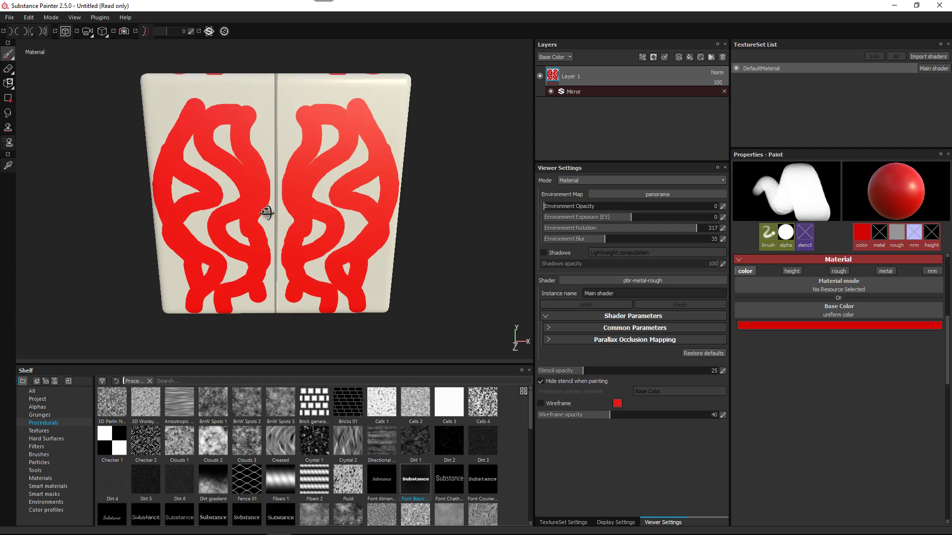
# - Delete Layer 1 together with its Mirror filter and bring up the Display Settings
pyautogui.click(722, 58)
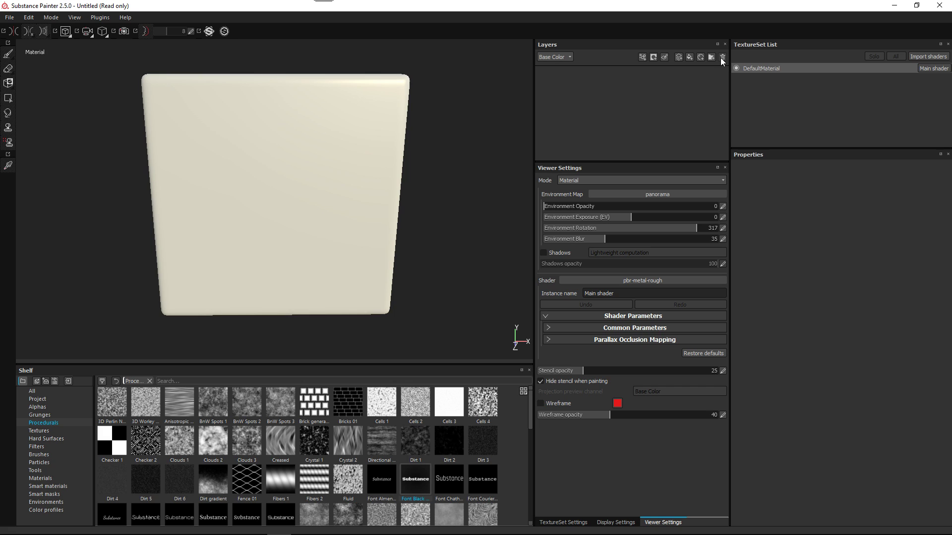
pyautogui.keyDown('alt'); pyautogui.moveTo(318, 158); pyautogui.dragTo(334, 177); pyautogui.keyUp('alt')
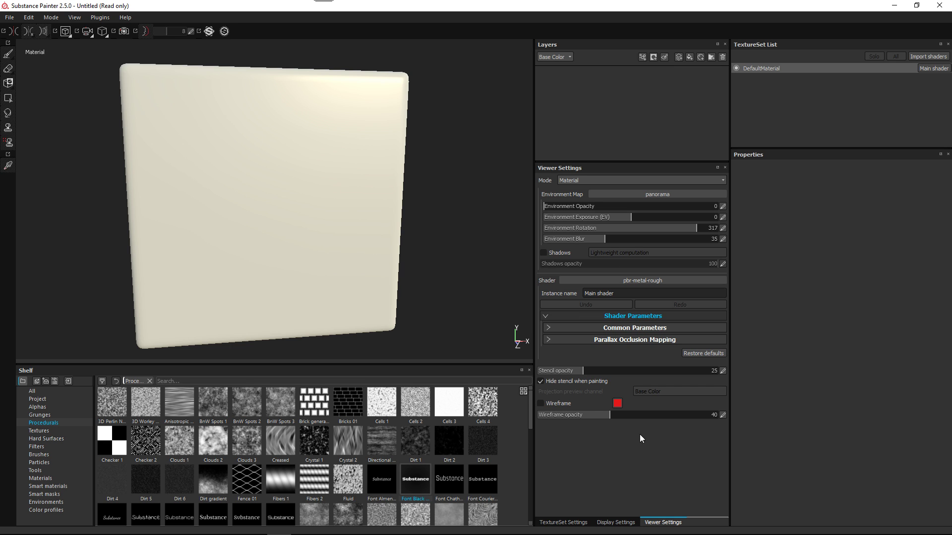
pyautogui.click(624, 523)
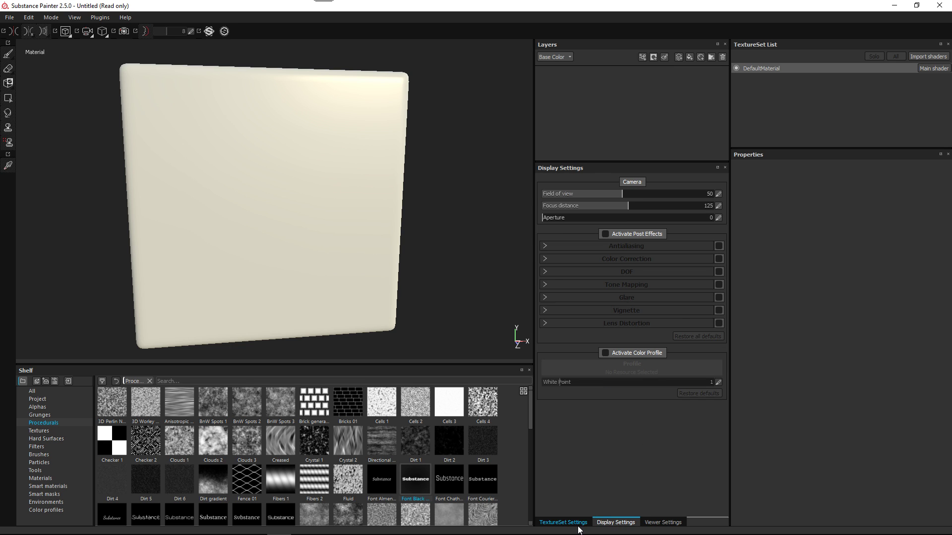
# - Restore the red text fill layer by rewinding the undo stack to the Set effect entry for its Mirror filter
pyautogui.click(578, 523)
pyautogui.click(567, 180)
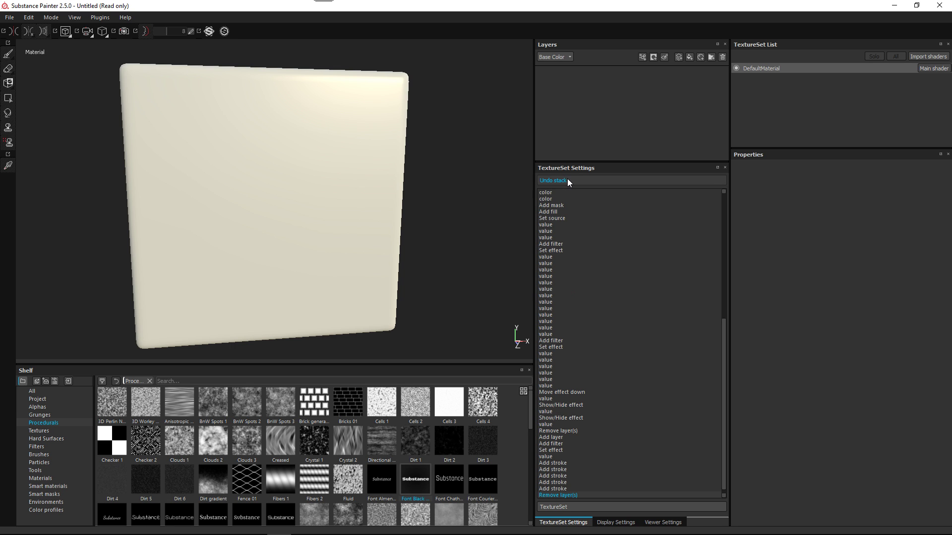
pyautogui.click(552, 456)
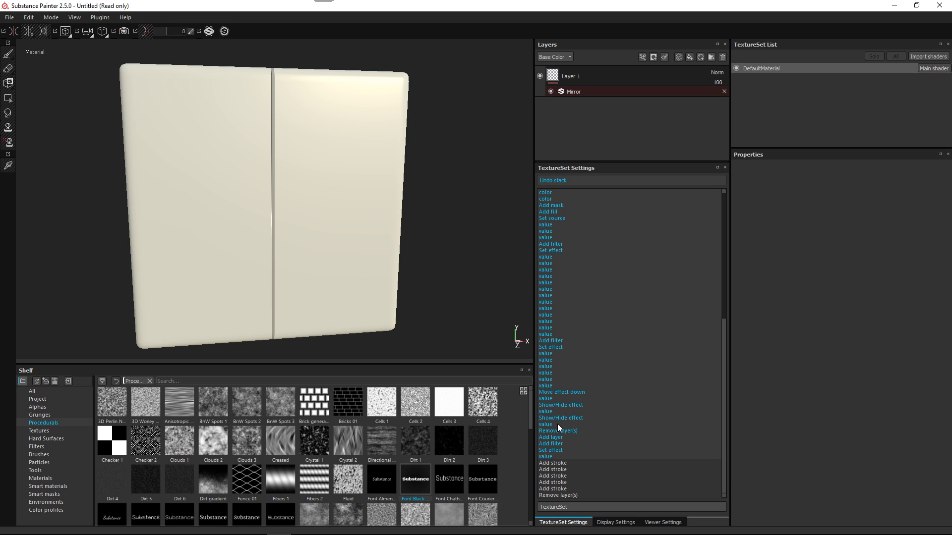
pyautogui.click(555, 346)
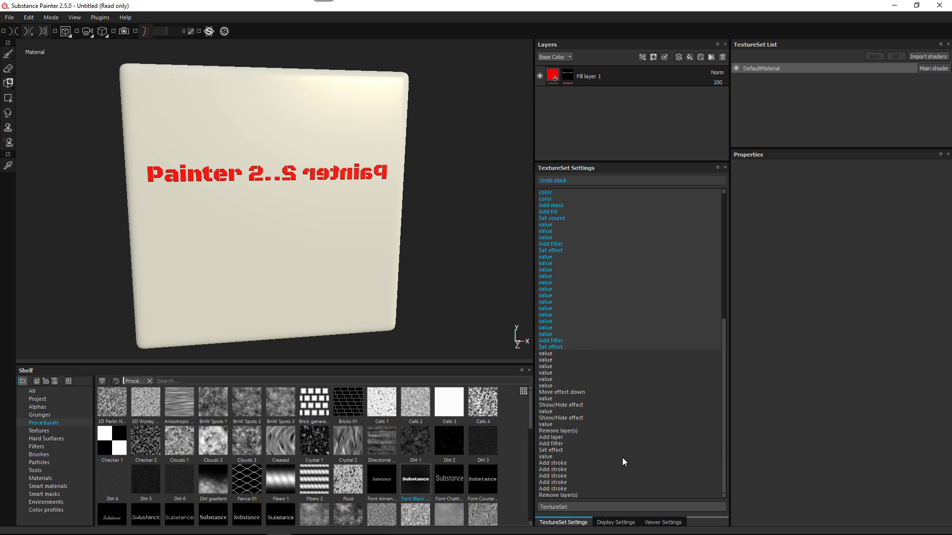
pyautogui.click(662, 523)
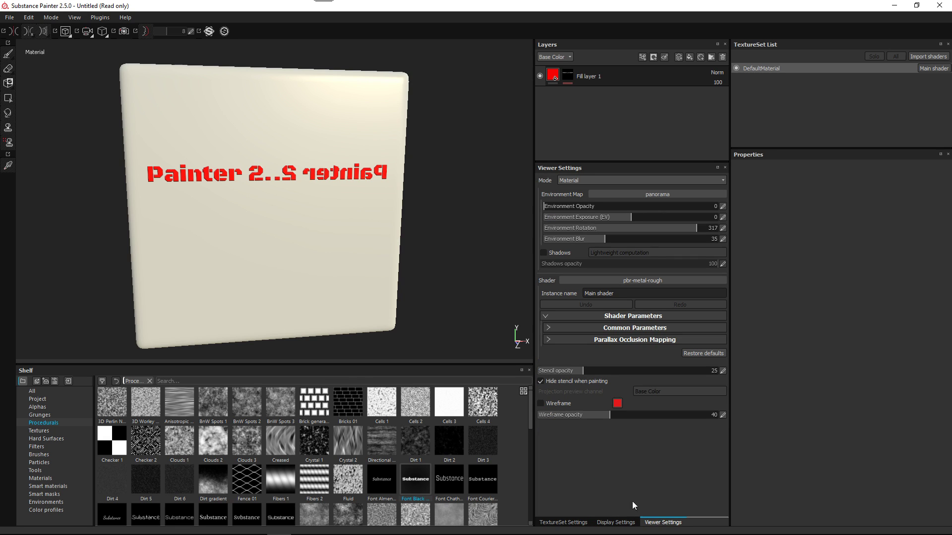
# - Remove the Mirror filter from the mask of Fill layer 1
pyautogui.click(569, 78)
pyautogui.click(725, 90)
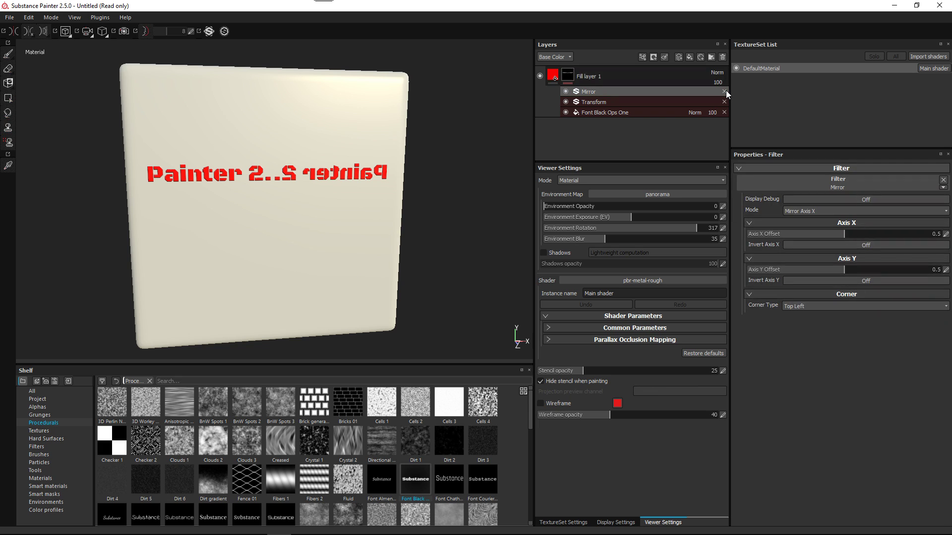
pyautogui.click(724, 92)
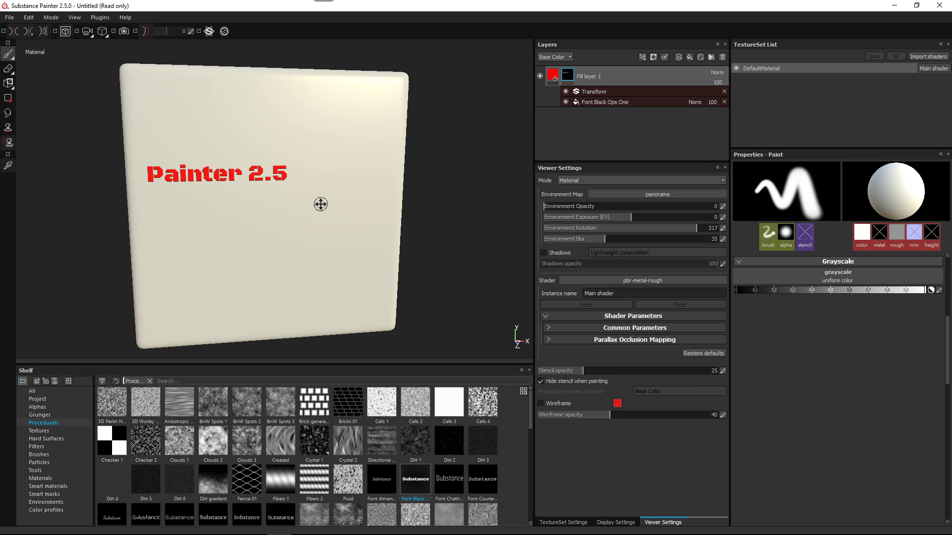
# - Set the mask's Transform filter to Offset X 0.07, Offset Y 0.04 and Scaling 100
pyautogui.keyDown('alt'); pyautogui.moveTo(319, 204); pyautogui.dragTo(304, 210); pyautogui.keyUp('alt')
pyautogui.click(624, 93)
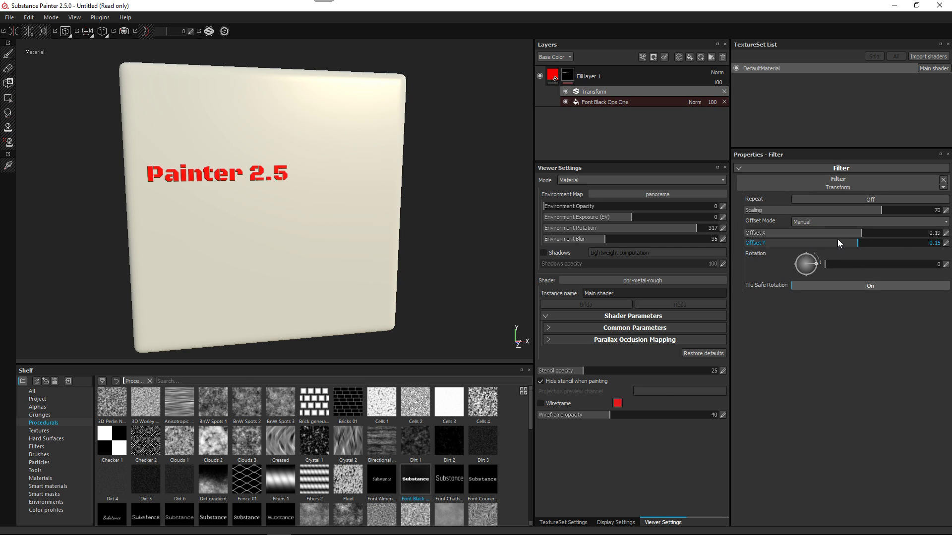
pyautogui.moveTo(866, 237)
pyautogui.mouseDown()
pyautogui.moveTo(849, 237)
pyautogui.moveTo(828, 261)
pyautogui.mouseUp()
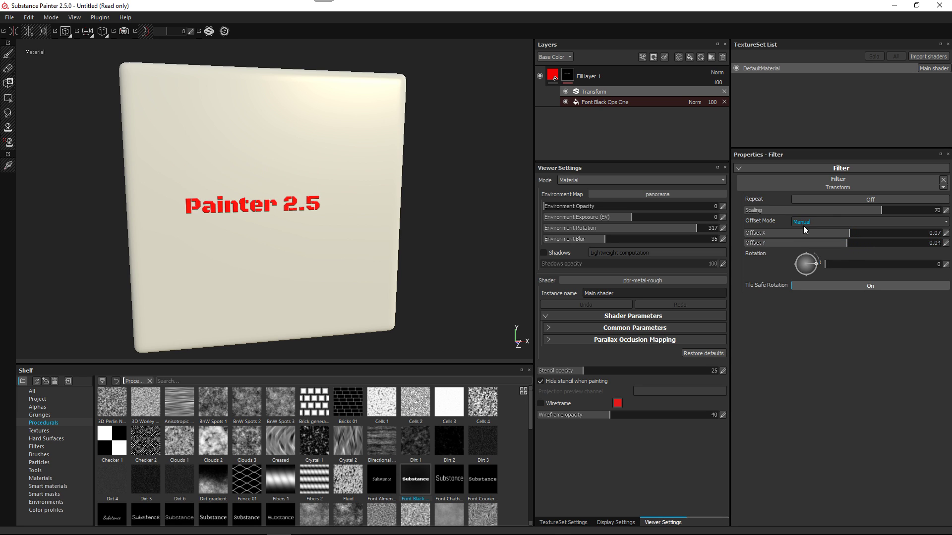
pyautogui.moveTo(891, 213); pyautogui.dragTo(942, 252)
pyautogui.keyDown('alt'); pyautogui.moveTo(370, 316); pyautogui.dragTo(323, 252); pyautogui.keyUp('alt')
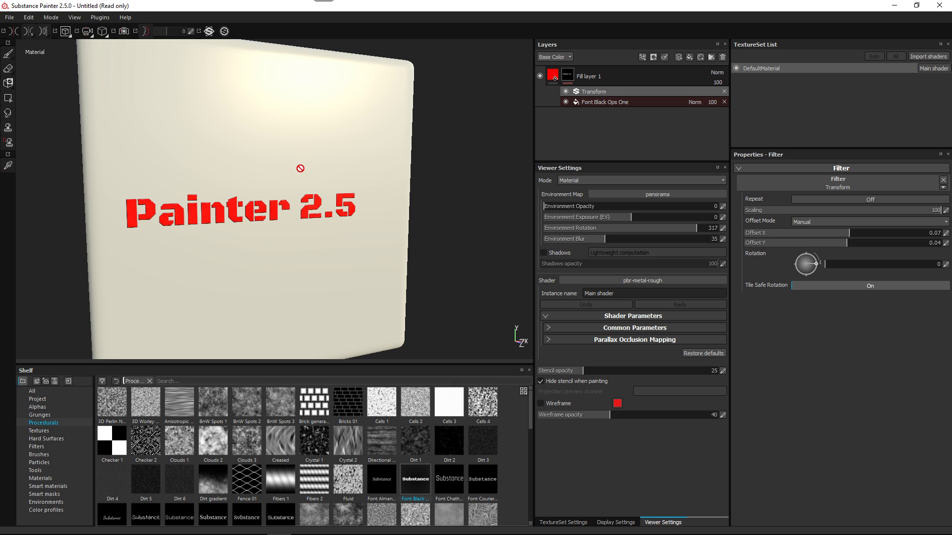
# - Turn on symmetry, inspect the mirror plane around the cube, and turn symmetry off again
pyautogui.click(16, 33)
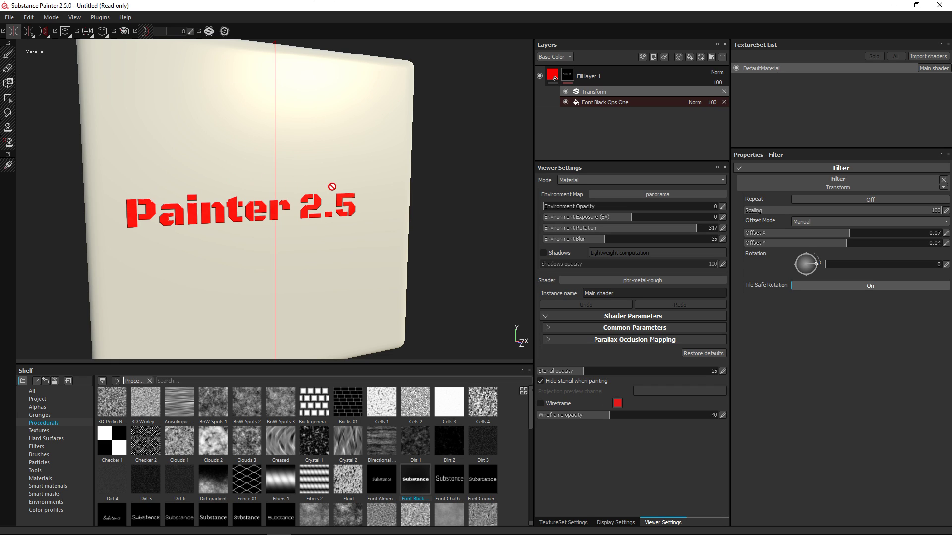
pyautogui.moveTo(329, 183)
pyautogui.keyDown('alt'); pyautogui.mouseDown()
pyautogui.moveTo(291, 174)
pyautogui.moveTo(302, 214)
pyautogui.moveTo(273, 200)
pyautogui.mouseUp(); pyautogui.keyUp('alt')
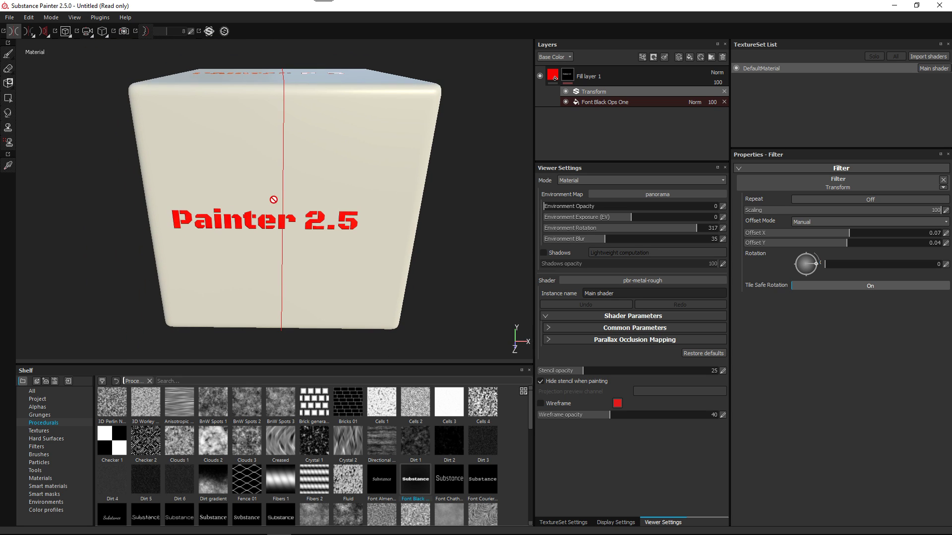
pyautogui.keyDown('alt'); pyautogui.moveTo(192, 167); pyautogui.dragTo(263, 213); pyautogui.keyUp('alt')
pyautogui.click(17, 33)
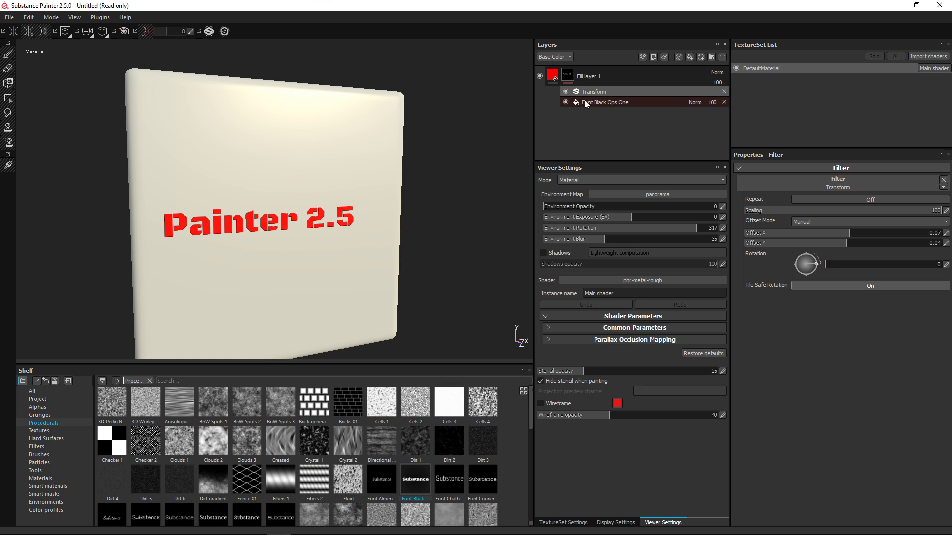
# - Turn on symmetry and try Mirror Y as its axis before returning it to Mirror X
pyautogui.moveTo(555, 76)
pyautogui.moveTo(554, 76); pyautogui.dragTo(14, 39)
pyautogui.click(13, 36)
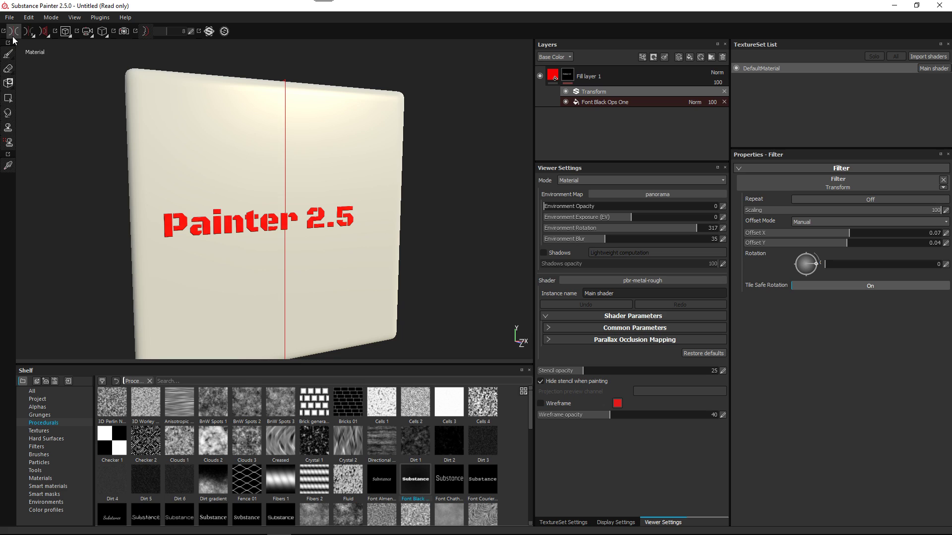
pyautogui.click(32, 35)
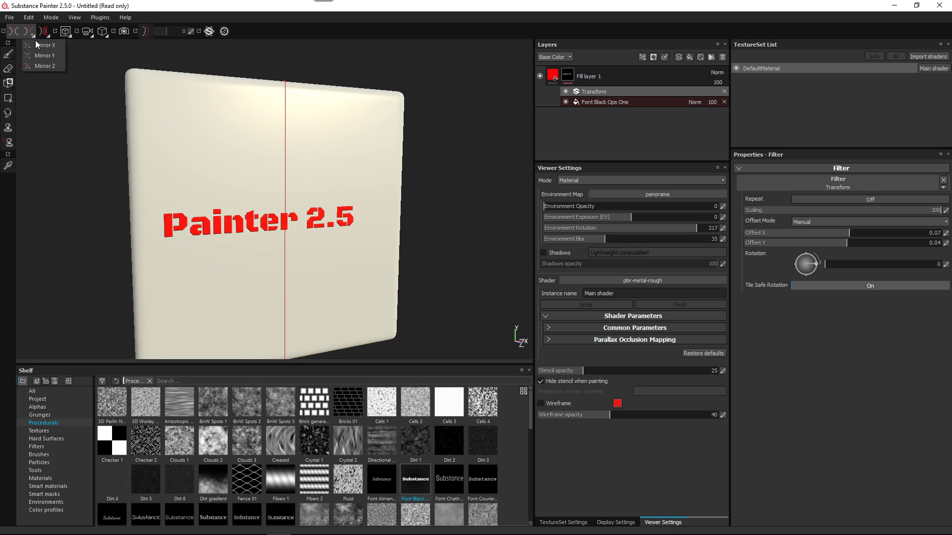
pyautogui.click(40, 56)
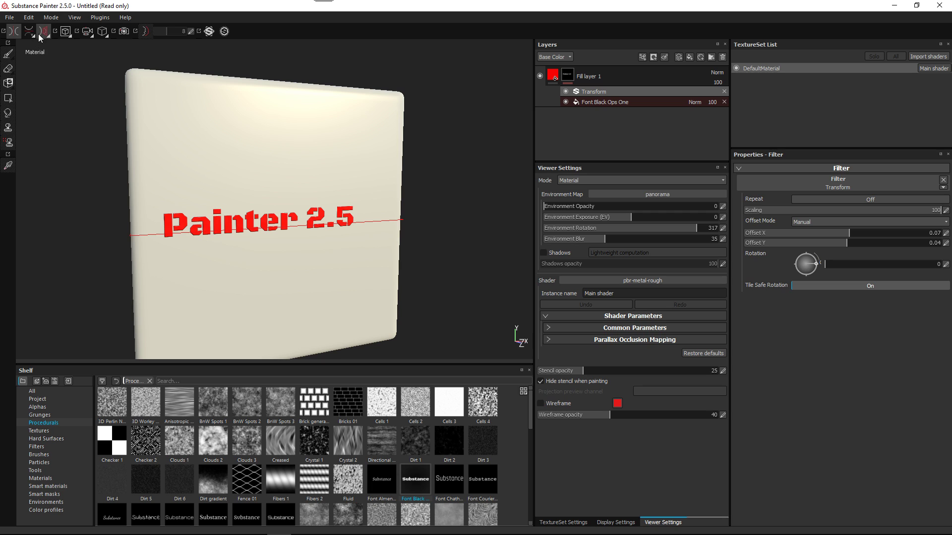
pyautogui.click(33, 32)
pyautogui.click(48, 46)
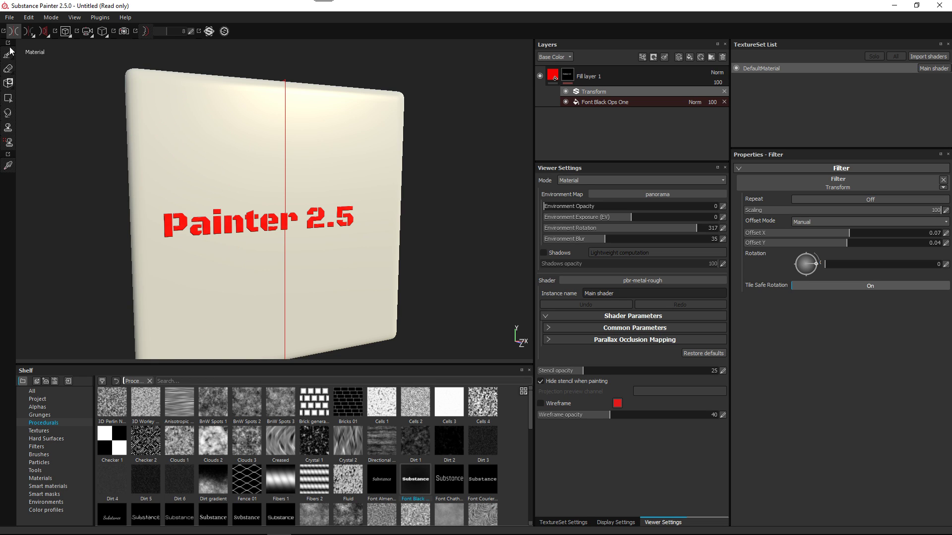
pyautogui.click(31, 36)
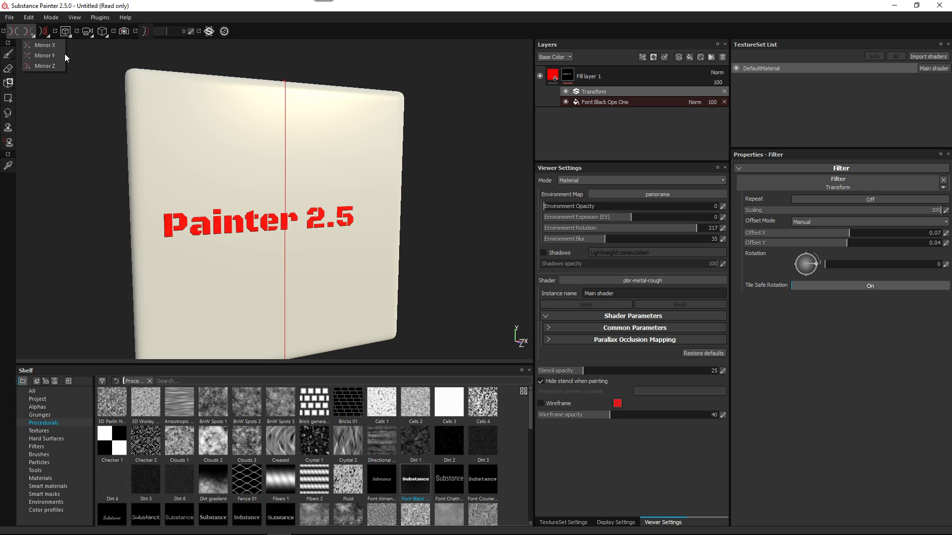
pyautogui.click(38, 45)
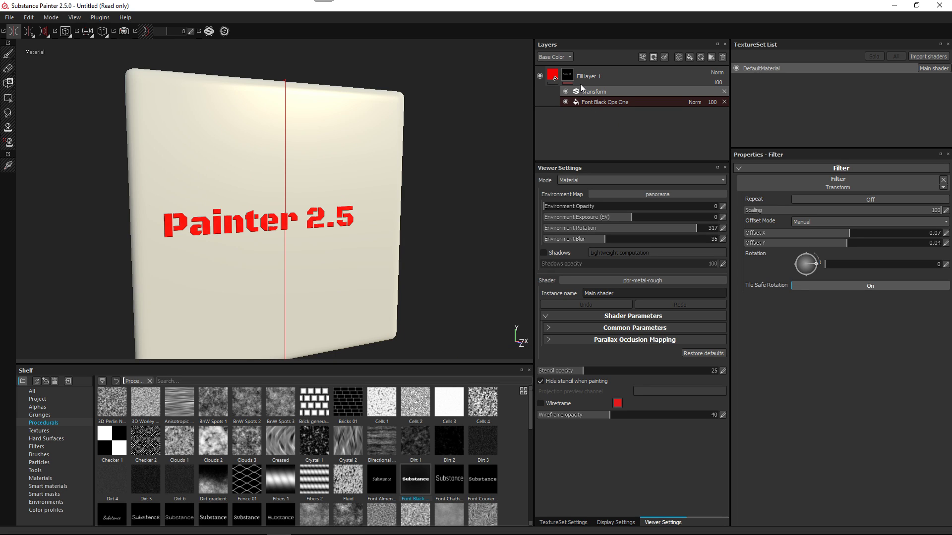
# - Turn symmetry off
pyautogui.moveTo(573, 83); pyautogui.dragTo(162, 372)
pyautogui.moveTo(181, 91); pyautogui.dragTo(439, 219)
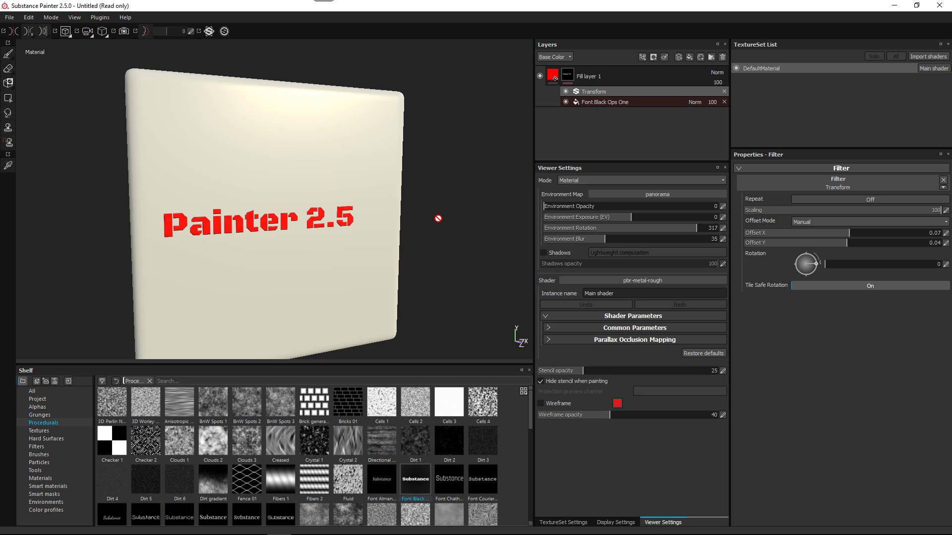
pyautogui.moveTo(438, 218); pyautogui.dragTo(435, 152)
pyautogui.moveTo(435, 152); pyautogui.dragTo(826, 96)
# - Add a Warp filter to the mask of Fill layer 1 and set its Source Type to Custom Noise
pyautogui.click(642, 57)
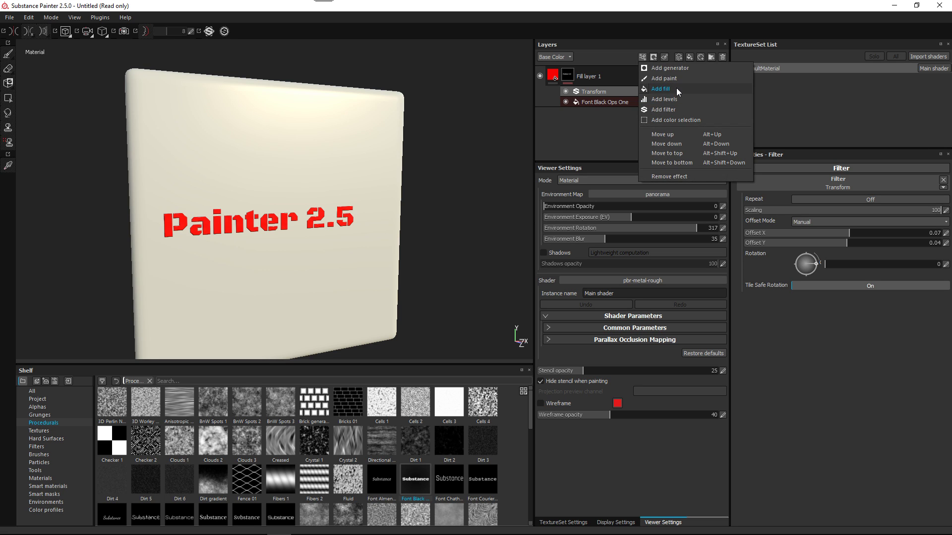
pyautogui.click(675, 109)
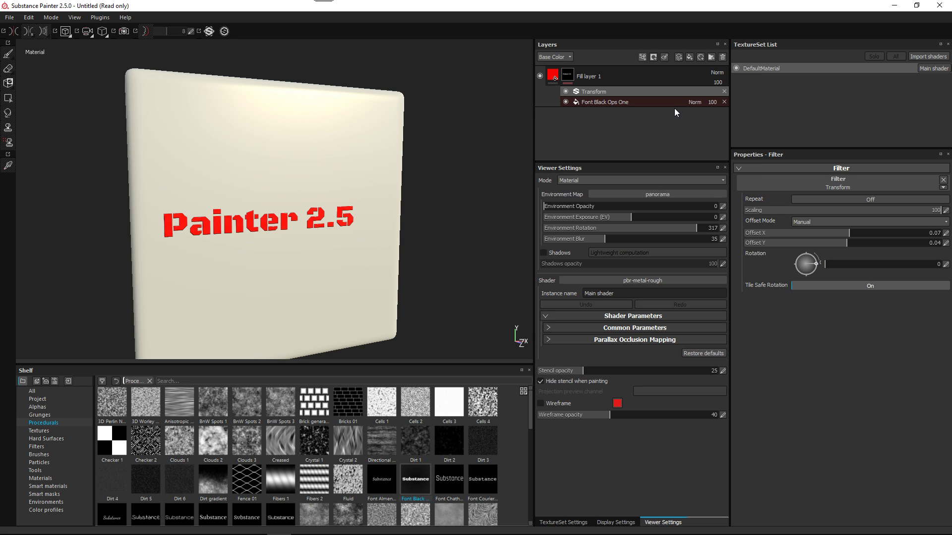
pyautogui.click(799, 182)
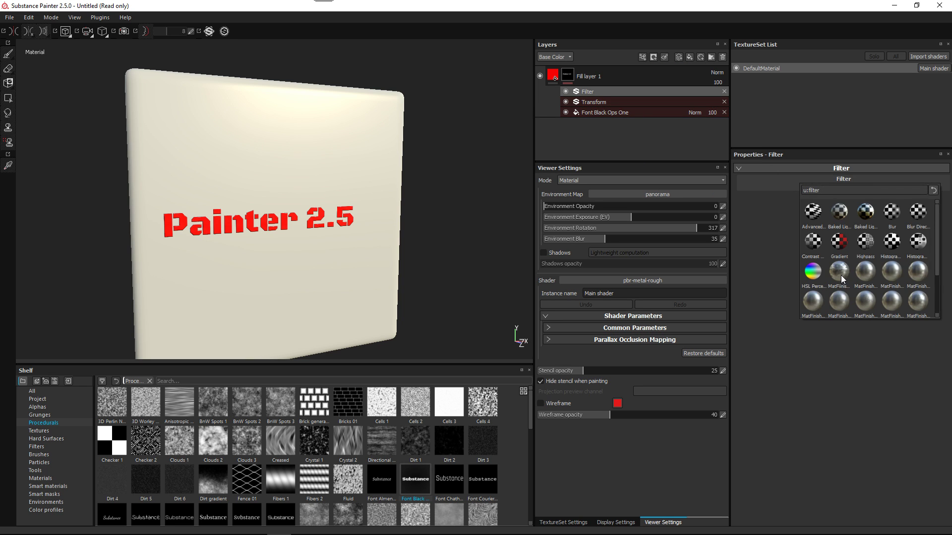
pyautogui.scroll(-2, 841, 275)
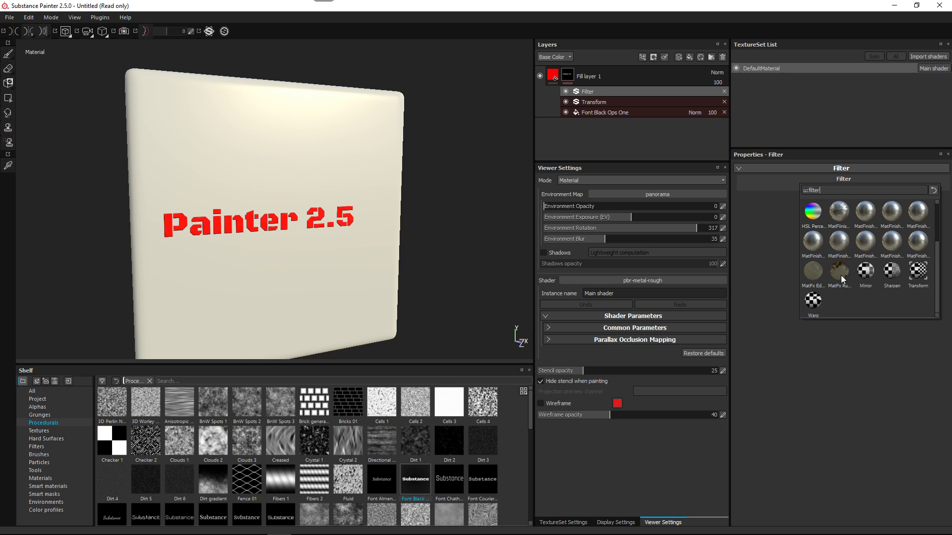
pyautogui.click(809, 297)
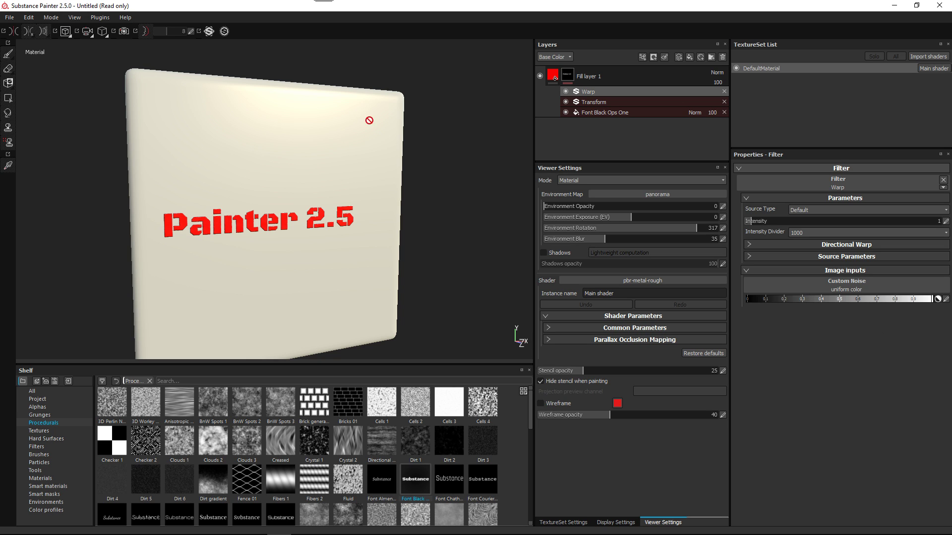
pyautogui.moveTo(318, 196)
pyautogui.keyDown('alt'); pyautogui.mouseDown()
pyautogui.moveTo(330, 240)
pyautogui.moveTo(351, 251)
pyautogui.mouseUp(); pyautogui.keyUp('alt')
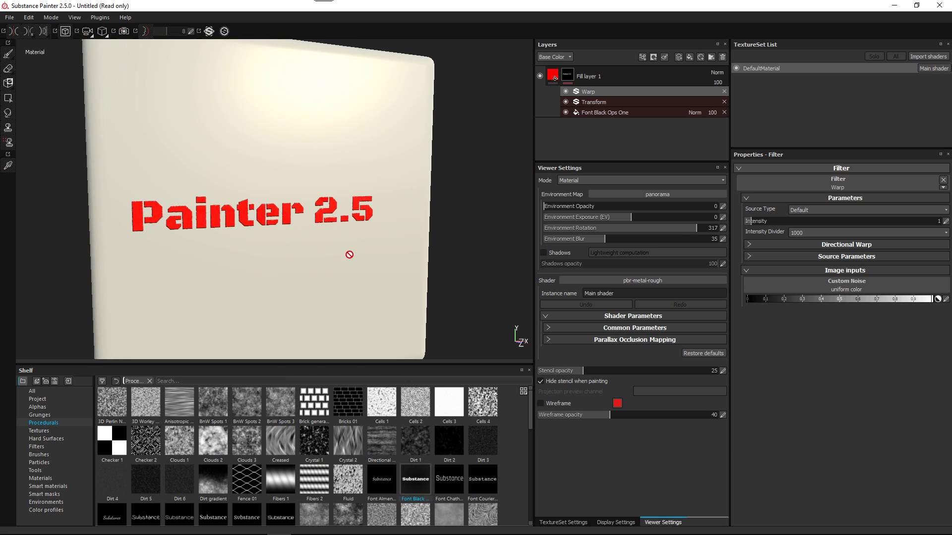
pyautogui.click(805, 210)
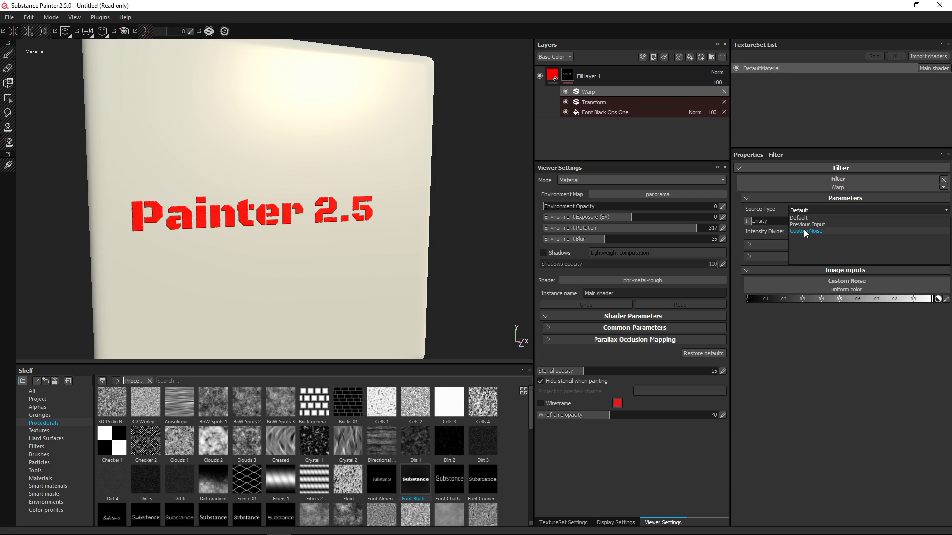
pyautogui.click(804, 230)
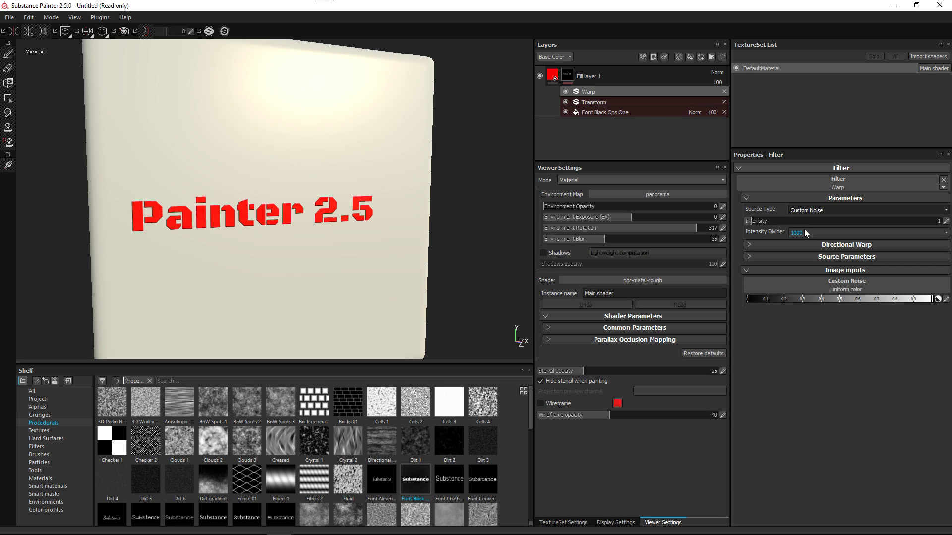
# - Search the resources for "procedural per" and assign Perlin noise zoom as the Warp filter's Custom Noise input
pyautogui.click(832, 286)
pyautogui.scroll(-3, 835, 347)
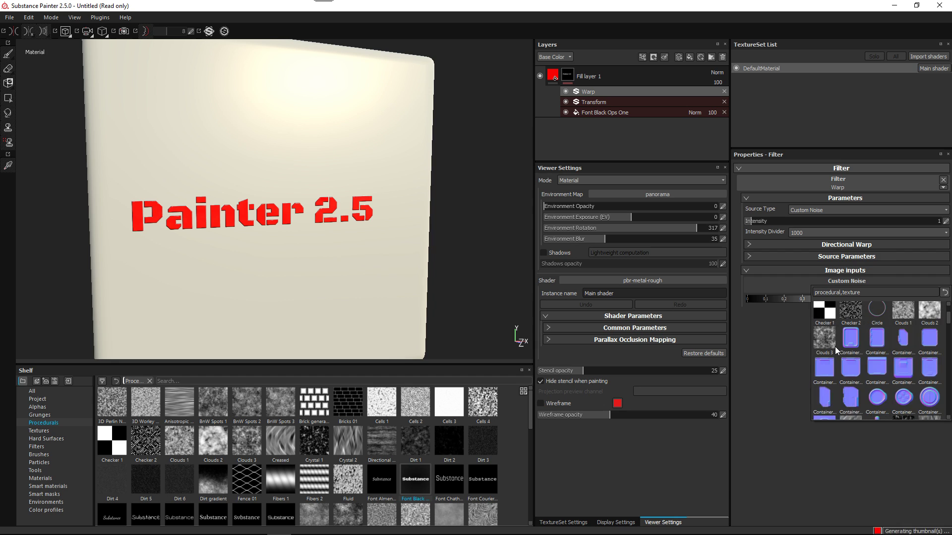
pyautogui.moveTo(874, 326)
pyautogui.press('BackSpace')
pyautogui.press('BackSpace')
pyautogui.press('BackSpace')
pyautogui.press('BackSpace')
pyautogui.press('BackSpace')
pyautogui.press('BackSpace')
pyautogui.press('BackSpace')
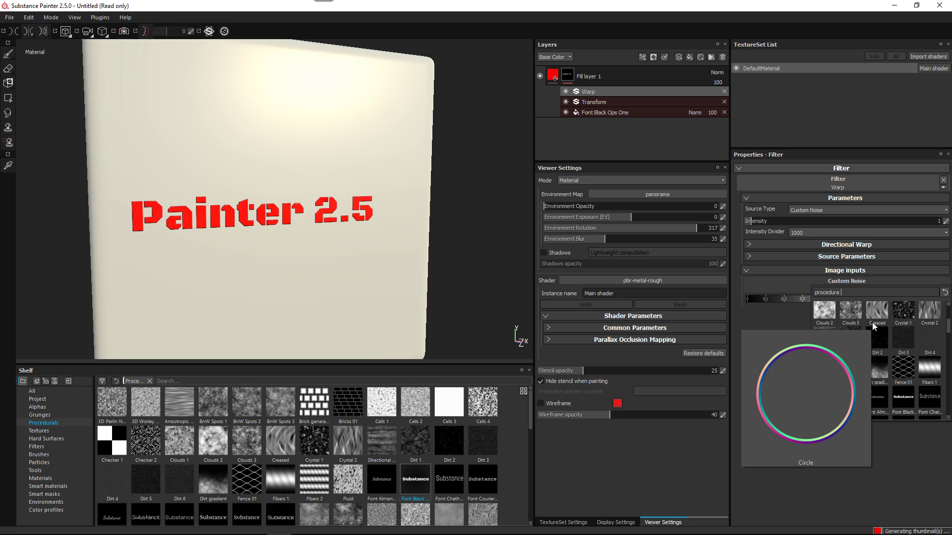
pyautogui.scroll(3, 873, 323)
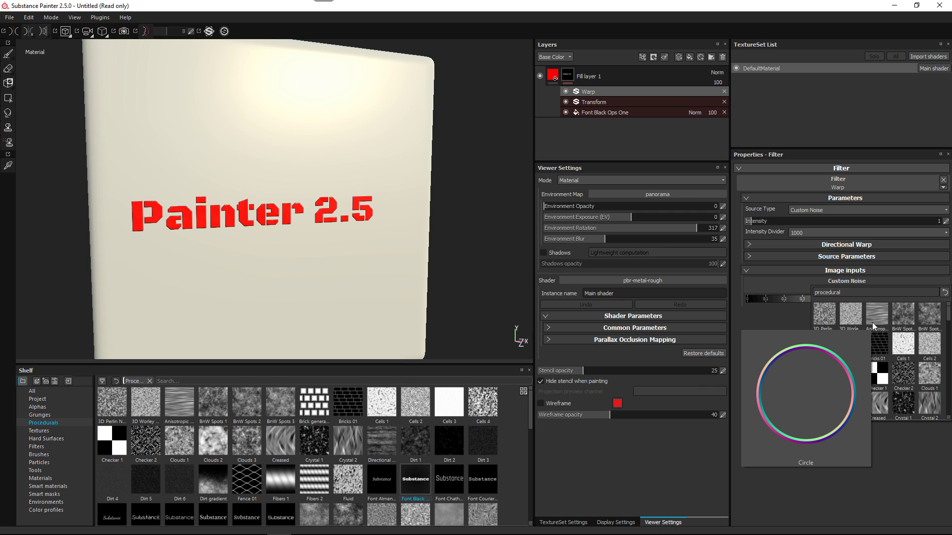
pyautogui.write('per')
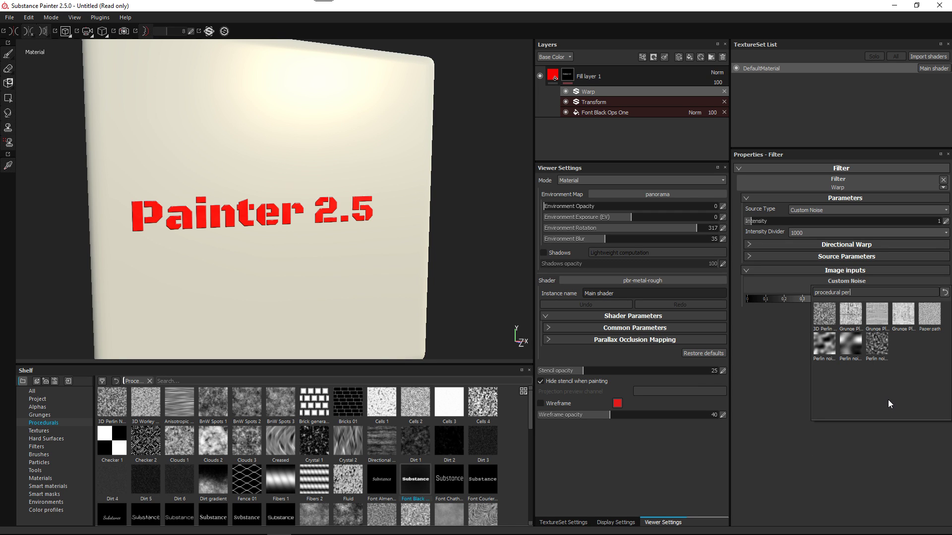
pyautogui.click(875, 344)
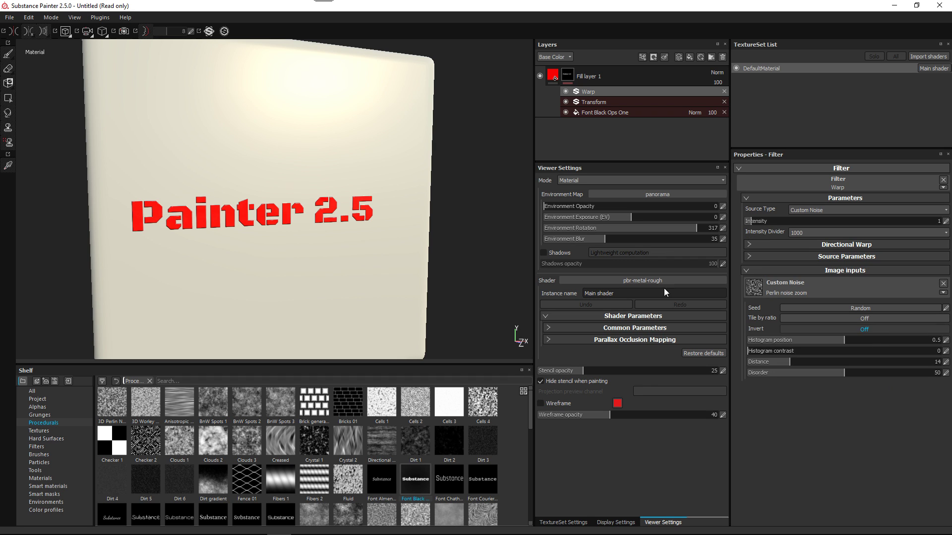
# - Expand the Warp filter's Source Parameters and Directional Warp settings
pyautogui.keyDown('alt'); pyautogui.moveTo(379, 216); pyautogui.dragTo(379, 212, button='middle'); pyautogui.keyUp('alt')
pyautogui.keyDown('alt'); pyautogui.moveTo(379, 213); pyautogui.dragTo(381, 217, button='right'); pyautogui.keyUp('alt')
pyautogui.moveTo(382, 216)
pyautogui.keyDown('alt'); pyautogui.mouseDown()
pyautogui.moveTo(385, 238)
pyautogui.moveTo(392, 231)
pyautogui.mouseUp(); pyautogui.keyUp('alt')
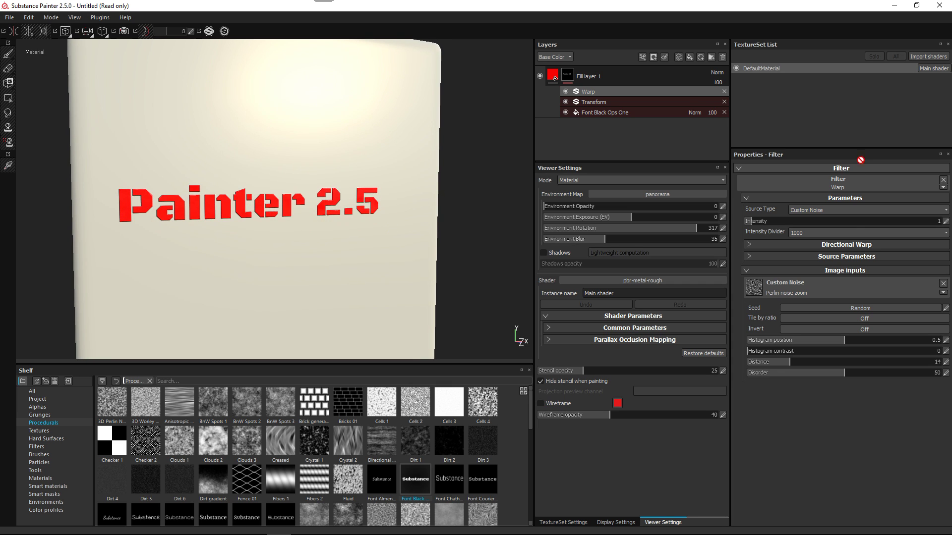
pyautogui.click(812, 256)
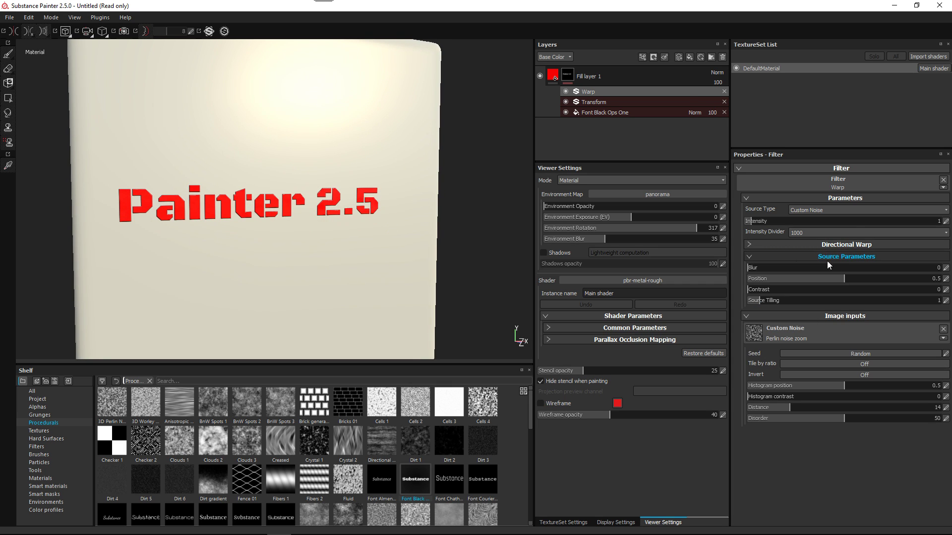
pyautogui.click(785, 245)
pyautogui.click(796, 247)
pyautogui.click(796, 247)
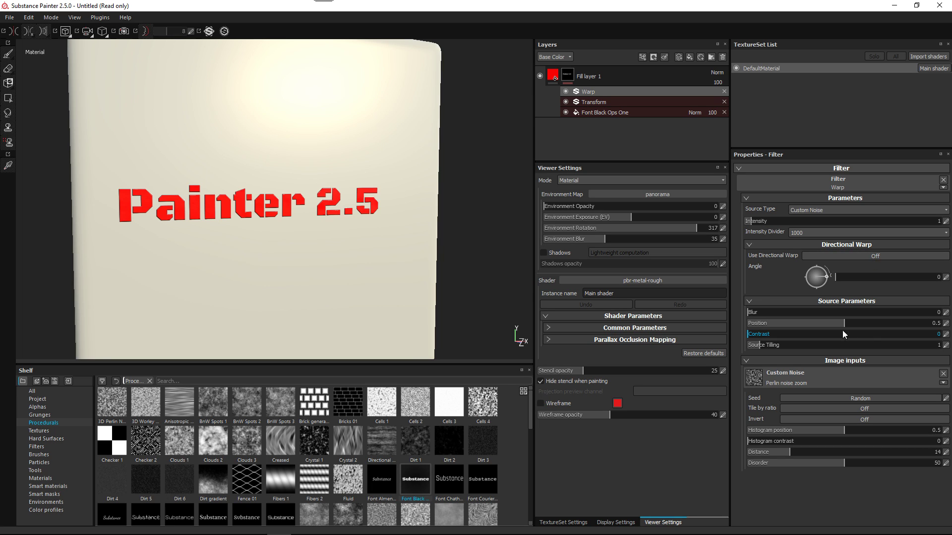
# - Set the Warp filter's source Position to 0.72 and try out its source Blur
pyautogui.moveTo(845, 323); pyautogui.dragTo(805, 320)
pyautogui.click(887, 324)
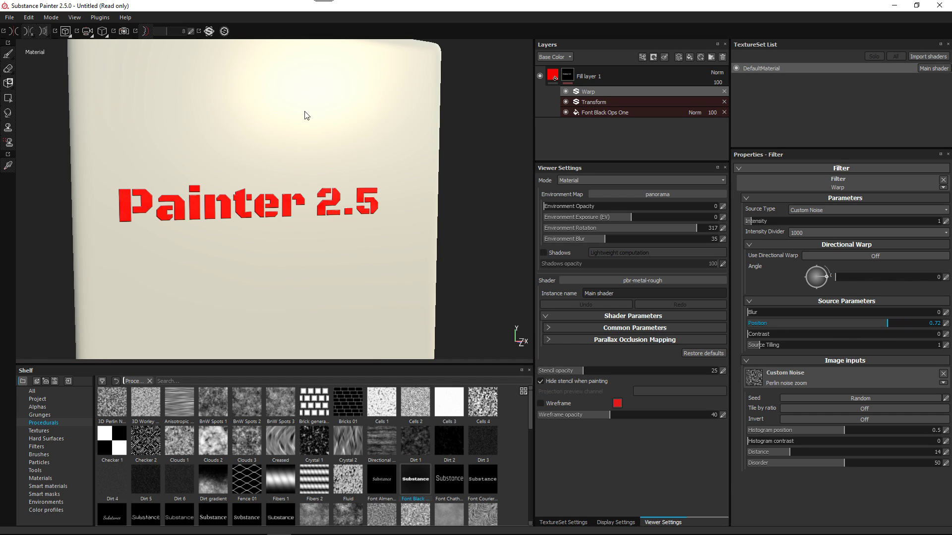
pyautogui.keyDown('alt'); pyautogui.moveTo(351, 227); pyautogui.dragTo(332, 207); pyautogui.keyUp('alt')
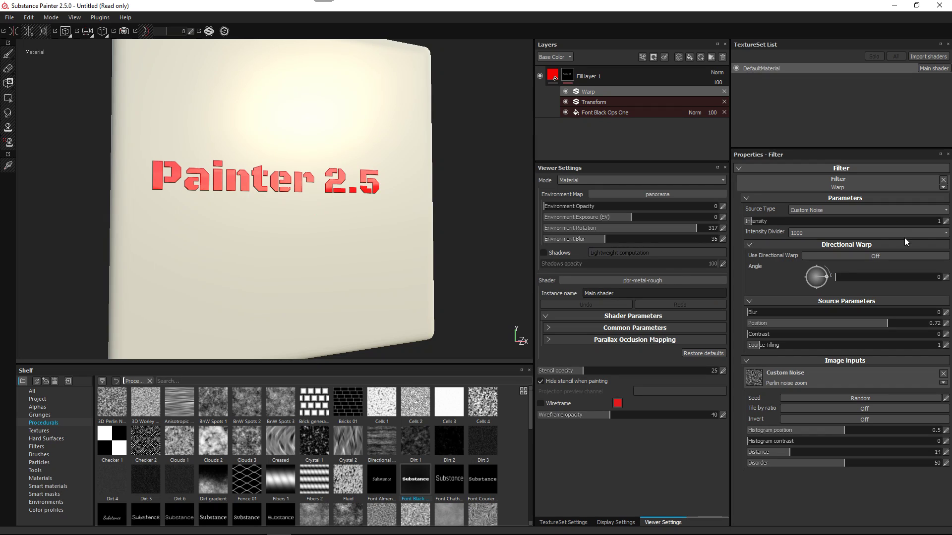
pyautogui.moveTo(759, 315); pyautogui.dragTo(803, 321)
pyautogui.moveTo(744, 307); pyautogui.dragTo(687, 301)
pyautogui.keyDown('alt'); pyautogui.moveTo(374, 224); pyautogui.dragTo(381, 246); pyautogui.keyUp('alt')
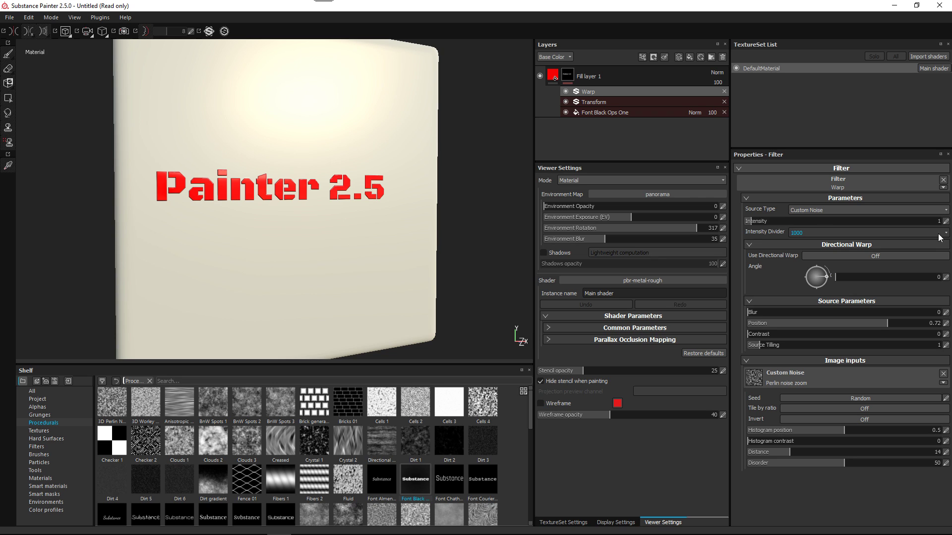
# - Set the Warp filter's Intensity to 30.55 and the Perlin noise Distance to 31
pyautogui.moveTo(751, 223); pyautogui.dragTo(930, 227)
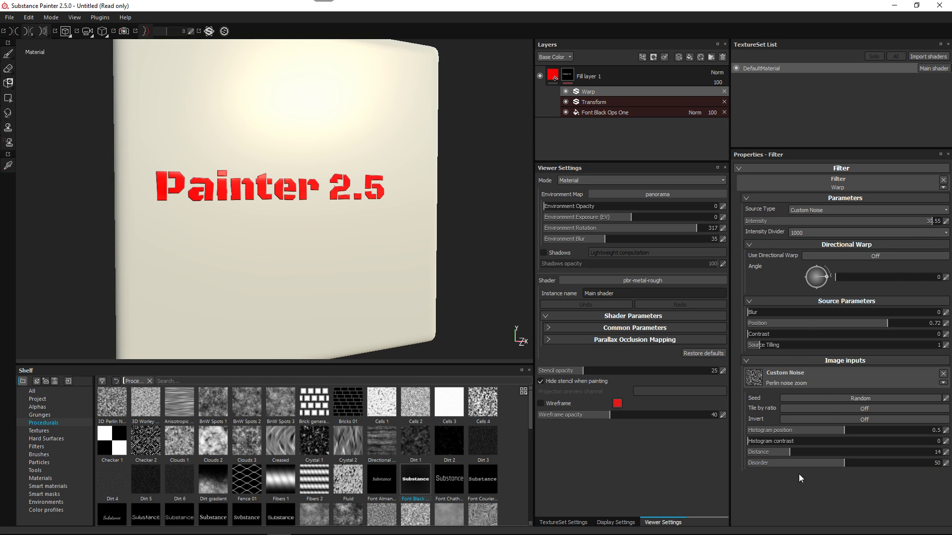
pyautogui.moveTo(789, 451); pyautogui.dragTo(841, 457)
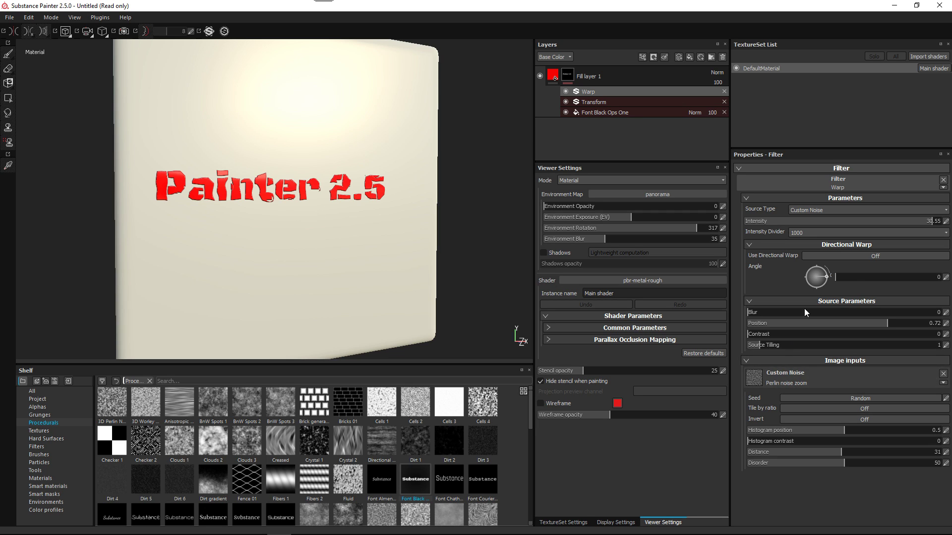
# - Switch the Warp filter's Source Type to Default and set its Intensity to 6.95
pyautogui.click(811, 209)
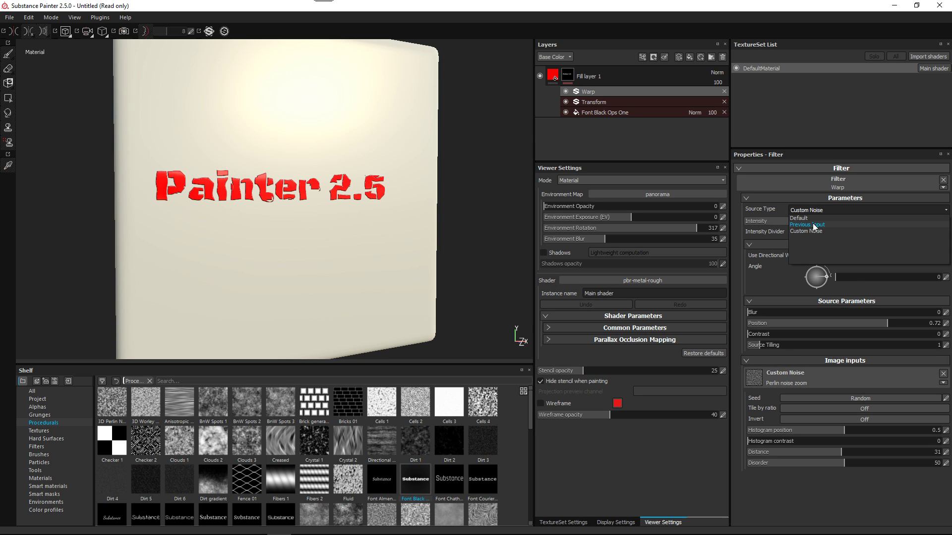
pyautogui.click(805, 218)
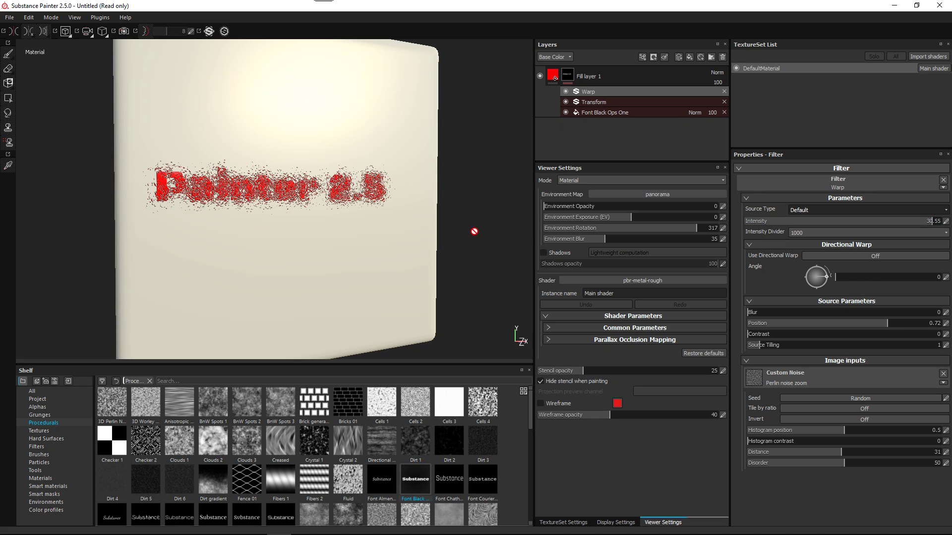
pyautogui.keyDown('alt'); pyautogui.moveTo(269, 211); pyautogui.dragTo(338, 288, button='right'); pyautogui.keyUp('alt')
pyautogui.keyDown('alt'); pyautogui.moveTo(308, 236); pyautogui.dragTo(307, 247, button='middle'); pyautogui.keyUp('alt')
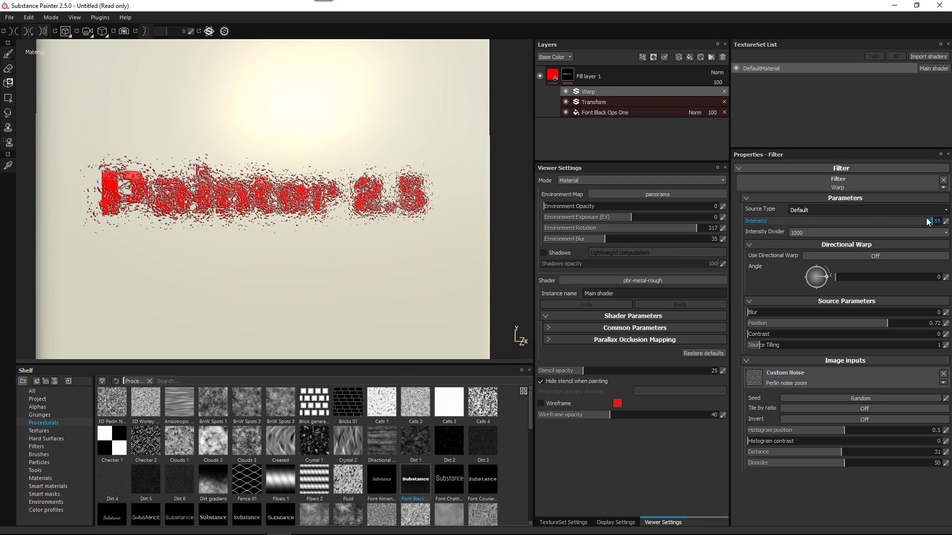
pyautogui.moveTo(813, 221); pyautogui.dragTo(787, 230)
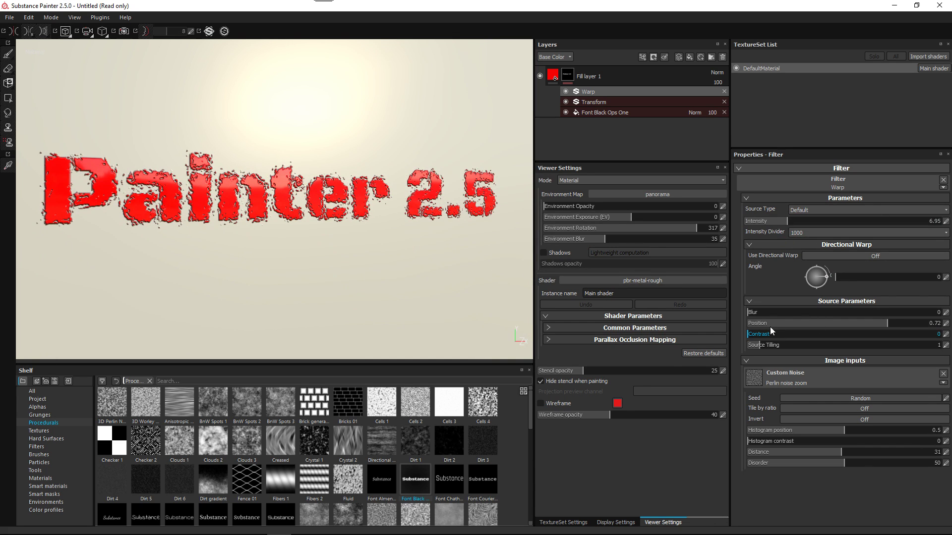
# - Set the Warp filter's source Blur to 0.62 and inspect the text edges
pyautogui.moveTo(762, 313)
pyautogui.mouseDown()
pyautogui.moveTo(790, 311)
pyautogui.moveTo(753, 302)
pyautogui.mouseUp()
pyautogui.keyDown('alt'); pyautogui.moveTo(343, 249); pyautogui.dragTo(358, 238); pyautogui.keyUp('alt')
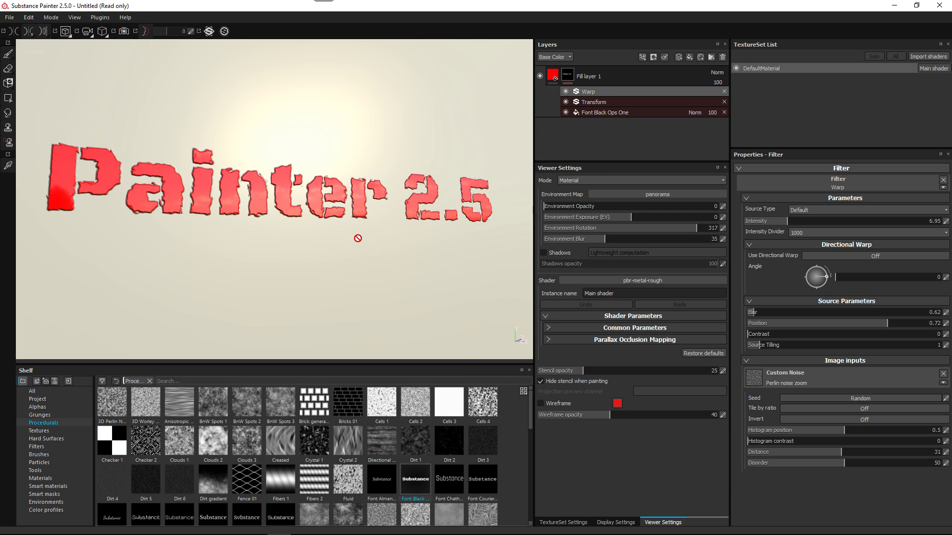
pyautogui.keyDown('alt'); pyautogui.moveTo(361, 234); pyautogui.dragTo(355, 207); pyautogui.keyUp('alt')
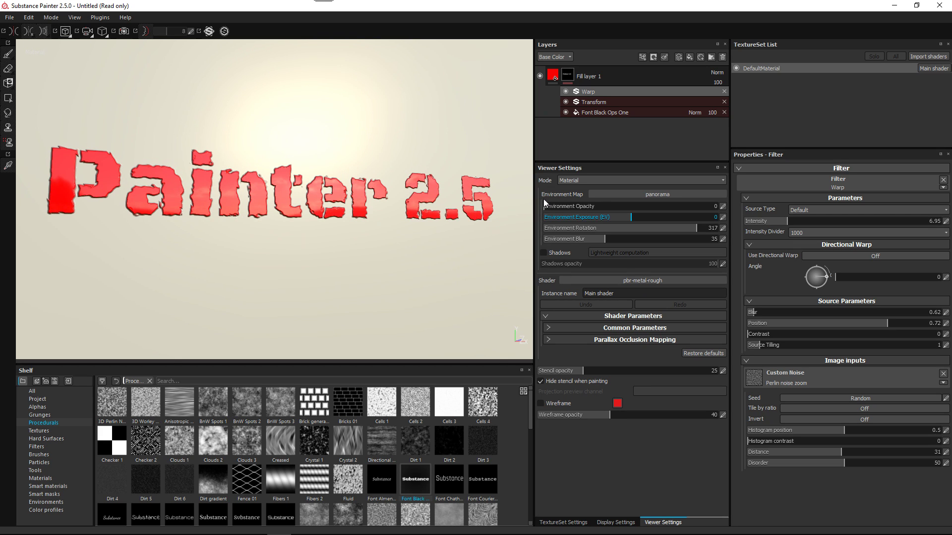
# - Switch the Warp filter's Source Type to Custom Noise and set its Intensity to 24.48
pyautogui.click(796, 212)
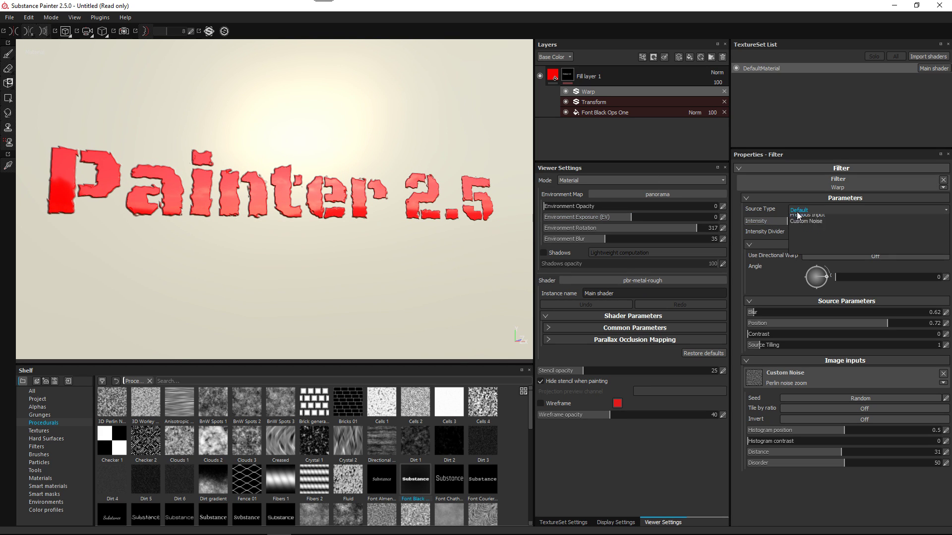
pyautogui.click(805, 232)
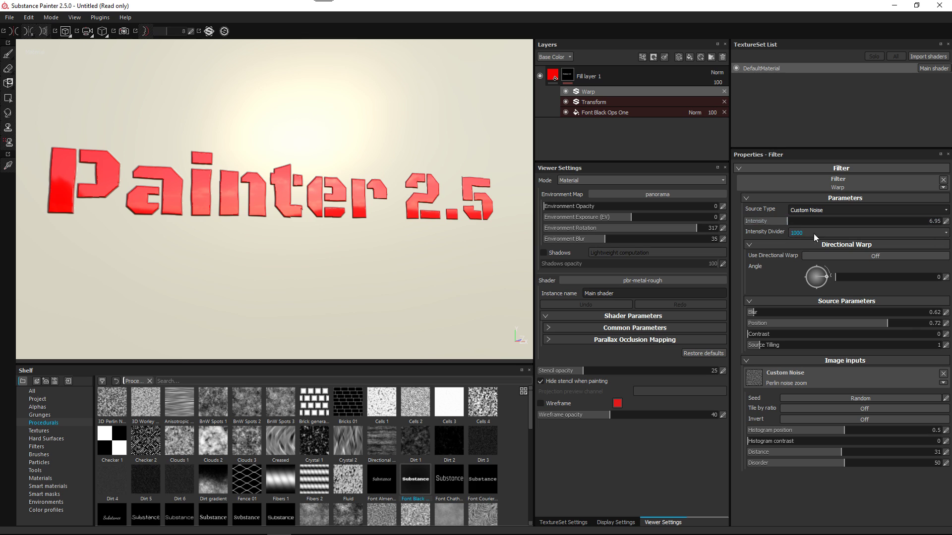
pyautogui.moveTo(792, 220); pyautogui.dragTo(894, 219)
pyautogui.moveTo(292, 174)
pyautogui.keyDown('alt'); pyautogui.mouseDown()
pyautogui.moveTo(260, 148)
pyautogui.moveTo(272, 159)
pyautogui.mouseUp(); pyautogui.keyUp('alt')
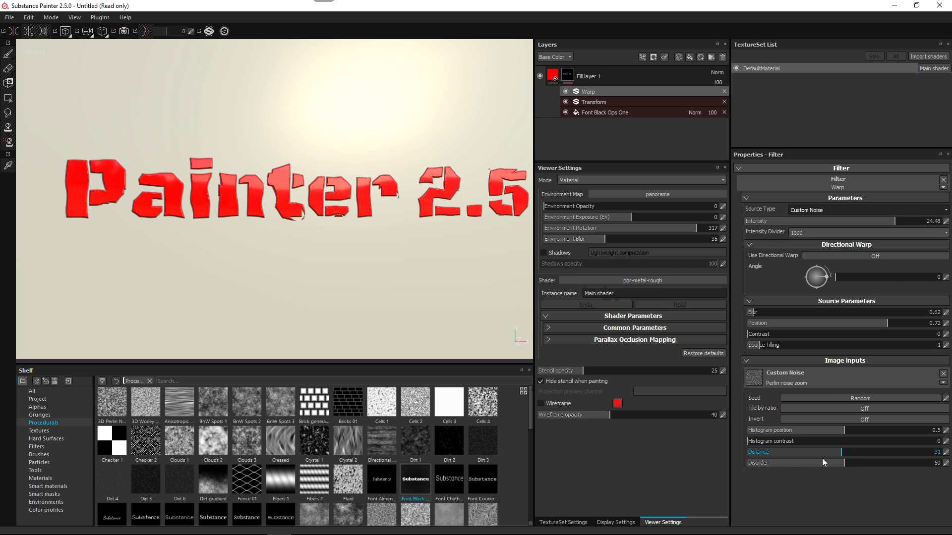
# - Set the Perlin noise Distance to 26 and inspect the warped text from several angles
pyautogui.moveTo(813, 455)
pyautogui.mouseDown()
pyautogui.moveTo(802, 452)
pyautogui.moveTo(867, 454)
pyautogui.moveTo(826, 451)
pyautogui.mouseUp()
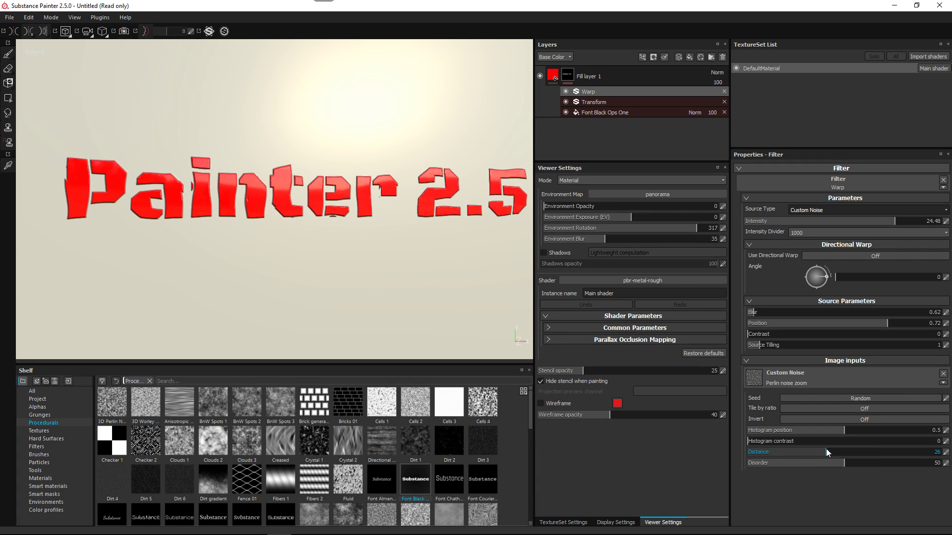
pyautogui.moveTo(249, 238)
pyautogui.keyDown('alt'); pyautogui.mouseDown()
pyautogui.moveTo(298, 225)
pyautogui.moveTo(278, 250)
pyautogui.moveTo(299, 225)
pyautogui.mouseUp(); pyautogui.keyUp('alt')
pyautogui.keyDown('alt'); pyautogui.moveTo(362, 263); pyautogui.dragTo(368, 254, button='right'); pyautogui.keyUp('alt')
pyautogui.moveTo(369, 254)
pyautogui.keyDown('alt'); pyautogui.mouseDown()
pyautogui.moveTo(371, 224)
pyautogui.moveTo(380, 233)
pyautogui.mouseUp(); pyautogui.keyUp('alt')
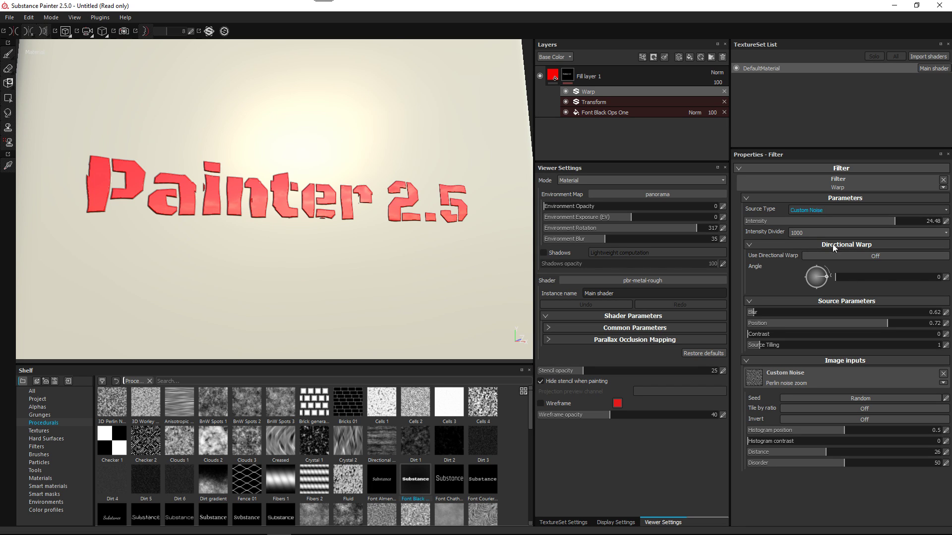
# - Try directional warp with Angle 167 and Intensity 22.71, and turn directional warp back off
pyautogui.click(840, 254)
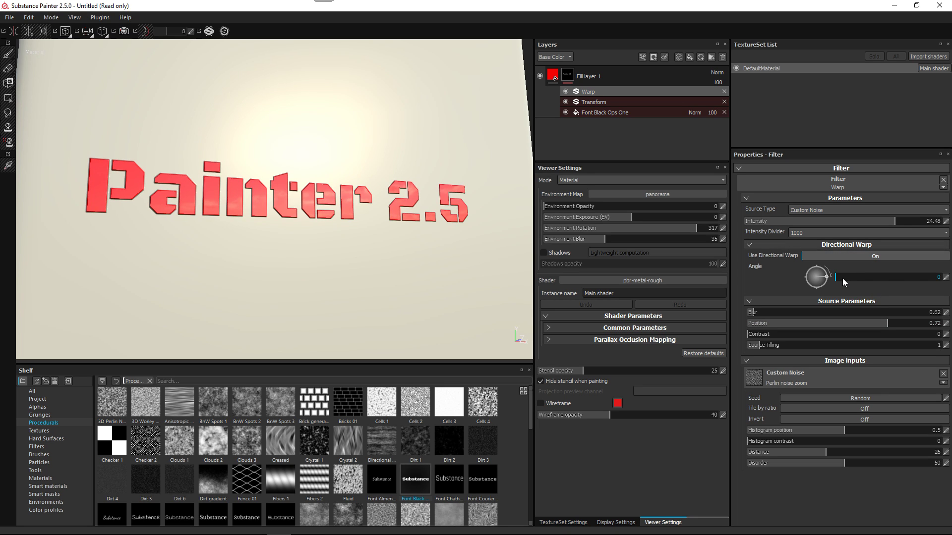
pyautogui.moveTo(856, 280); pyautogui.dragTo(884, 283)
pyautogui.moveTo(921, 225); pyautogui.dragTo(882, 230)
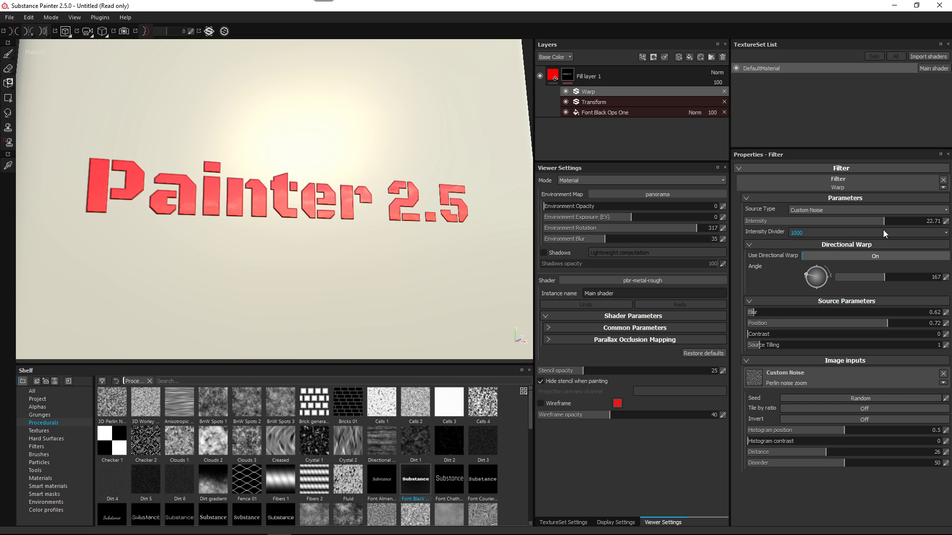
pyautogui.click(855, 256)
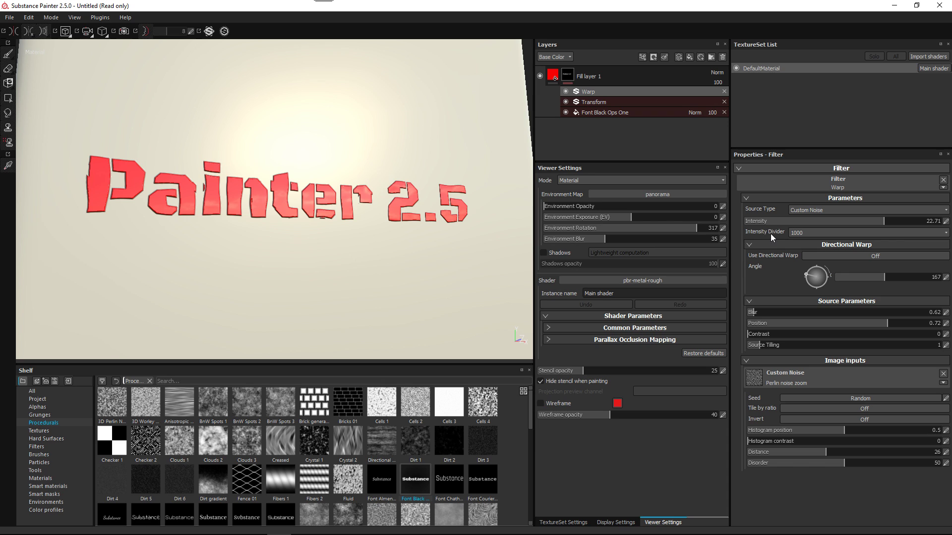
# - Set the Warp filter's Intensity Divider to 10 and its Intensity to 0.65
pyautogui.click(905, 231)
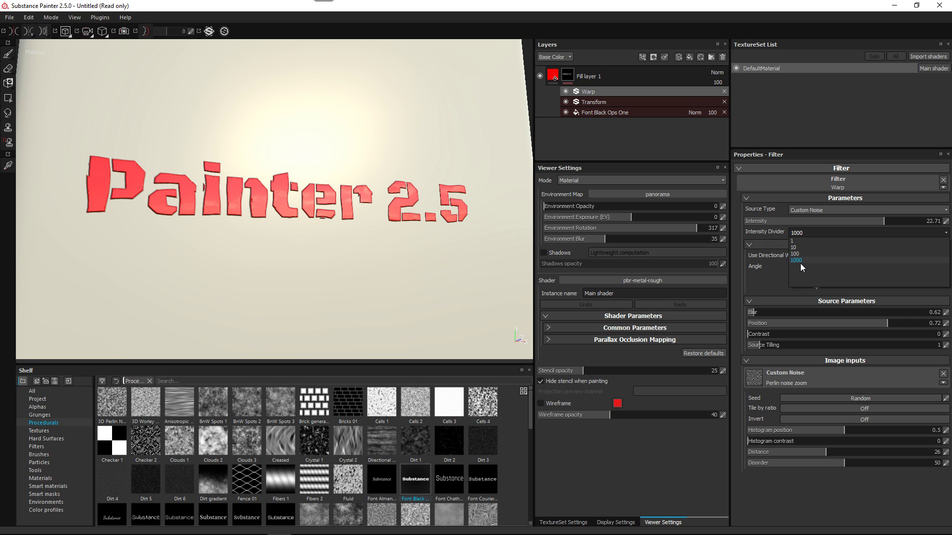
pyautogui.click(805, 248)
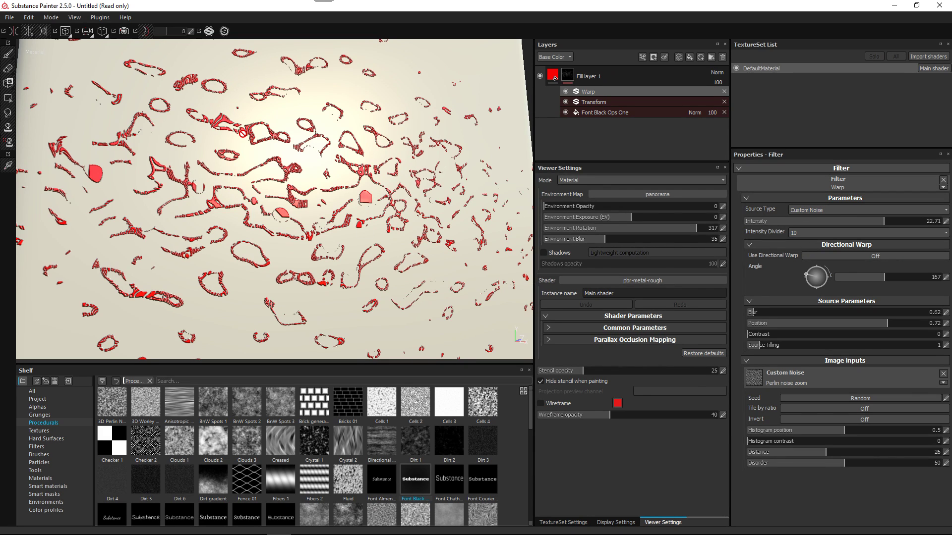
pyautogui.moveTo(814, 221); pyautogui.dragTo(747, 218)
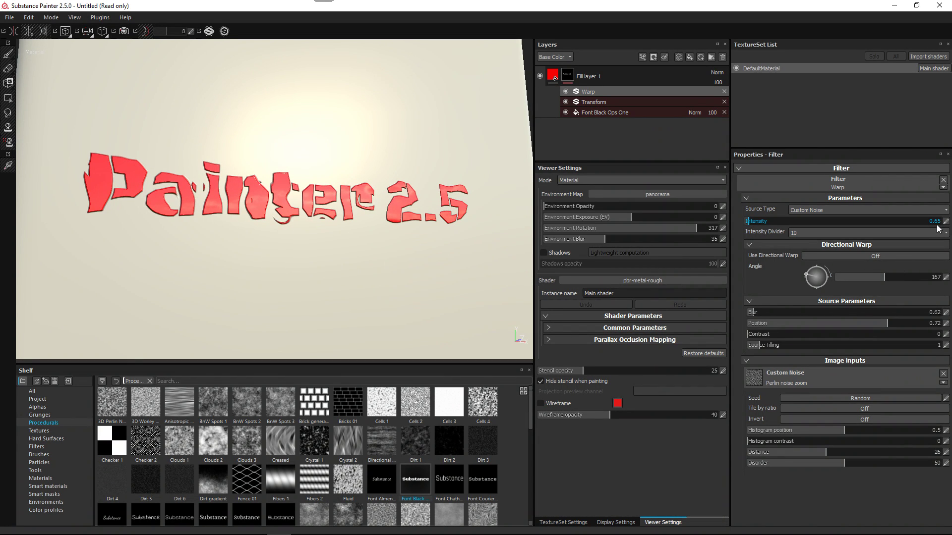
# - Set the Warp filter's Intensity Divider to 100 and its Intensity to 4.2
pyautogui.click(806, 233)
pyautogui.click(797, 255)
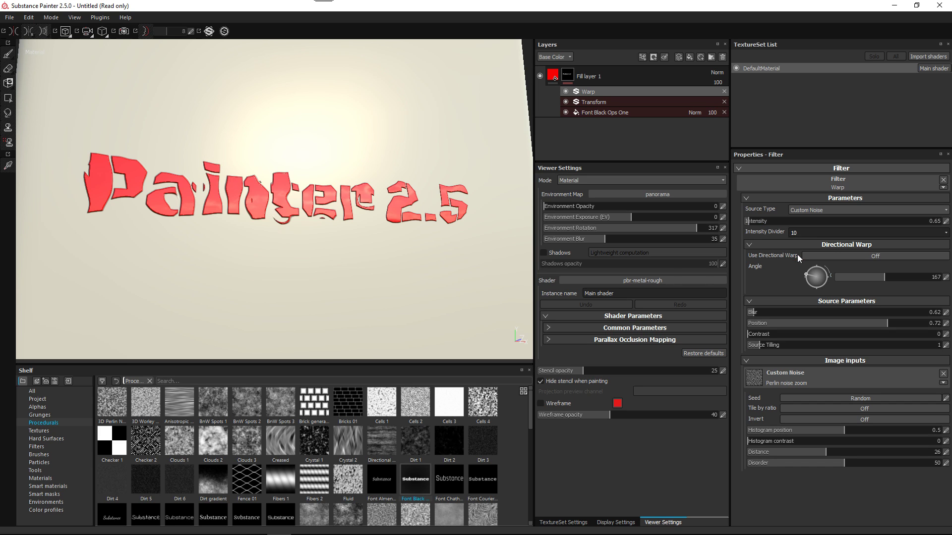
pyautogui.moveTo(757, 222); pyautogui.dragTo(770, 233)
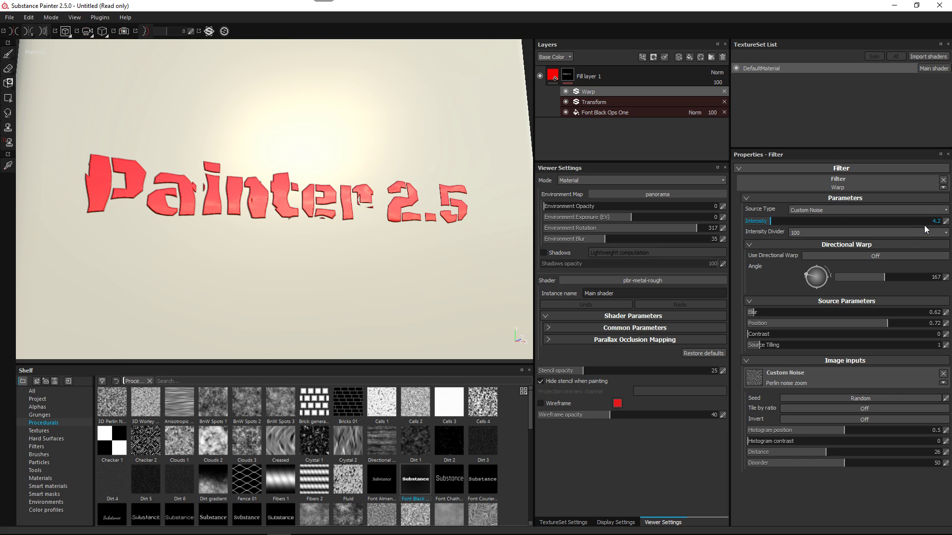
# - Set the Warp filter's Intensity Divider to 1000 and raise its Intensity to 32
pyautogui.click(804, 232)
pyautogui.click(795, 261)
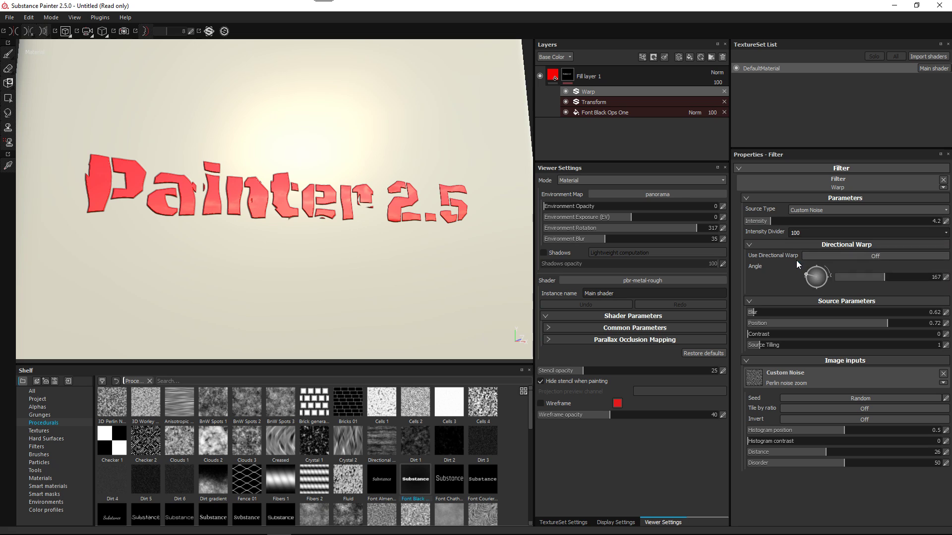
pyautogui.moveTo(775, 220); pyautogui.dragTo(941, 233)
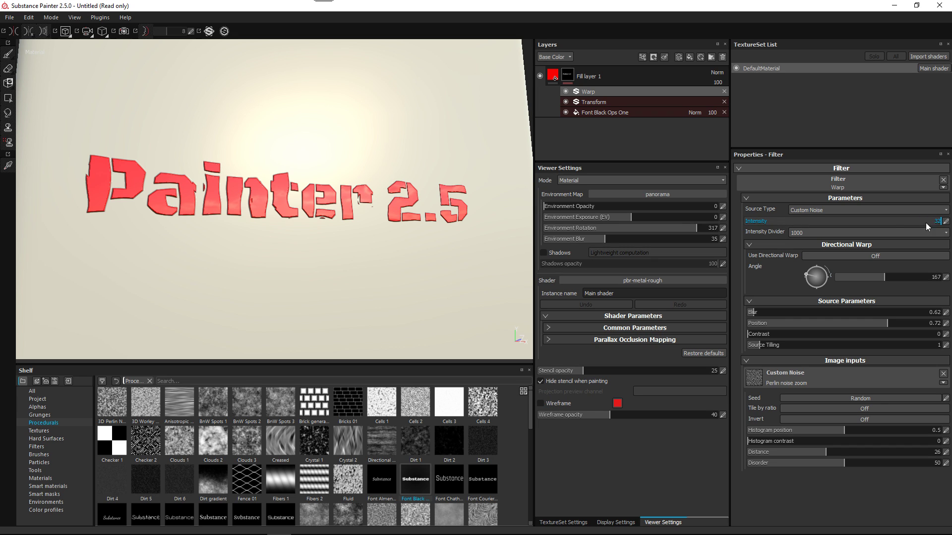
# - Set the Warp filter's Intensity Divider to 100 and lower its Intensity to 5.17
pyautogui.click(819, 235)
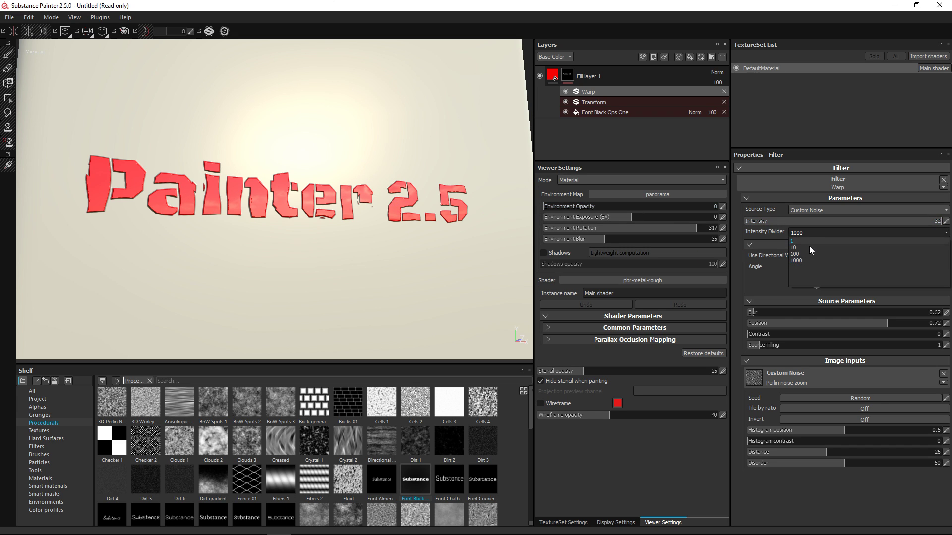
pyautogui.click(805, 255)
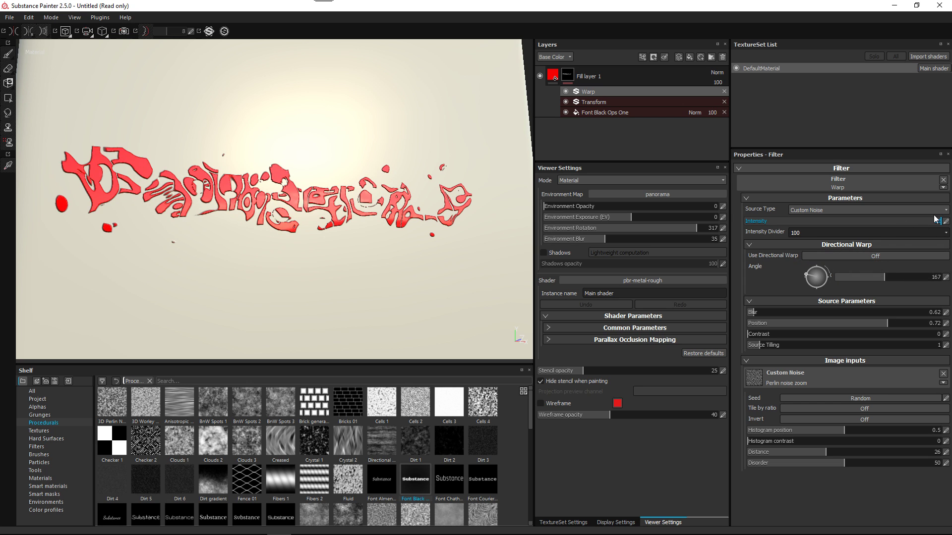
pyautogui.moveTo(935, 223); pyautogui.dragTo(775, 234)
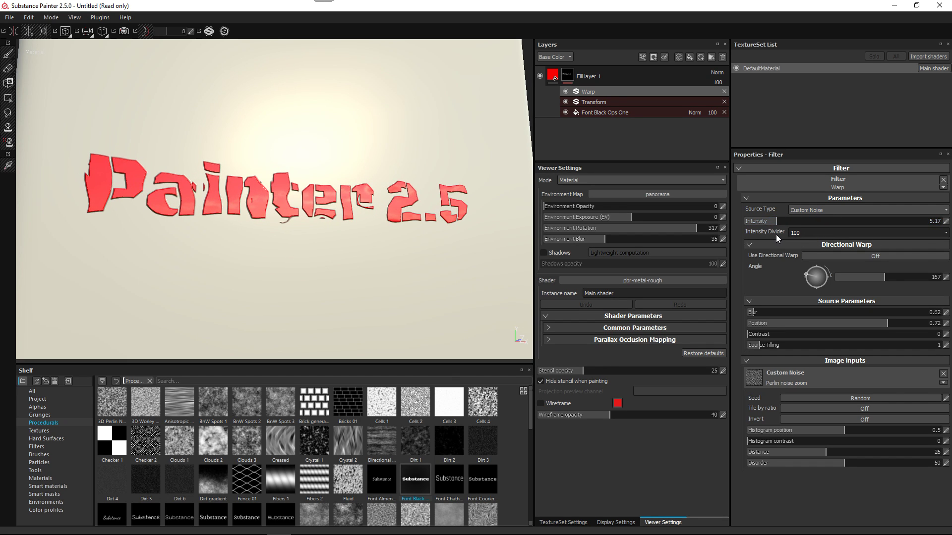
# - Return the Warp filter's Intensity Divider to 1000 and inspect the text on the cube face
pyautogui.click(794, 233)
pyautogui.click(792, 266)
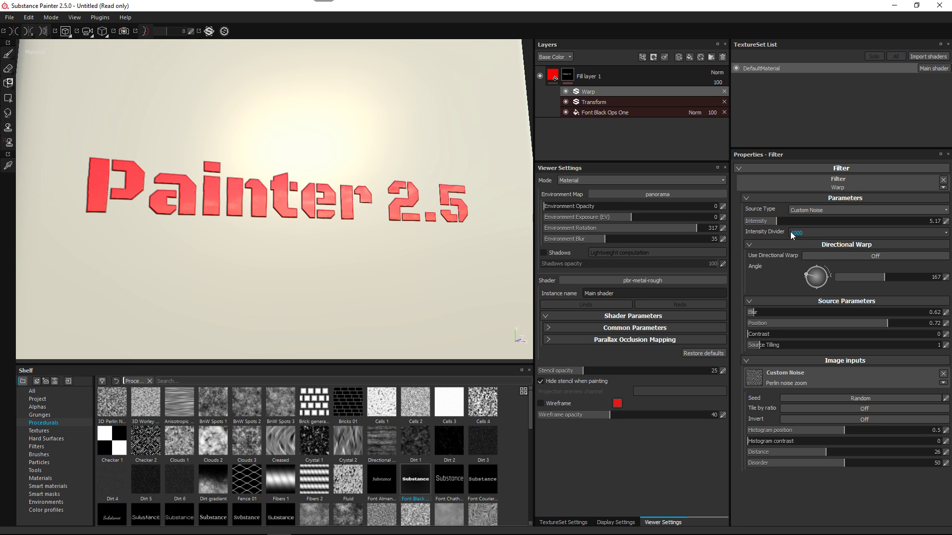
pyautogui.moveTo(205, 118)
pyautogui.keyDown('alt'); pyautogui.mouseDown(button='right')
pyautogui.moveTo(230, 164)
pyautogui.moveTo(274, 174)
pyautogui.mouseUp(button='right'); pyautogui.keyUp('alt')
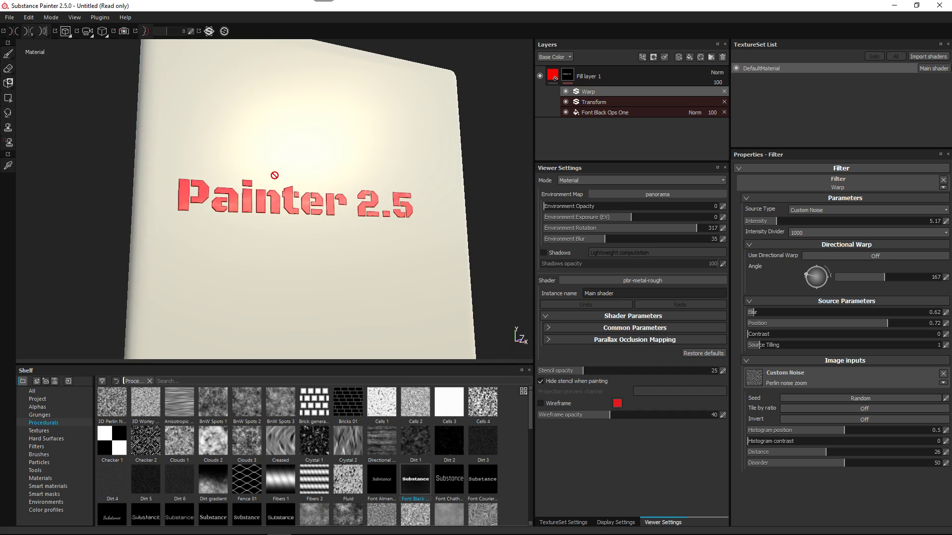
pyautogui.keyDown('alt'); pyautogui.moveTo(274, 174); pyautogui.dragTo(281, 187); pyautogui.keyUp('alt')
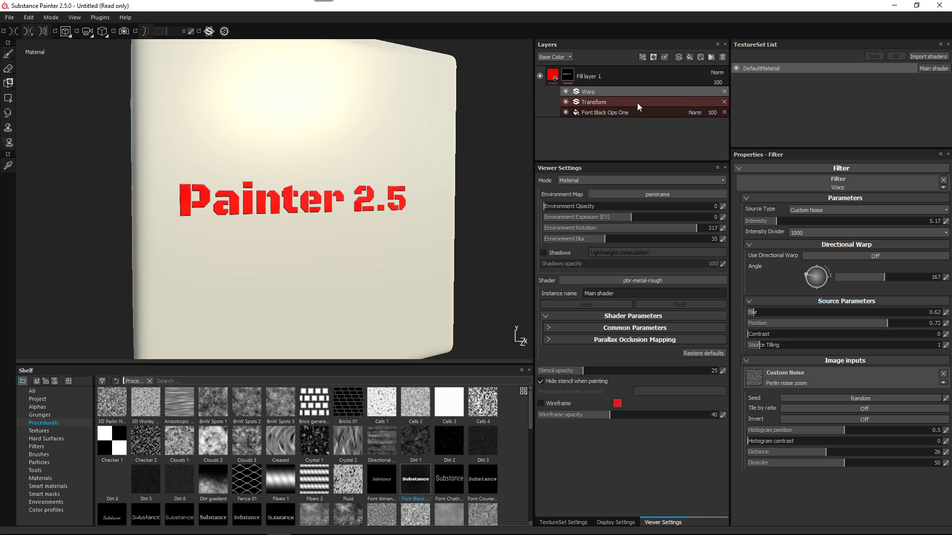
# - Select Fill layer 1 and open the recent sample project PreviewSphere.spp
pyautogui.click(666, 78)
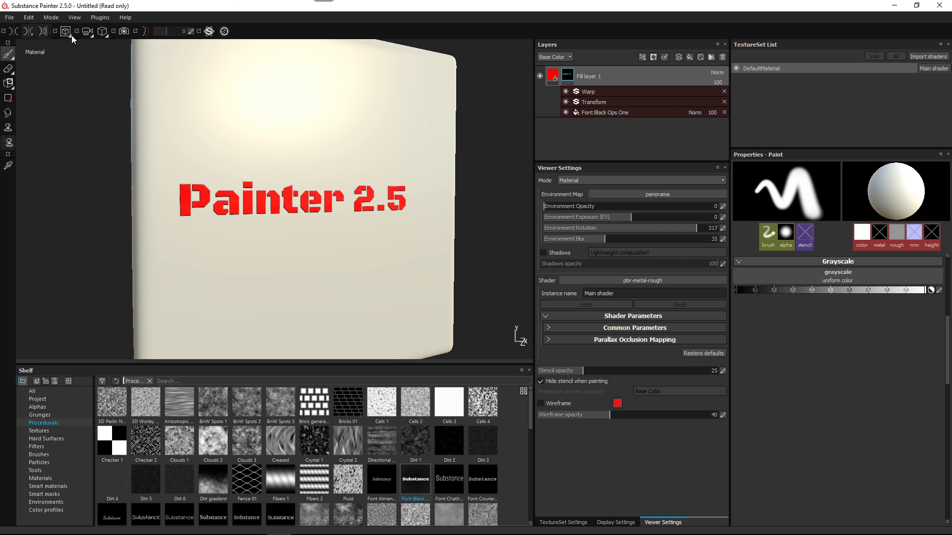
pyautogui.click(9, 17)
pyautogui.moveTo(25, 45)
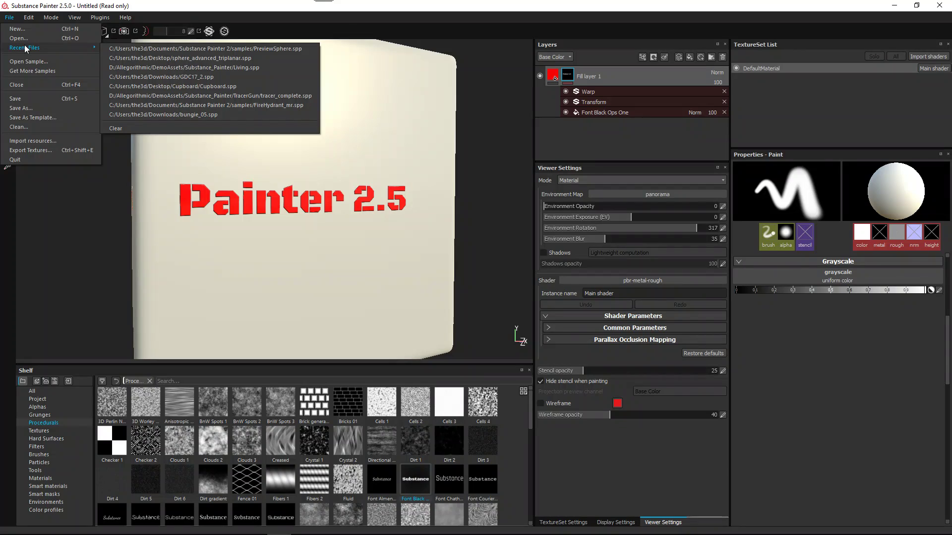
pyautogui.click(261, 48)
pyautogui.click(450, 287)
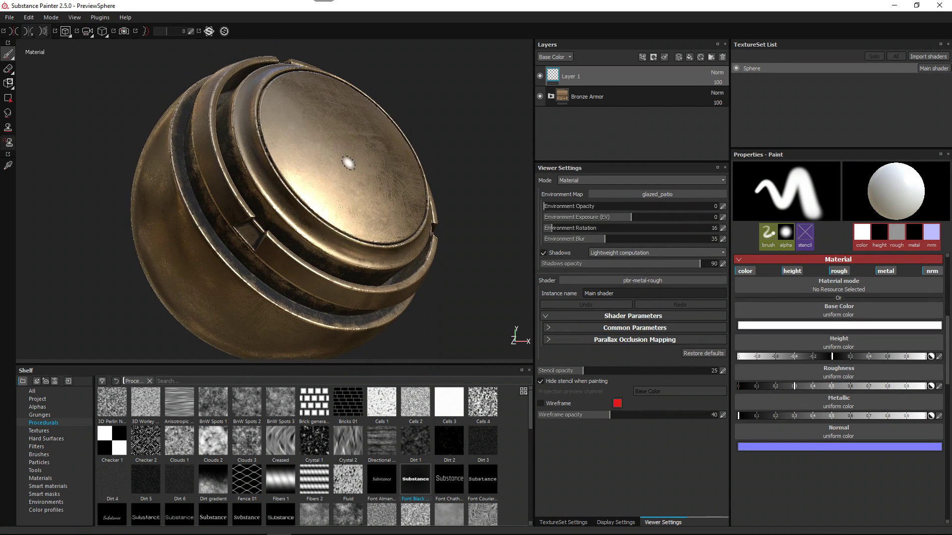
# - Look through the viewer and texture set settings, and expand the TextureSet section with its size, channels and additional maps
pyautogui.click(565, 523)
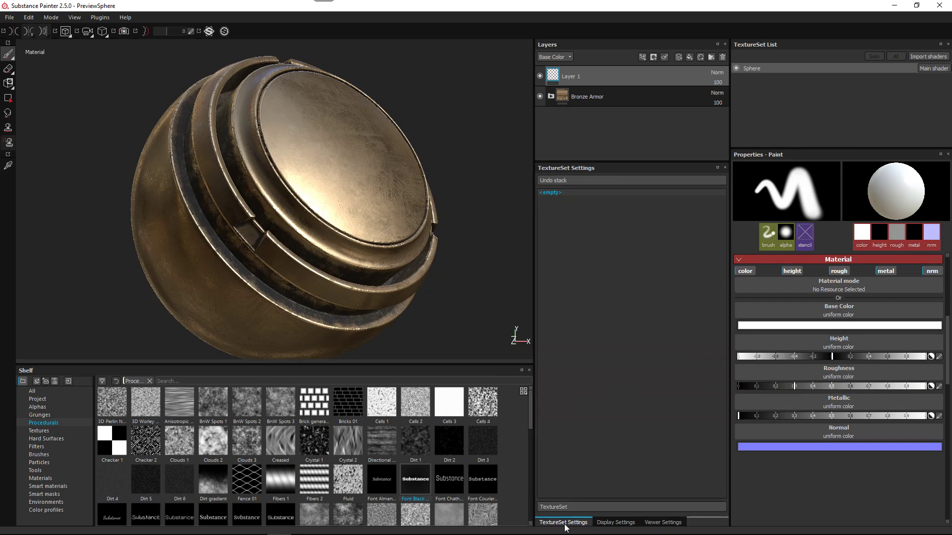
pyautogui.click(616, 525)
pyautogui.click(664, 524)
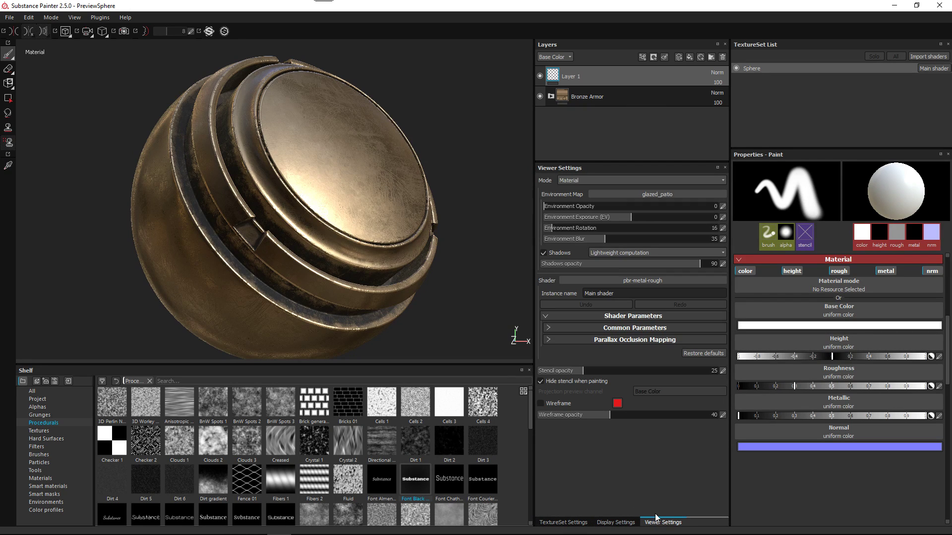
pyautogui.click(560, 524)
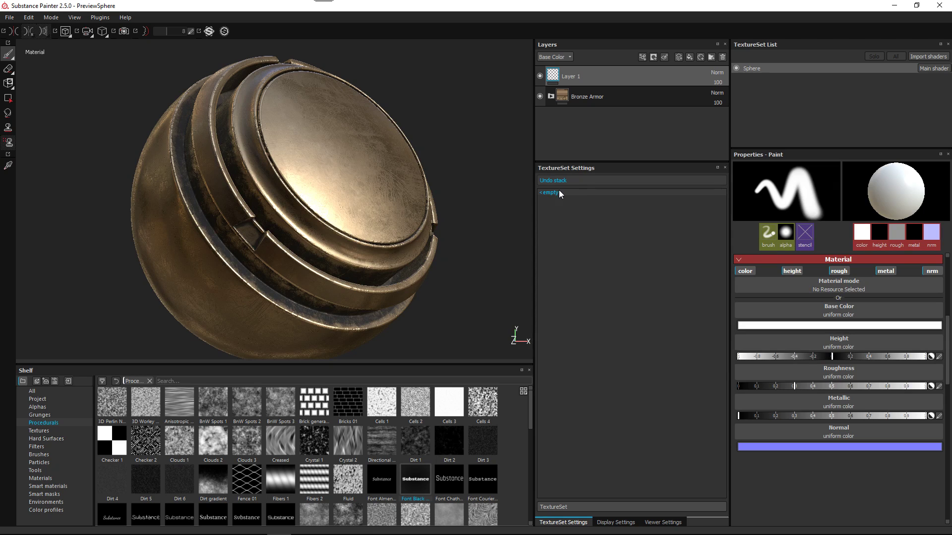
pyautogui.click(553, 507)
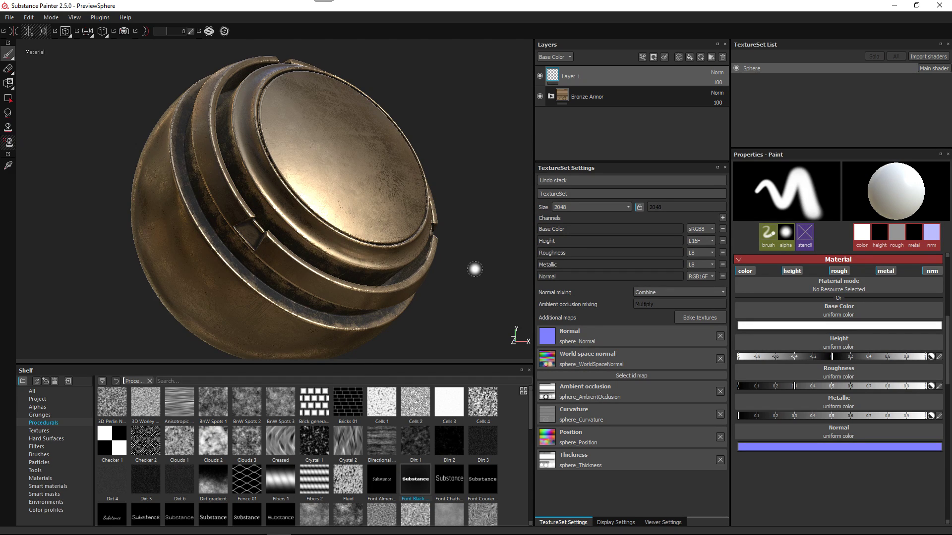
# - Expand the Bronze Armor folder, enlarge the layer list to show its whole contents, and select the folder
pyautogui.click(552, 97)
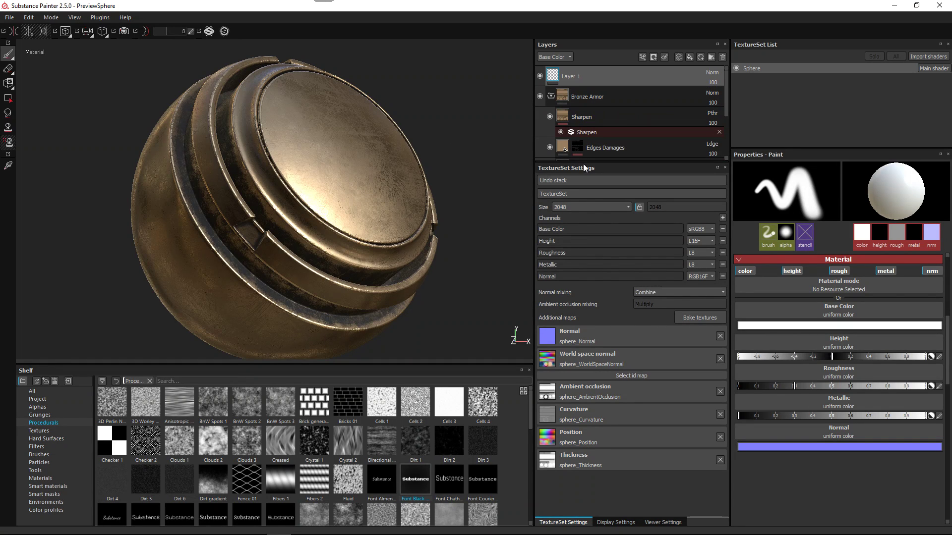
pyautogui.moveTo(588, 162); pyautogui.dragTo(588, 284)
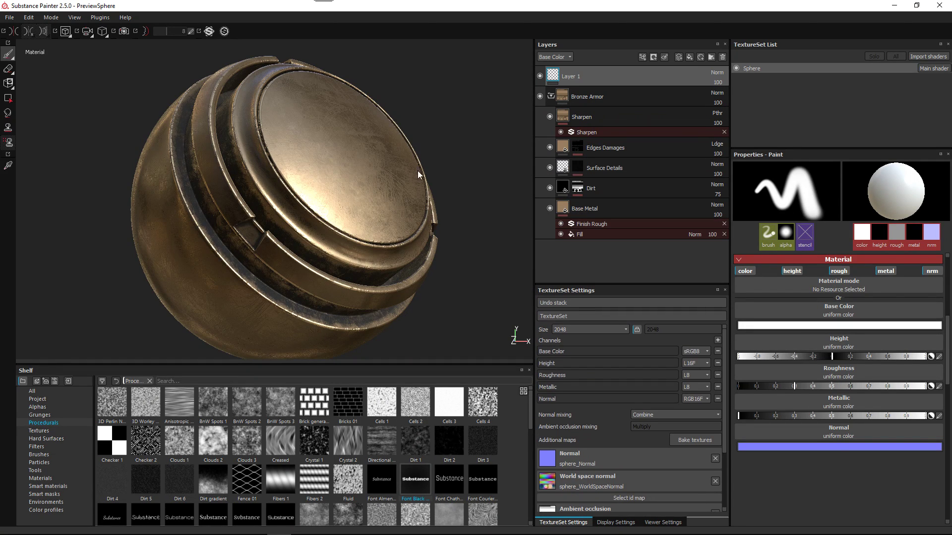
pyautogui.keyDown('alt'); pyautogui.moveTo(376, 160); pyautogui.dragTo(346, 144); pyautogui.keyUp('alt')
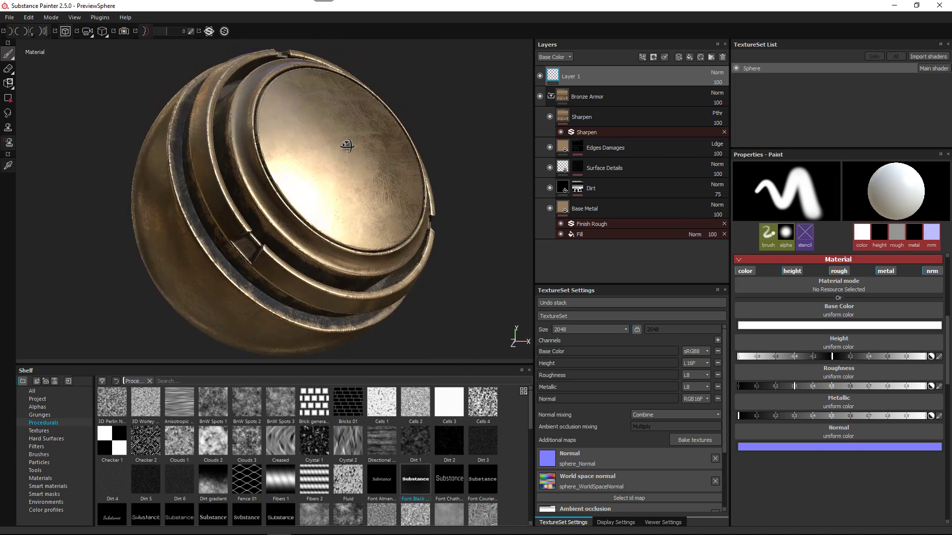
pyautogui.click(610, 96)
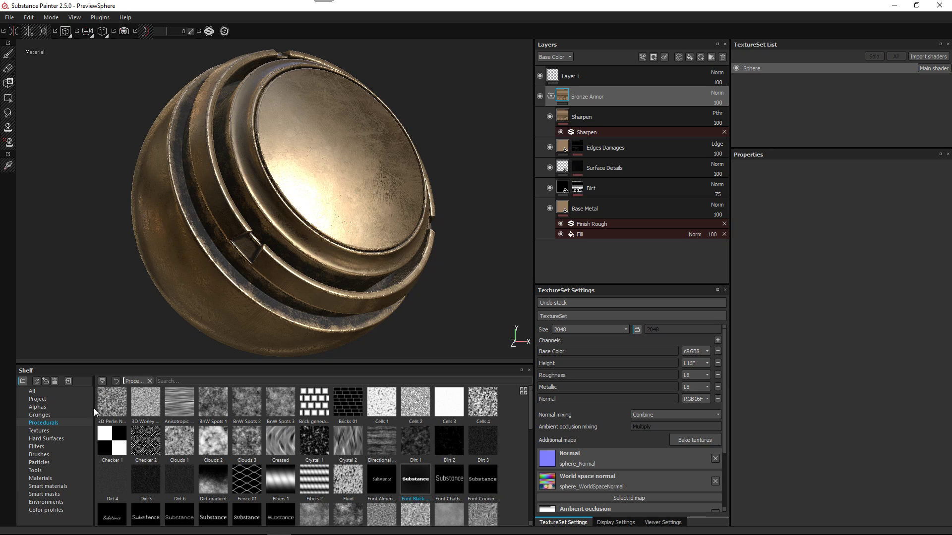
# - Add the Contrast Luminosity filter from the shelf's filters as a layer at the top of the Bronze Armor folder
pyautogui.click(45, 447)
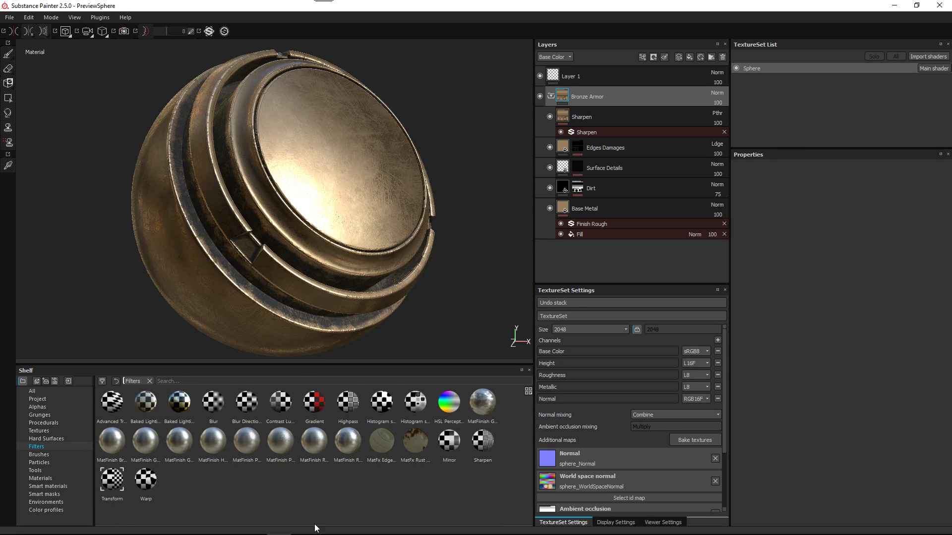
pyautogui.moveTo(487, 469)
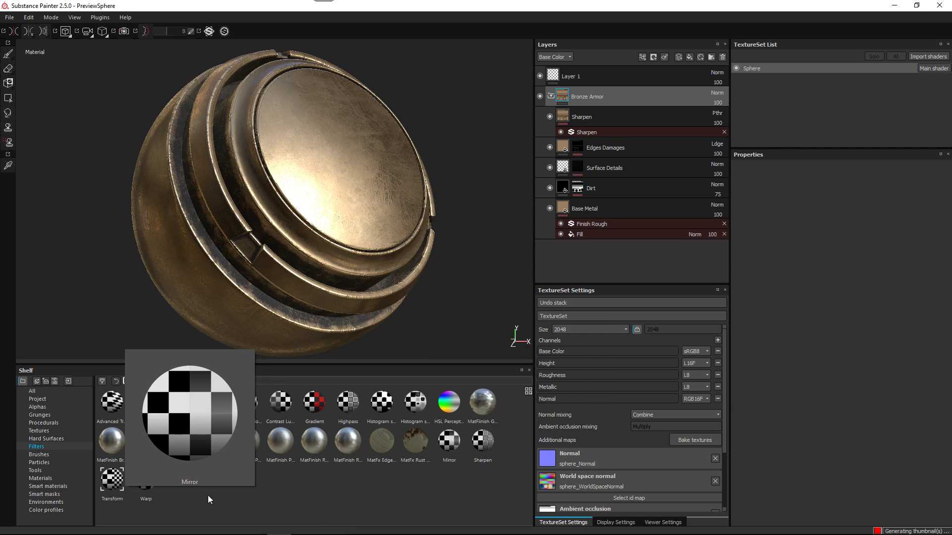
pyautogui.moveTo(489, 442)
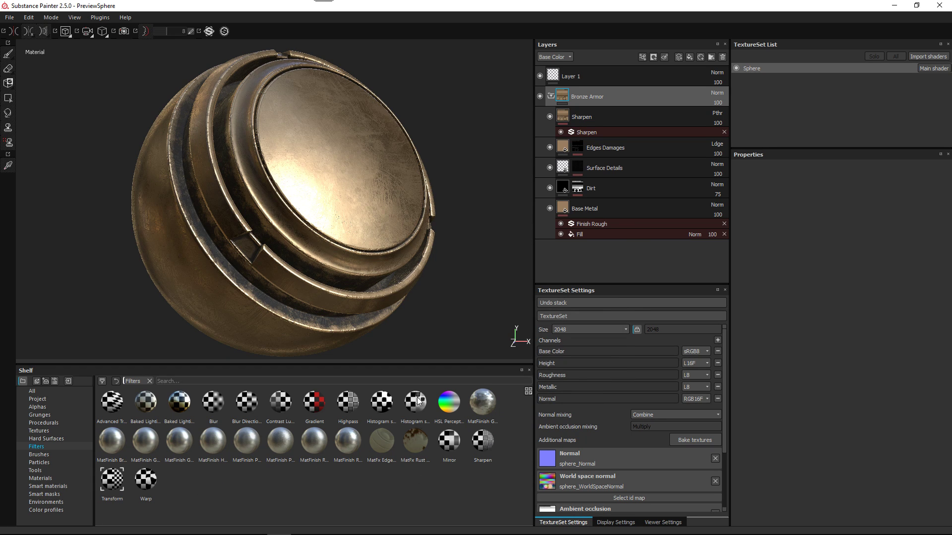
pyautogui.moveTo(418, 402)
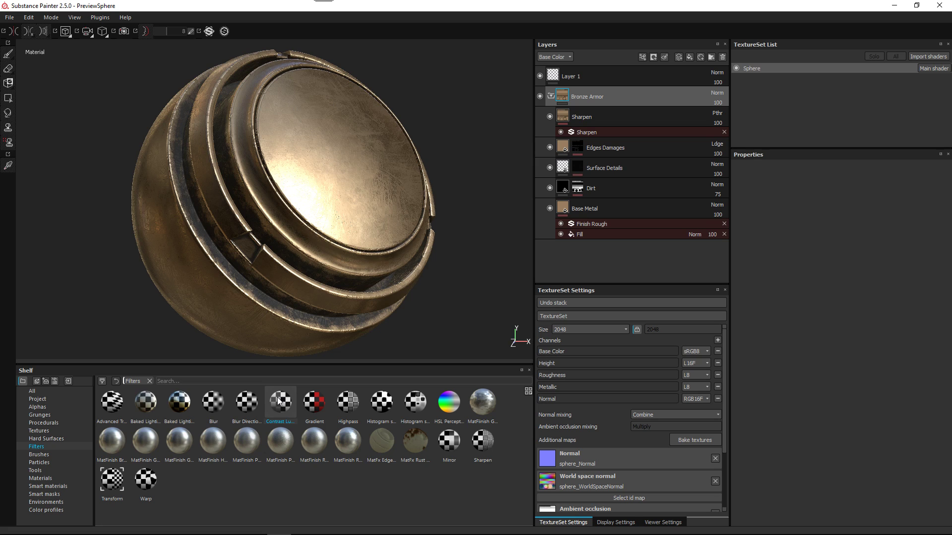
pyautogui.moveTo(278, 402); pyautogui.dragTo(642, 90)
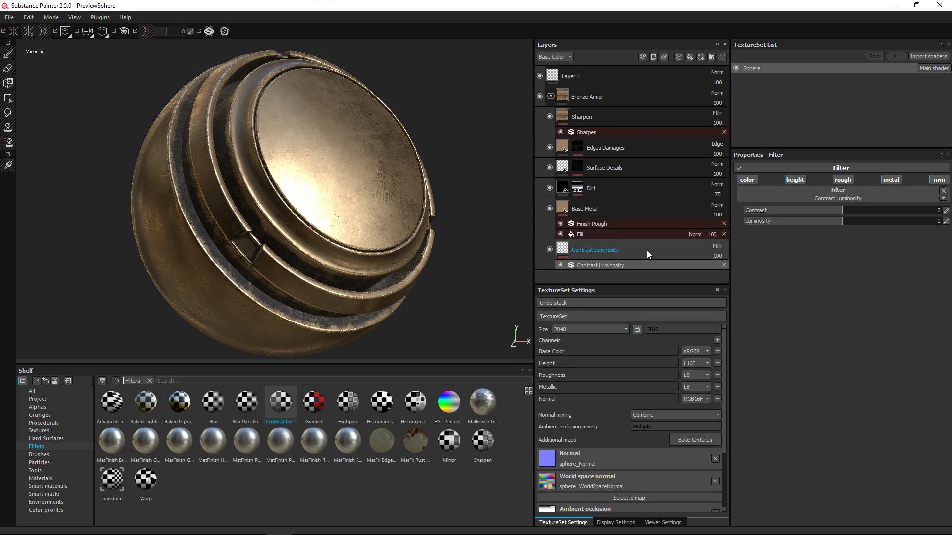
pyautogui.moveTo(595, 250); pyautogui.dragTo(615, 109)
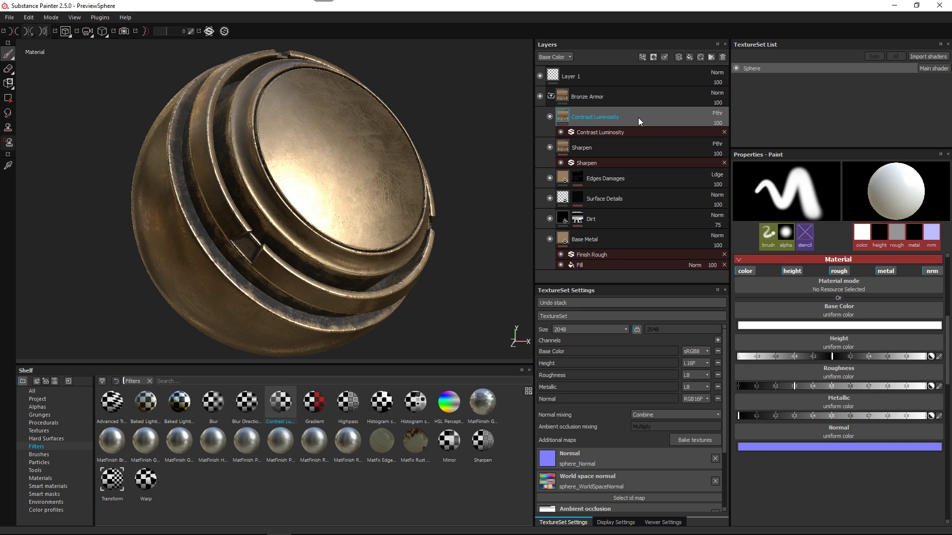
# - Examine the blending modes available for the Contrast Luminosity layer, including Passthrough
pyautogui.click(717, 114)
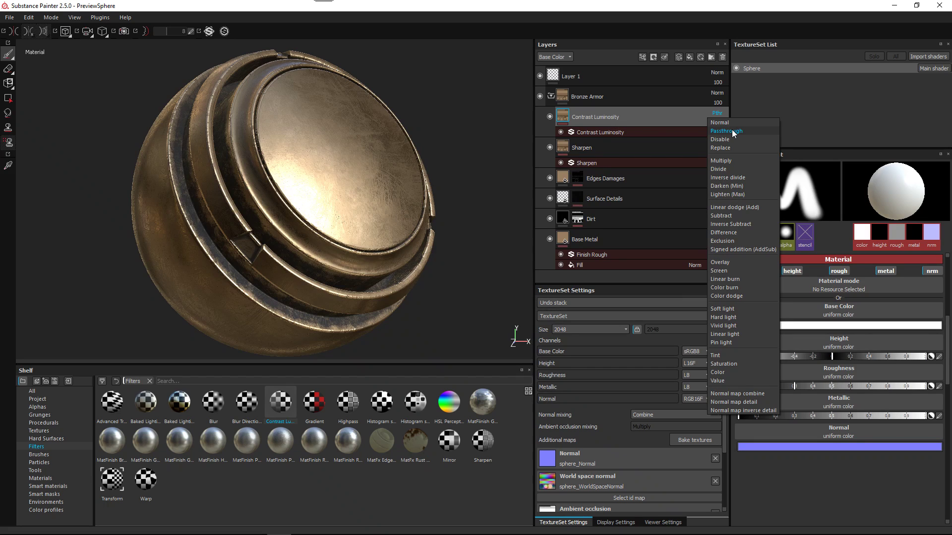
pyautogui.click(667, 119)
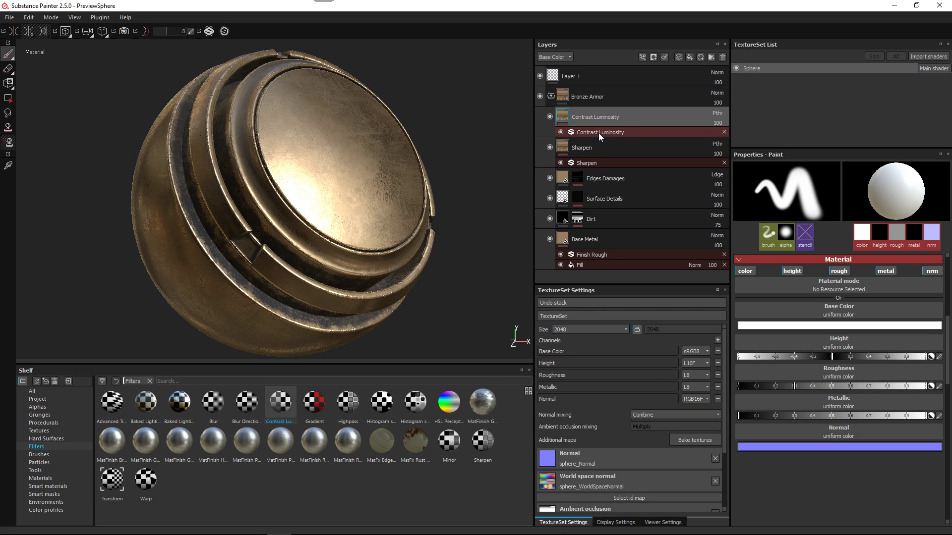
pyautogui.click(716, 114)
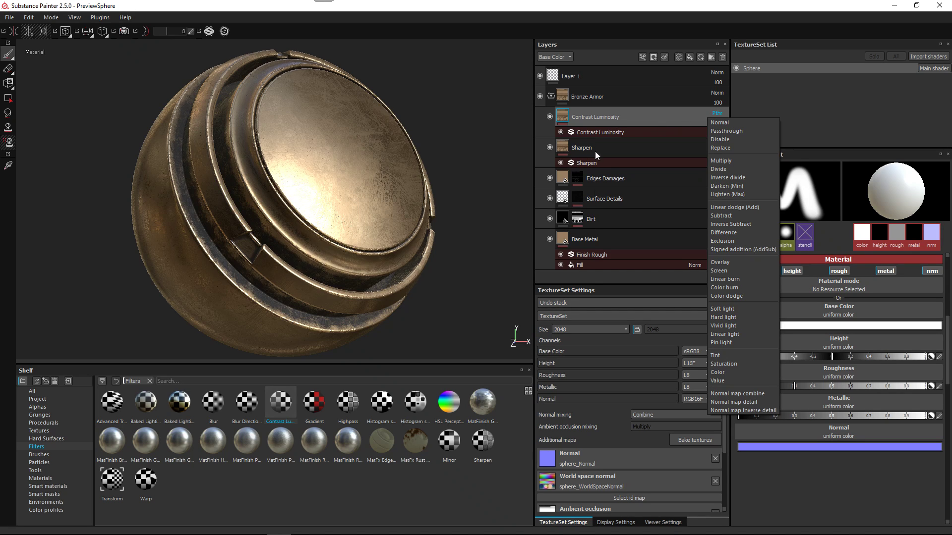
pyautogui.click(659, 111)
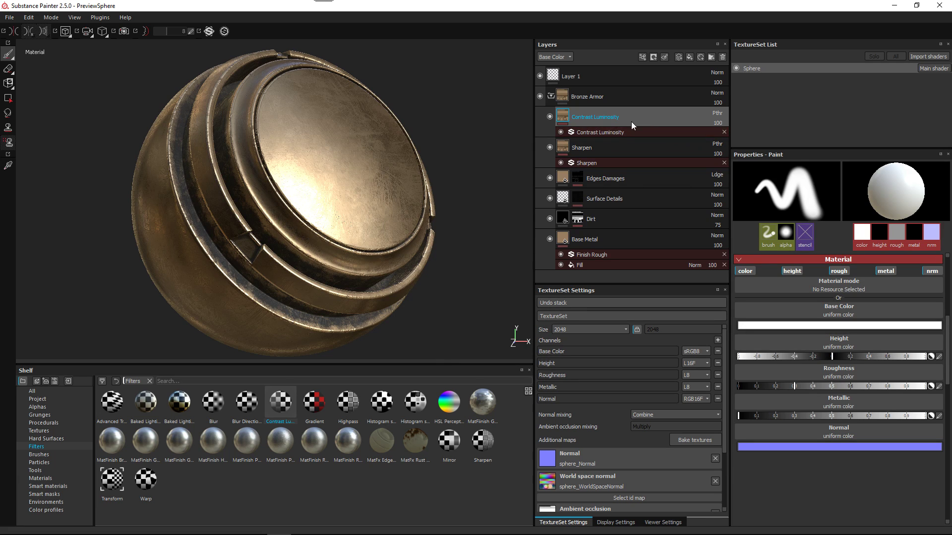
# - Set the Contrast Luminosity filter's Contrast to 0.19 and Luminosity to -0.05
pyautogui.click(606, 134)
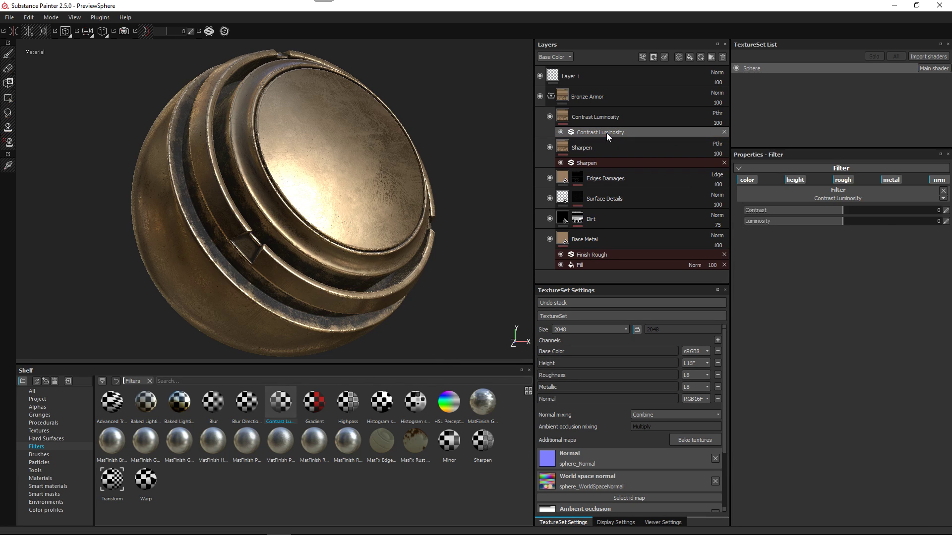
pyautogui.click(857, 212)
pyautogui.moveTo(874, 216)
pyautogui.mouseDown()
pyautogui.moveTo(888, 218)
pyautogui.moveTo(829, 221)
pyautogui.moveTo(862, 211)
pyautogui.mouseUp()
# - Delete the Contrast Luminosity layer and add the HSL Perceptive filter above Sharpen in the Bronze Armor folder
pyautogui.click(639, 121)
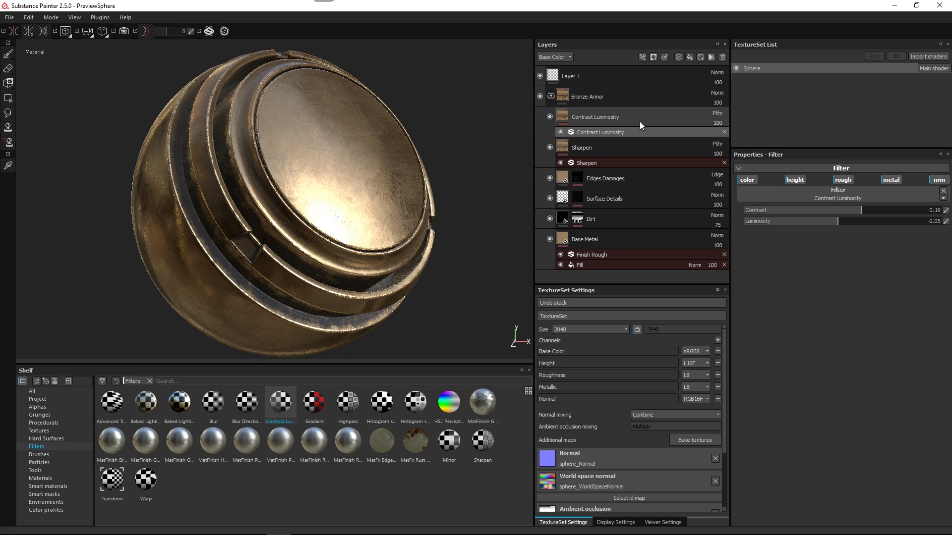
pyautogui.click(722, 57)
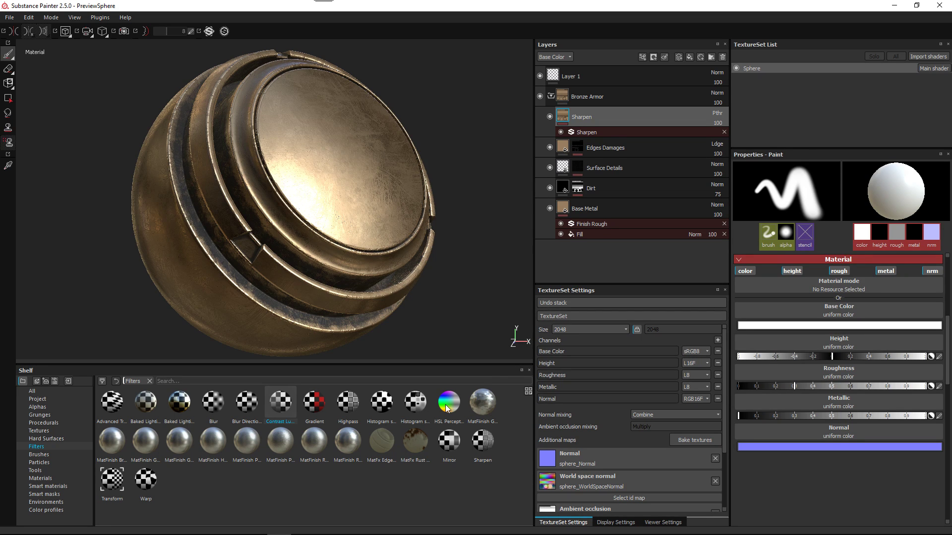
pyautogui.moveTo(447, 408)
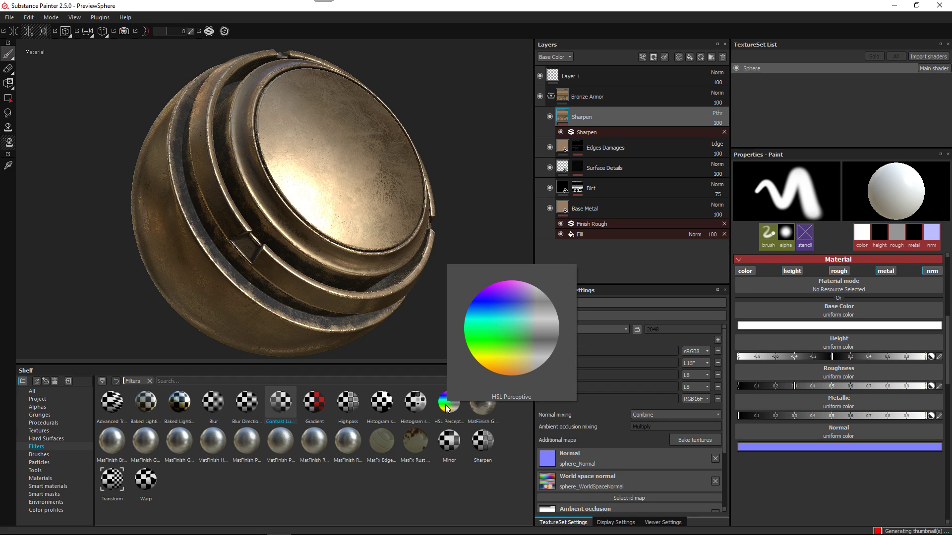
pyautogui.moveTo(447, 408); pyautogui.dragTo(609, 109)
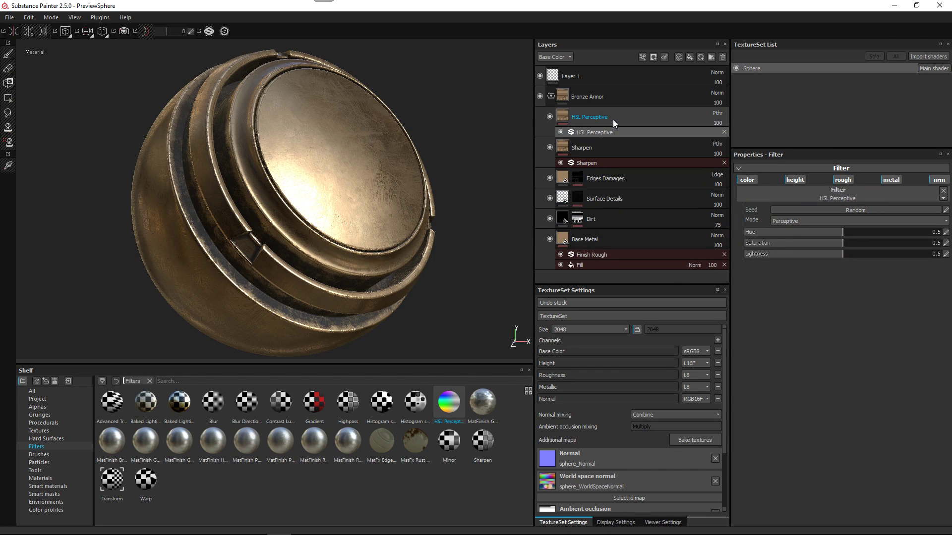
pyautogui.press('1')
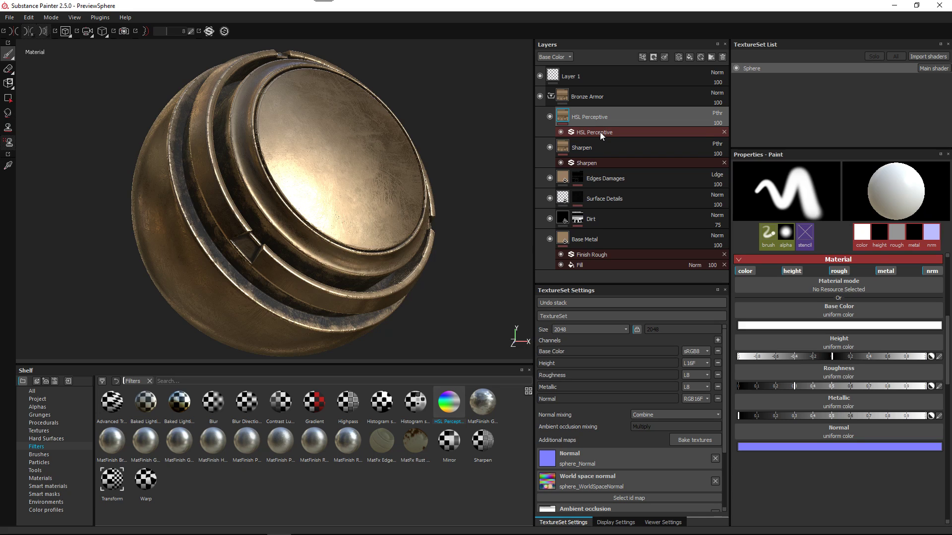
# - Keep the HSL Perceptive filter in Perceptive mode and set Hue to 0.51, Saturation to 0.49 and Lightness to 0.43
pyautogui.click(599, 132)
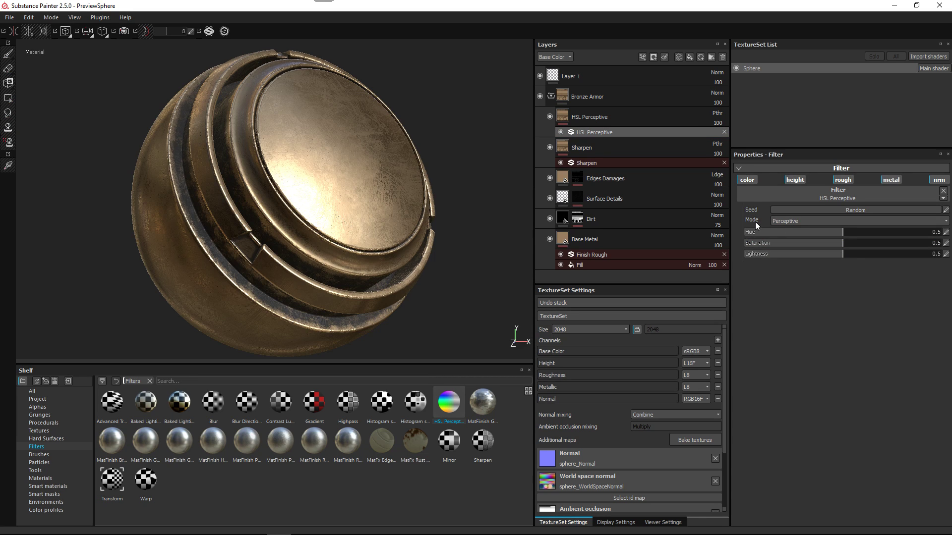
pyautogui.click(793, 221)
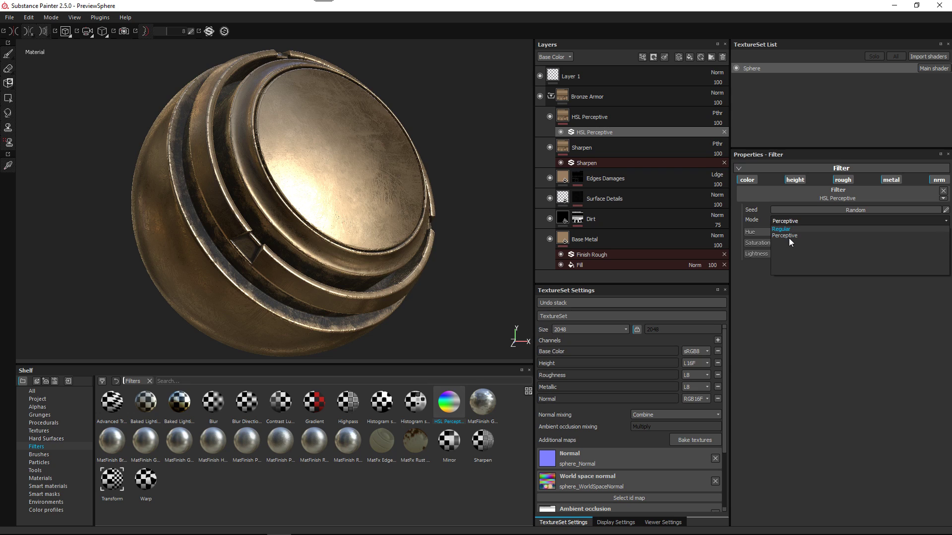
pyautogui.click(785, 237)
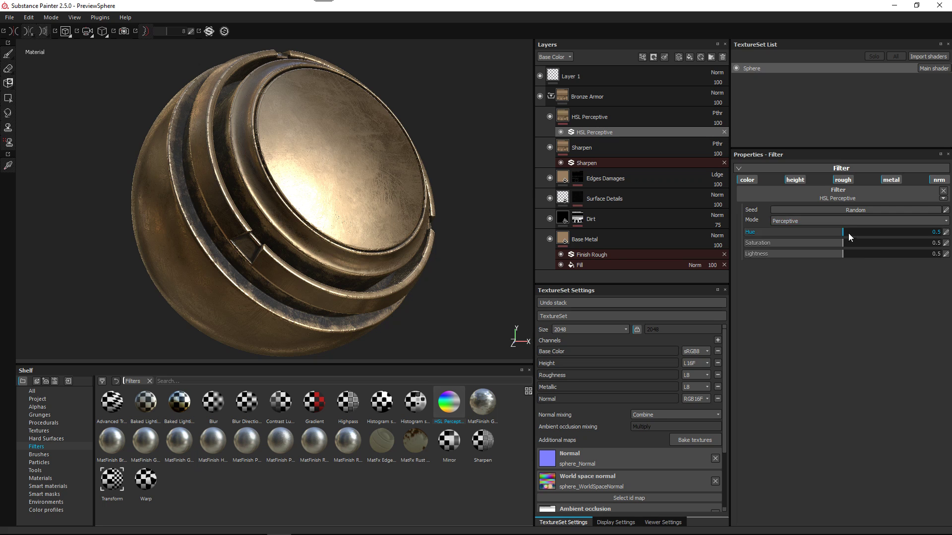
pyautogui.moveTo(847, 233)
pyautogui.mouseDown()
pyautogui.moveTo(855, 234)
pyautogui.moveTo(837, 231)
pyautogui.moveTo(854, 246)
pyautogui.moveTo(827, 246)
pyautogui.moveTo(847, 234)
pyautogui.moveTo(849, 254)
pyautogui.moveTo(829, 254)
pyautogui.moveTo(846, 236)
pyautogui.moveTo(858, 240)
pyautogui.moveTo(845, 238)
pyautogui.mouseUp()
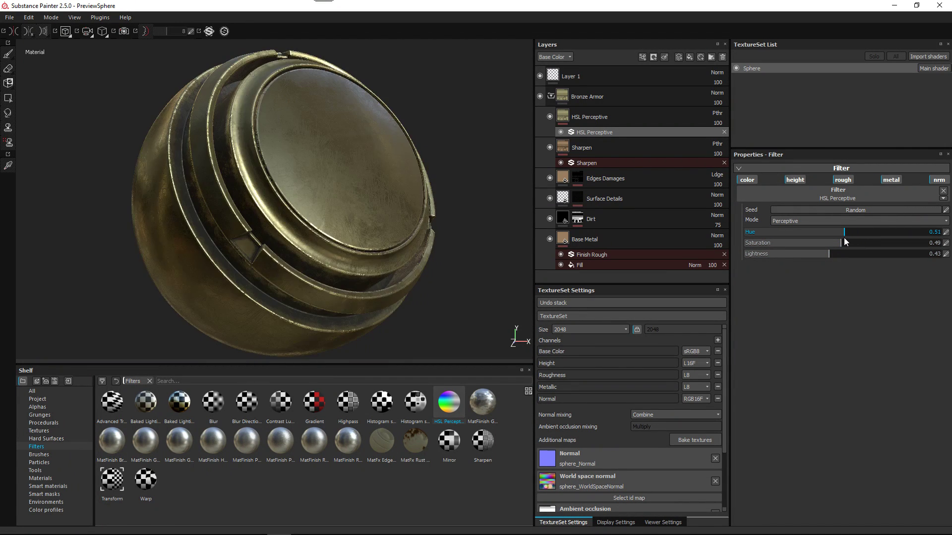
pyautogui.click(610, 118)
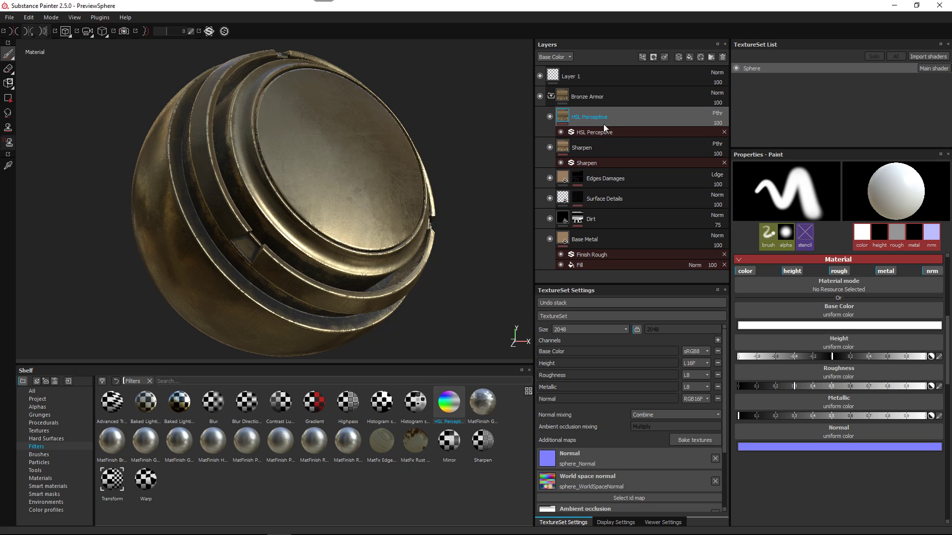
# - Collapse the Bronze Armor folder and delete it together with Layer 1, leaving the layer stack empty
pyautogui.click(550, 96)
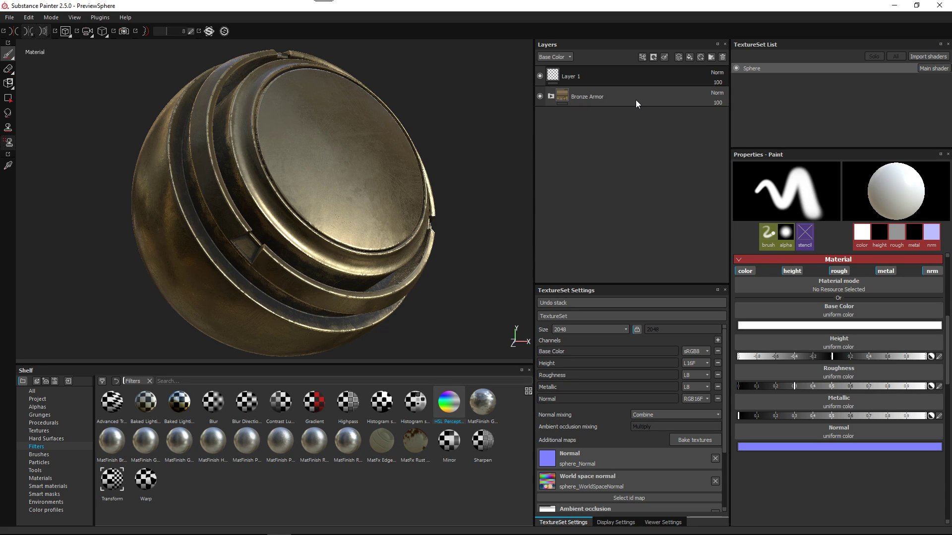
pyautogui.click(636, 99)
pyautogui.click(722, 57)
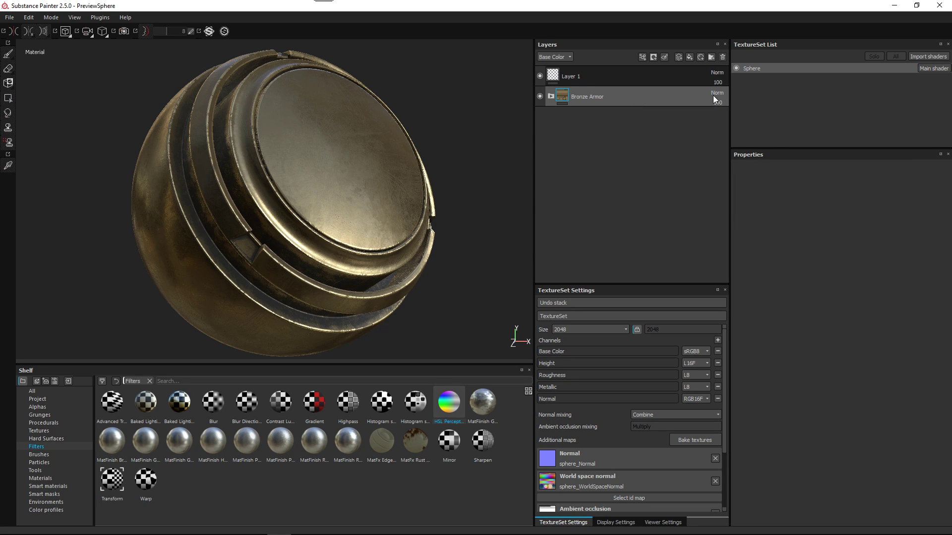
pyautogui.click(724, 56)
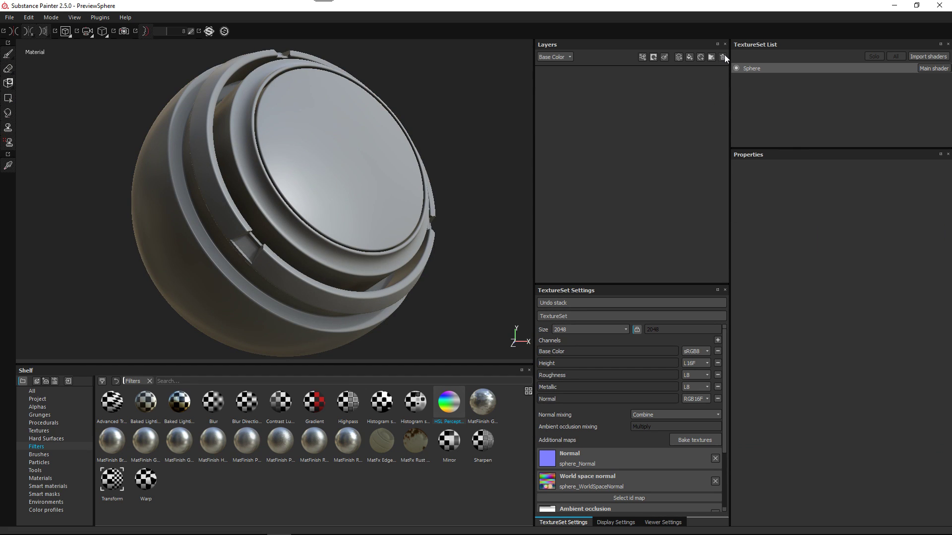
# - Turn off Shadows in the viewer settings, give those settings more room, and view the bare sphere
pyautogui.click(663, 523)
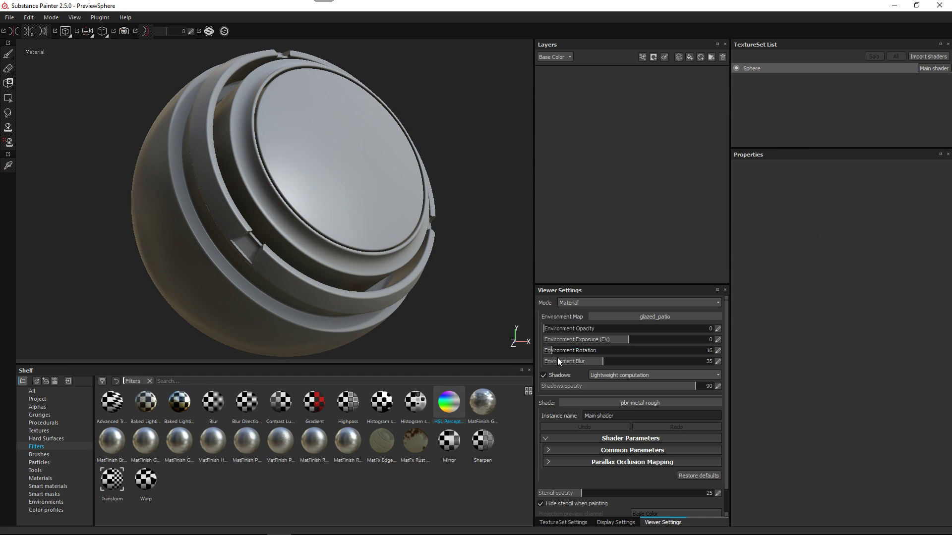
pyautogui.click(554, 373)
pyautogui.moveTo(599, 285); pyautogui.dragTo(601, 248)
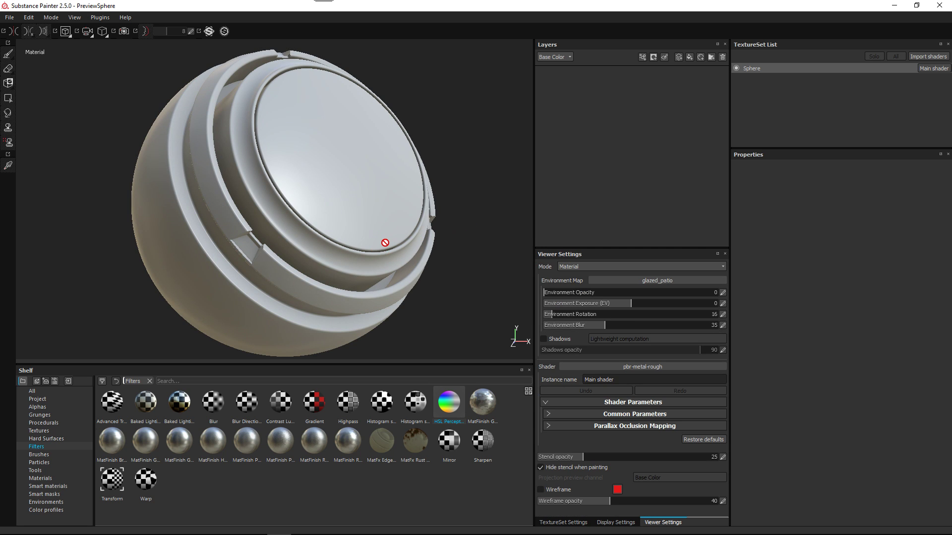
pyautogui.keyDown('alt'); pyautogui.moveTo(369, 240); pyautogui.dragTo(371, 223); pyautogui.keyUp('alt')
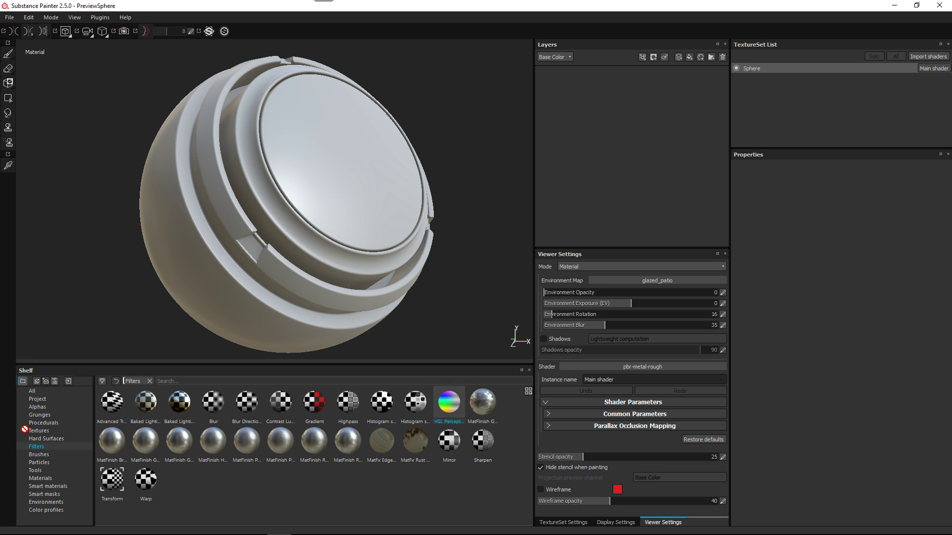
# - Add the Lizard scales material as a fill layer and set the environment rotation to 293
pyautogui.click(52, 479)
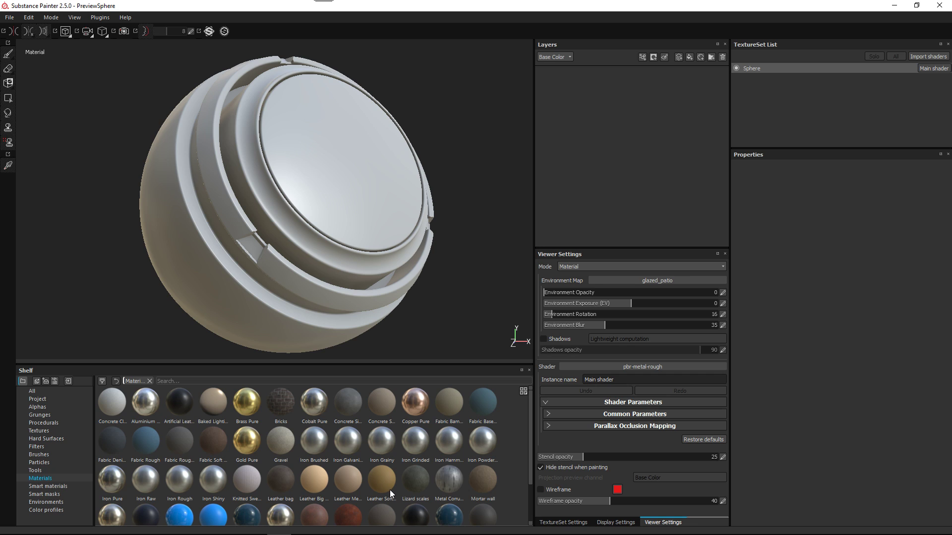
pyautogui.moveTo(392, 490)
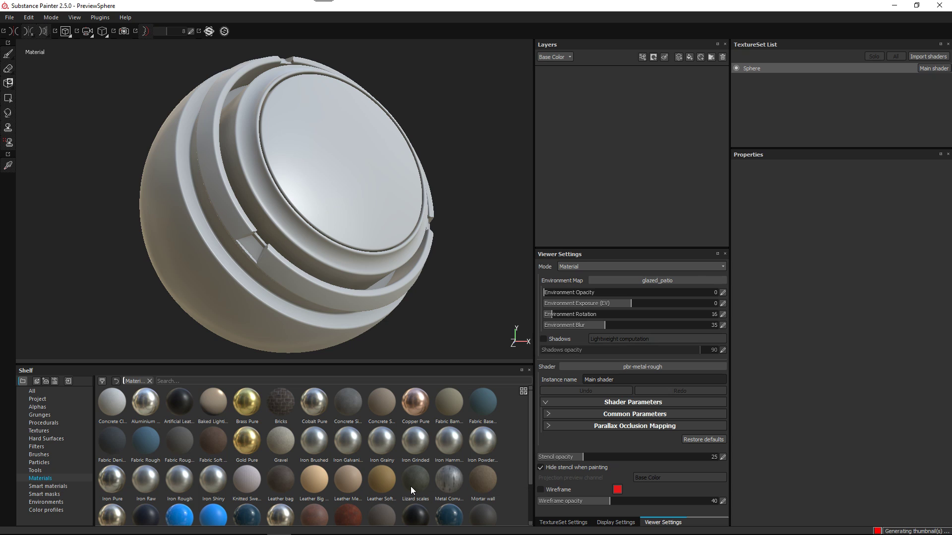
pyautogui.click(414, 480)
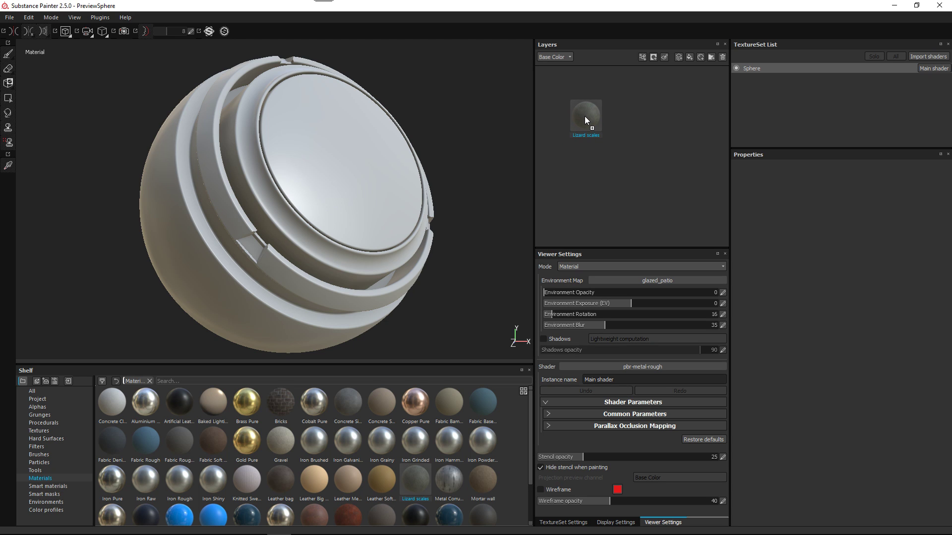
pyautogui.moveTo(585, 116); pyautogui.dragTo(585, 116)
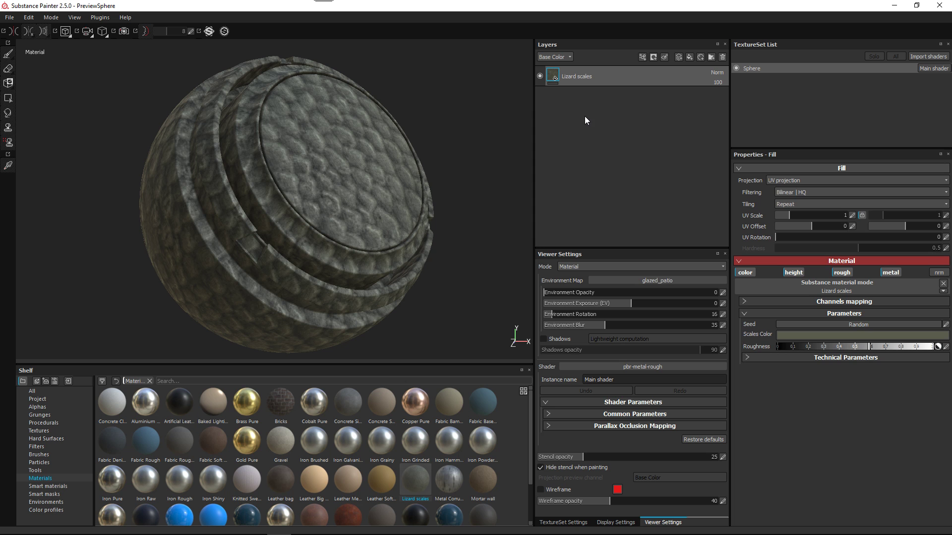
pyautogui.keyDown('alt'); pyautogui.moveTo(354, 207); pyautogui.dragTo(367, 224); pyautogui.keyUp('alt')
pyautogui.keyDown('shift'); pyautogui.moveTo(368, 224); pyautogui.dragTo(344, 227, button='right'); pyautogui.keyUp('shift')
pyautogui.keyDown('alt'); pyautogui.moveTo(344, 227); pyautogui.dragTo(535, 200); pyautogui.keyUp('alt')
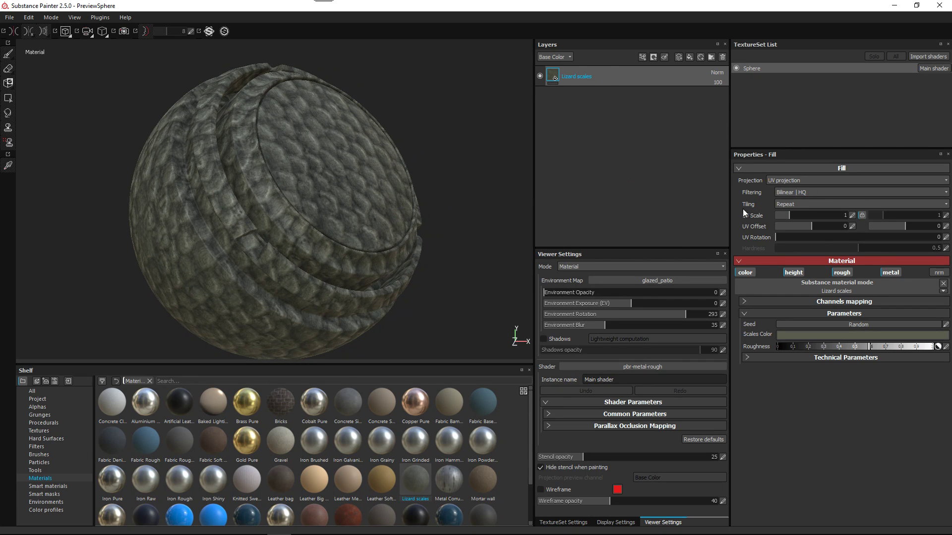
# - Try Tri-planar projection on the Lizard scales fill, inspect the scales up close, and return the fill to UV projection
pyautogui.click(778, 179)
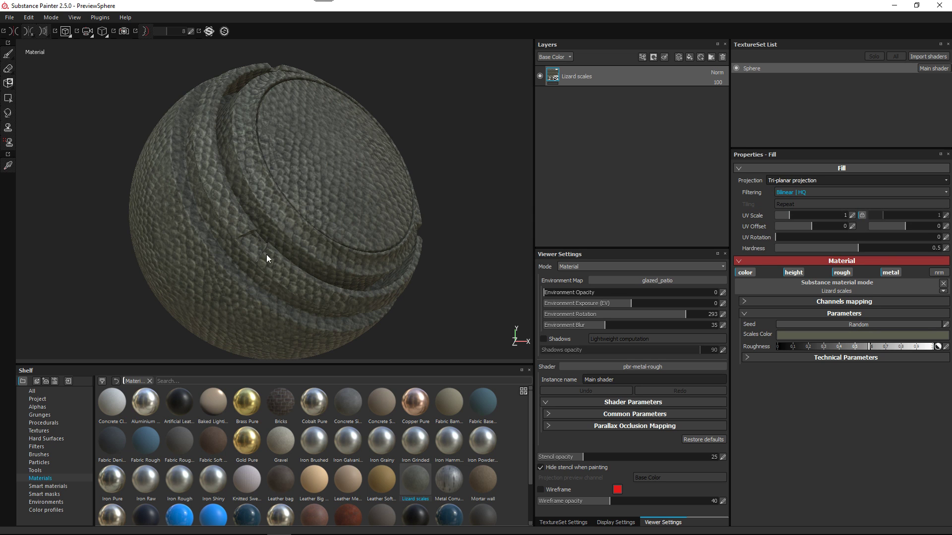
pyautogui.keyDown('alt'); pyautogui.moveTo(294, 205); pyautogui.dragTo(326, 218, button='right'); pyautogui.keyUp('alt')
pyautogui.keyDown('alt'); pyautogui.moveTo(326, 218); pyautogui.dragTo(332, 234); pyautogui.keyUp('alt')
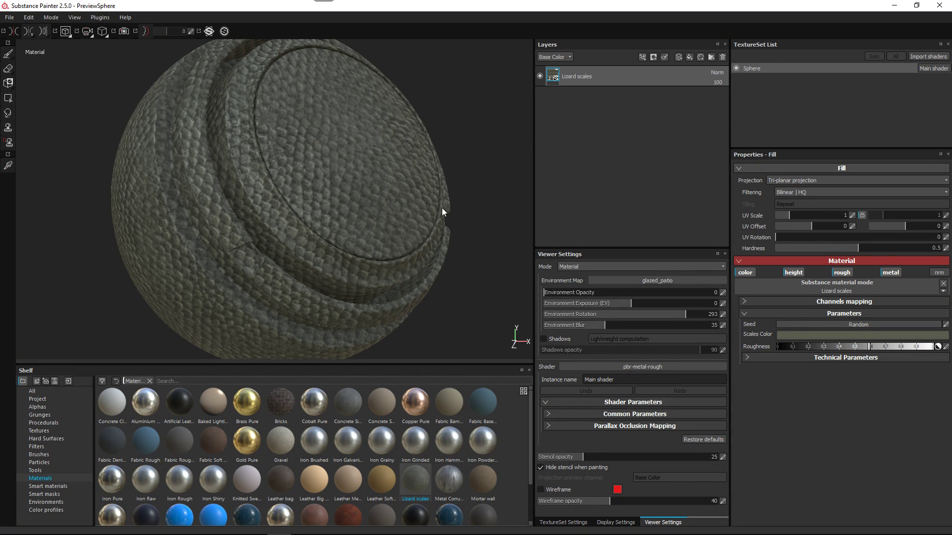
pyautogui.keyDown('alt'); pyautogui.moveTo(286, 179); pyautogui.dragTo(330, 225, button='right'); pyautogui.keyUp('alt')
pyautogui.keyDown('alt'); pyautogui.moveTo(329, 225); pyautogui.dragTo(374, 239); pyautogui.keyUp('alt')
pyautogui.keyDown('alt'); pyautogui.moveTo(374, 238); pyautogui.dragTo(368, 233, button='right'); pyautogui.keyUp('alt')
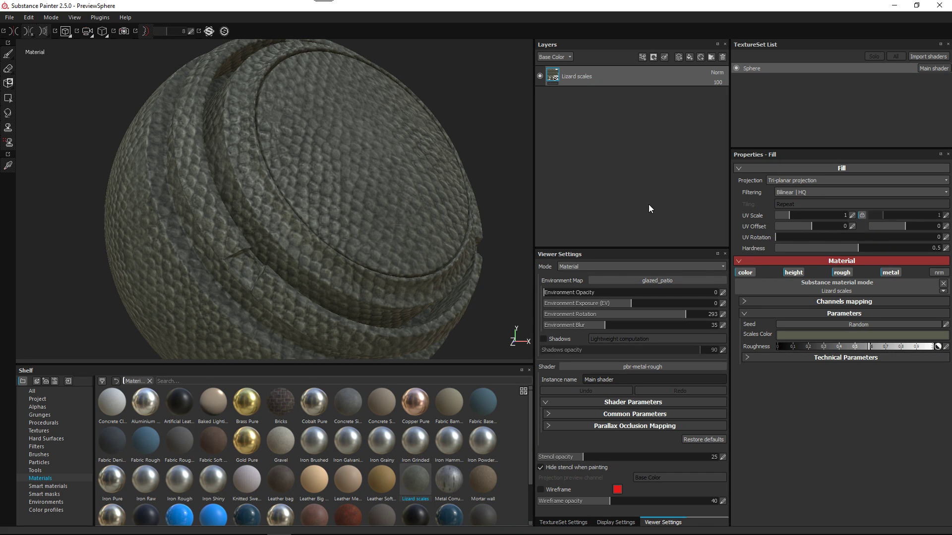
pyautogui.click(778, 180)
pyautogui.click(785, 190)
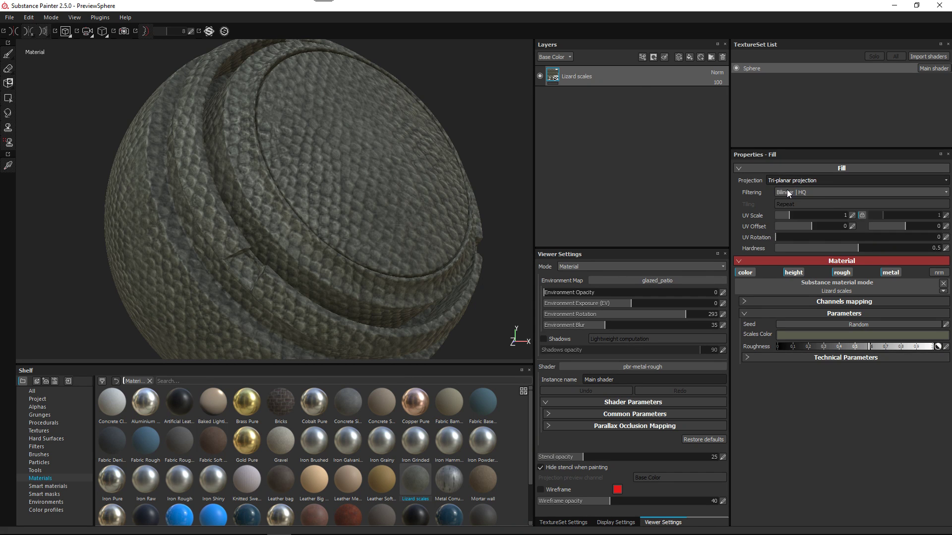
pyautogui.moveTo(281, 154)
pyautogui.keyDown('alt'); pyautogui.mouseDown()
pyautogui.moveTo(326, 197)
pyautogui.moveTo(347, 199)
pyautogui.mouseUp(); pyautogui.keyUp('alt')
# - Add an Advanced Tri-Planar filter to the Lizard scales layer and shrink the shelf to enlarge the viewport
pyautogui.click(640, 56)
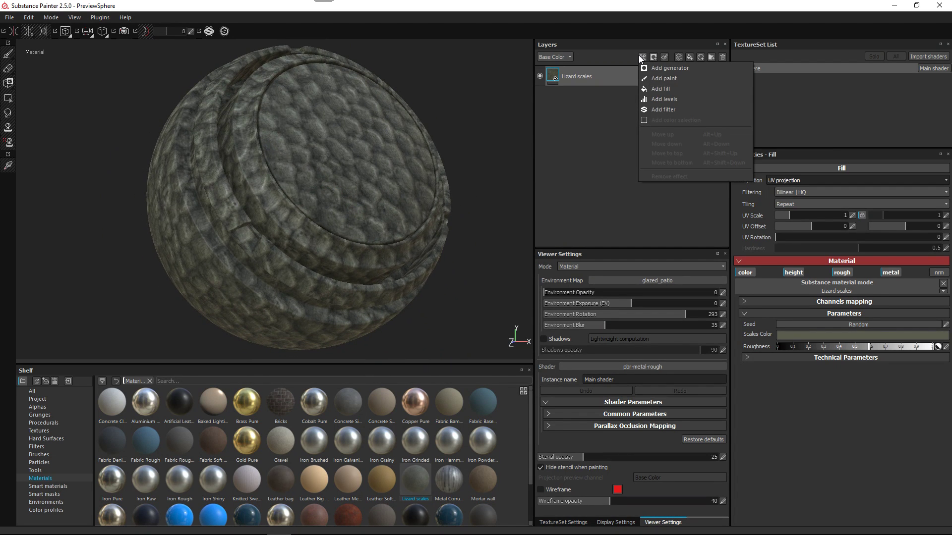
pyautogui.click(667, 110)
pyautogui.click(823, 197)
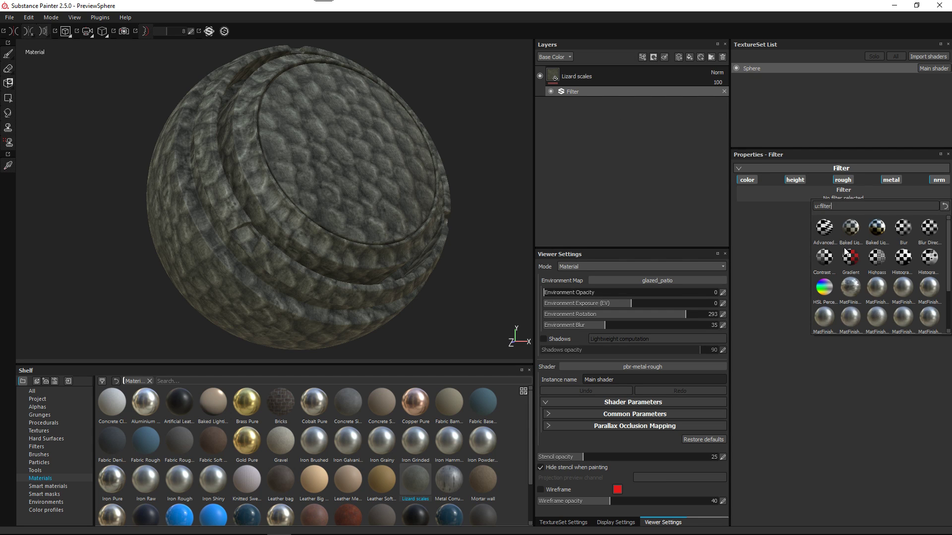
pyautogui.moveTo(826, 236)
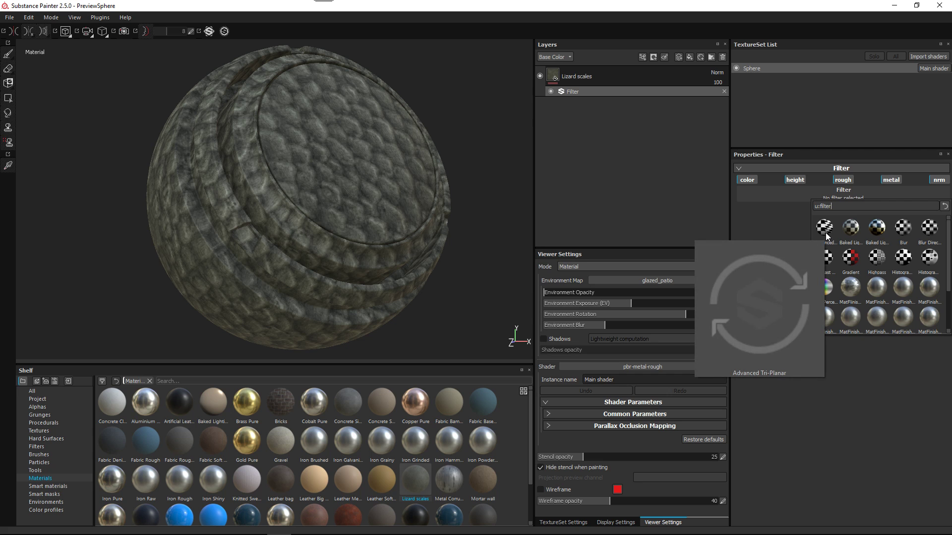
pyautogui.click(826, 233)
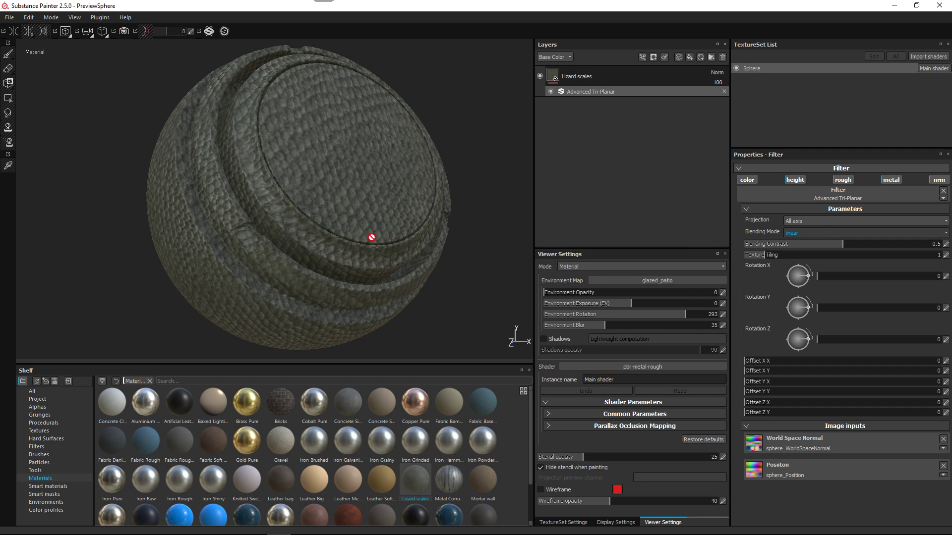
pyautogui.scroll(2, 323, 176)
pyautogui.keyDown('alt'); pyautogui.moveTo(325, 182); pyautogui.dragTo(336, 177); pyautogui.keyUp('alt')
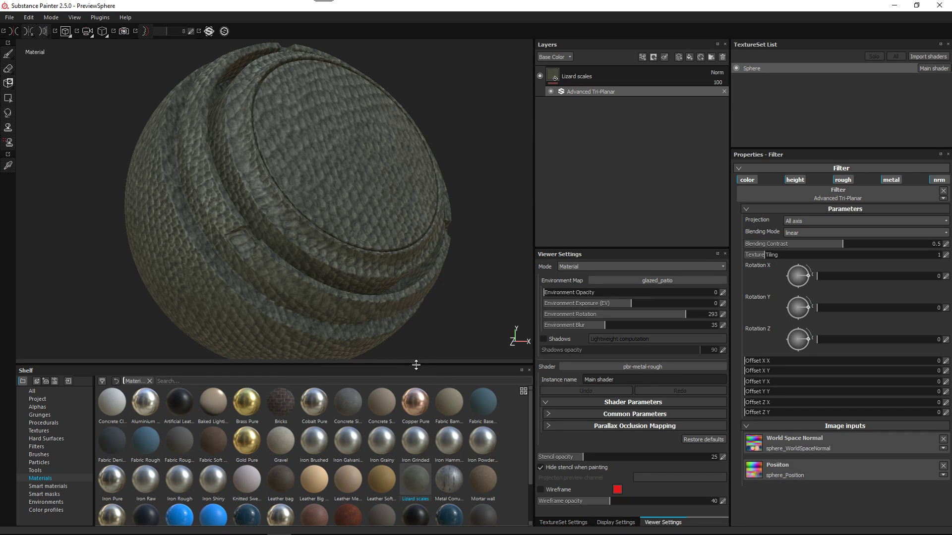
pyautogui.moveTo(418, 365); pyautogui.dragTo(418, 408)
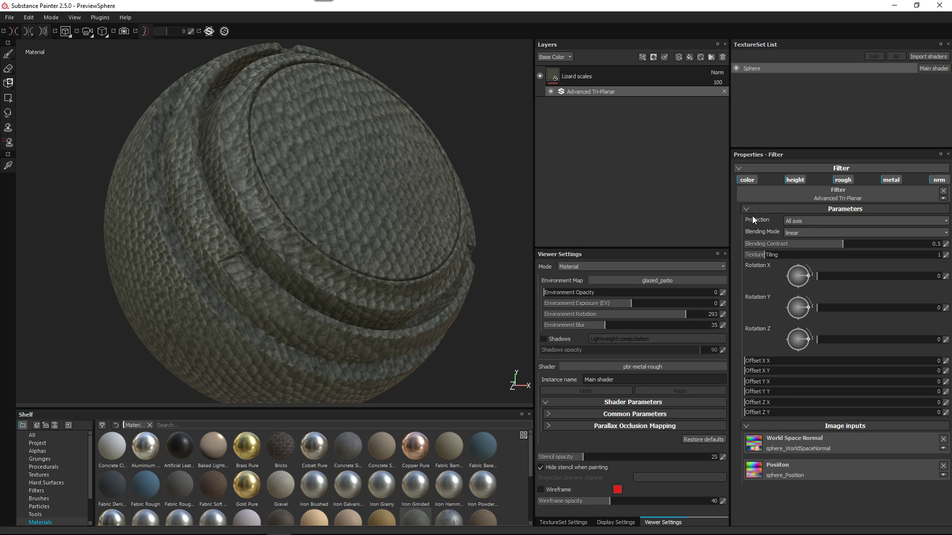
# - Try the Advanced Tri-Planar filter's projection on X only and on Y only
pyautogui.click(815, 219)
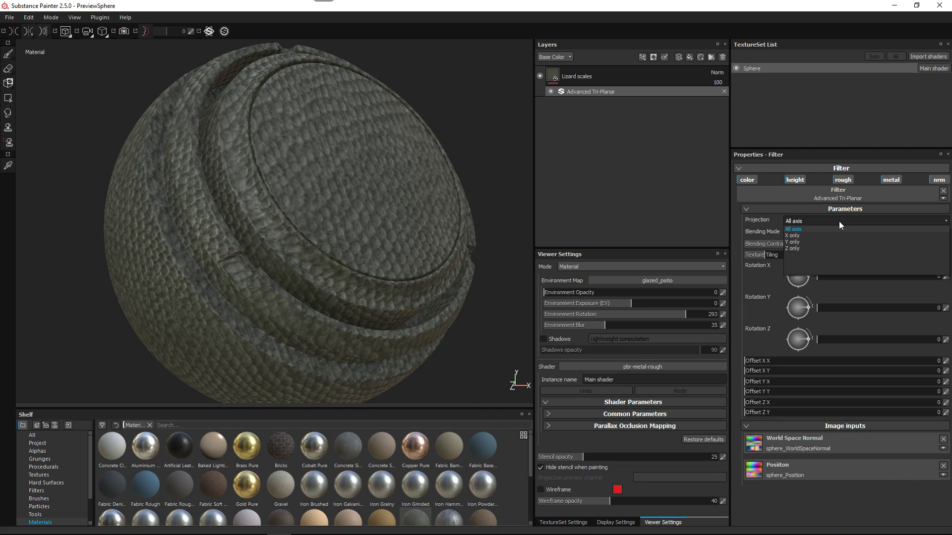
pyautogui.click(798, 236)
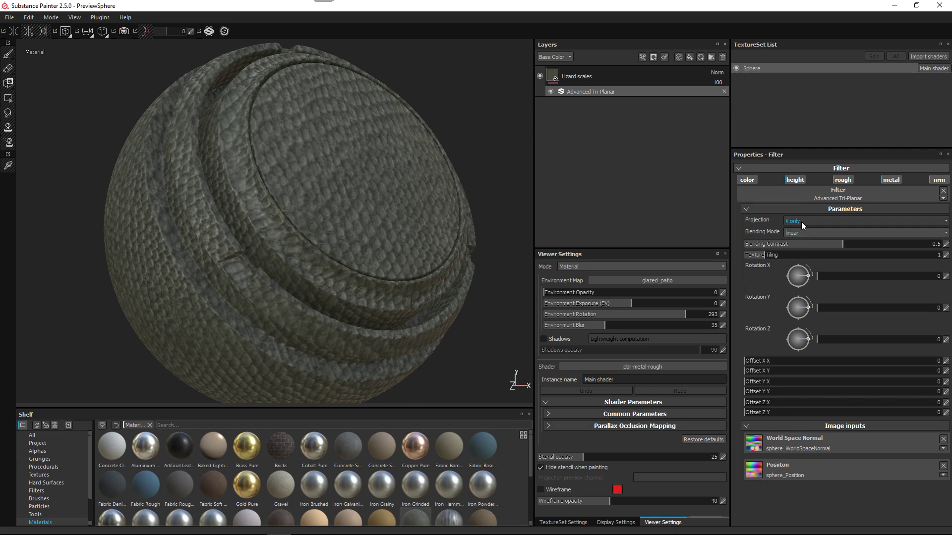
pyautogui.click(801, 222)
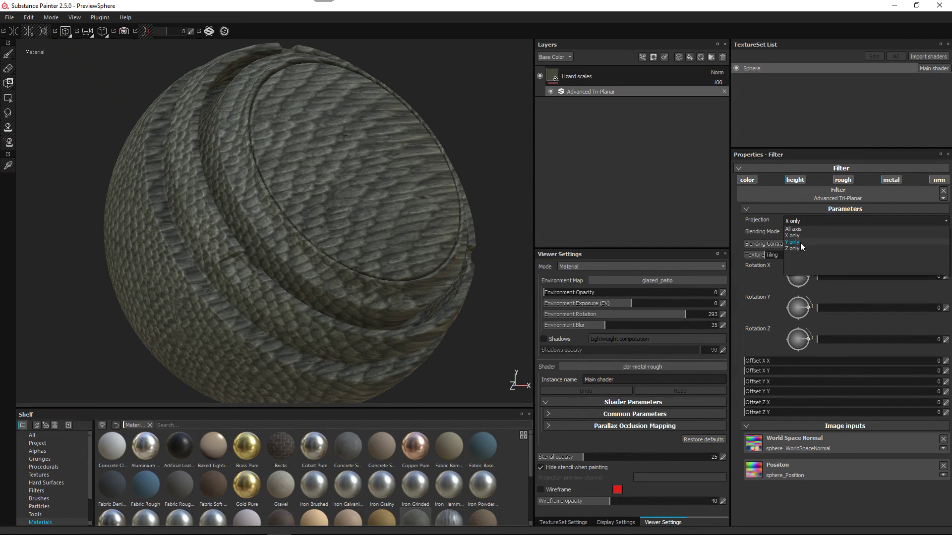
pyautogui.click(800, 243)
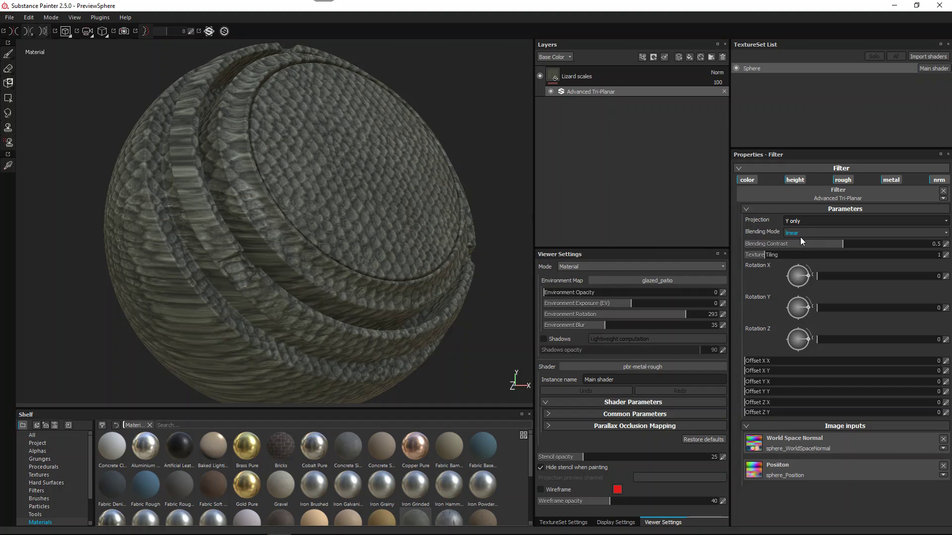
# - Set the filter's Projection to All axis, Blending Mode to advanced and Blending Contrast to 0.09
pyautogui.click(801, 236)
pyautogui.click(760, 242)
pyautogui.click(762, 244)
pyautogui.click(792, 221)
pyautogui.click(796, 228)
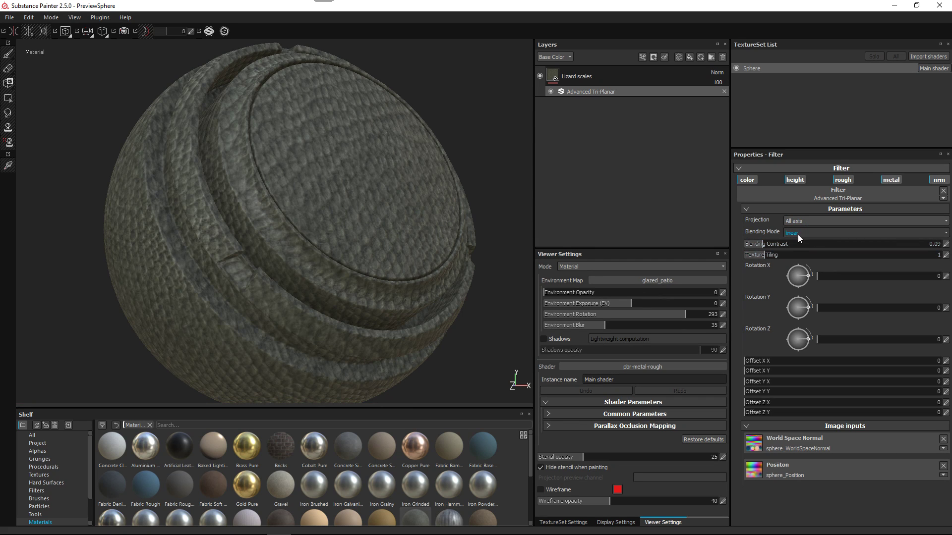
pyautogui.click(795, 231)
pyautogui.click(803, 248)
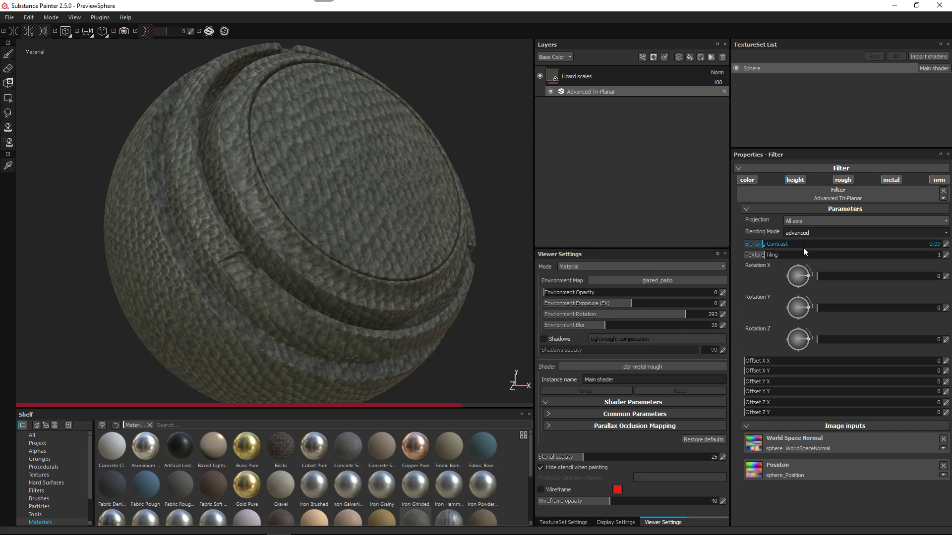
# - Set the tri-planar filter's Blending Contrast to 0.16 and Texture Tiling to 1.14, checking the blend on the sphere
pyautogui.keyDown('alt'); pyautogui.moveTo(357, 166); pyautogui.dragTo(362, 217); pyautogui.keyUp('alt')
pyautogui.moveTo(764, 245); pyautogui.dragTo(743, 244)
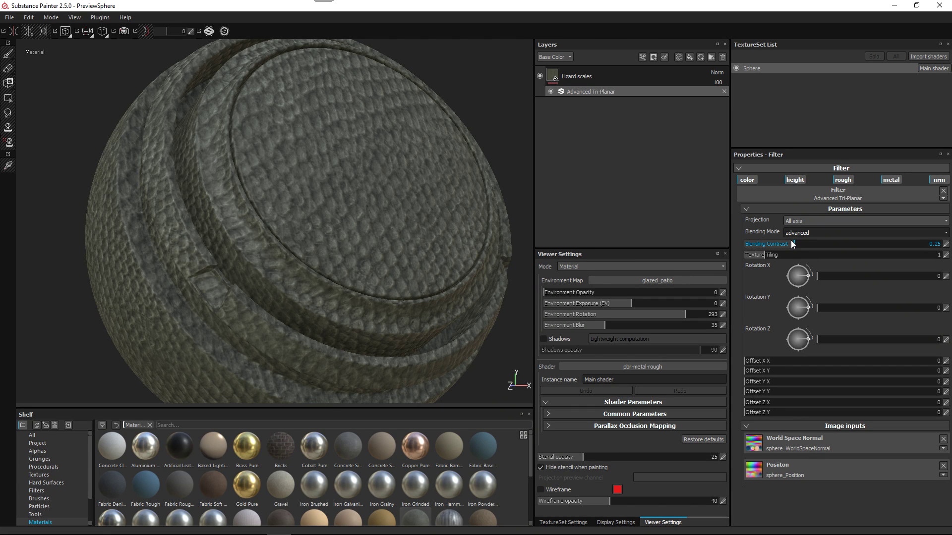
pyautogui.keyDown('alt'); pyautogui.moveTo(442, 177); pyautogui.dragTo(419, 207); pyautogui.keyUp('alt')
pyautogui.moveTo(787, 246); pyautogui.dragTo(767, 254)
pyautogui.keyDown('alt'); pyautogui.moveTo(308, 193); pyautogui.dragTo(437, 280); pyautogui.keyUp('alt')
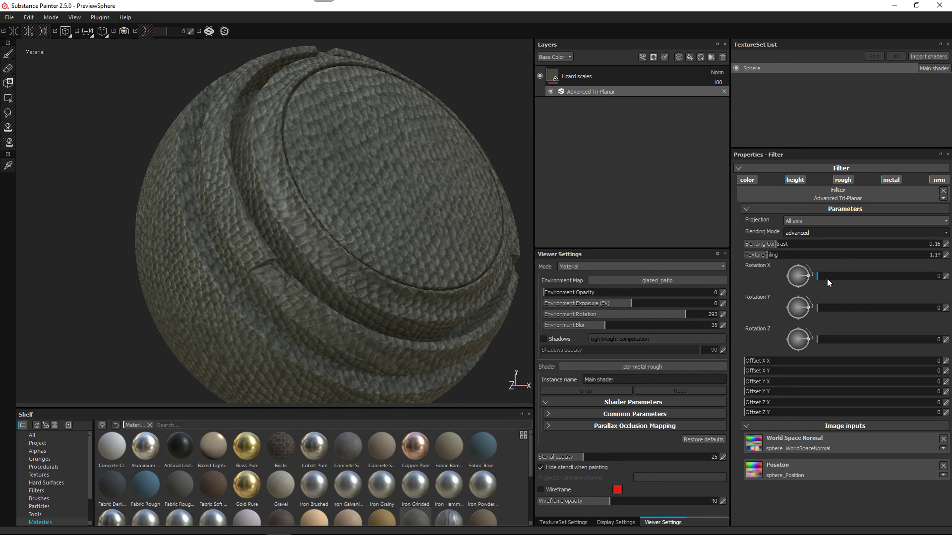
# - Set the tri-planar filter's Rotation X to 45, Blending Contrast to 0.42 and Rotation Y to 30
pyautogui.moveTo(831, 277); pyautogui.dragTo(832, 278)
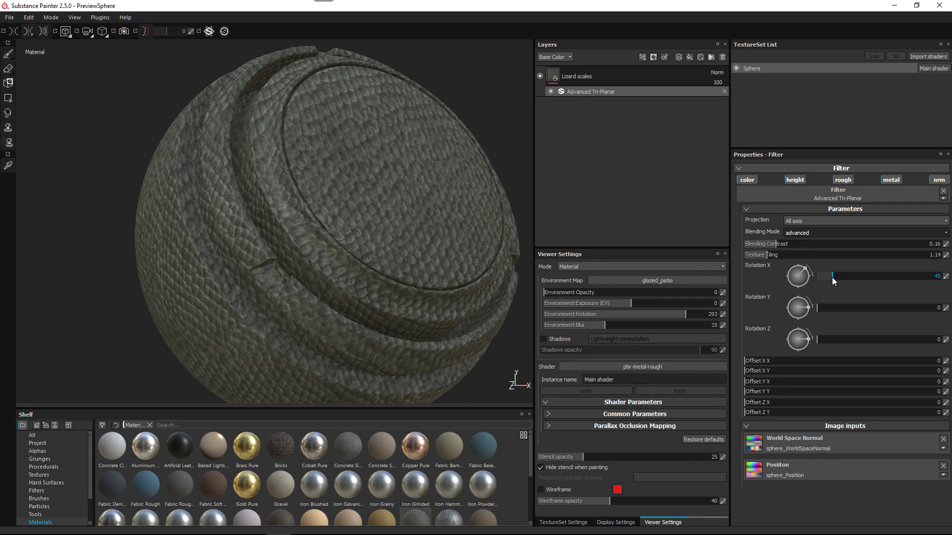
pyautogui.moveTo(777, 245); pyautogui.dragTo(801, 249)
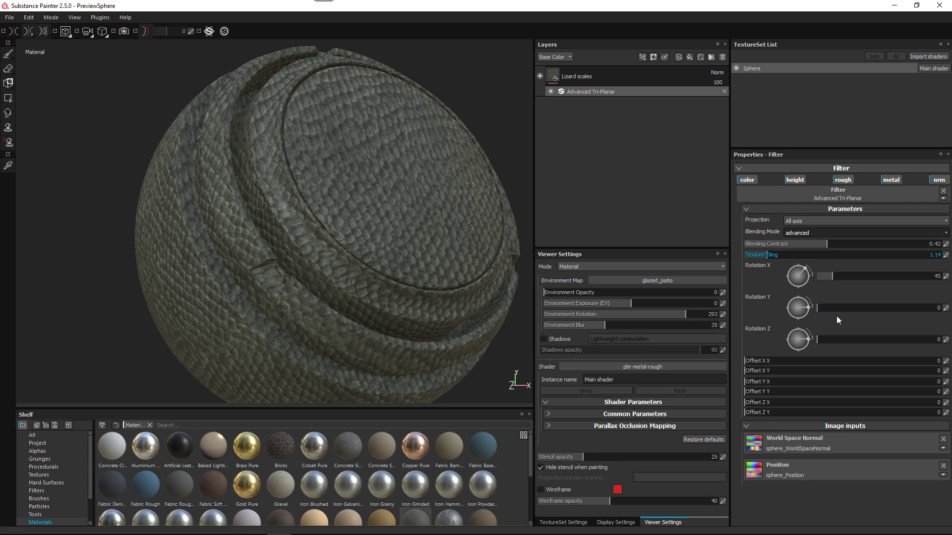
pyautogui.moveTo(824, 309); pyautogui.dragTo(827, 308)
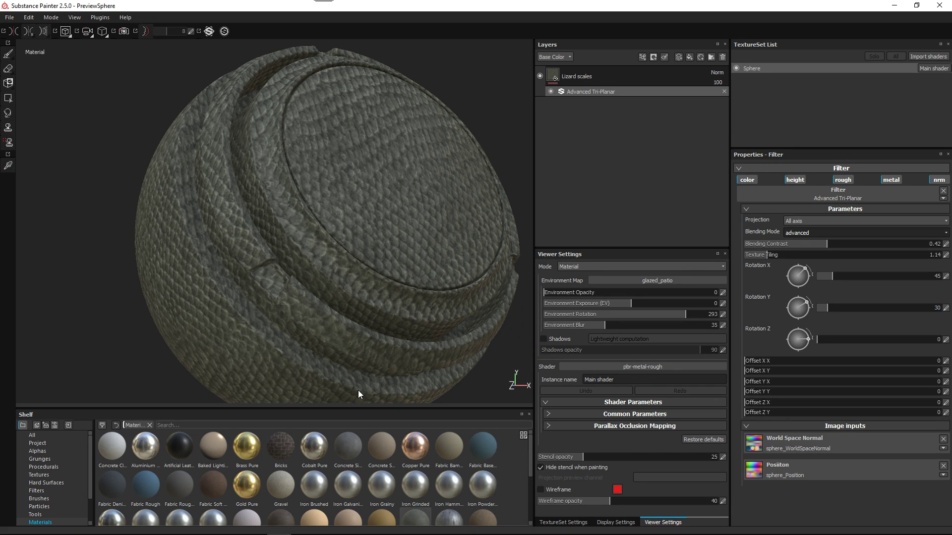
pyautogui.keyDown('alt'); pyautogui.moveTo(390, 297); pyautogui.dragTo(328, 261); pyautogui.keyUp('alt')
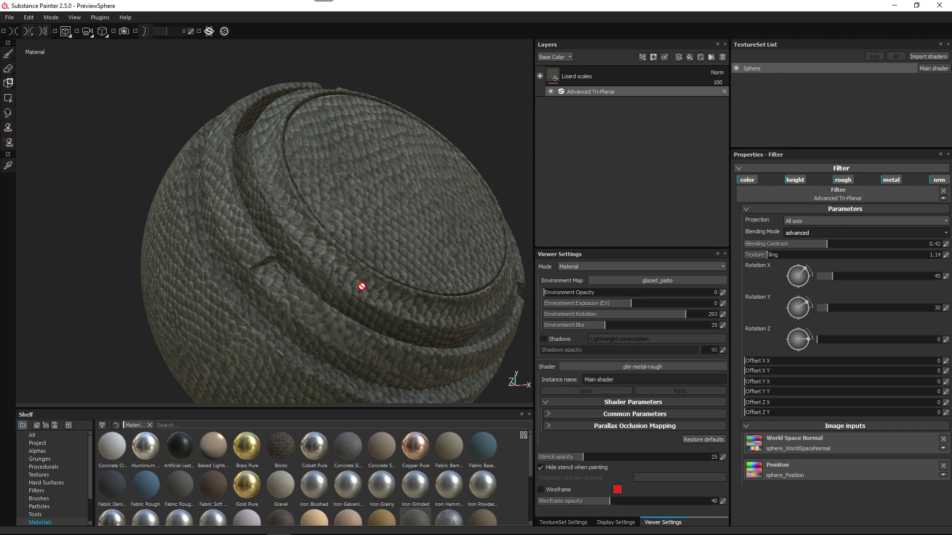
# - Set the tri-planar filter's Rotation Z to 78 and Blending Contrast to 0.2
pyautogui.moveTo(825, 340); pyautogui.dragTo(830, 343)
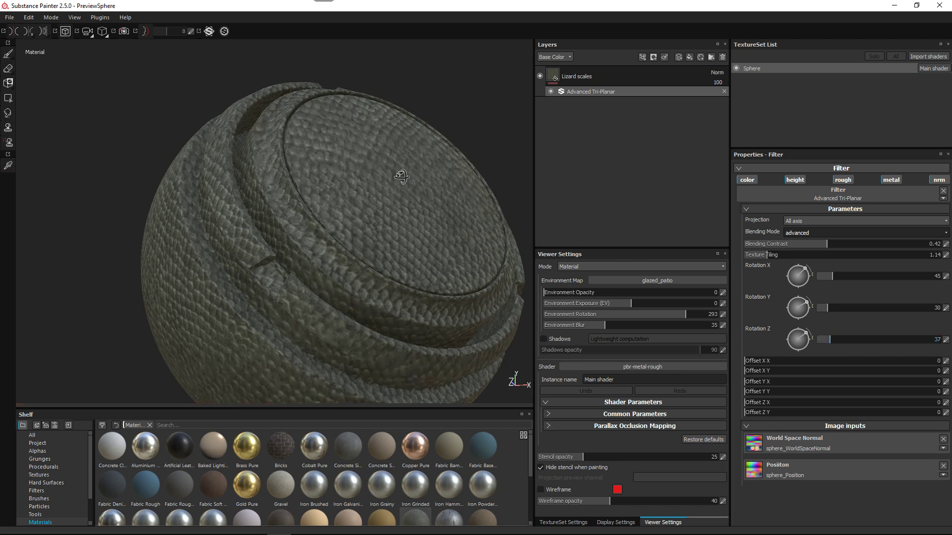
pyautogui.keyDown('alt'); pyautogui.moveTo(401, 177); pyautogui.dragTo(385, 183); pyautogui.keyUp('alt')
pyautogui.keyDown('alt'); pyautogui.moveTo(375, 183); pyautogui.dragTo(304, 179, button='middle'); pyautogui.keyUp('alt')
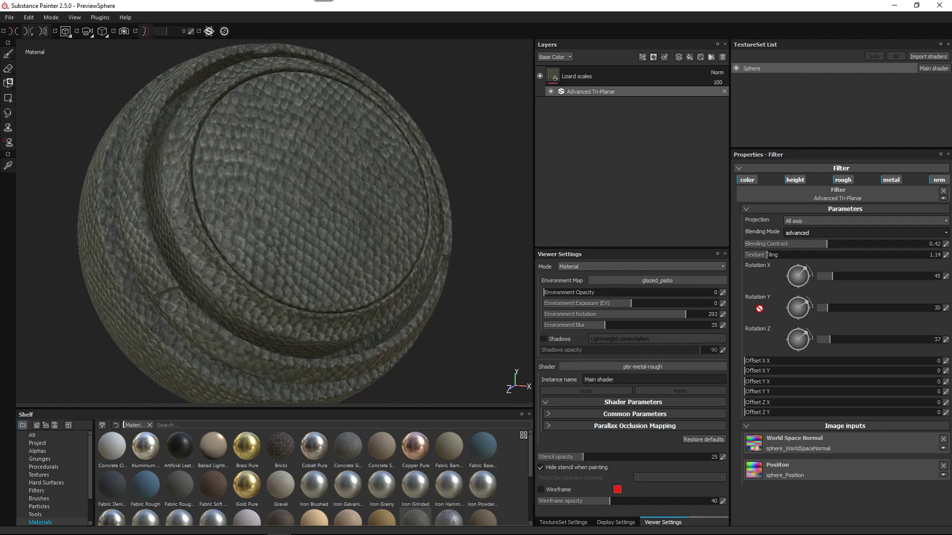
pyautogui.moveTo(837, 340); pyautogui.dragTo(843, 341)
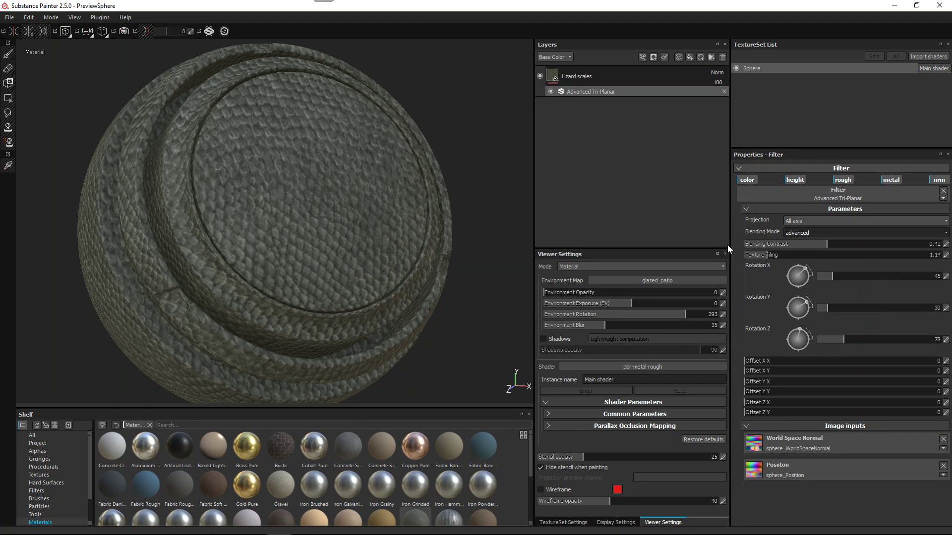
pyautogui.moveTo(809, 243); pyautogui.dragTo(738, 248)
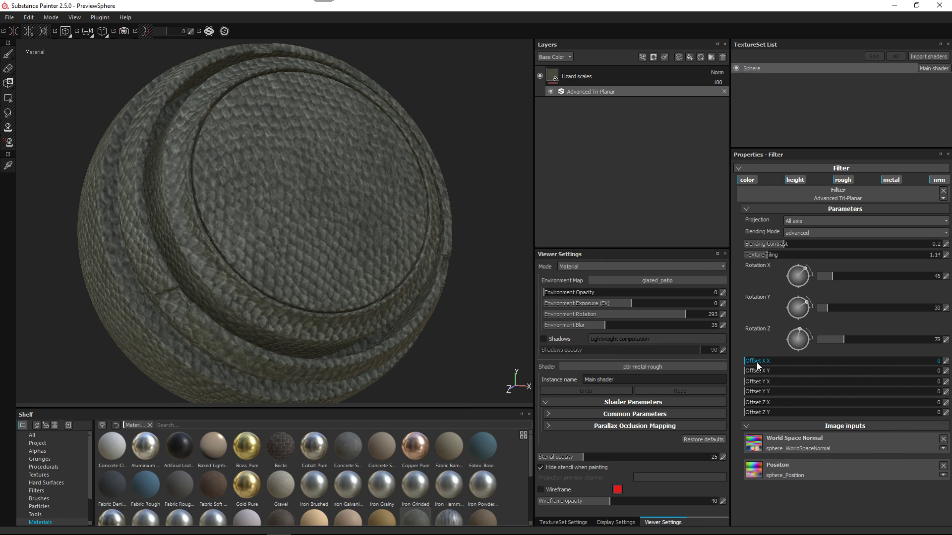
# - Set the filter's Offset X X to 0.13, Offset Y X to 0.21 and Offset Y Y to 0.18, and inspect the sphere
pyautogui.moveTo(754, 362); pyautogui.dragTo(763, 363)
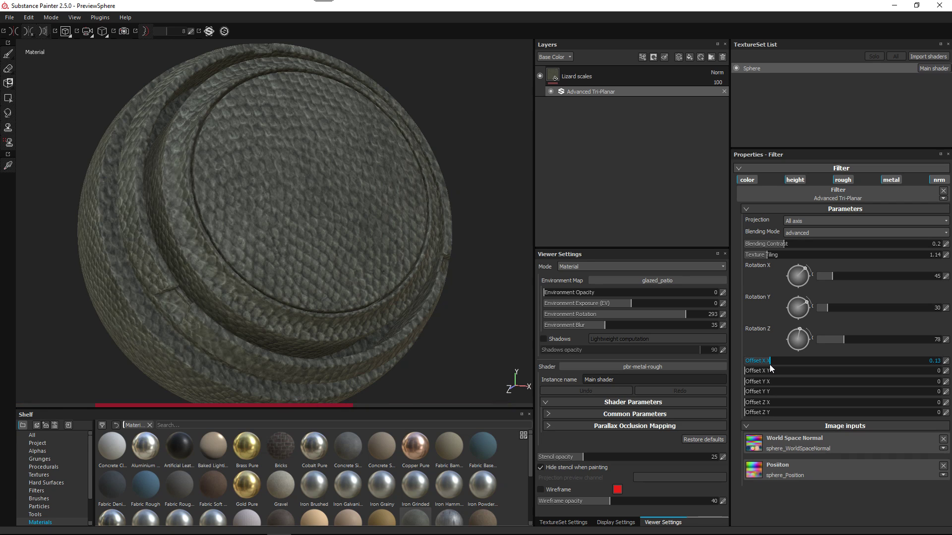
pyautogui.moveTo(760, 382); pyautogui.dragTo(780, 393)
pyautogui.keyDown('alt'); pyautogui.moveTo(343, 274); pyautogui.dragTo(340, 219); pyautogui.keyUp('alt')
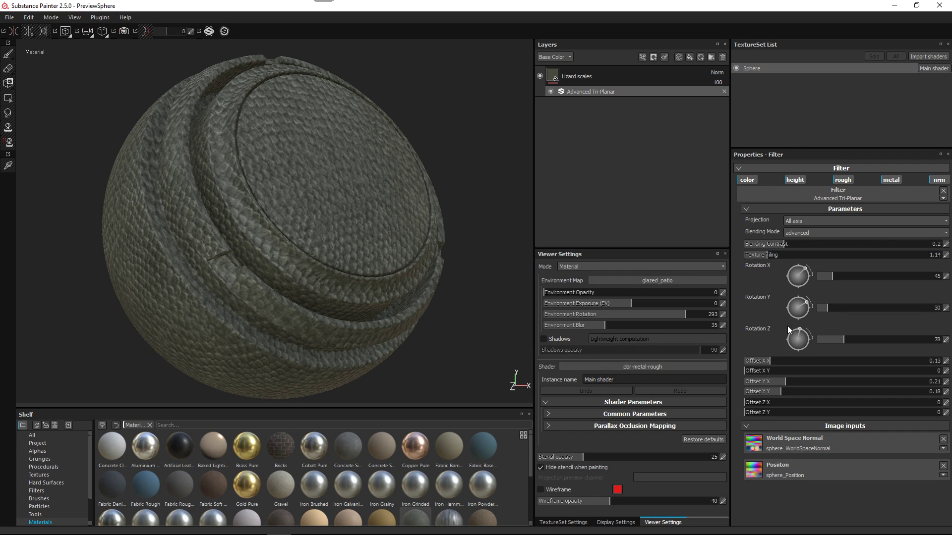
pyautogui.moveTo(342, 253)
pyautogui.keyDown('alt'); pyautogui.mouseDown()
pyautogui.moveTo(329, 248)
pyautogui.moveTo(332, 238)
pyautogui.mouseUp(); pyautogui.keyUp('alt')
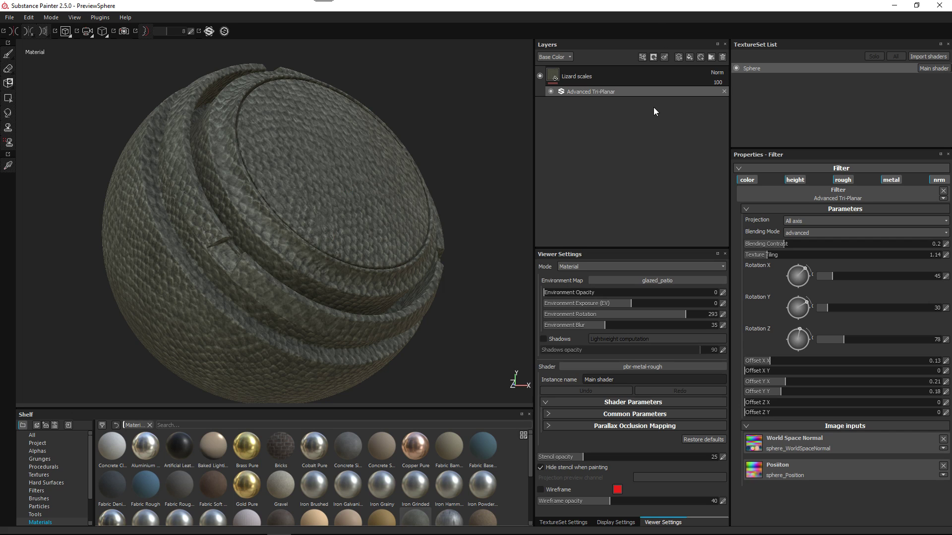
# - Delete the Lizard scales layer and add an empty paint layer with a black mask
pyautogui.click(696, 81)
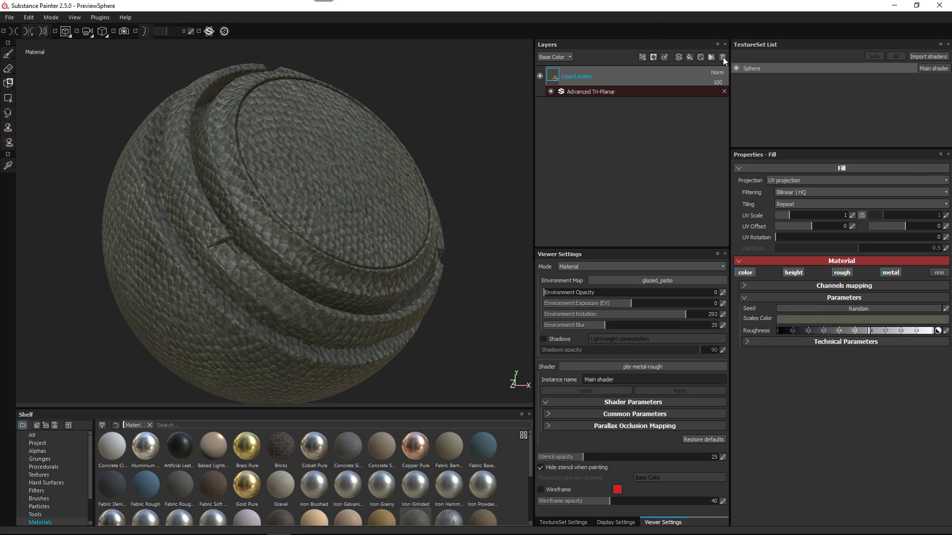
pyautogui.click(722, 58)
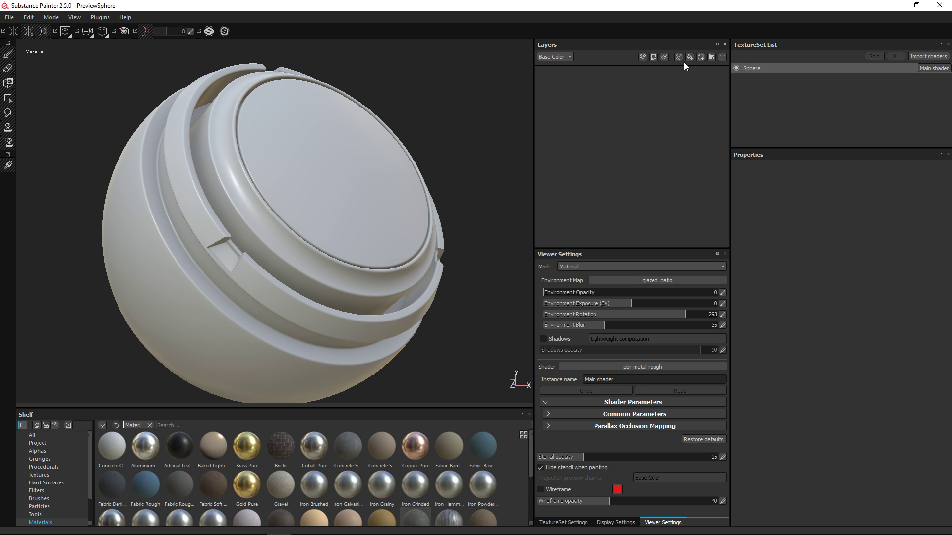
pyautogui.press('1')
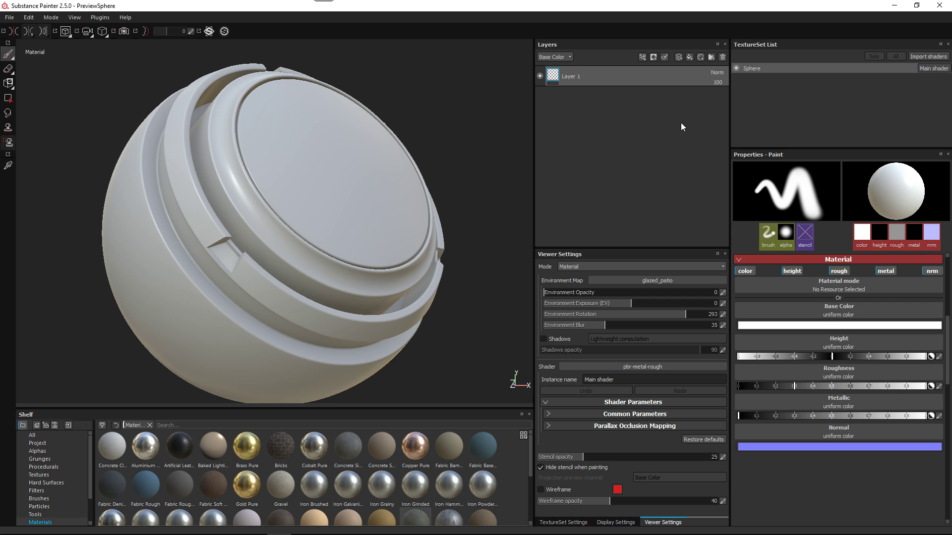
pyautogui.keyDown('ctrl'); pyautogui.moveTo(327, 195); pyautogui.dragTo(362, 194, button='right'); pyautogui.keyUp('ctrl')
pyautogui.rightClick(610, 80)
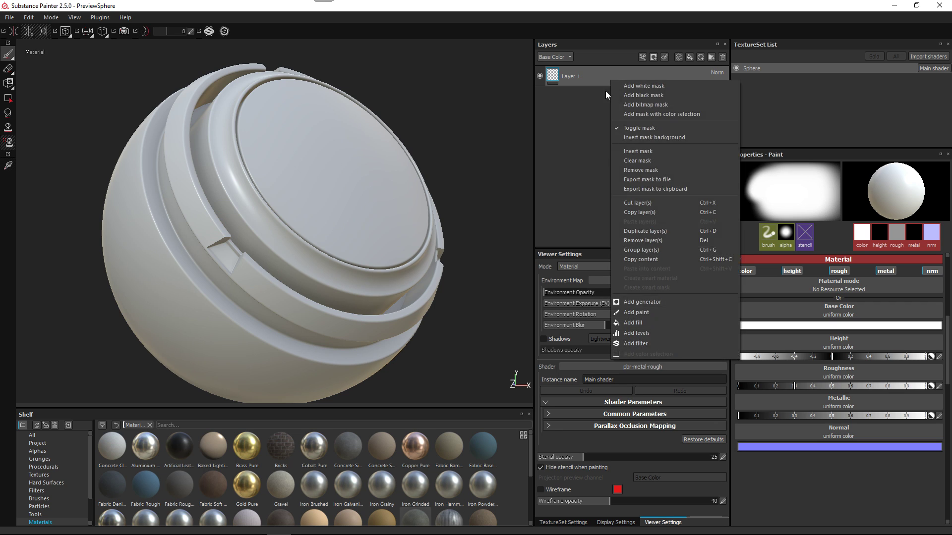
pyautogui.click(637, 97)
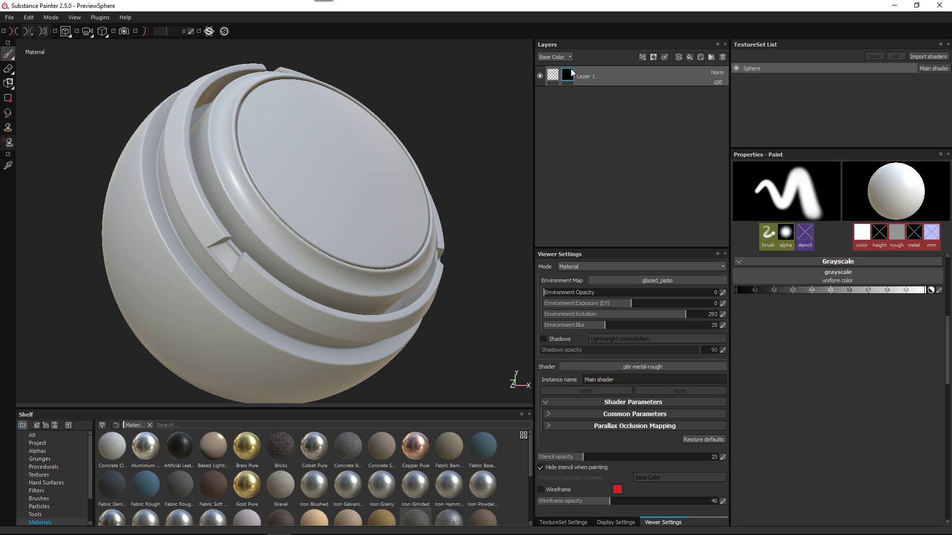
# - Add a fill effect to Layer 1's mask and assign the BnW Spots 3 procedural as its grayscale input
pyautogui.moveTo(572, 69)
pyautogui.click(641, 56)
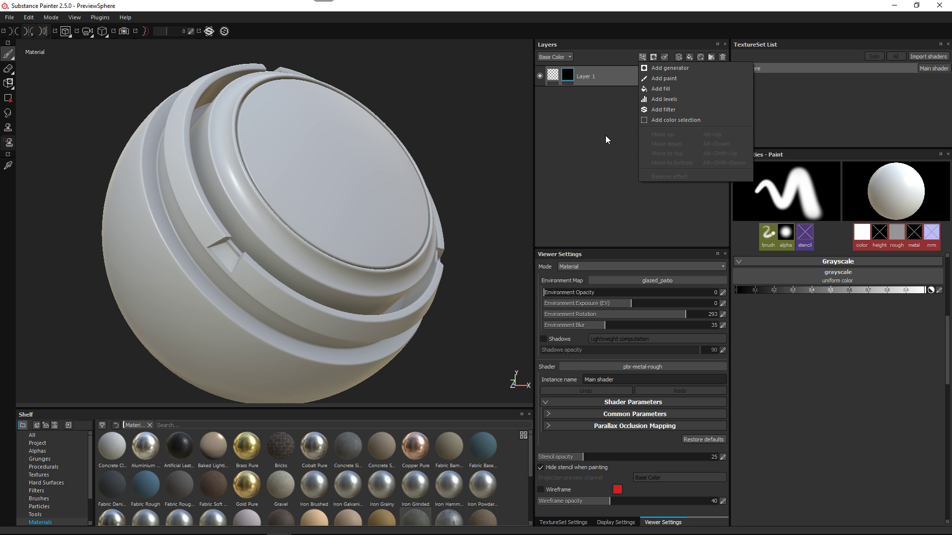
pyautogui.click(663, 88)
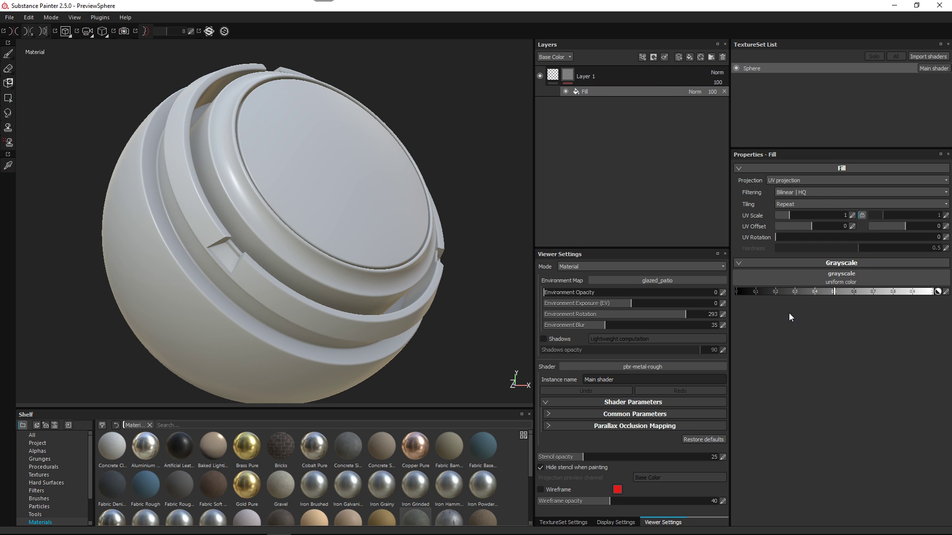
pyautogui.click(798, 278)
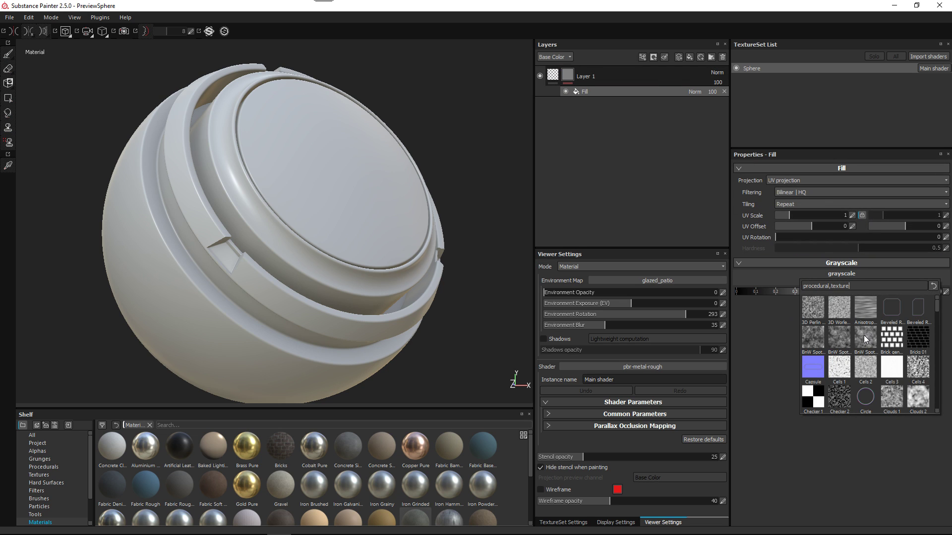
pyautogui.click(864, 335)
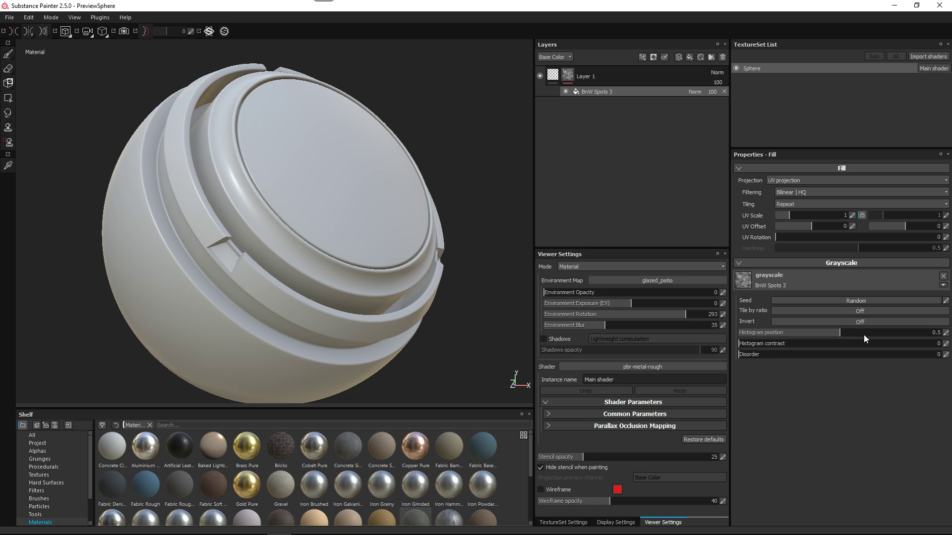
# - Display Layer 1's mask alone and examine how the BnW Spots 3 pattern wraps around the sphere
pyautogui.keyDown('alt'); pyautogui.moveTo(322, 187); pyautogui.dragTo(300, 191); pyautogui.keyUp('alt')
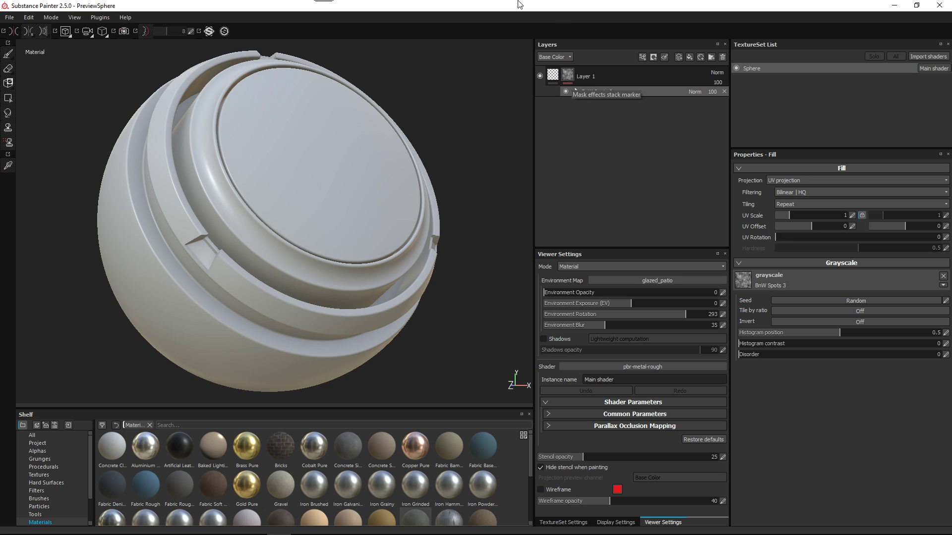
pyautogui.keyDown('alt'); pyautogui.click(568, 76); pyautogui.keyUp('alt')
pyautogui.moveTo(353, 186)
pyautogui.keyDown('alt'); pyautogui.mouseDown()
pyautogui.moveTo(273, 183)
pyautogui.moveTo(379, 198)
pyautogui.moveTo(293, 185)
pyautogui.moveTo(306, 218)
pyautogui.moveTo(252, 235)
pyautogui.mouseUp(); pyautogui.keyUp('alt')
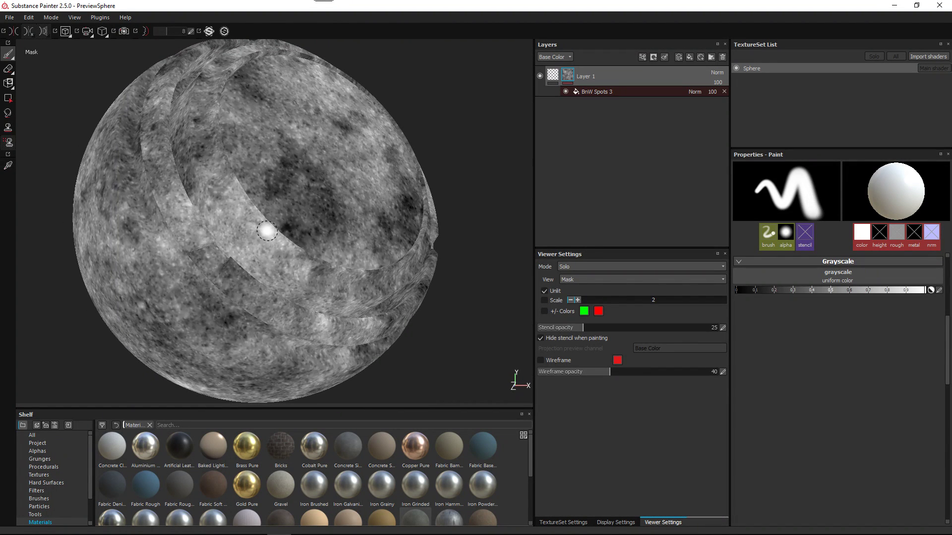
pyautogui.moveTo(287, 142)
pyautogui.keyDown('alt'); pyautogui.mouseDown()
pyautogui.moveTo(301, 170)
pyautogui.moveTo(302, 146)
pyautogui.moveTo(328, 134)
pyautogui.moveTo(292, 144)
pyautogui.mouseUp(); pyautogui.keyUp('alt')
pyautogui.keyDown('alt'); pyautogui.moveTo(327, 177); pyautogui.dragTo(340, 176, button='middle'); pyautogui.keyUp('alt')
pyautogui.keyDown('alt'); pyautogui.moveTo(341, 176); pyautogui.dragTo(187, 208); pyautogui.keyUp('alt')
pyautogui.keyDown('alt'); pyautogui.moveTo(154, 170); pyautogui.dragTo(251, 212, button='middle'); pyautogui.keyUp('alt')
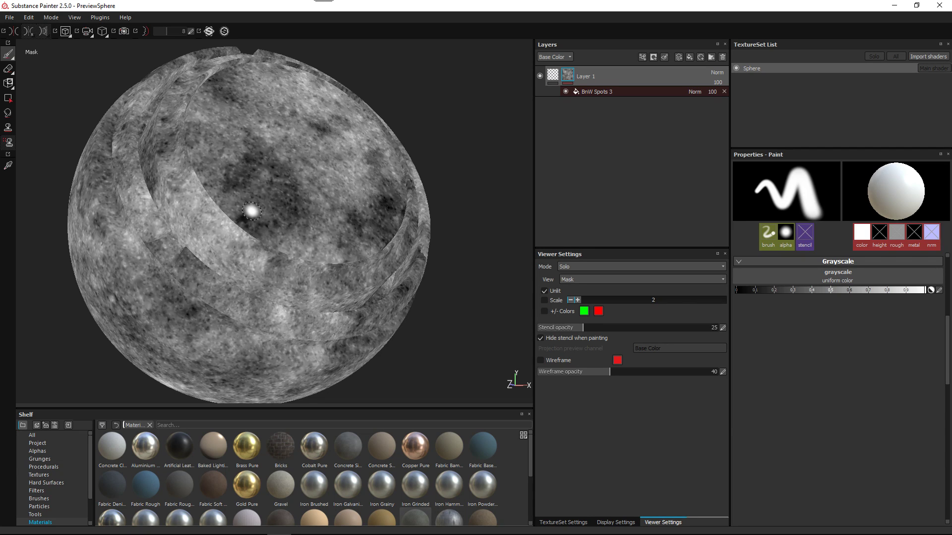
# - Add a generator to the mask above the BnW Spots 3 fill and choose Advanced Tri-Planar
pyautogui.click(609, 91)
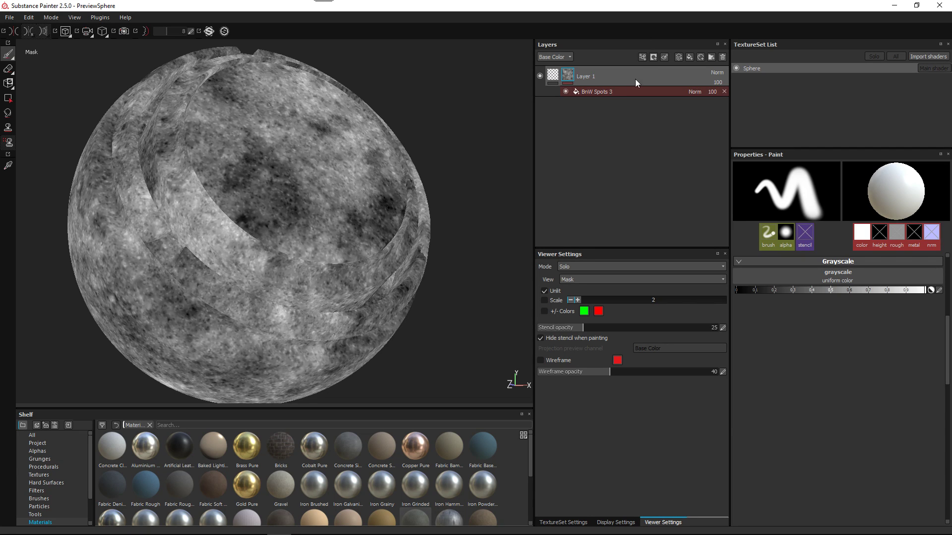
pyautogui.click(643, 56)
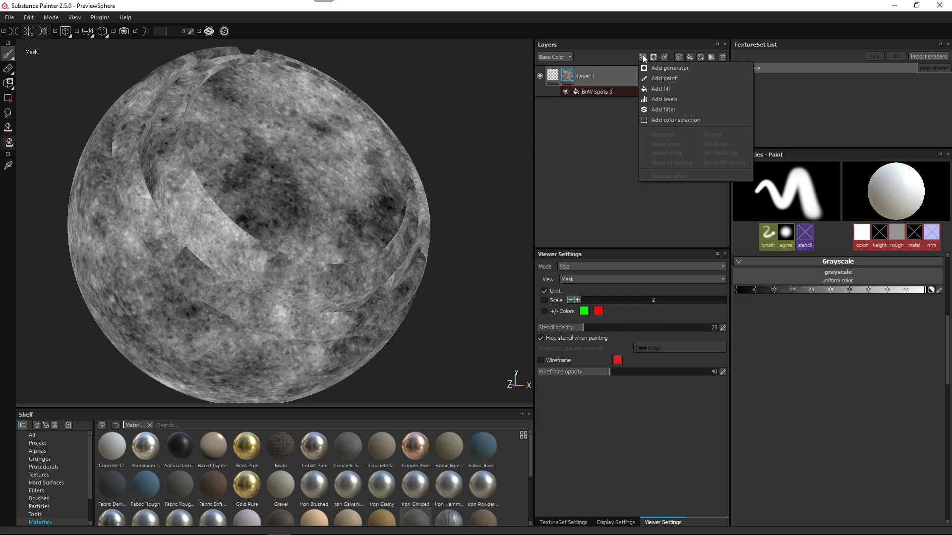
pyautogui.click(665, 68)
pyautogui.click(807, 184)
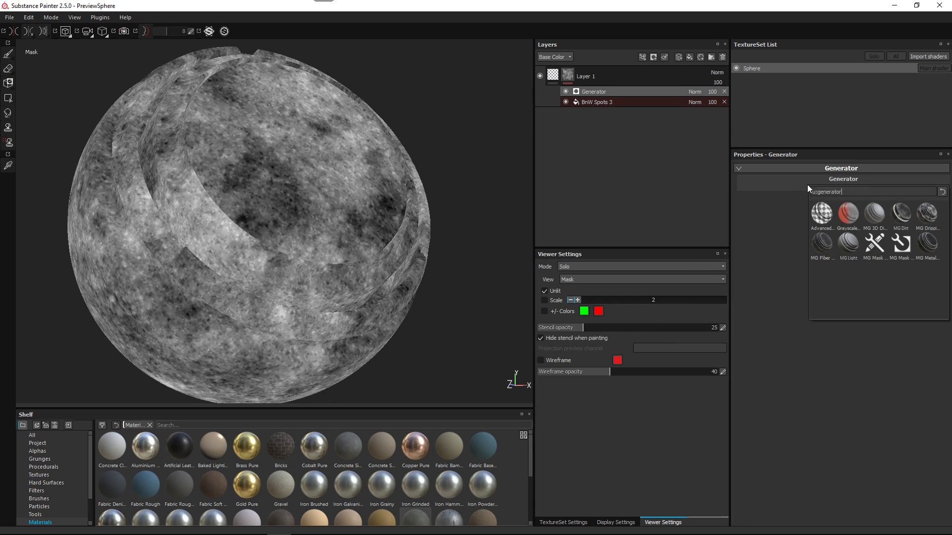
pyautogui.moveTo(818, 219)
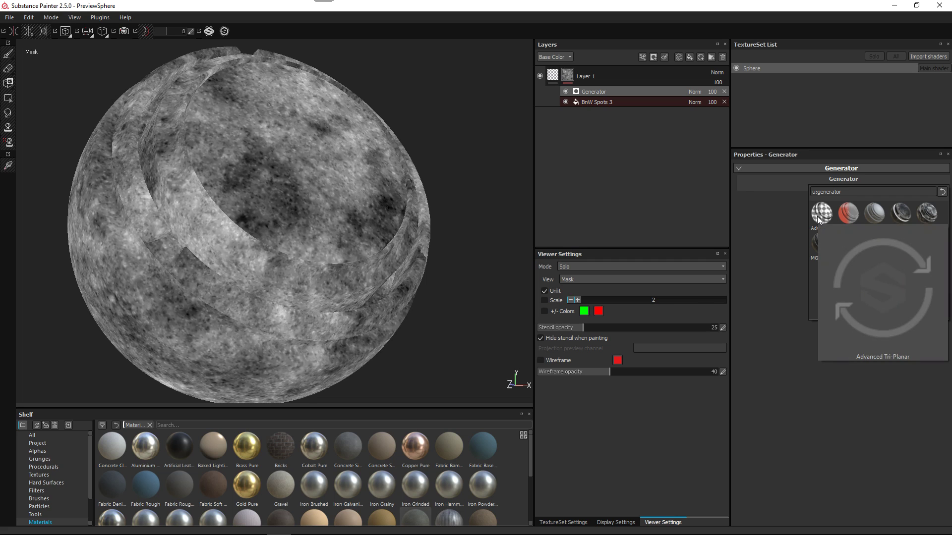
pyautogui.click(818, 220)
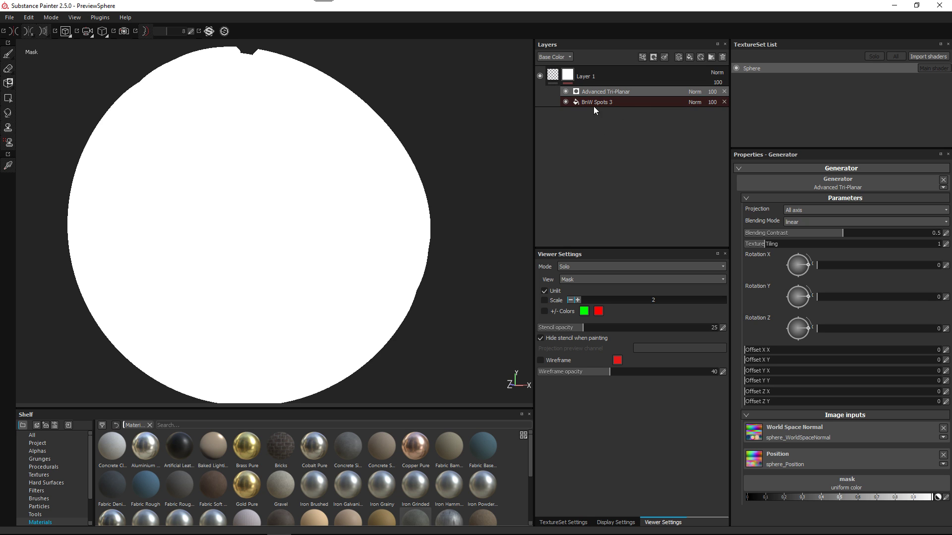
# - Compare the mask with the tri-planar generator and BnW Spots 3 fill switched off, keeping only the generator enabled
pyautogui.click(566, 93)
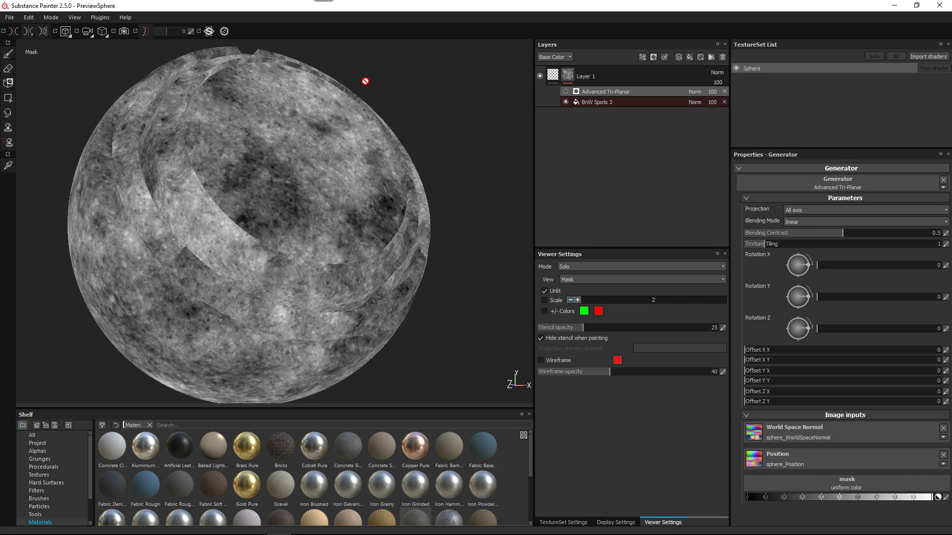
pyautogui.click(566, 101)
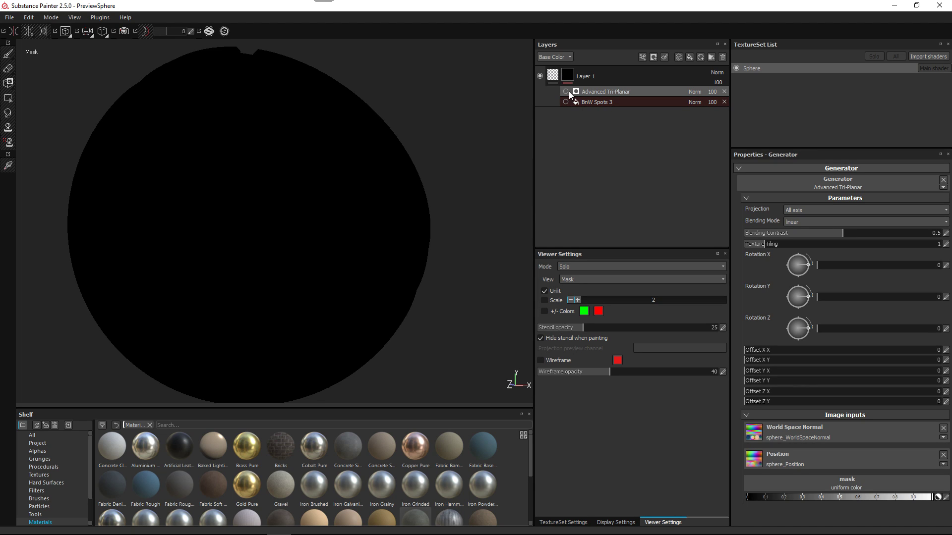
pyautogui.click(566, 92)
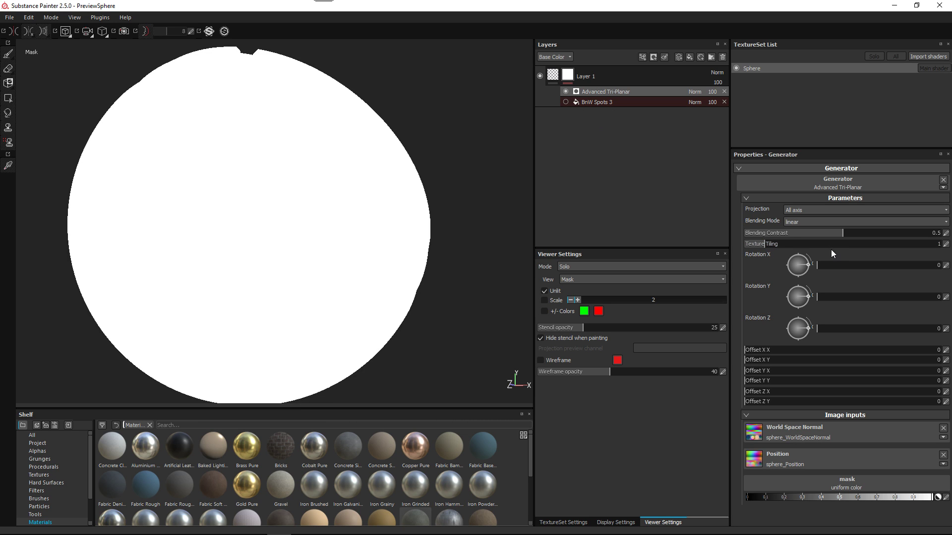
# - Assign the BnW Spots 2 procedural to the Advanced Tri-Planar generator's mask image input
pyautogui.click(830, 484)
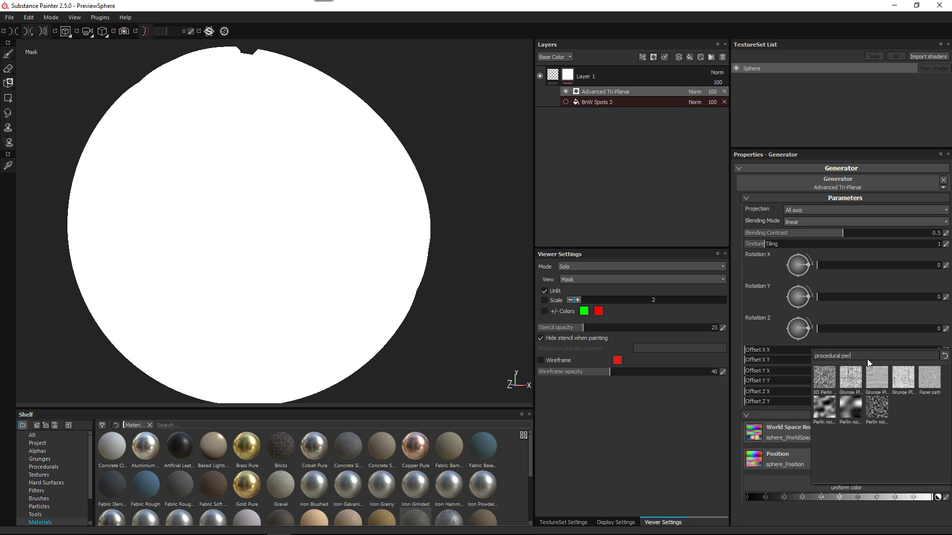
pyautogui.press('BackSpace')
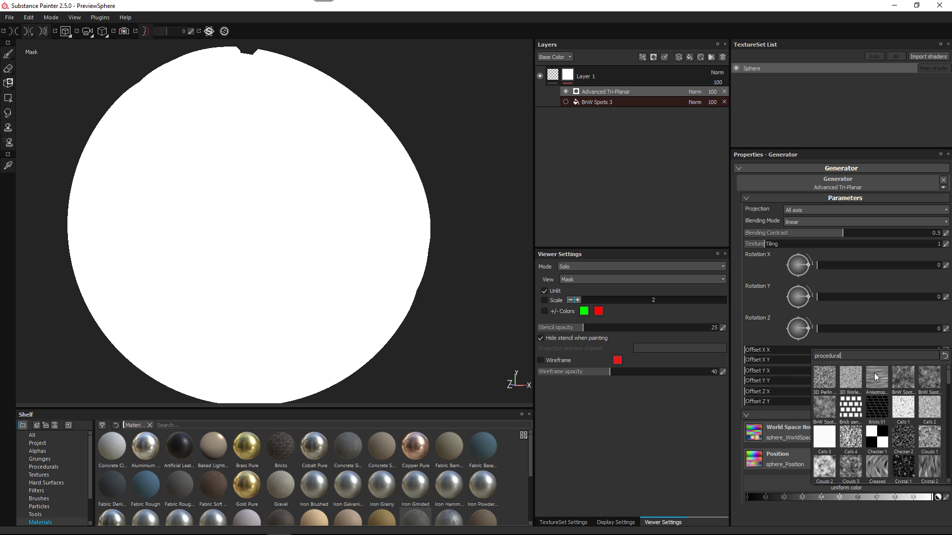
pyautogui.moveTo(922, 377)
pyautogui.click(922, 376)
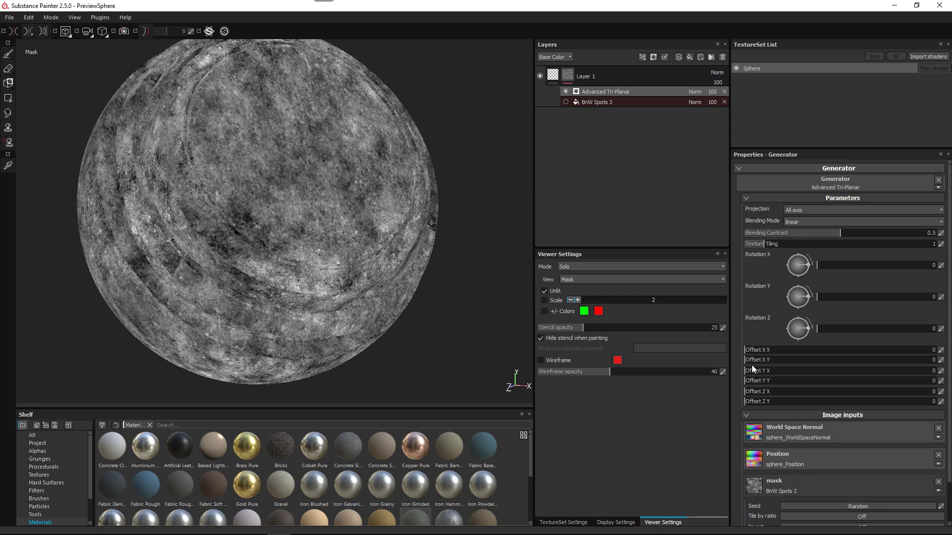
# - Set the generator's Texture Tiling to 0.67
pyautogui.keyDown('alt'); pyautogui.moveTo(311, 183); pyautogui.dragTo(388, 226); pyautogui.keyUp('alt')
pyautogui.moveTo(761, 242); pyautogui.dragTo(756, 243)
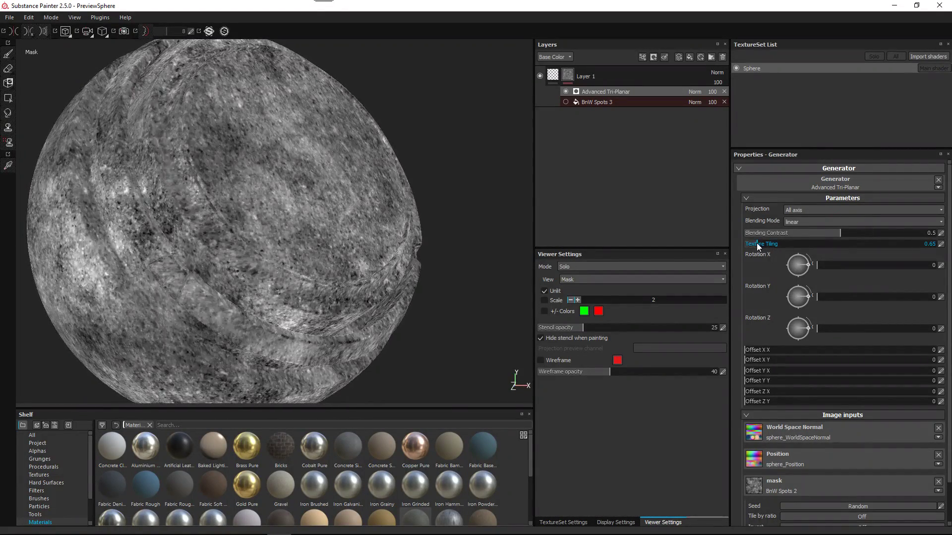
pyautogui.moveTo(757, 243); pyautogui.dragTo(758, 243)
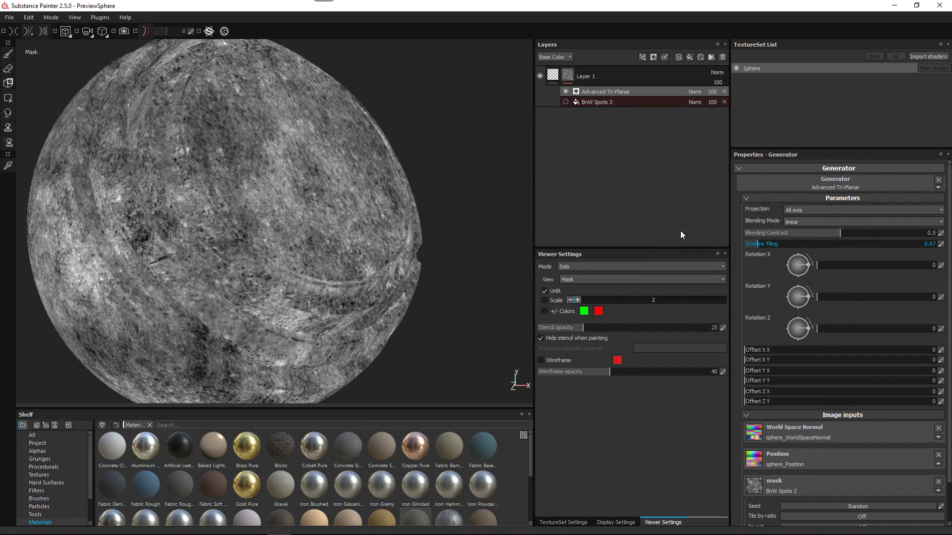
# - Re-enable the BnW Spots 3 fill and compare the mask with the tri-planar generator off and on
pyautogui.click(566, 102)
pyautogui.click(565, 90)
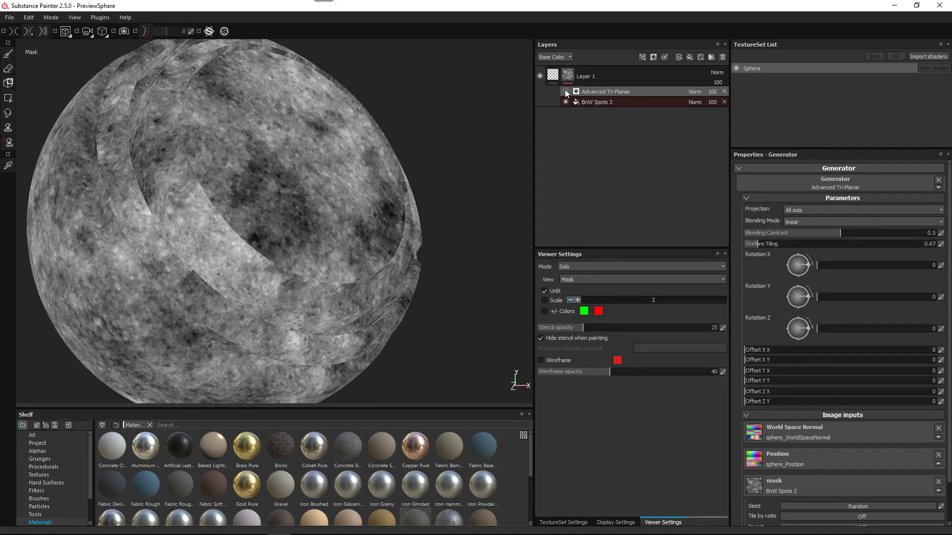
pyautogui.click(566, 91)
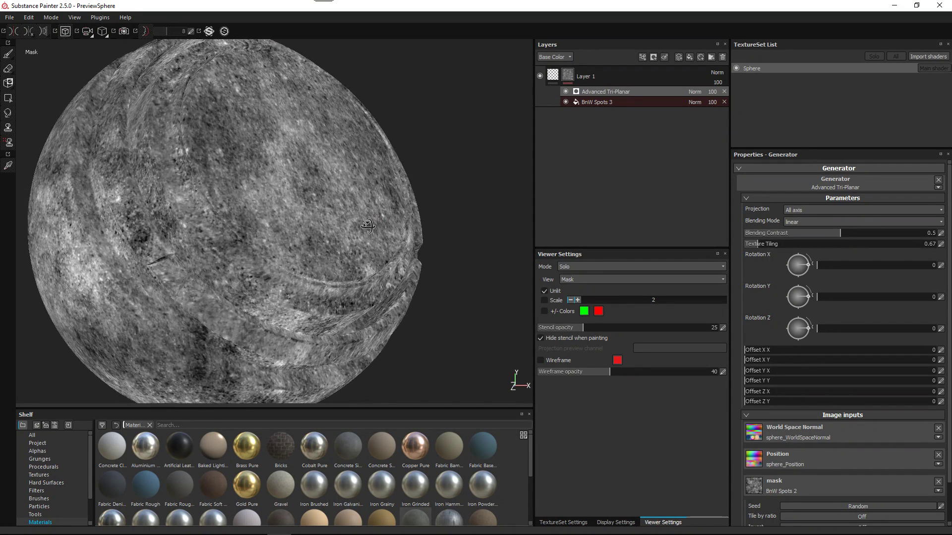
# - Set the generator's Blending Contrast to 0.62, inspect the mask, and return to Layer 1's paint content in Material view
pyautogui.keyDown('alt'); pyautogui.moveTo(360, 237); pyautogui.dragTo(339, 272); pyautogui.keyUp('alt')
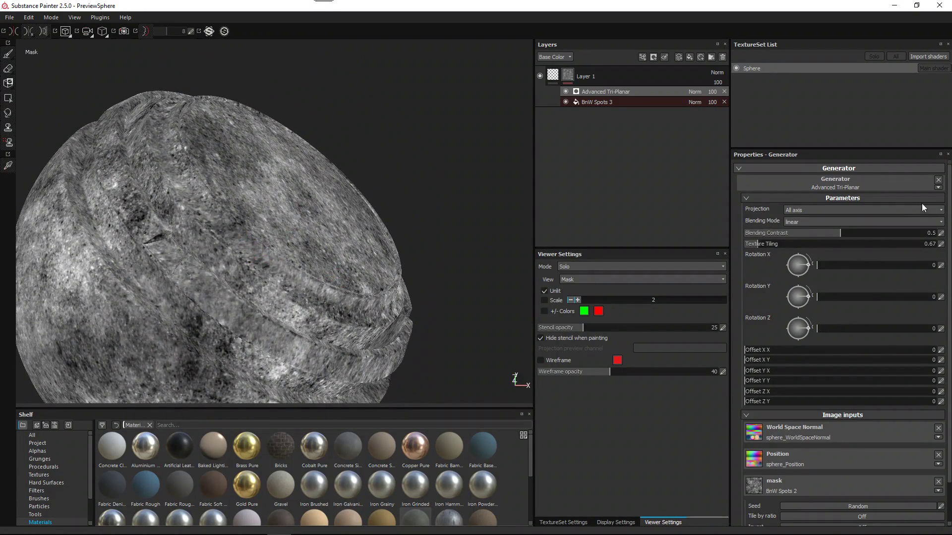
pyautogui.moveTo(836, 236); pyautogui.dragTo(864, 234)
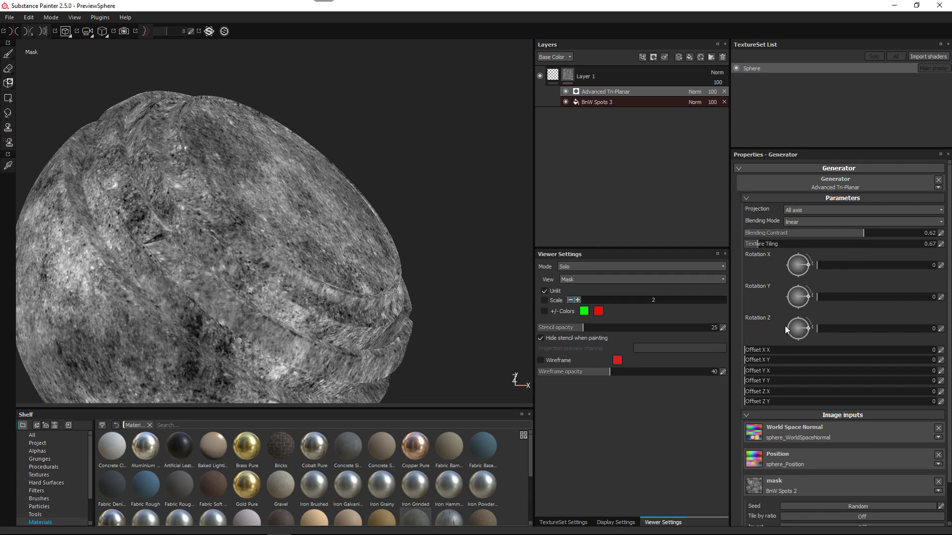
pyautogui.keyDown('alt'); pyautogui.moveTo(302, 218); pyautogui.dragTo(337, 239); pyautogui.keyUp('alt')
pyautogui.keyDown('alt'); pyautogui.moveTo(337, 240); pyautogui.dragTo(330, 227, button='middle'); pyautogui.keyUp('alt')
pyautogui.keyDown('alt'); pyautogui.moveTo(330, 228); pyautogui.dragTo(330, 188, button='right'); pyautogui.keyUp('alt')
pyautogui.moveTo(329, 184)
pyautogui.keyDown('alt'); pyautogui.mouseDown()
pyautogui.moveTo(308, 185)
pyautogui.moveTo(316, 186)
pyautogui.mouseUp(); pyautogui.keyUp('alt')
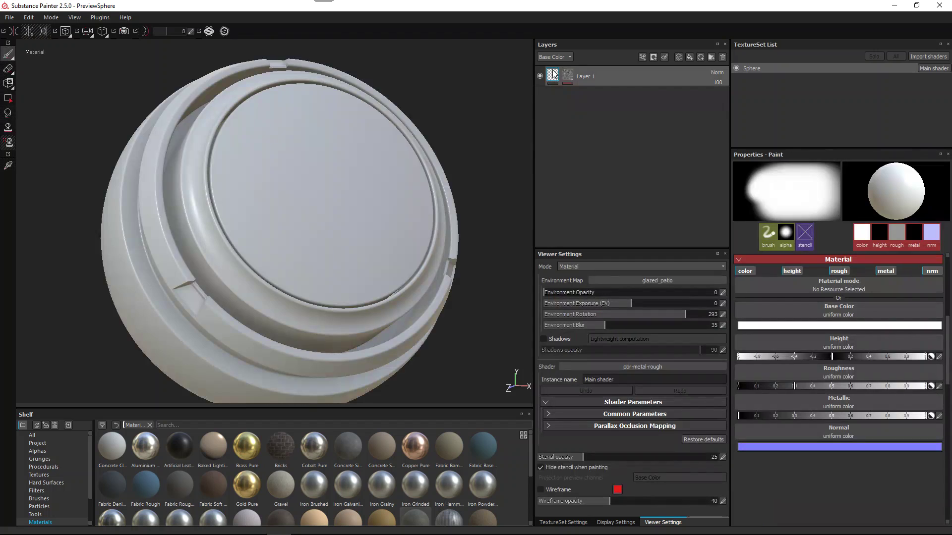
# - Try painting a white stroke across the sphere, and undo it
pyautogui.keyDown('alt'); pyautogui.moveTo(293, 205); pyautogui.dragTo(295, 216); pyautogui.keyUp('alt')
pyautogui.keyDown('alt'); pyautogui.moveTo(296, 216); pyautogui.dragTo(289, 274, button='right'); pyautogui.keyUp('alt')
pyautogui.moveTo(271, 233)
pyautogui.mouseDown()
pyautogui.moveTo(244, 174)
pyautogui.moveTo(276, 233)
pyautogui.moveTo(314, 248)
pyautogui.mouseUp()
pyautogui.hotkey('ctrl', 'z')
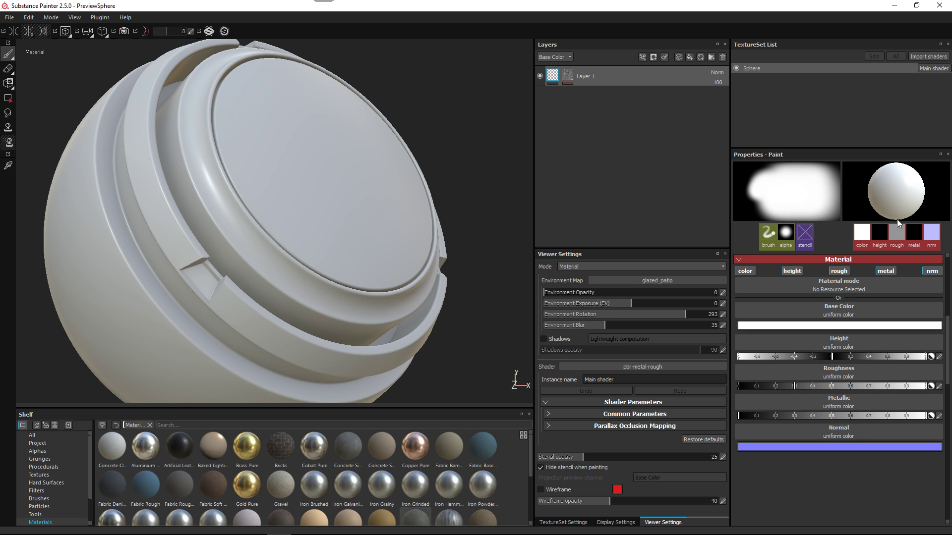
# - Set the brush's Base Color to a dark gray with RGB values of 0.076
pyautogui.click(771, 326)
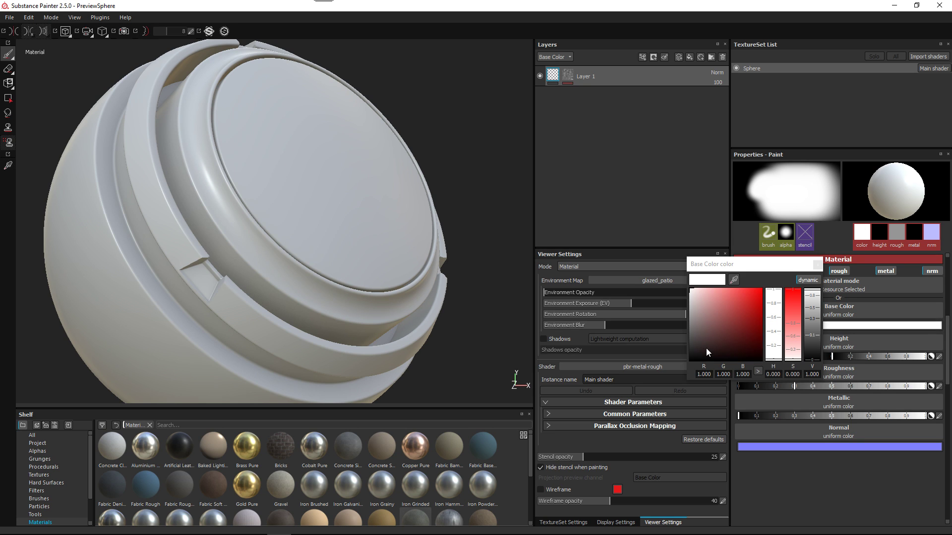
pyautogui.click(688, 338)
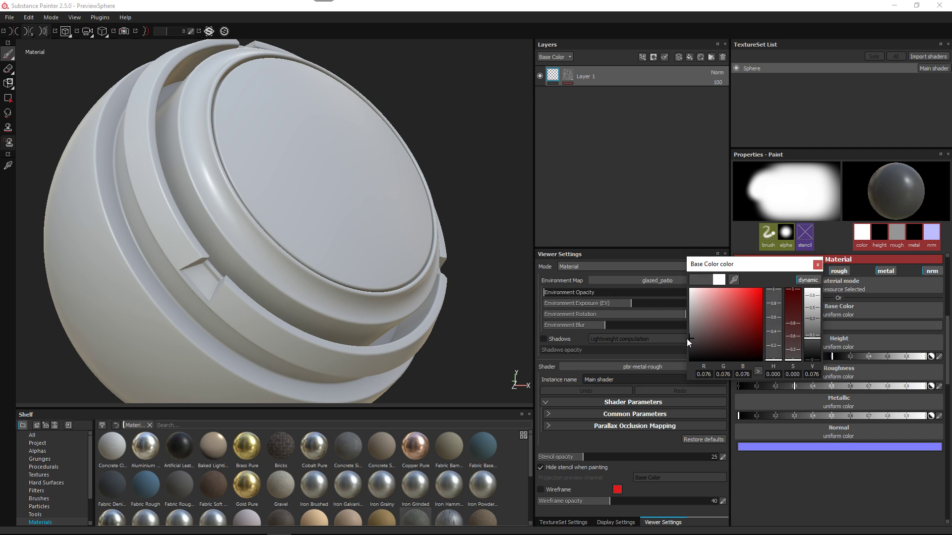
pyautogui.click(817, 264)
# - Paint dark gray strokes over the sphere's disc and raised rings, and select the mask's Advanced Tri-Planar generator
pyautogui.moveTo(280, 219)
pyautogui.mouseDown()
pyautogui.moveTo(255, 201)
pyautogui.moveTo(213, 106)
pyautogui.moveTo(307, 271)
pyautogui.moveTo(357, 267)
pyautogui.moveTo(391, 292)
pyautogui.moveTo(314, 155)
pyautogui.moveTo(340, 223)
pyautogui.mouseUp()
pyautogui.moveTo(342, 263)
pyautogui.mouseDown()
pyautogui.moveTo(426, 297)
pyautogui.moveTo(337, 342)
pyautogui.moveTo(248, 268)
pyautogui.moveTo(213, 183)
pyautogui.moveTo(246, 216)
pyautogui.moveTo(241, 225)
pyautogui.moveTo(210, 183)
pyautogui.moveTo(236, 264)
pyautogui.moveTo(210, 143)
pyautogui.moveTo(158, 233)
pyautogui.moveTo(238, 338)
pyautogui.moveTo(278, 345)
pyautogui.mouseUp()
pyautogui.moveTo(171, 159); pyautogui.dragTo(173, 140)
pyautogui.moveTo(466, 223)
pyautogui.keyDown('alt'); pyautogui.mouseDown()
pyautogui.moveTo(422, 200)
pyautogui.moveTo(430, 227)
pyautogui.mouseUp(); pyautogui.keyUp('alt')
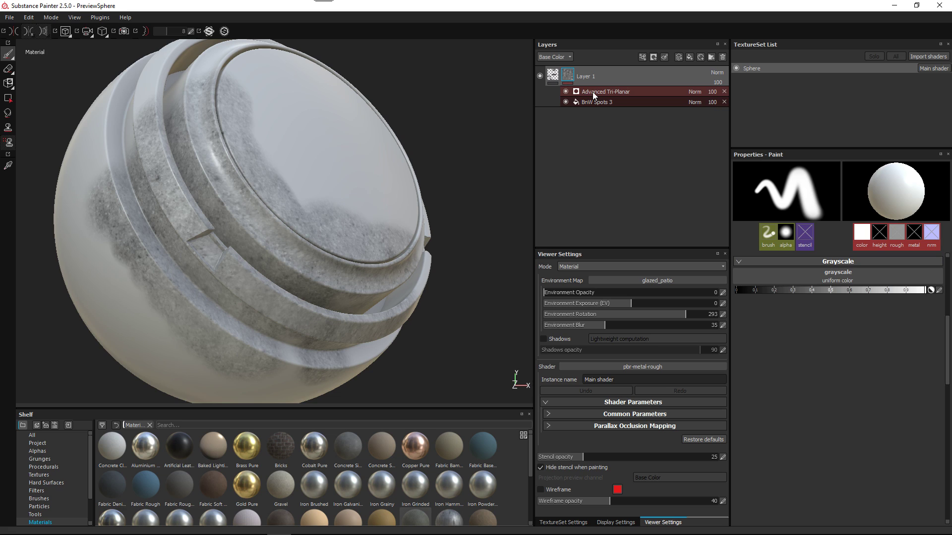
pyautogui.click(591, 92)
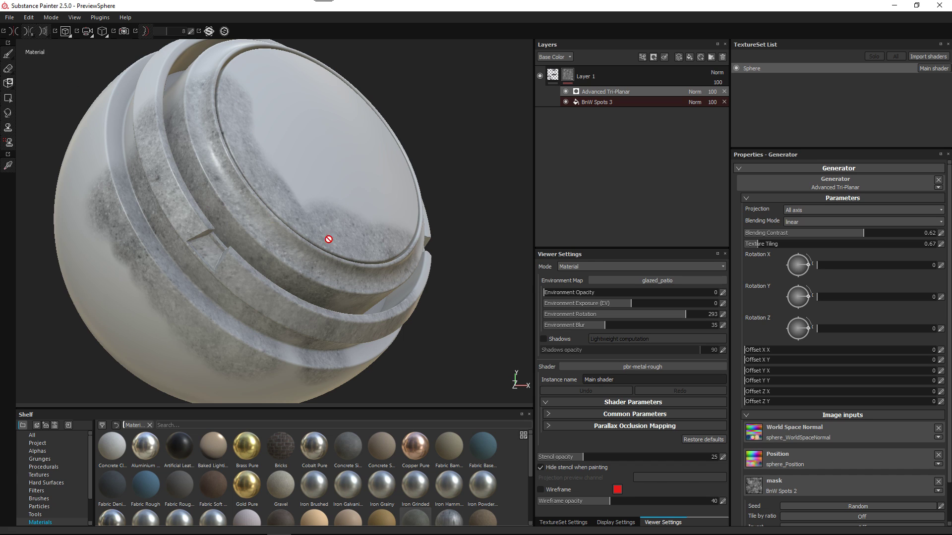
# - Delete Layer 1 together with its Advanced Tri-Planar mask from the layer stack
pyautogui.keyDown('alt'); pyautogui.moveTo(273, 219); pyautogui.dragTo(376, 255); pyautogui.keyUp('alt')
pyautogui.click(615, 71)
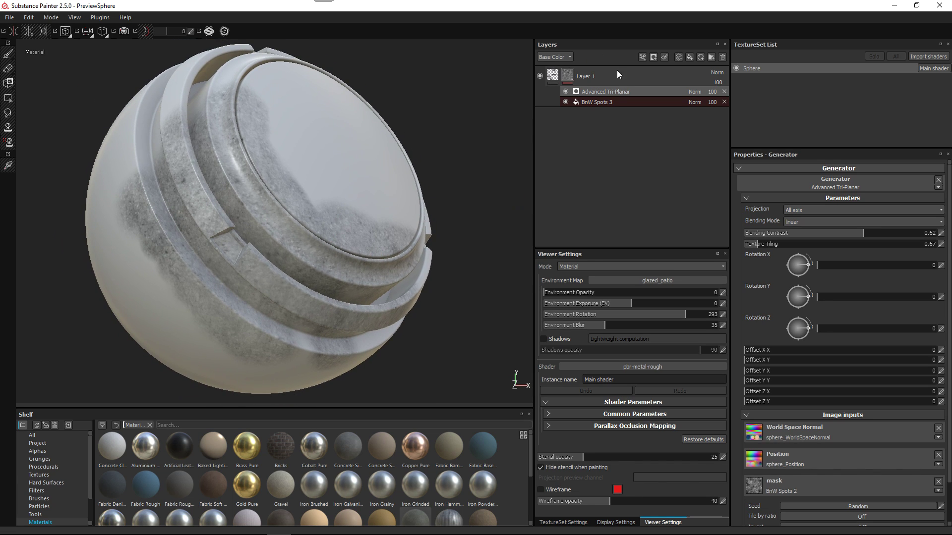
pyautogui.click(723, 58)
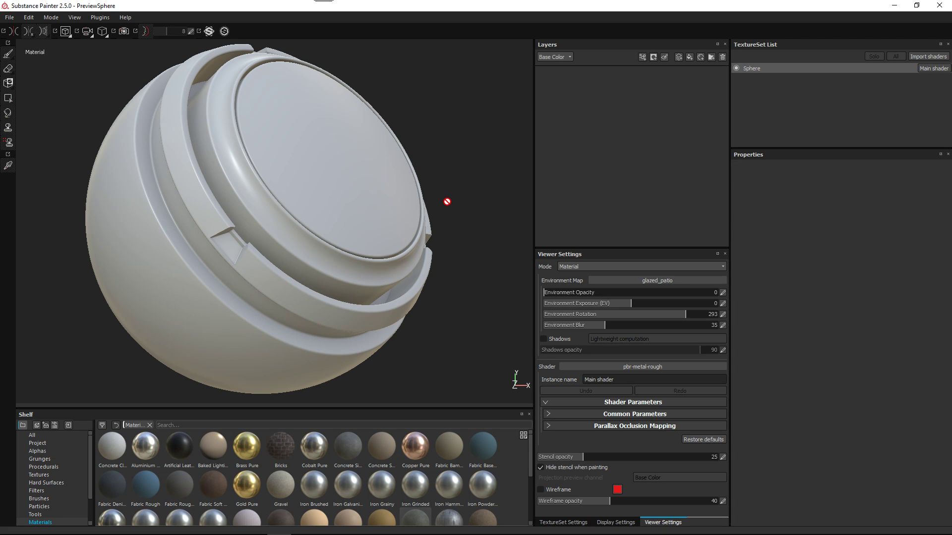
# - Add a fill layer to the empty stack and disable its height, roughness, metallic and normal channels, keeping only color
pyautogui.moveTo(427, 174)
pyautogui.keyDown('alt'); pyautogui.mouseDown()
pyautogui.moveTo(430, 183)
pyautogui.moveTo(415, 177)
pyautogui.mouseUp(); pyautogui.keyUp('alt')
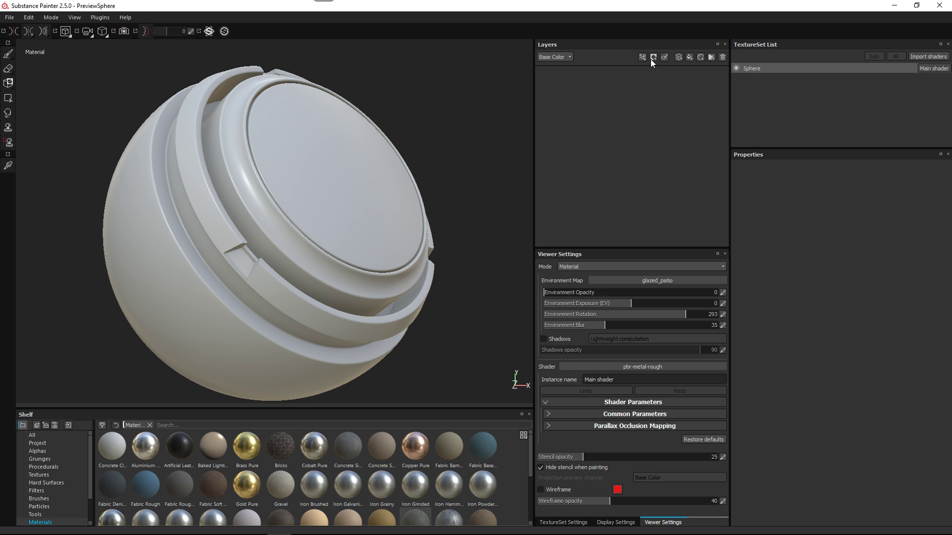
pyautogui.click(689, 57)
pyautogui.click(842, 273)
pyautogui.click(890, 273)
pyautogui.click(939, 273)
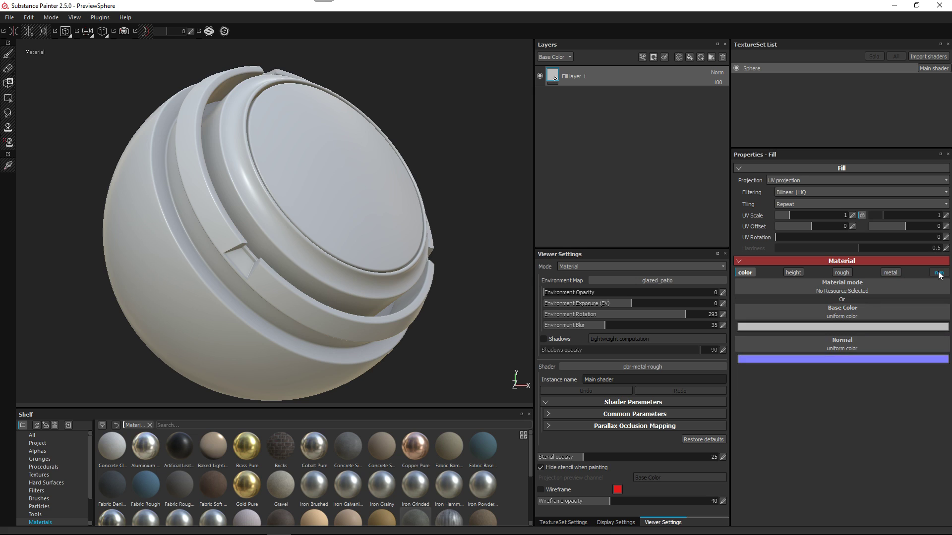
# - Assign the BnW Spots 3 procedural to the fill layer and inspect the pattern on the sphere
pyautogui.click(805, 328)
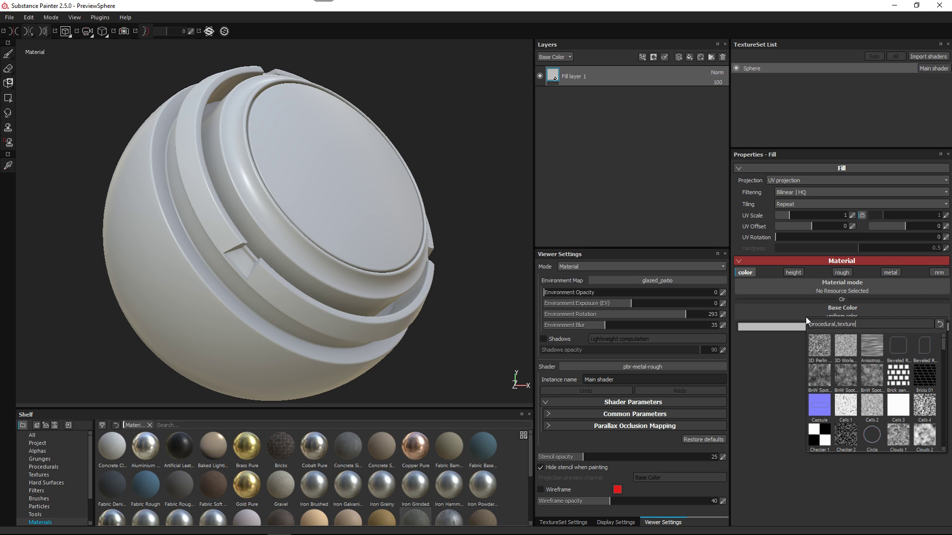
pyautogui.click(870, 373)
pyautogui.keyDown('alt'); pyautogui.moveTo(335, 222); pyautogui.dragTo(309, 230); pyautogui.keyUp('alt')
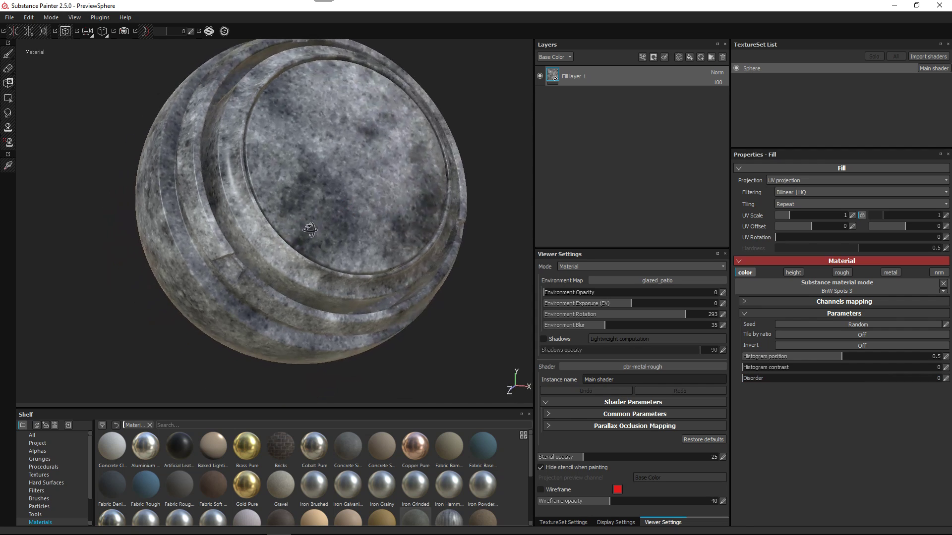
pyautogui.keyDown('alt'); pyautogui.moveTo(310, 229); pyautogui.dragTo(329, 247, button='right'); pyautogui.keyUp('alt')
pyautogui.moveTo(329, 246)
pyautogui.keyDown('alt'); pyautogui.mouseDown()
pyautogui.moveTo(329, 225)
pyautogui.moveTo(336, 257)
pyautogui.mouseUp(); pyautogui.keyUp('alt')
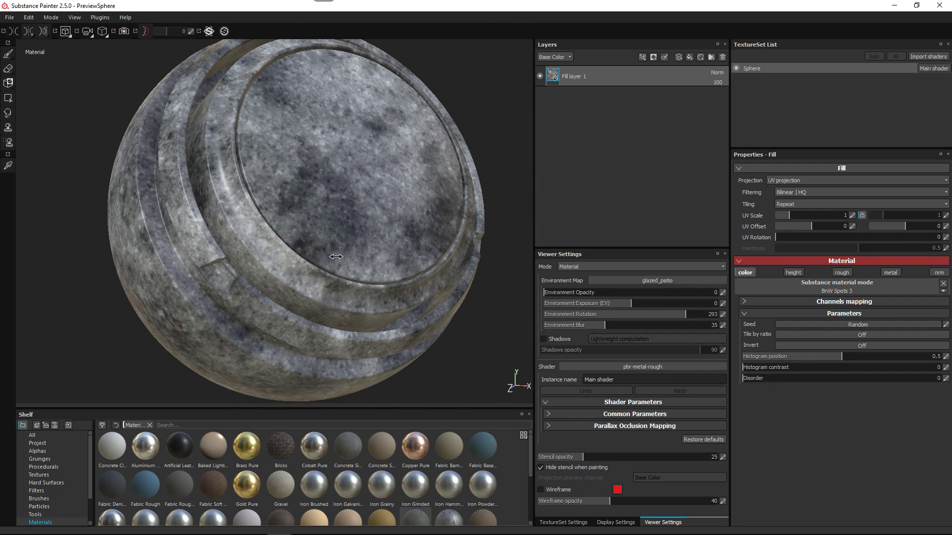
pyautogui.keyDown('shift'); pyautogui.moveTo(336, 257); pyautogui.dragTo(332, 256, button='right'); pyautogui.keyUp('shift')
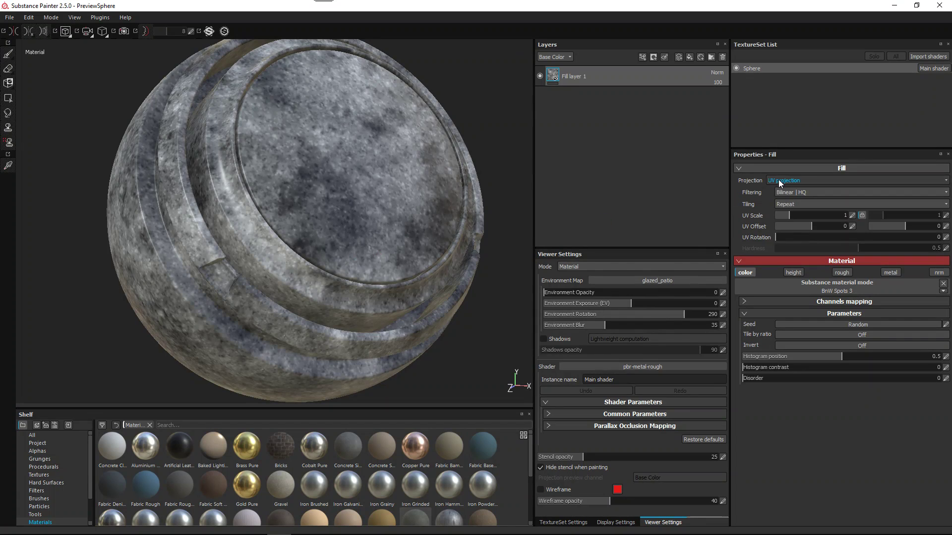
# - Switch the fill layer's projection to Tri-planar projection and inspect the sphere from another angle
pyautogui.click(778, 179)
pyautogui.click(791, 198)
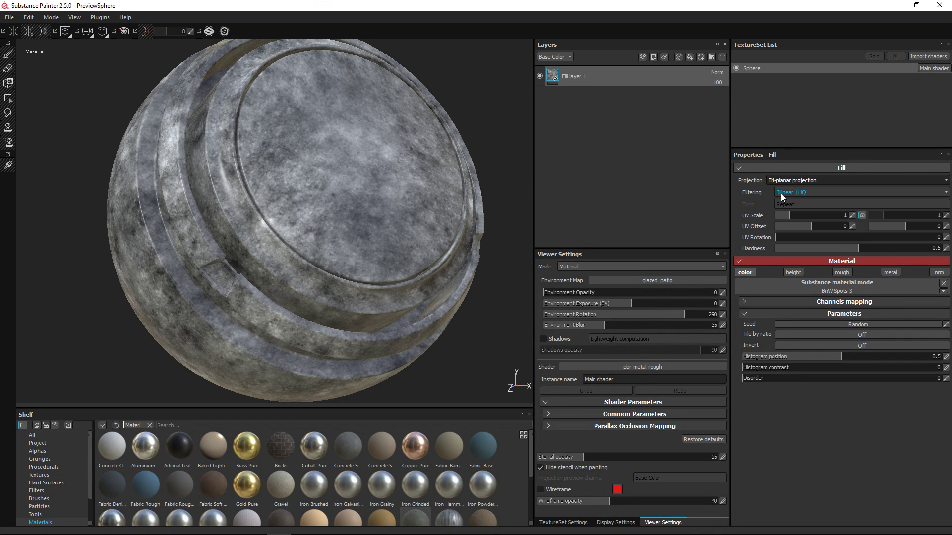
pyautogui.keyDown('alt'); pyautogui.moveTo(306, 237); pyautogui.dragTo(337, 226); pyautogui.keyUp('alt')
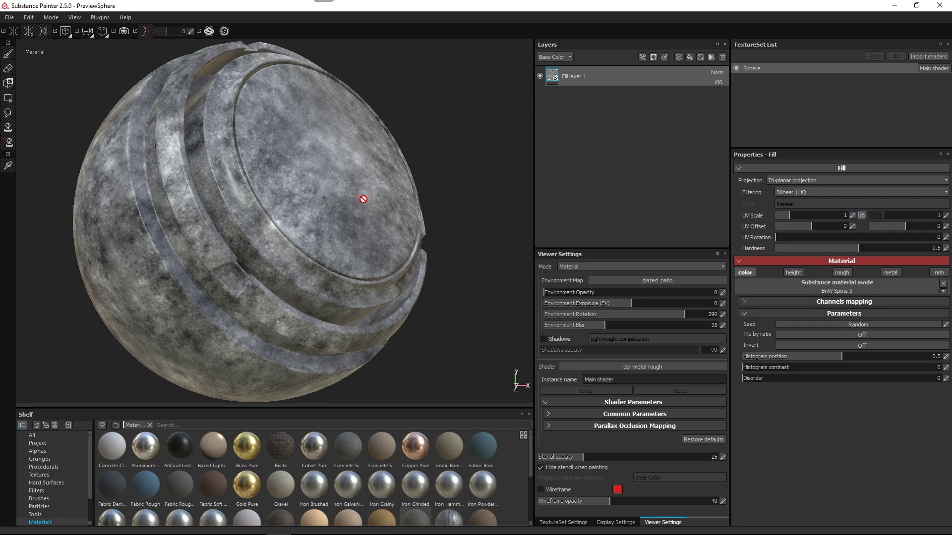
pyautogui.keyDown('alt'); pyautogui.moveTo(298, 235); pyautogui.dragTo(333, 238); pyautogui.keyUp('alt')
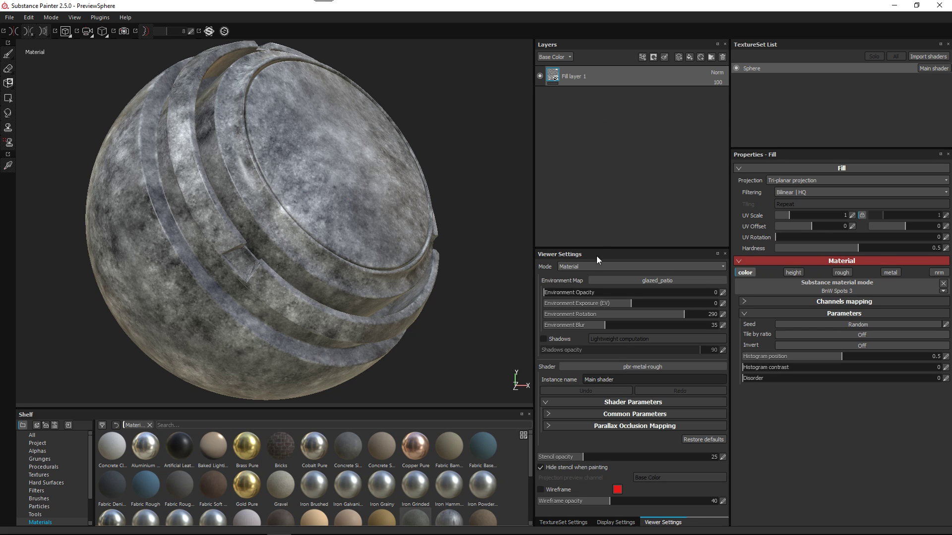
# - Delete the tri-planar fill layer and add a new fill layer
pyautogui.moveTo(600, 249); pyautogui.dragTo(603, 202)
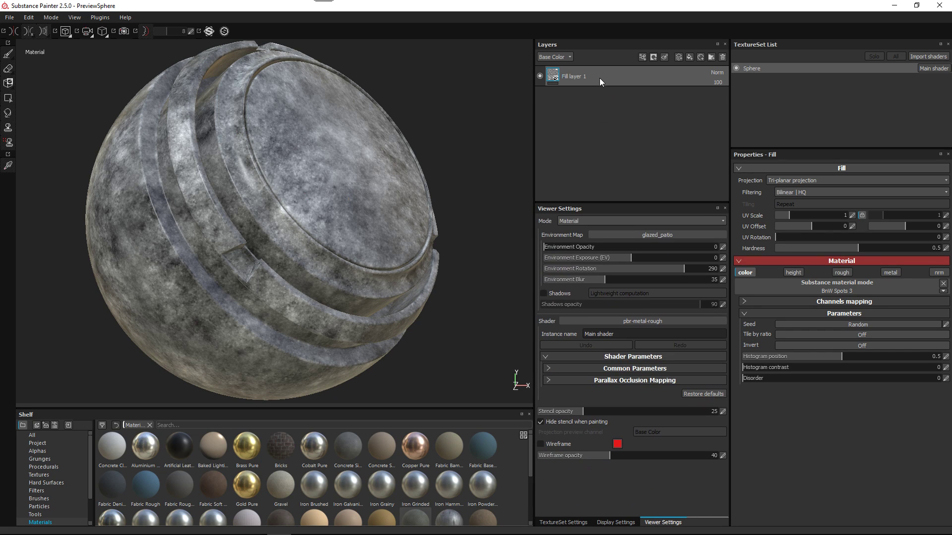
pyautogui.click(723, 57)
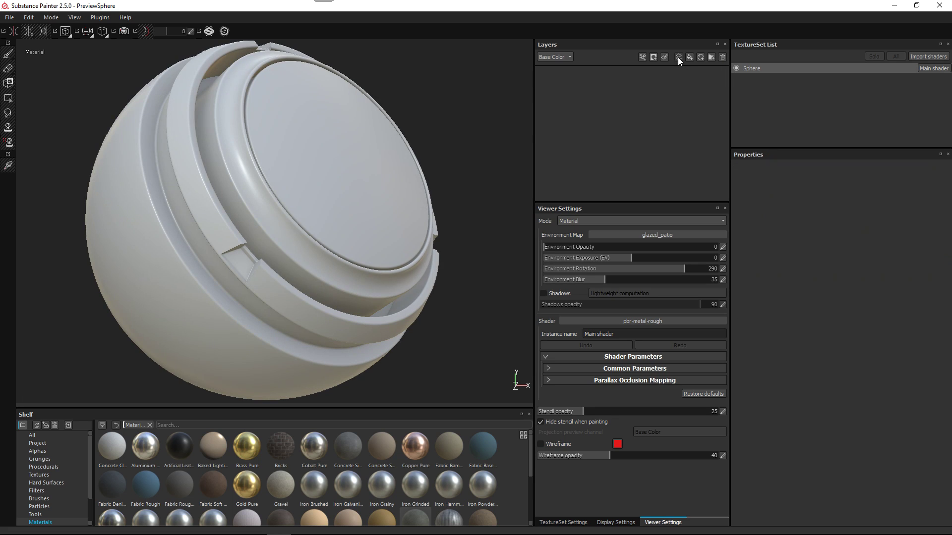
pyautogui.click(688, 57)
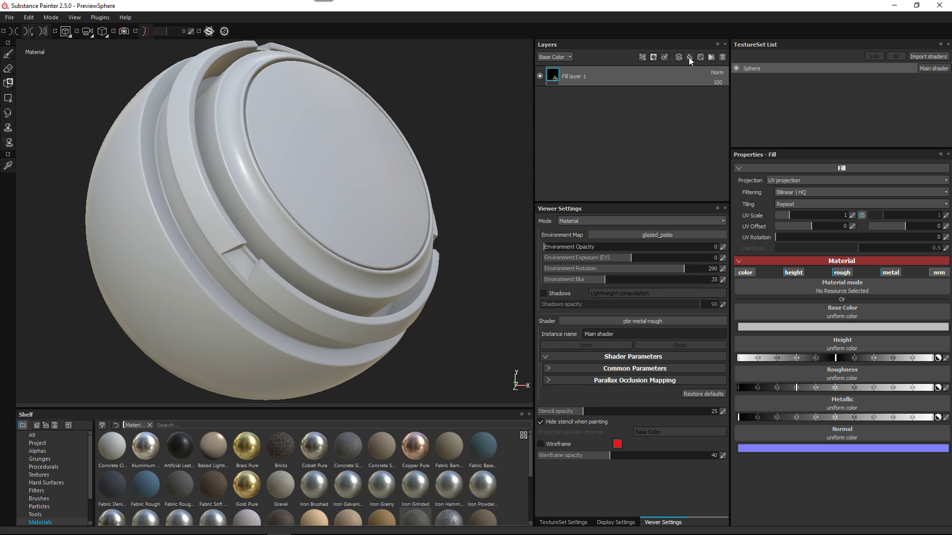
# - Set the fill layer's Base Color to red with RGB 0.393, 0.007, 0.007, and add a black mask to it
pyautogui.click(795, 328)
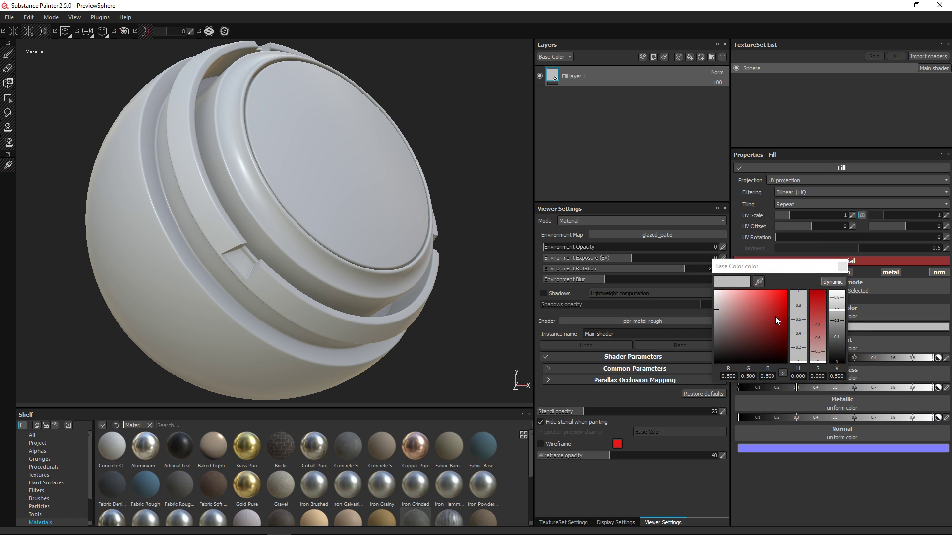
pyautogui.click(776, 316)
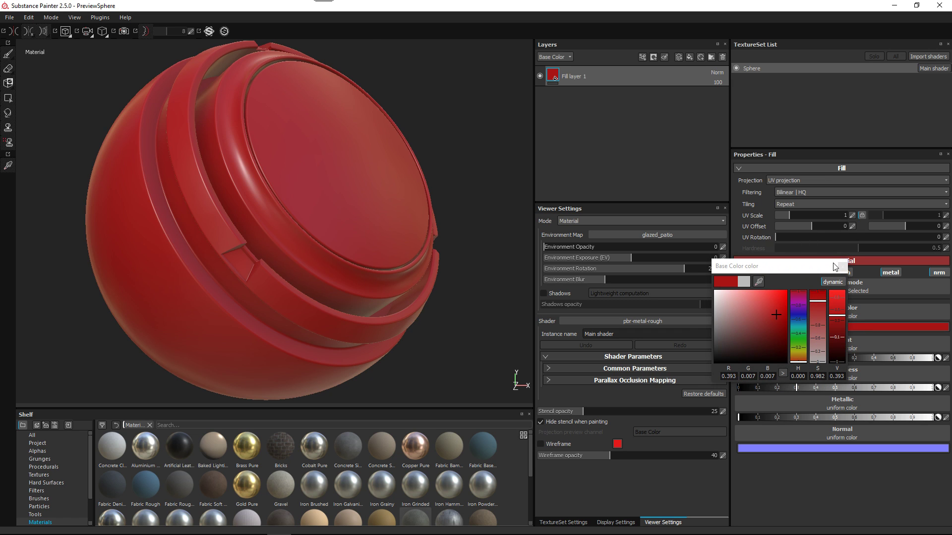
pyautogui.click(838, 267)
pyautogui.rightClick(602, 79)
pyautogui.click(623, 99)
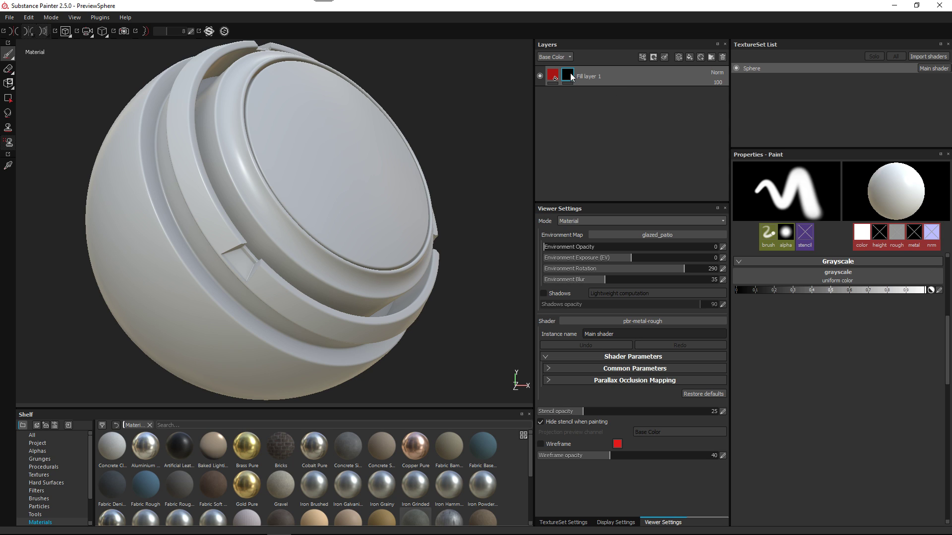
# - Try BnW Spots 3 as the mask brush's grayscale texture, and remove it
pyautogui.moveTo(572, 77)
pyautogui.click(801, 279)
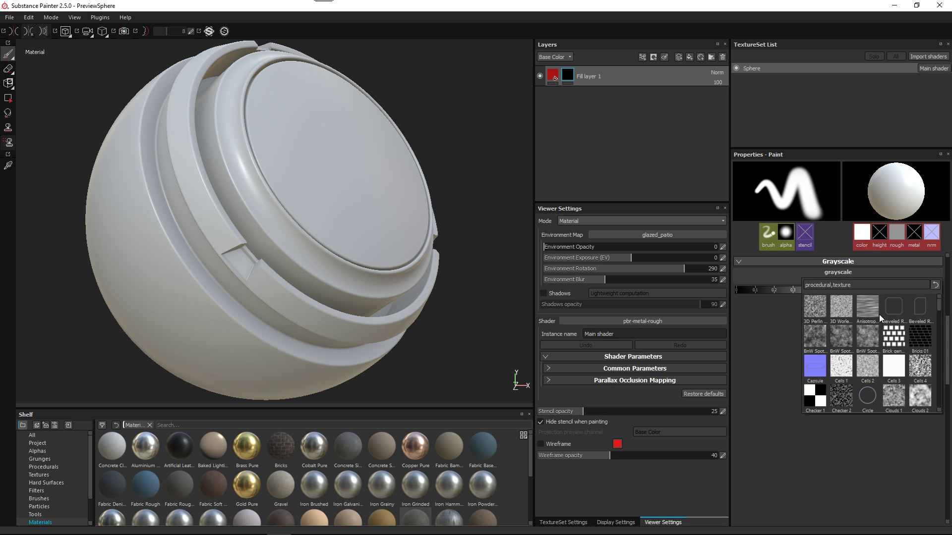
pyautogui.click(869, 338)
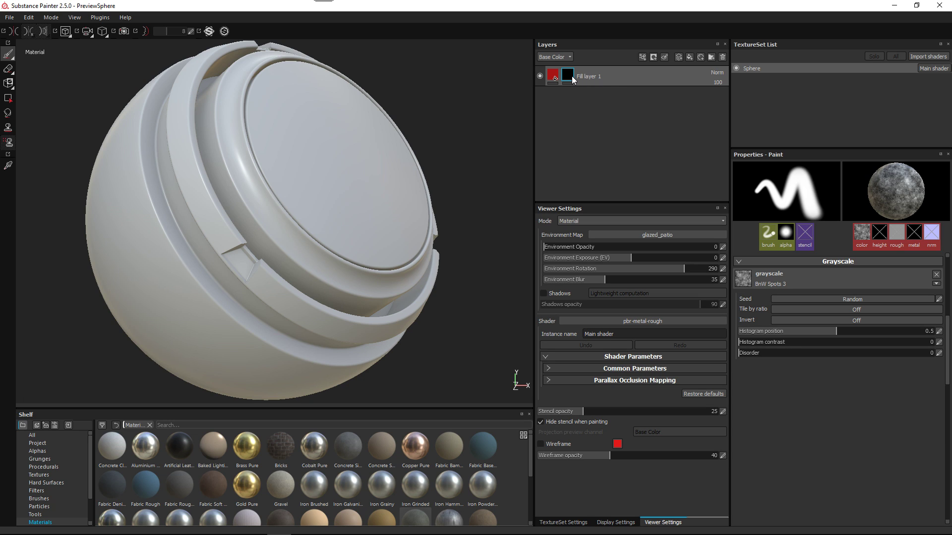
pyautogui.moveTo(572, 76)
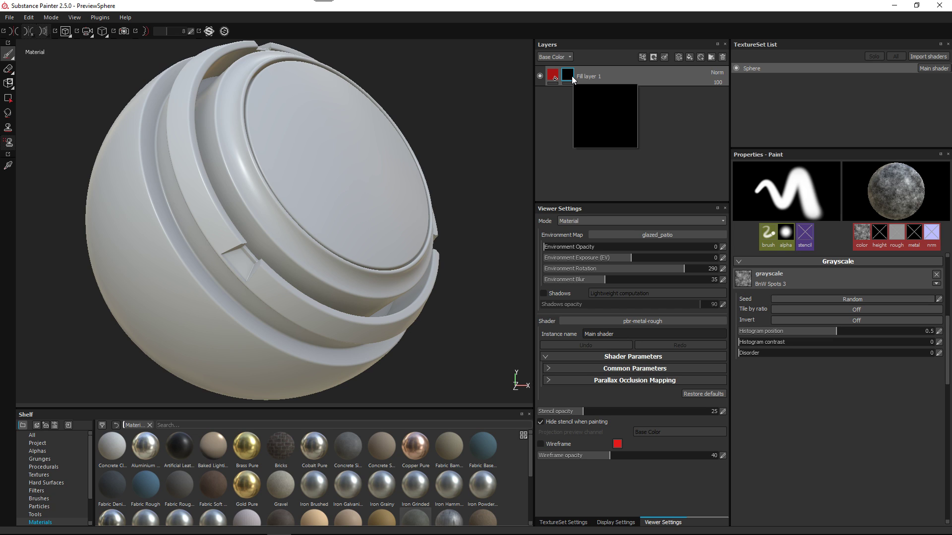
pyautogui.click(939, 276)
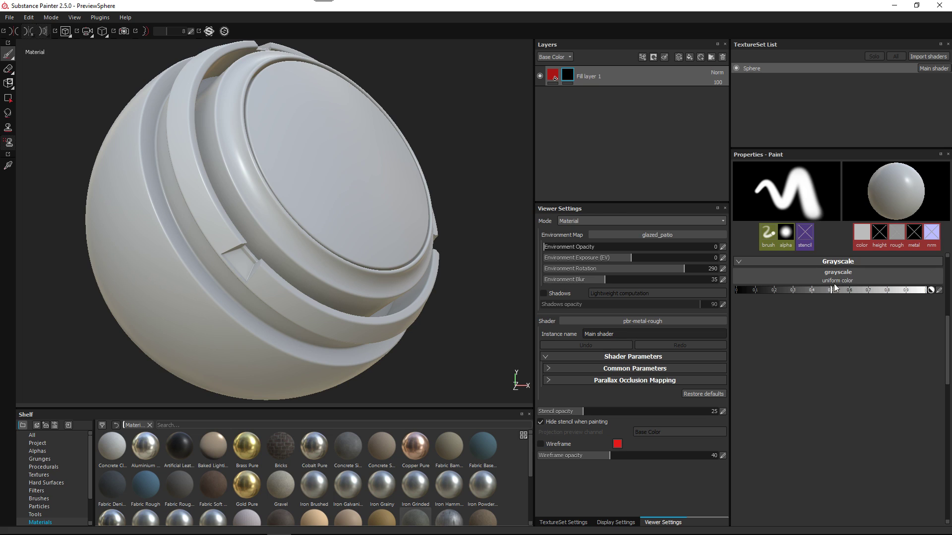
# - Paint a large light gray blob on the mask over the disc's edge and neighbouring ring with an enlarged hard brush
pyautogui.click(892, 291)
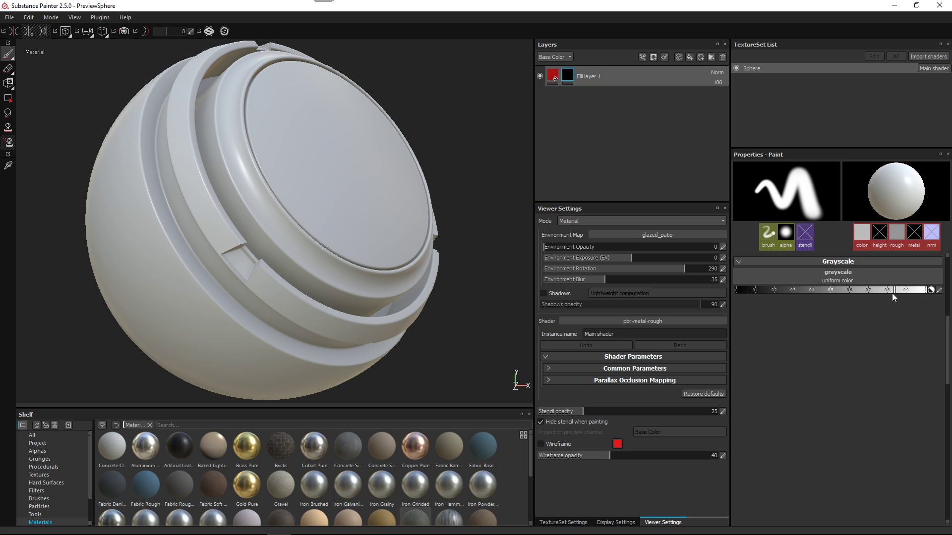
pyautogui.keyDown('alt'); pyautogui.moveTo(308, 170); pyautogui.dragTo(275, 158); pyautogui.keyUp('alt')
pyautogui.rightClick(276, 186)
pyautogui.click(318, 172)
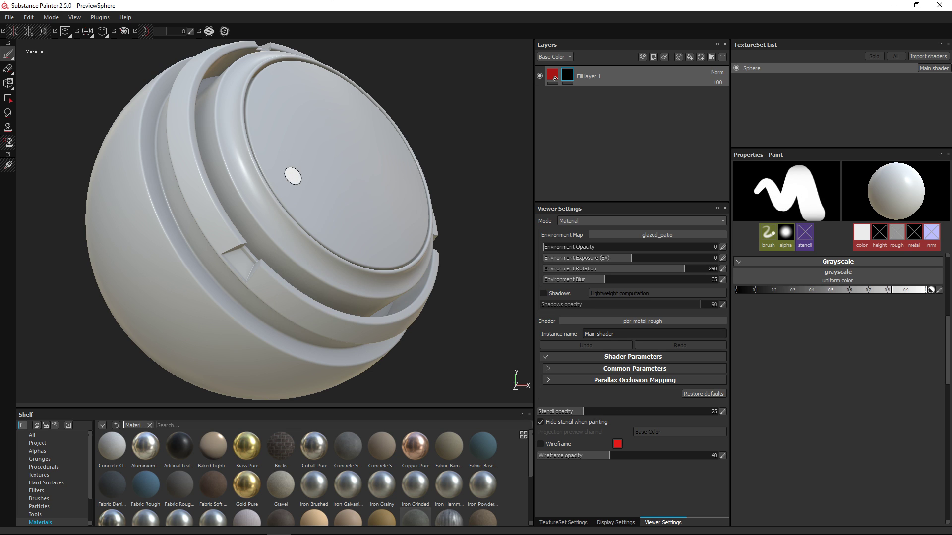
pyautogui.keyDown('ctrl'); pyautogui.moveTo(292, 201); pyautogui.dragTo(344, 201, button='right'); pyautogui.keyUp('ctrl')
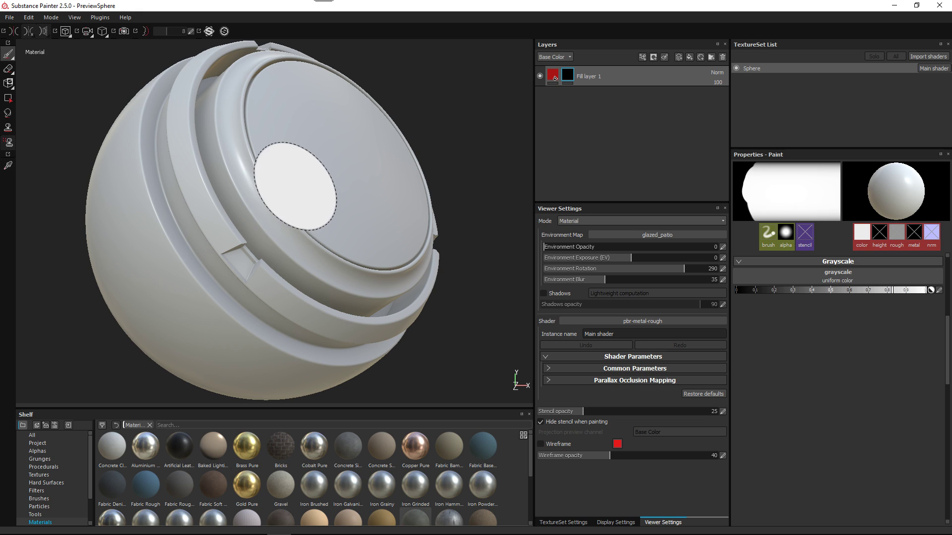
pyautogui.moveTo(273, 215); pyautogui.dragTo(294, 204)
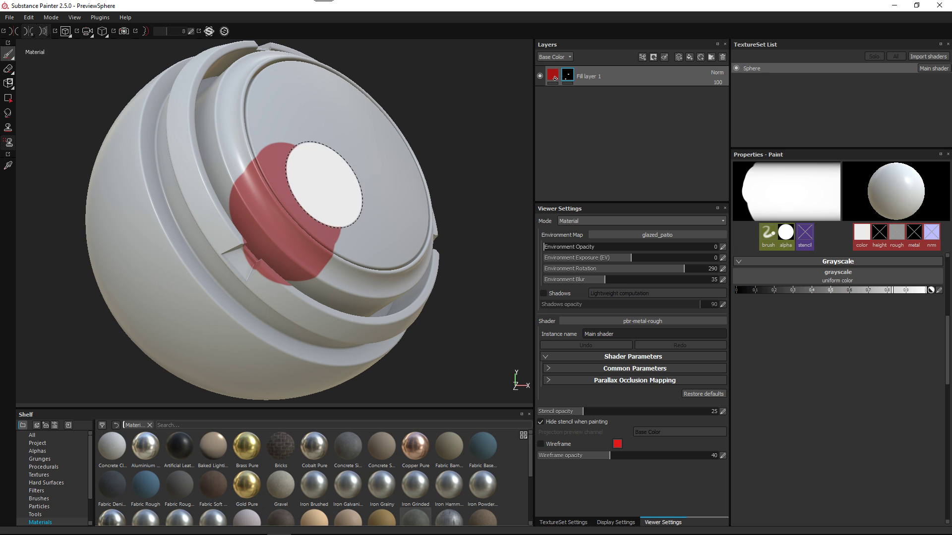
# - Paint dark gray and black strokes on the mask over the sphere's disc, and leave the brush grayscale at black
pyautogui.press('x')
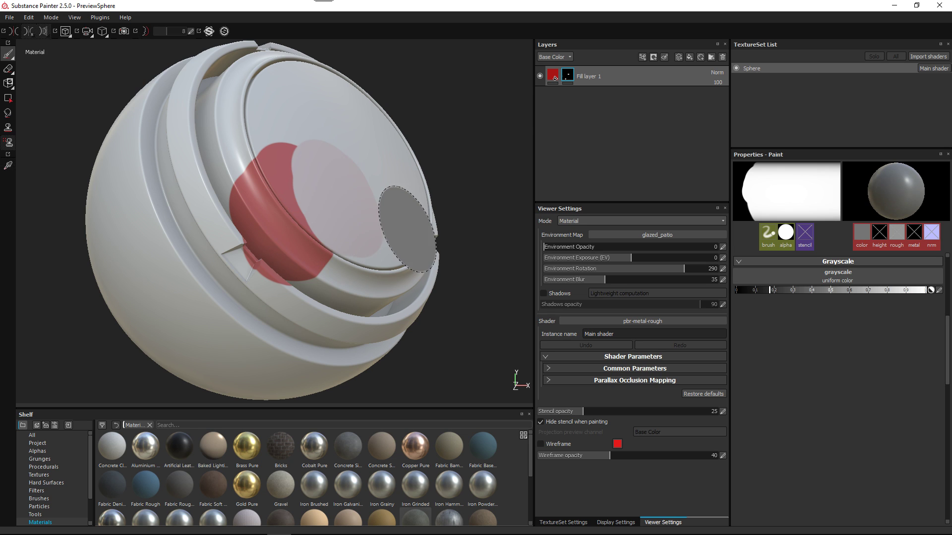
pyautogui.moveTo(781, 292); pyautogui.dragTo(654, 290)
pyautogui.moveTo(329, 171)
pyautogui.mouseDown()
pyautogui.moveTo(367, 213)
pyautogui.moveTo(322, 248)
pyautogui.moveTo(298, 177)
pyautogui.moveTo(305, 198)
pyautogui.mouseUp()
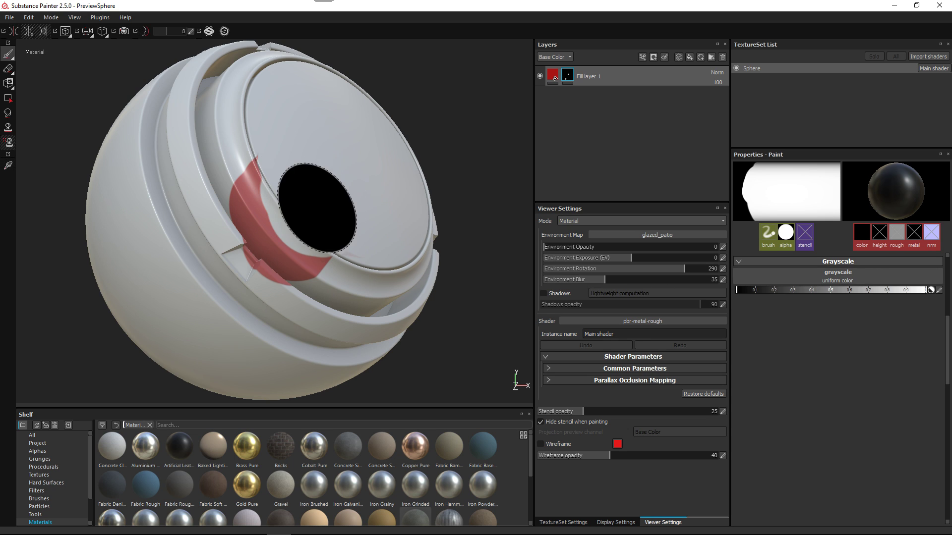
pyautogui.click(846, 290)
pyautogui.moveTo(857, 292); pyautogui.dragTo(706, 293)
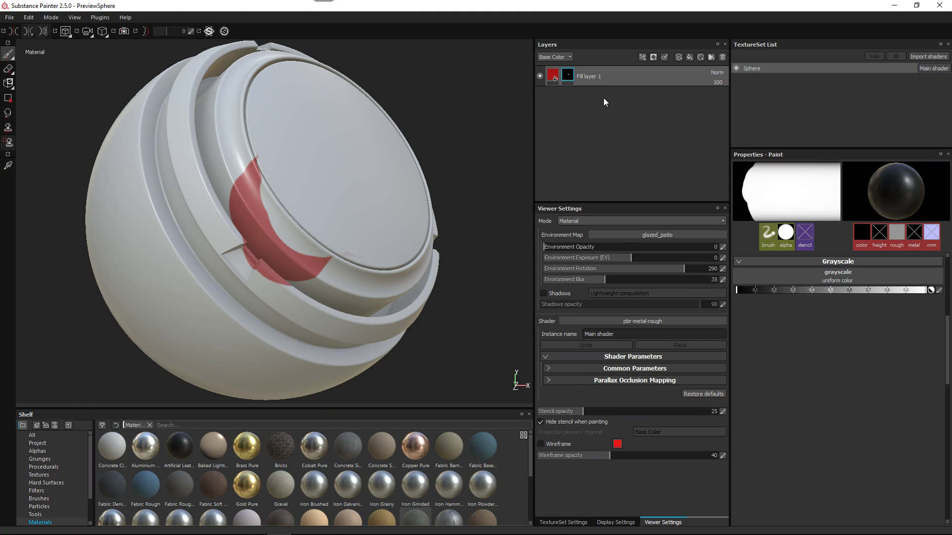
# - Clear the fill layer's mask and add a fill effect to it
pyautogui.rightClick(569, 78)
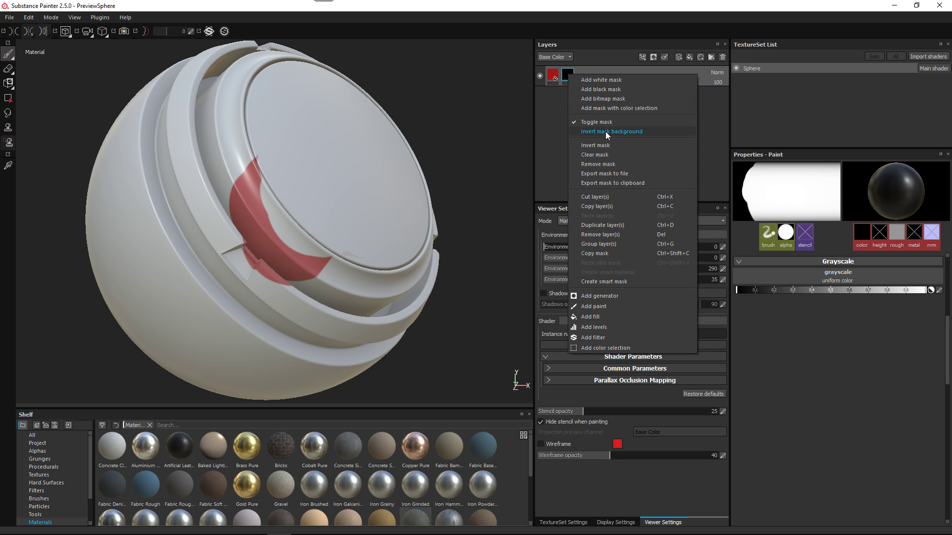
pyautogui.click(607, 156)
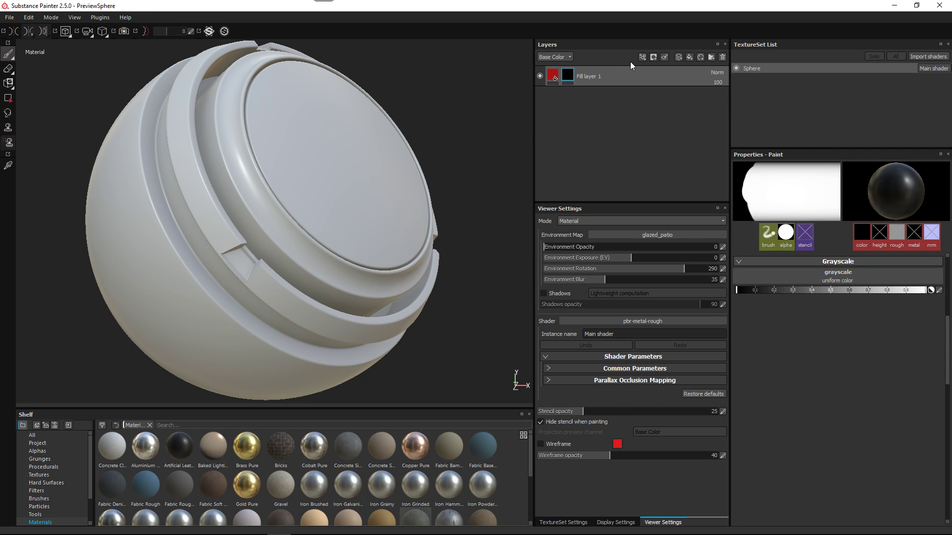
pyautogui.click(643, 57)
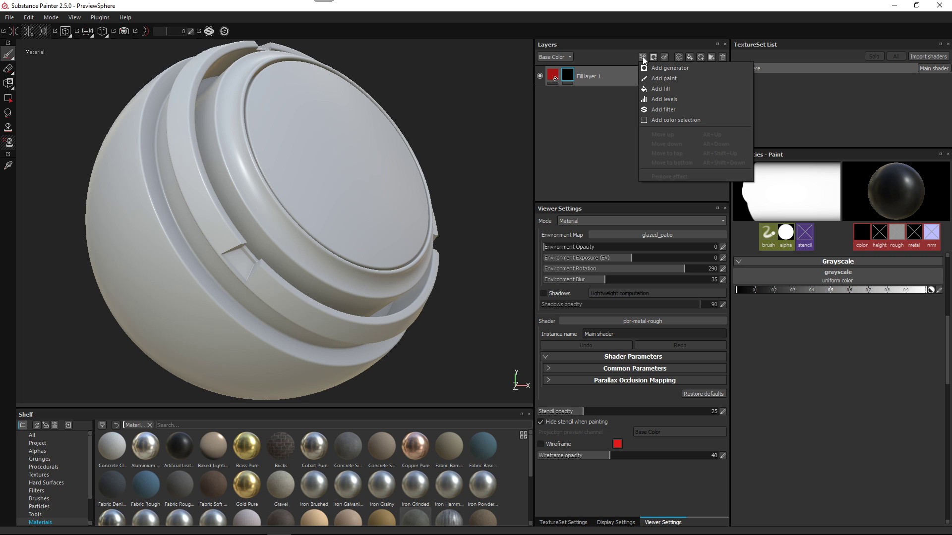
pyautogui.click(665, 89)
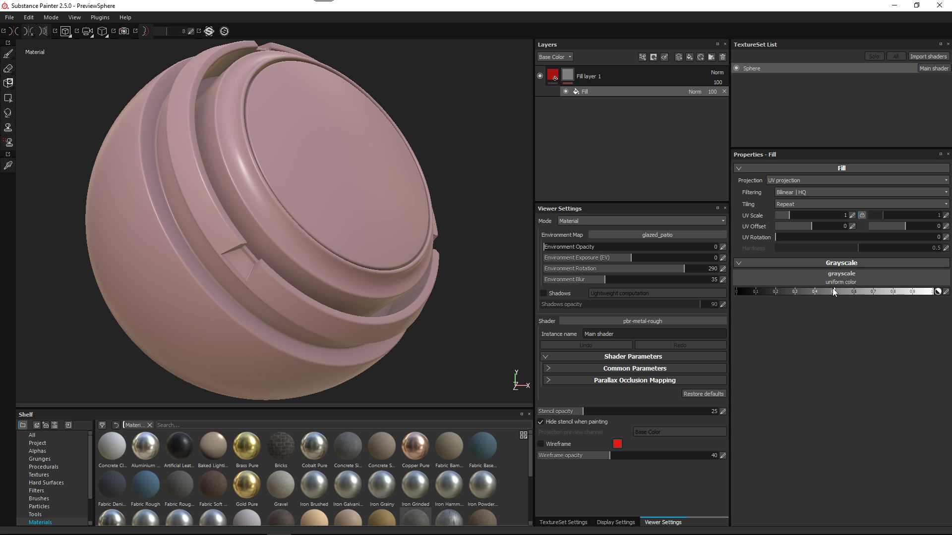
# - Try full white and black as the mask fill's grayscale, and set it to about 0.5
pyautogui.moveTo(842, 294); pyautogui.dragTo(936, 294)
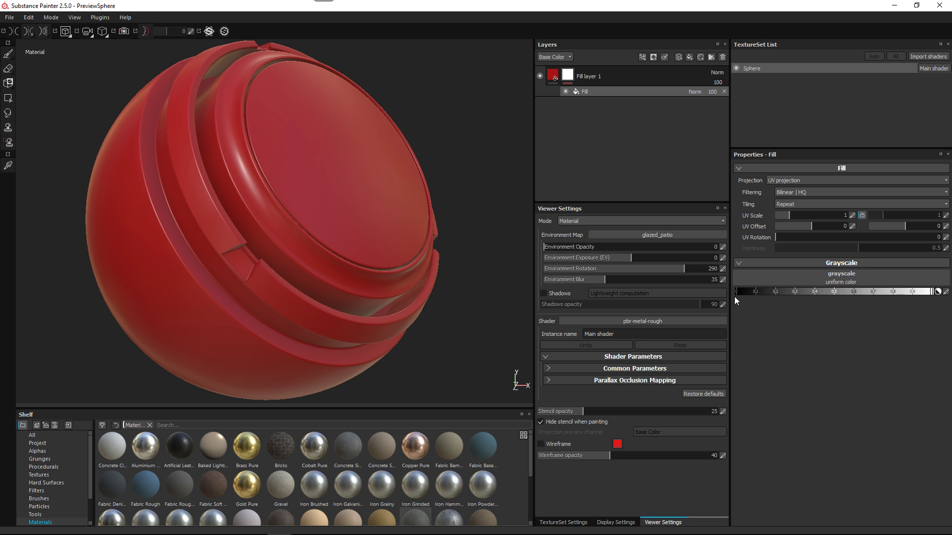
pyautogui.click(760, 293)
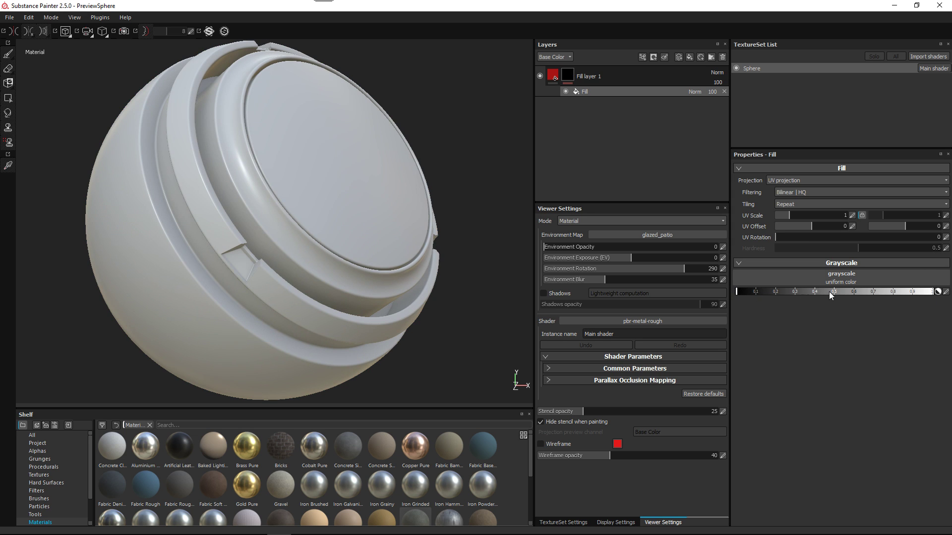
pyautogui.click(833, 292)
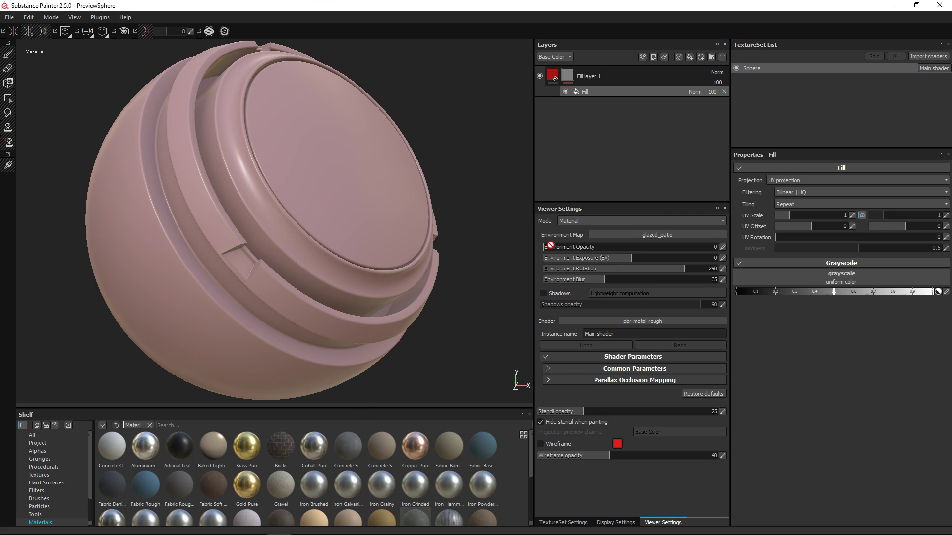
# - Use the BnW Spots 3 procedural texture as the grayscale of the mask's fill effect
pyautogui.click(831, 283)
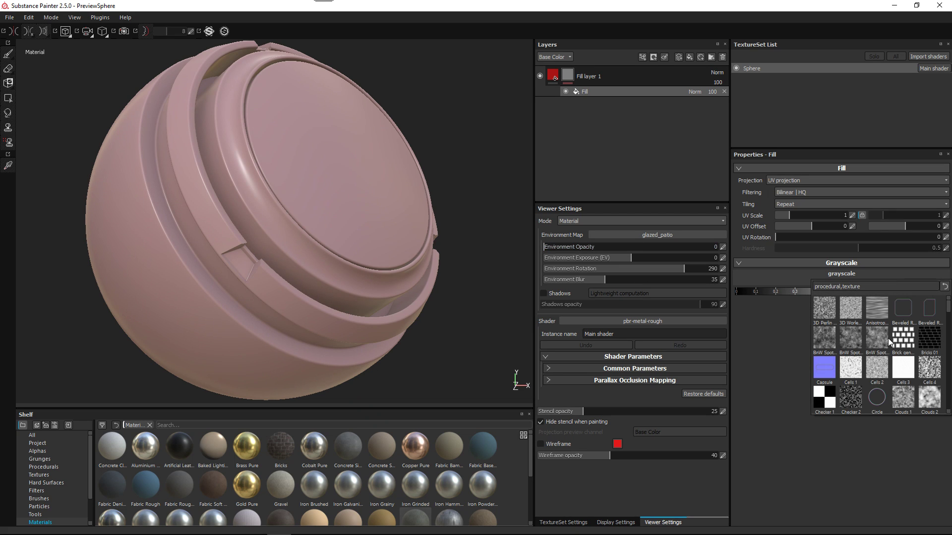
pyautogui.click(871, 331)
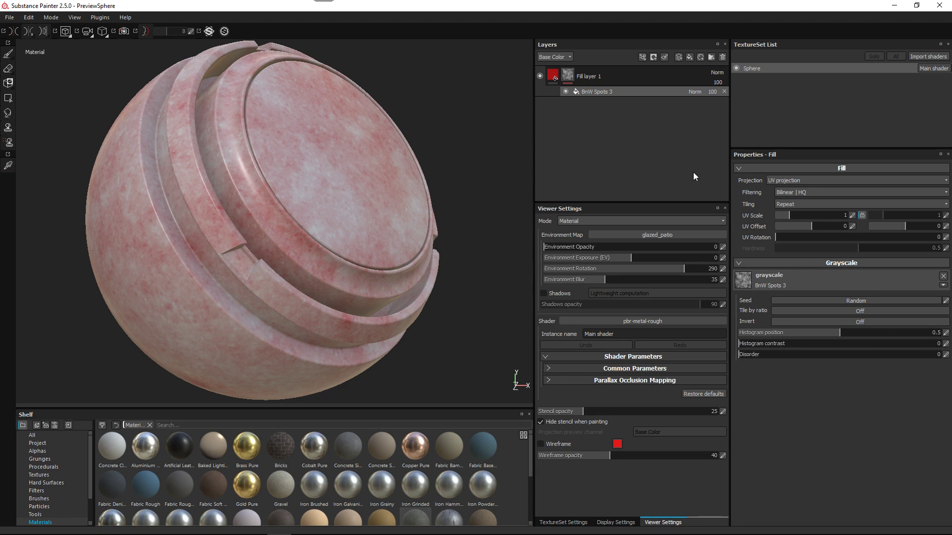
pyautogui.keyDown('alt'); pyautogui.moveTo(382, 215); pyautogui.dragTo(395, 233); pyautogui.keyUp('alt')
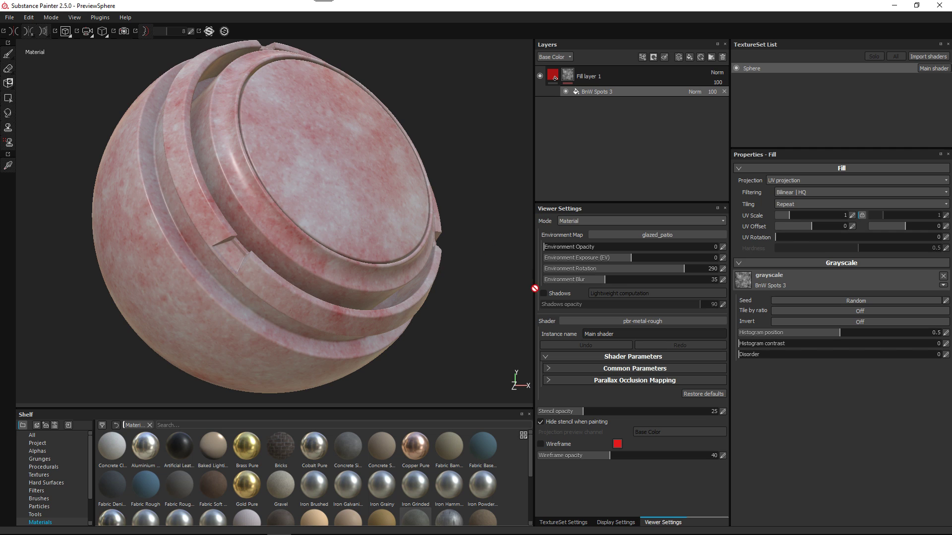
# - Enlarge the Viewer Settings area and set the viewport to Solo mode showing the Mask
pyautogui.click(605, 523)
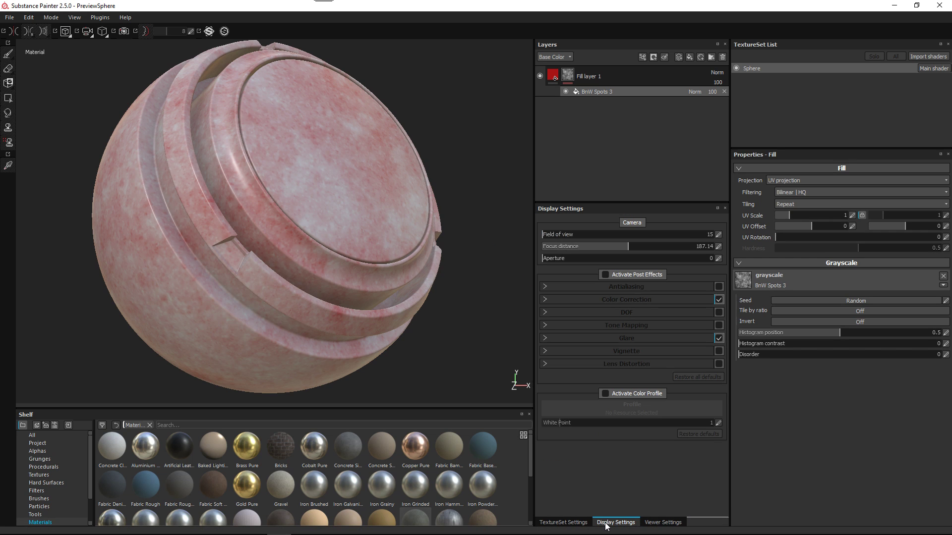
pyautogui.click(658, 524)
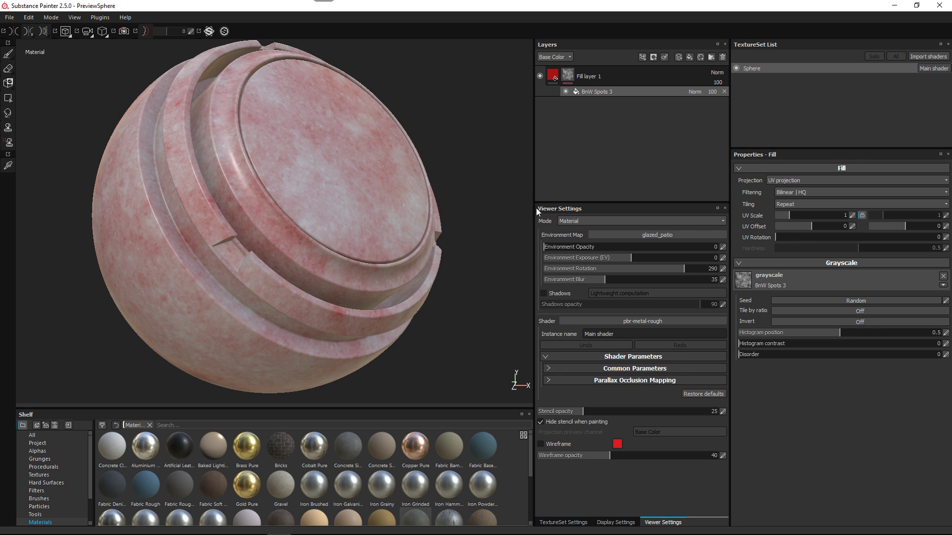
pyautogui.moveTo(559, 203); pyautogui.dragTo(552, 148)
pyautogui.click(571, 152)
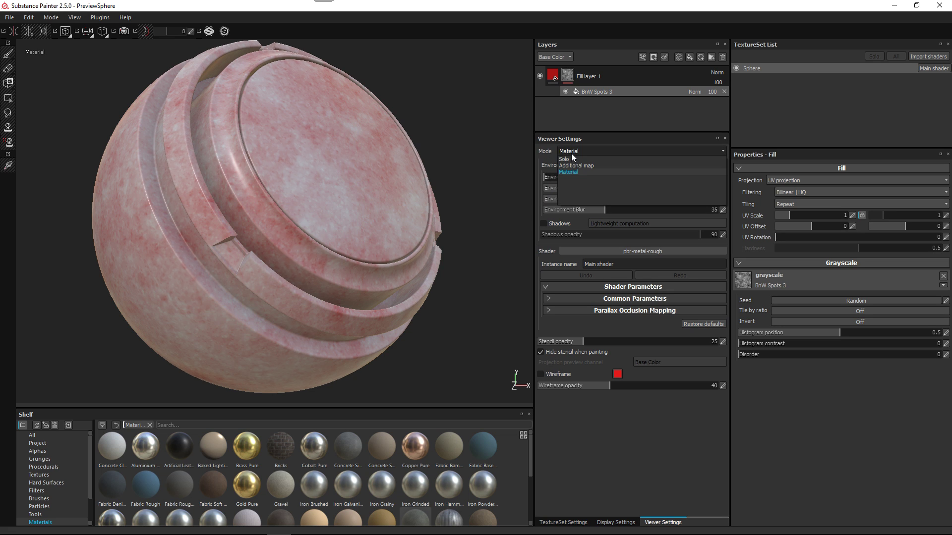
pyautogui.click(576, 159)
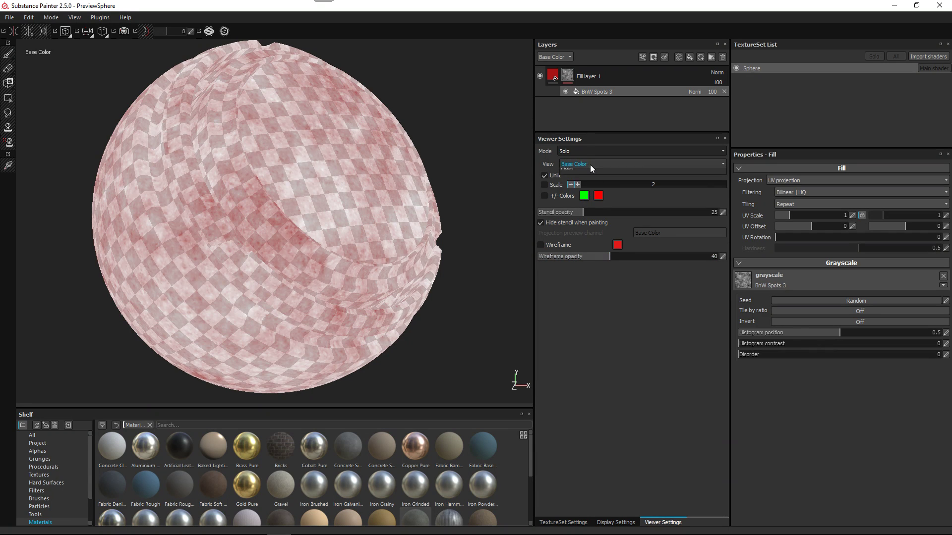
pyautogui.click(590, 165)
pyautogui.click(573, 212)
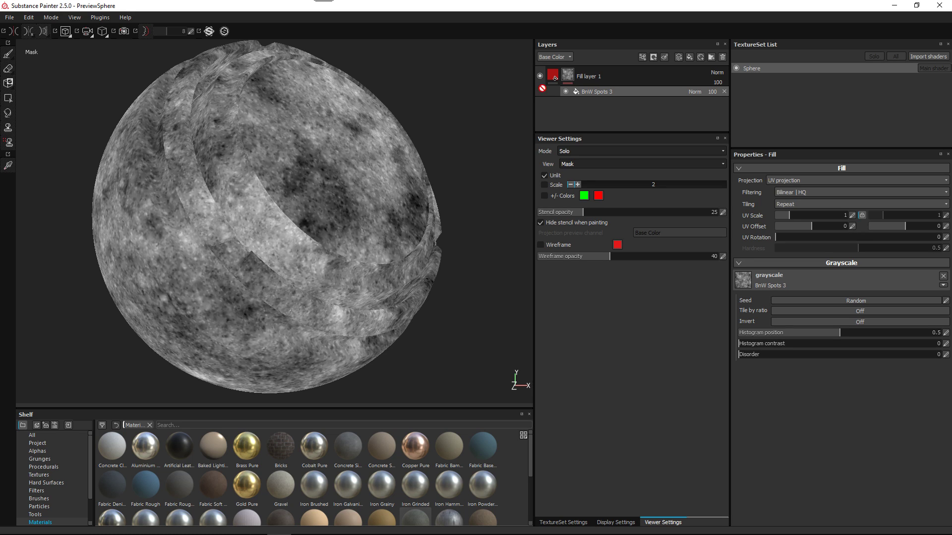
# - Select the fill layer's material content instead of its mask, and restore the Material view
pyautogui.click(565, 77)
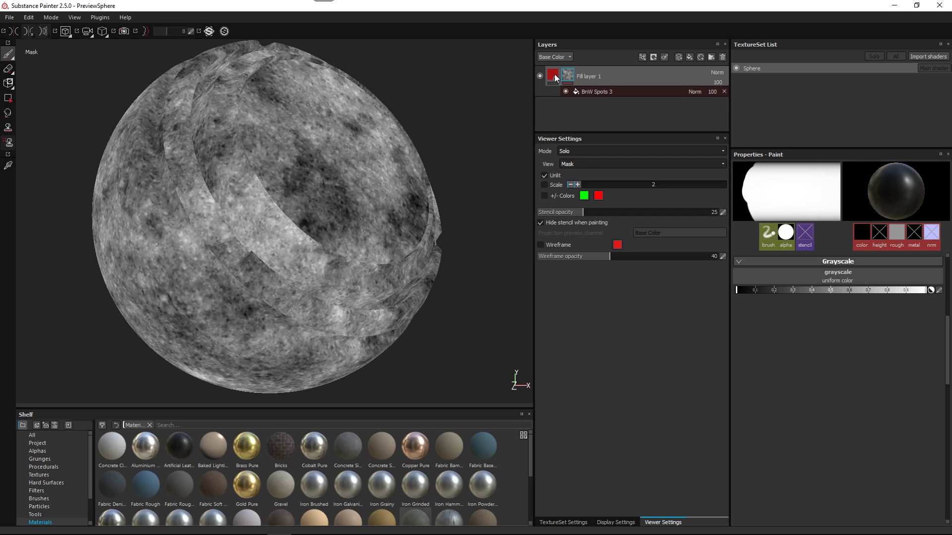
pyautogui.click(554, 77)
pyautogui.press('m')
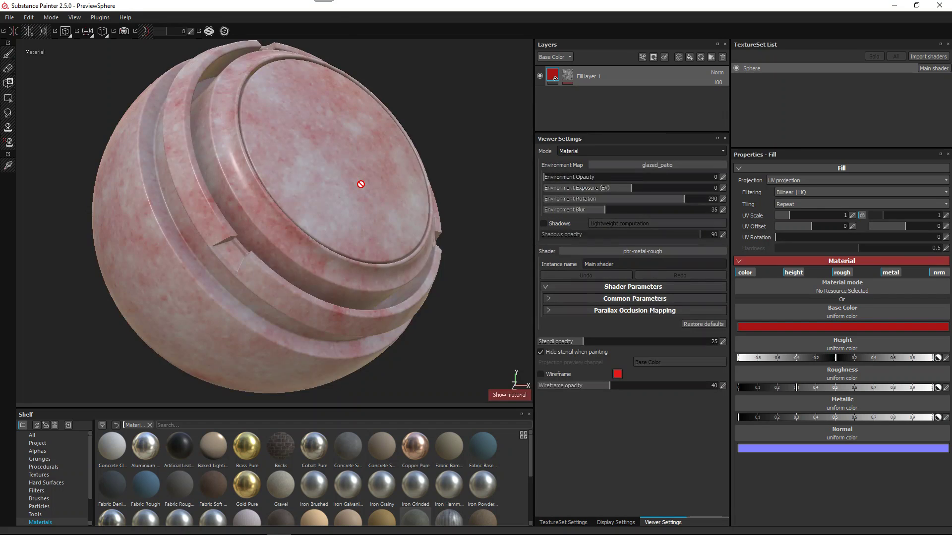
# - Display only the fill layer's mask directly from its thumbnail, and return the viewport to Material view
pyautogui.keyDown('alt'); pyautogui.moveTo(392, 153); pyautogui.dragTo(381, 187); pyautogui.keyUp('alt')
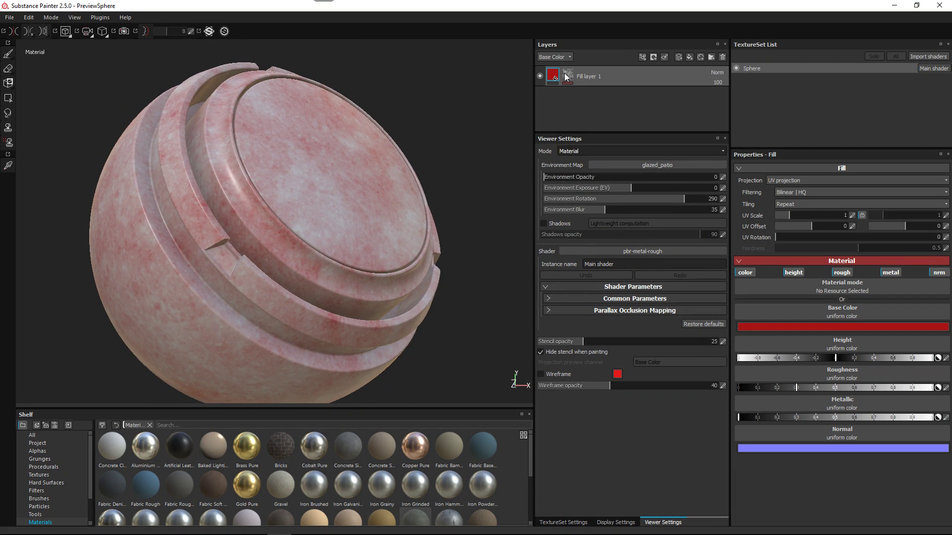
pyautogui.keyDown('alt'); pyautogui.click(568, 75); pyautogui.keyUp('alt')
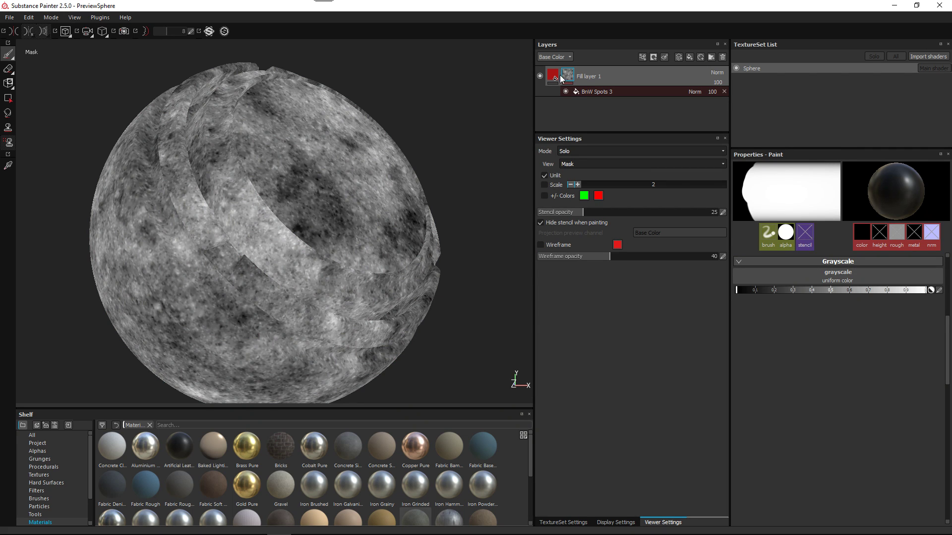
pyautogui.press('m')
pyautogui.keyDown('alt'); pyautogui.moveTo(224, 213); pyautogui.dragTo(252, 213); pyautogui.keyUp('alt')
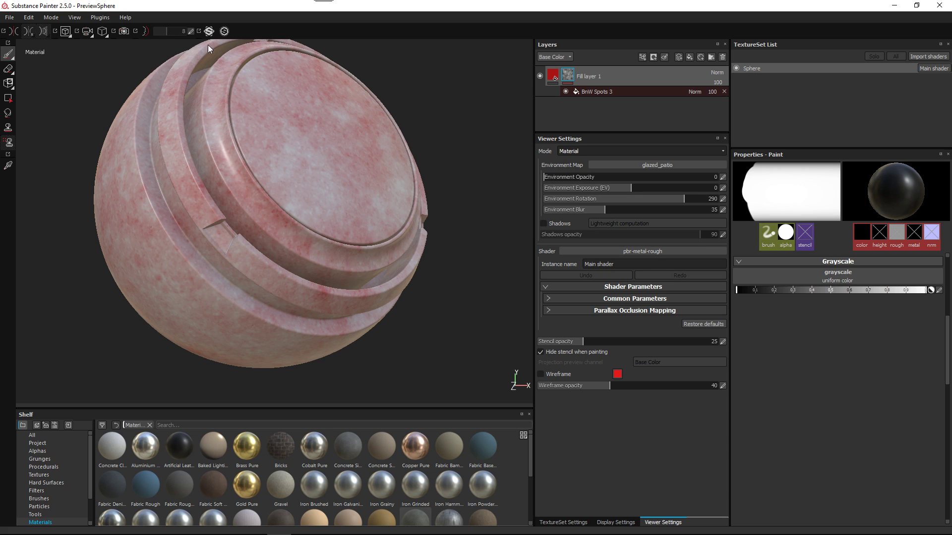
# - Open the Scripting Documentation in the browser and review the API changes for version 1.0.3 (Painter 2.5.0)
pyautogui.click(125, 19)
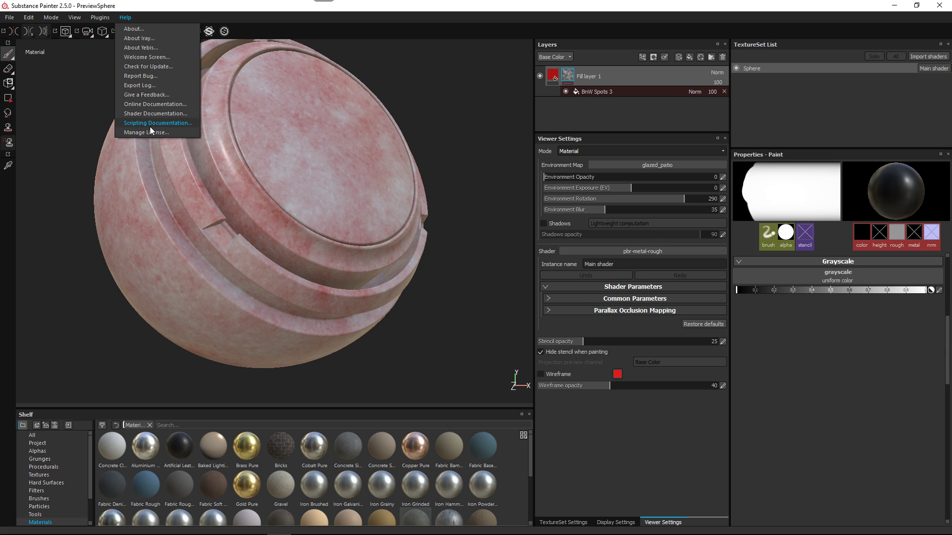
pyautogui.click(99, 293)
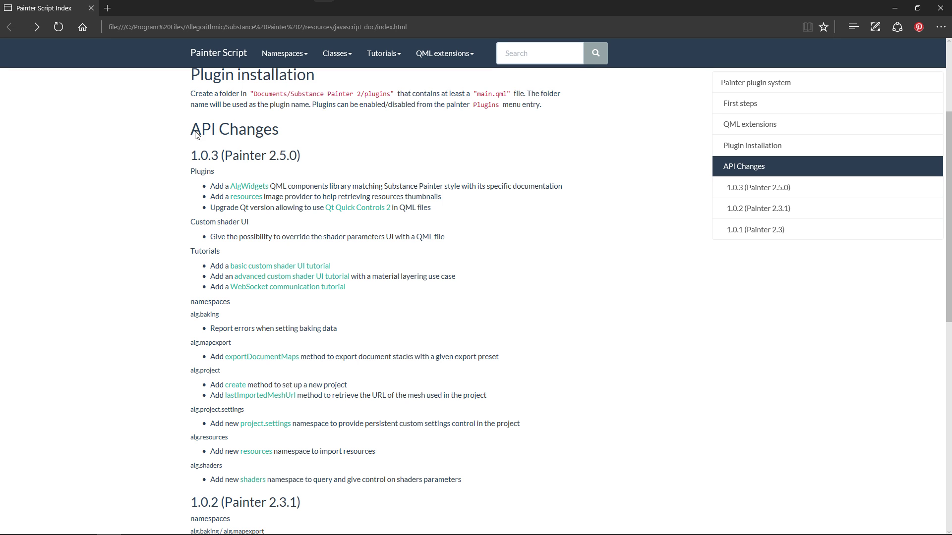
pyautogui.scroll(-3, 229, 136)
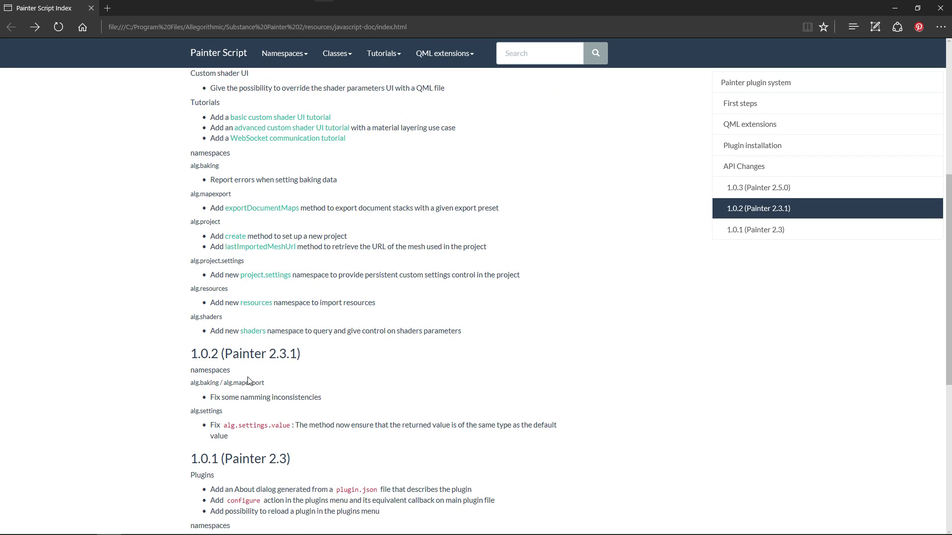
pyautogui.scroll(2, 250, 347)
pyautogui.scroll(2, 250, 318)
pyautogui.scroll(-2, 255, 283)
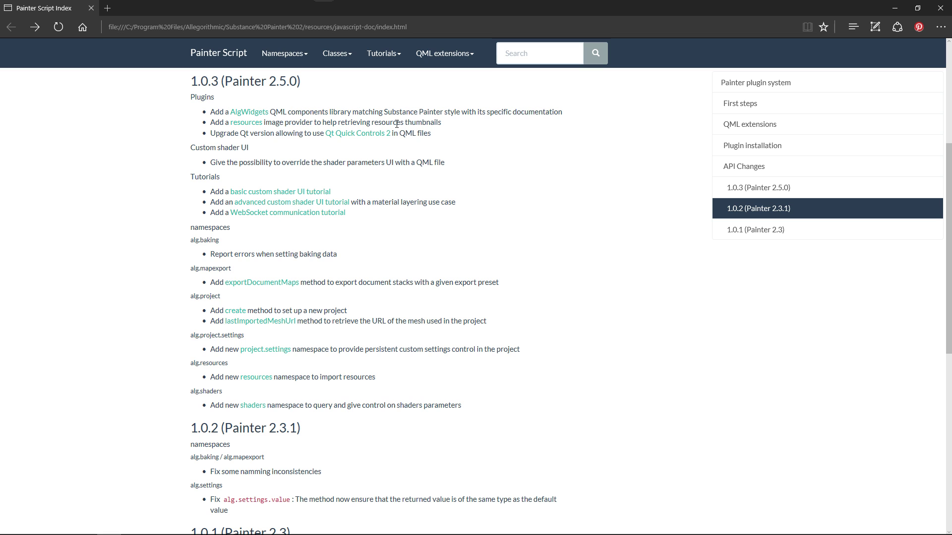
# - Open the AlgWidgets documentation, read through its list of widgets, and return to the script index
pyautogui.click(250, 113)
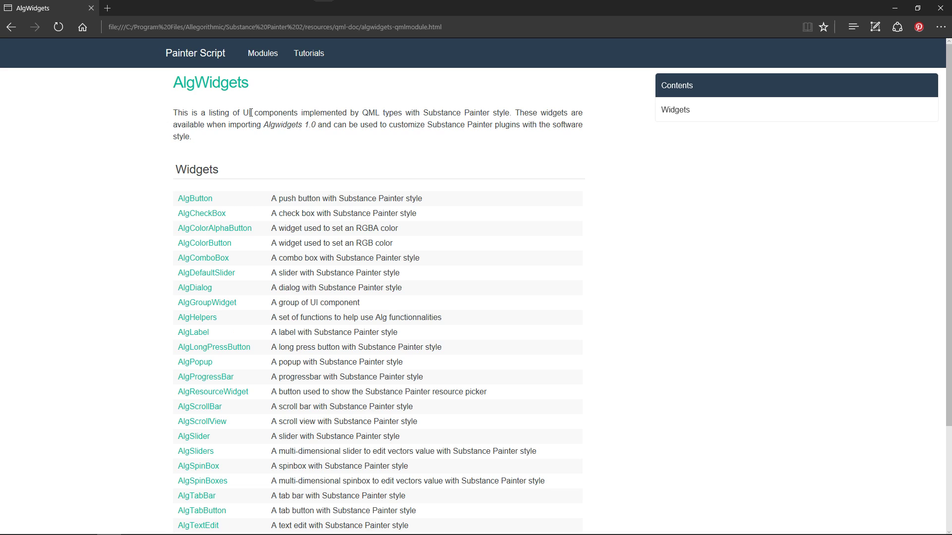
pyautogui.scroll(-3, 320, 224)
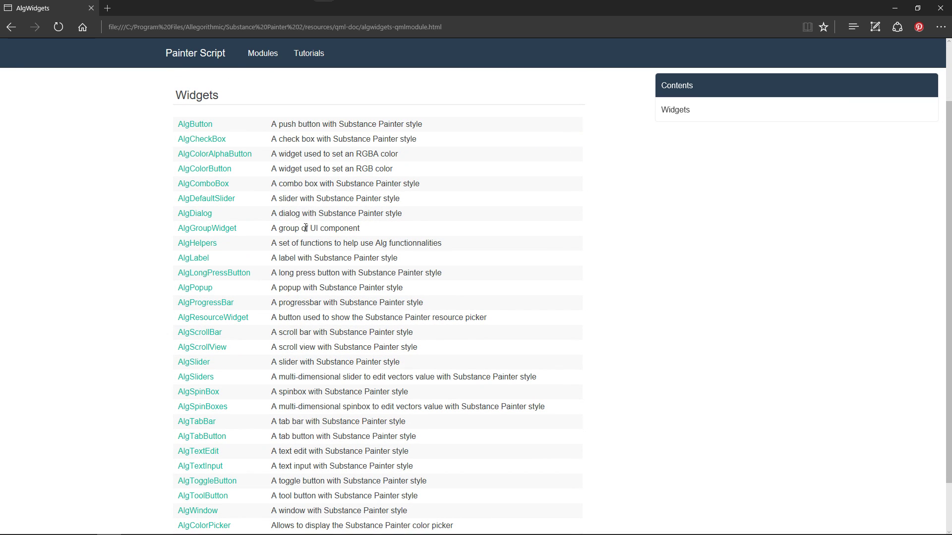
pyautogui.scroll(-2, 229, 199)
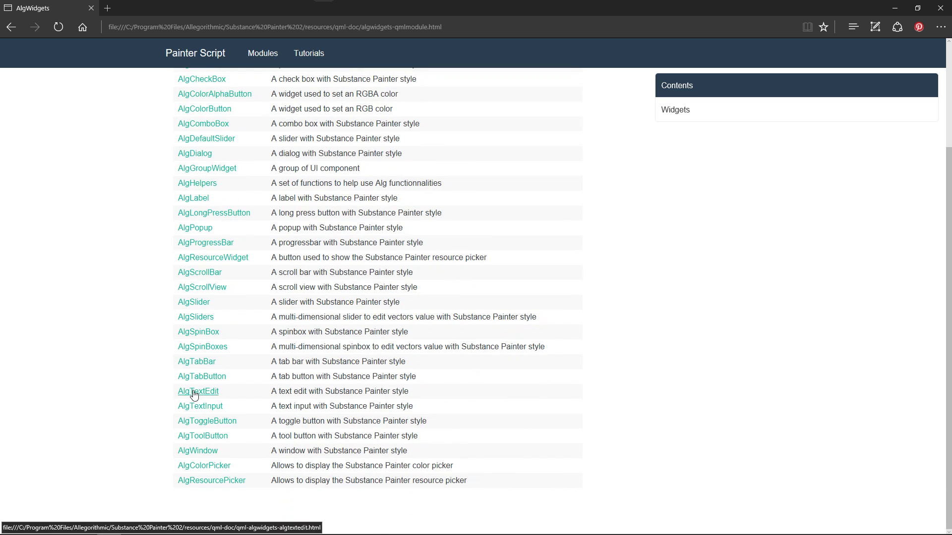
pyautogui.scroll(5, 209, 347)
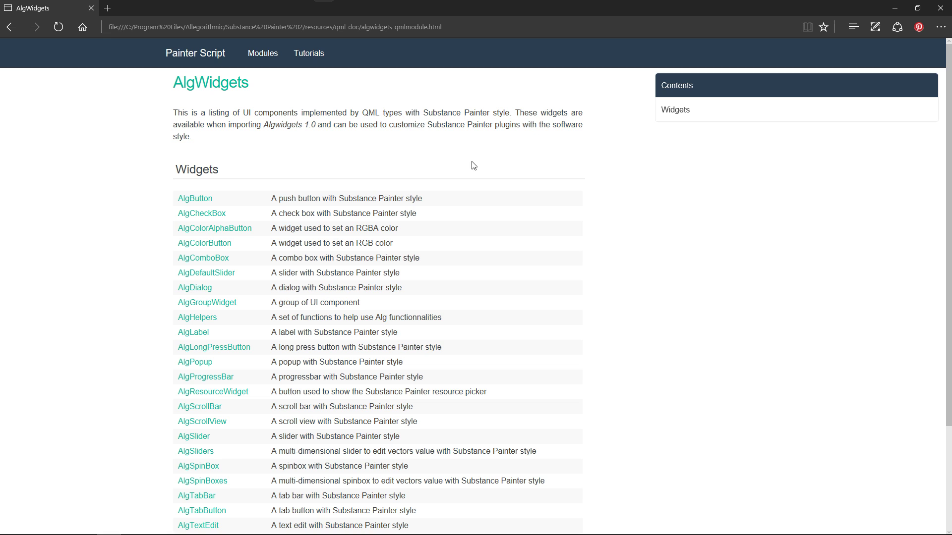
pyautogui.click(11, 28)
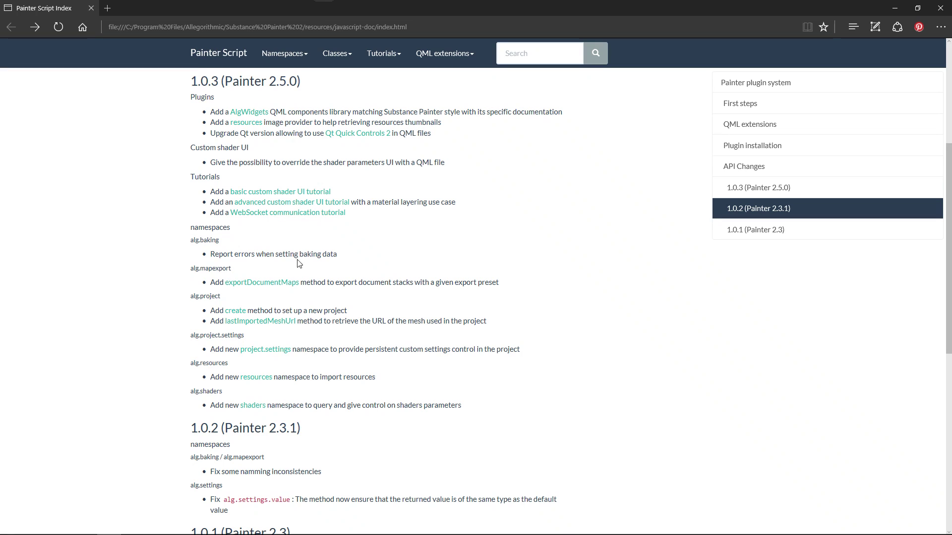
# - View the documentation page on resource thumbnails and return to the script index
pyautogui.click(246, 123)
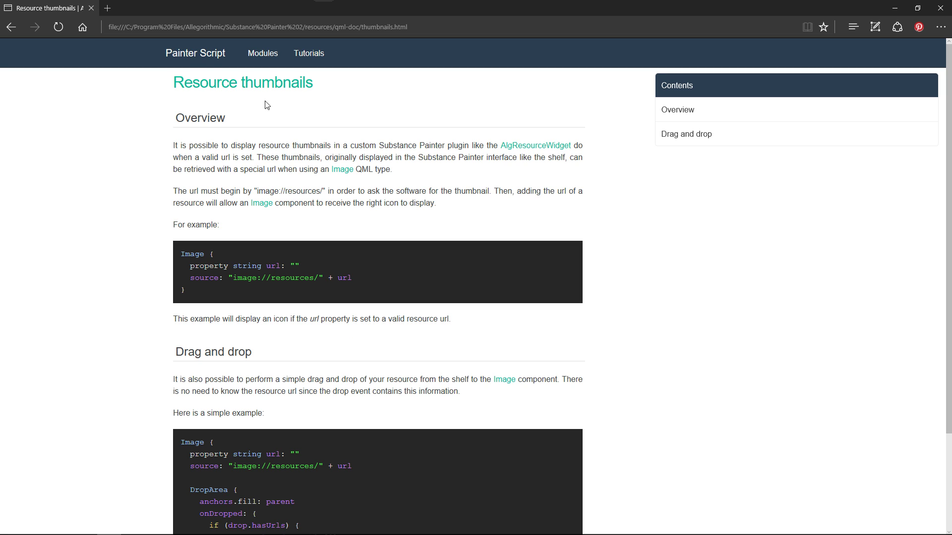
pyautogui.click(11, 27)
pyautogui.scroll(-5, 360, 273)
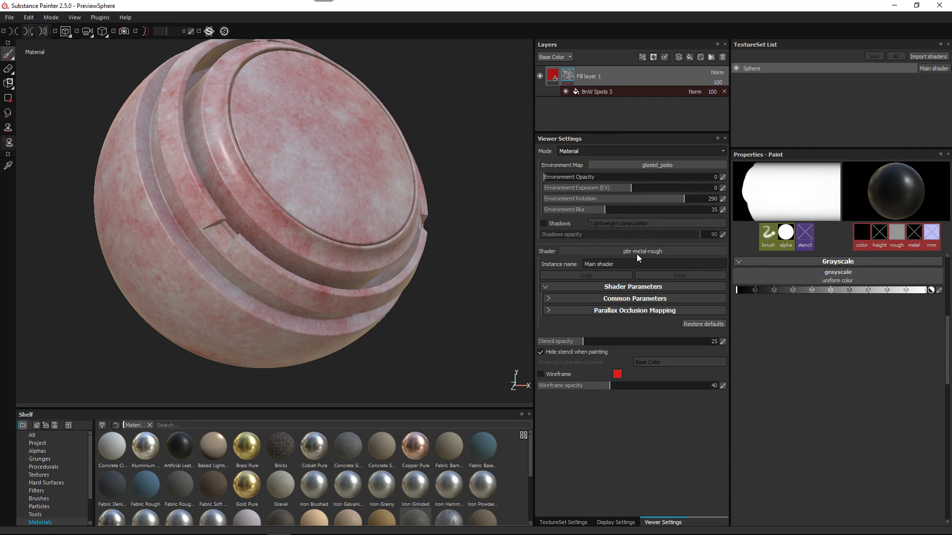
# - Expand the shader's Parallax Occlusion Mapping parameters in Substance Painter, and switch to the browser to view the documented tutorials and namespace changes
pyautogui.click(562, 311)
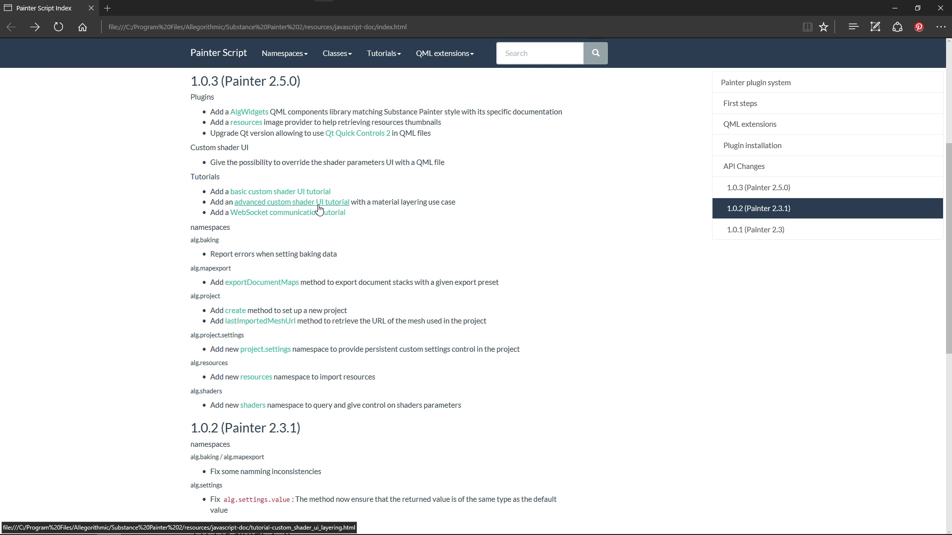
pyautogui.scroll(-2, 477, 292)
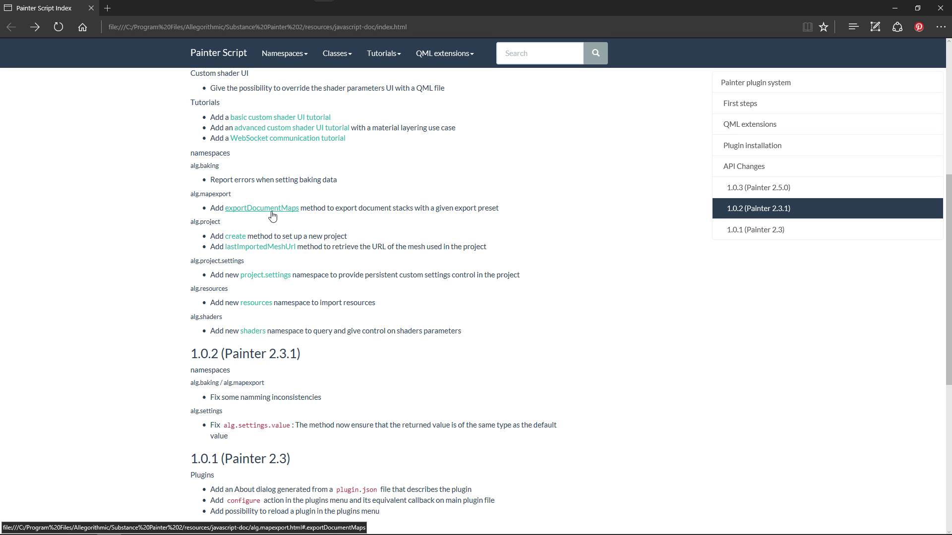
# - Switch to Substance Painter, view the export presets' configuration in the Export document dialog, and cancel the export
pyautogui.hotkey('alt', 'Tab')
pyautogui.rightClick(345, 220)
pyautogui.click(370, 278)
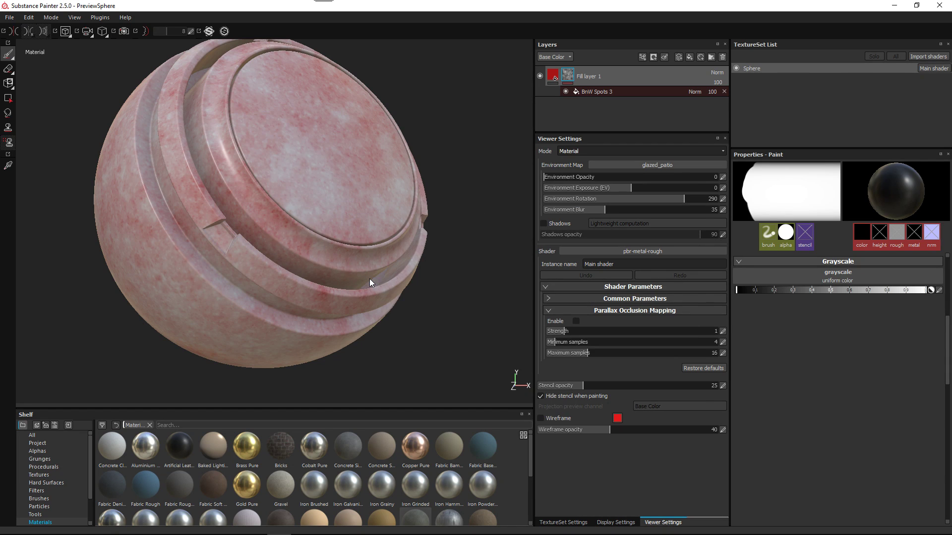
pyautogui.click(293, 128)
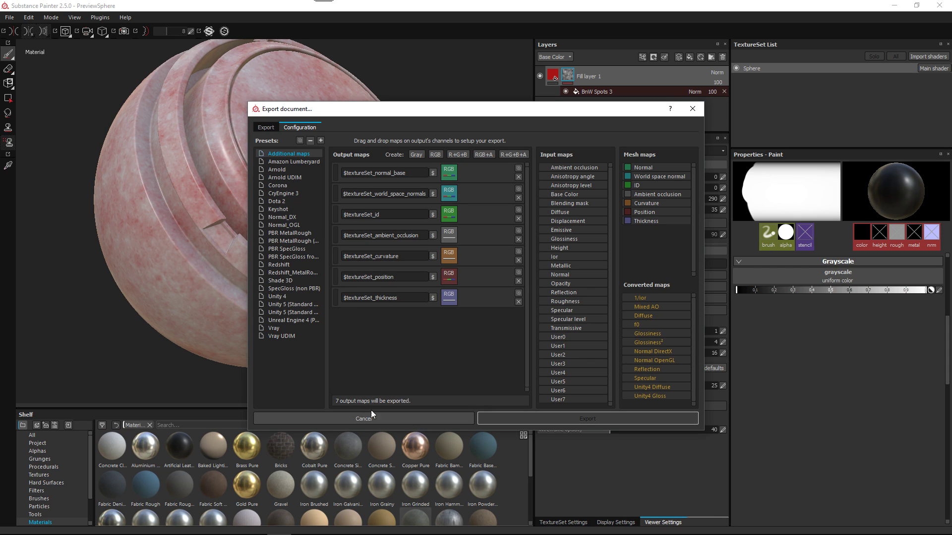
pyautogui.click(398, 421)
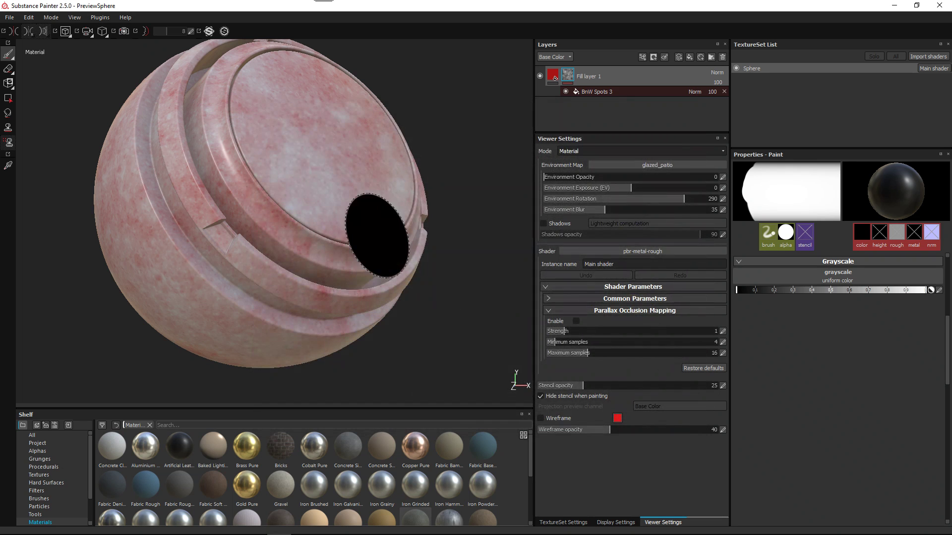
# - Switch back to the script index in the browser and look over the 1.0.3 tutorials and namespace additions
pyautogui.hotkey('alt', 'Tab')
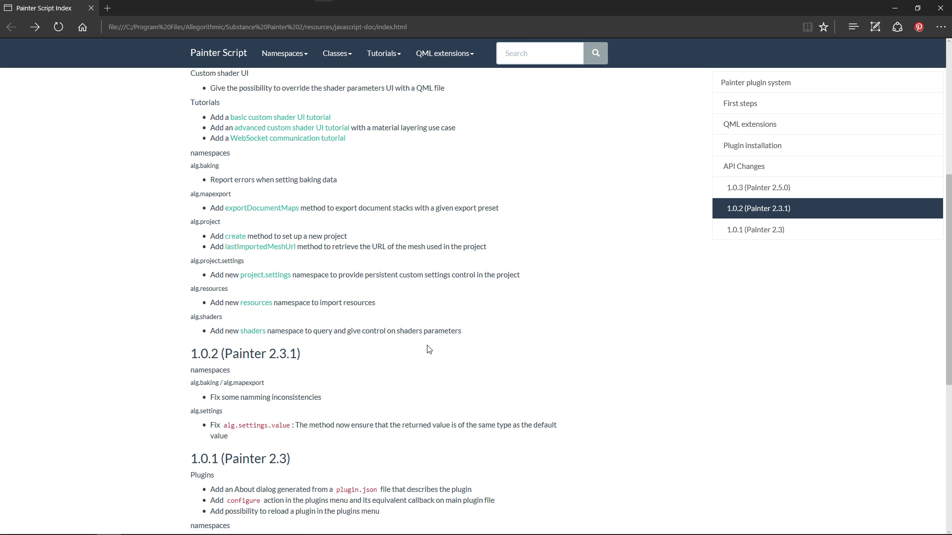
pyautogui.scroll(2, 292, 342)
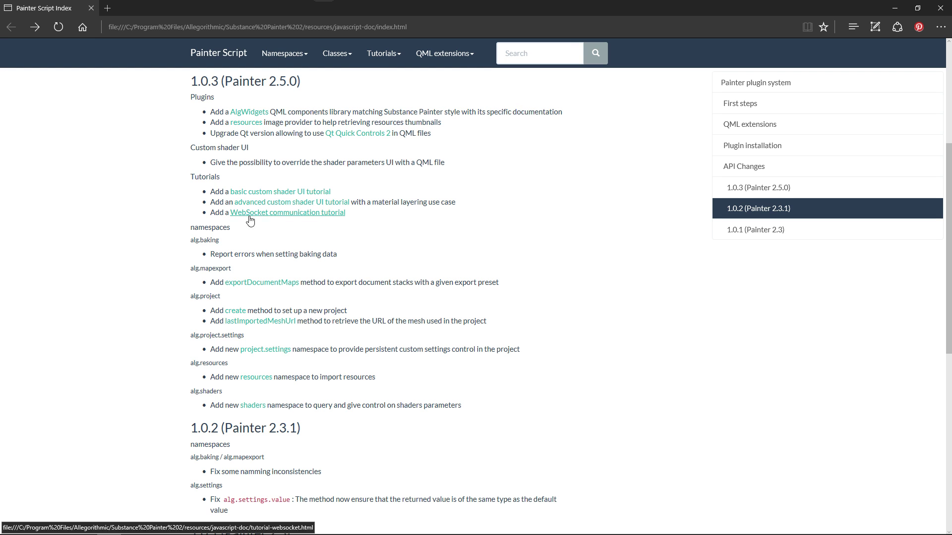
pyautogui.scroll(2, 303, 278)
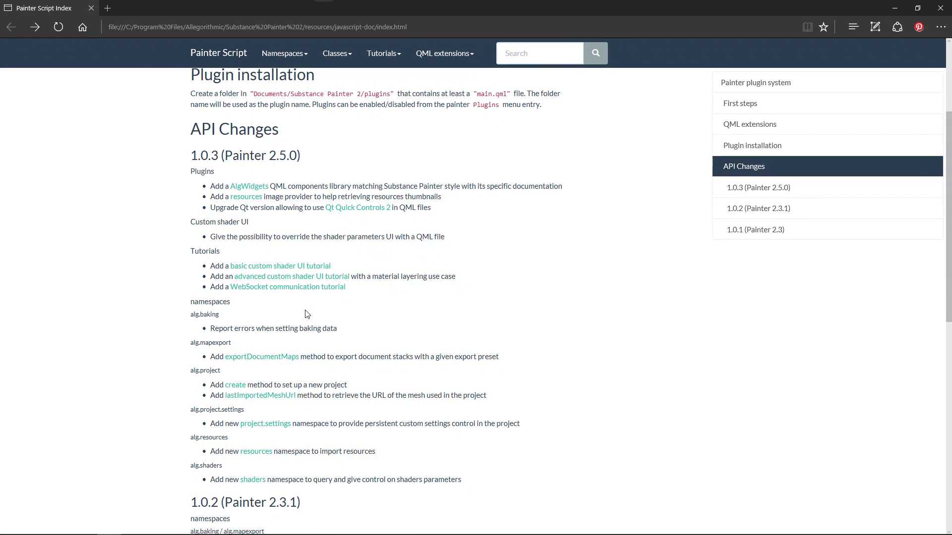
pyautogui.scroll(2, 306, 311)
pyautogui.scroll(-2, 305, 312)
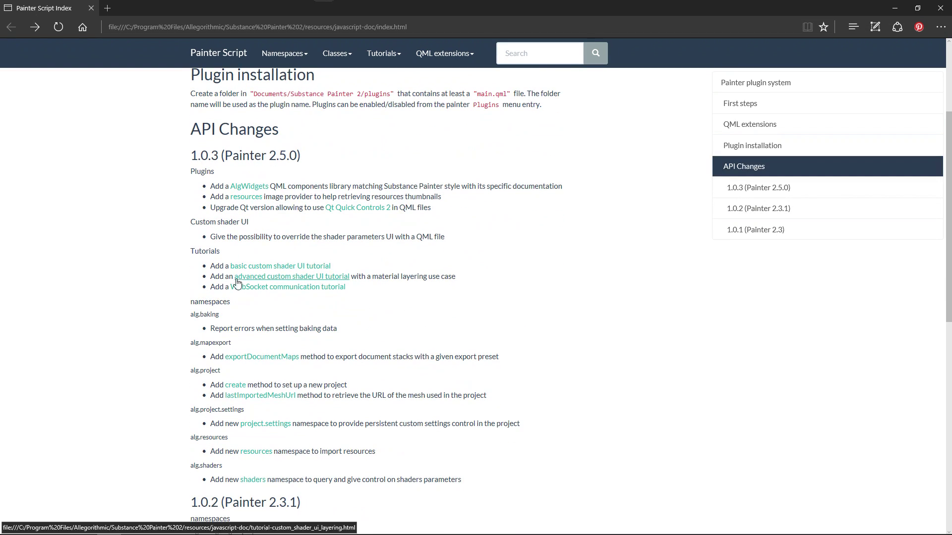
# - Open the WebSocket communication tutorial, read its browser example and plugin files, and return to the script index
pyautogui.click(267, 287)
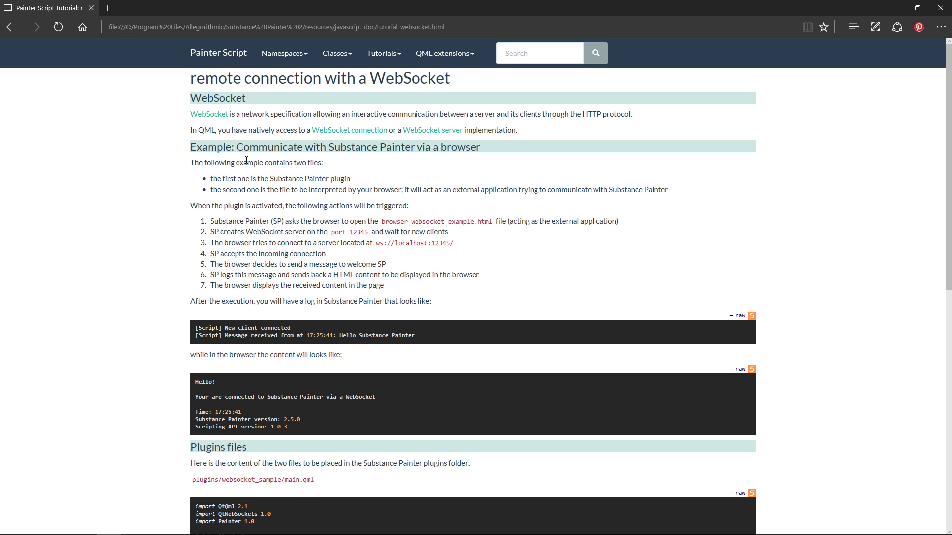
pyautogui.scroll(-2, 260, 309)
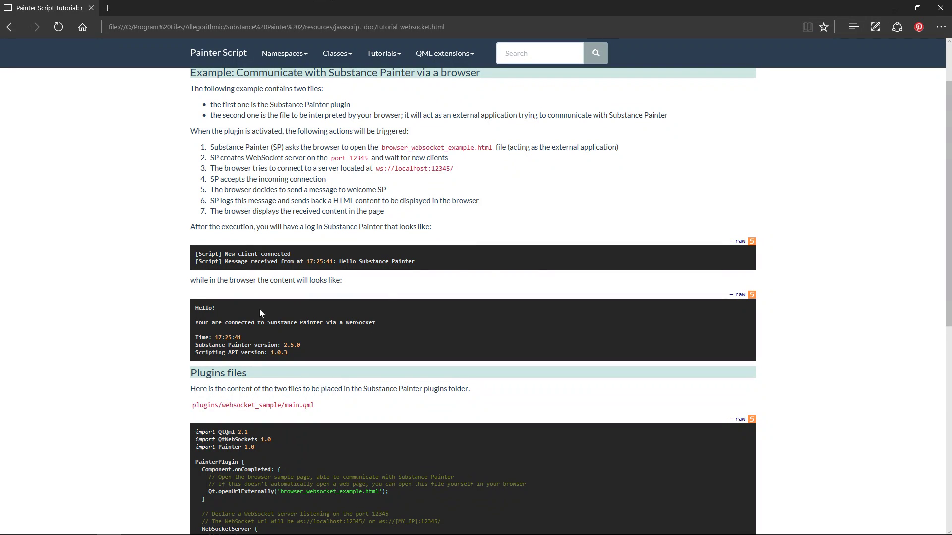
pyautogui.scroll(-2, 377, 358)
pyautogui.scroll(2, 379, 358)
pyautogui.click(10, 27)
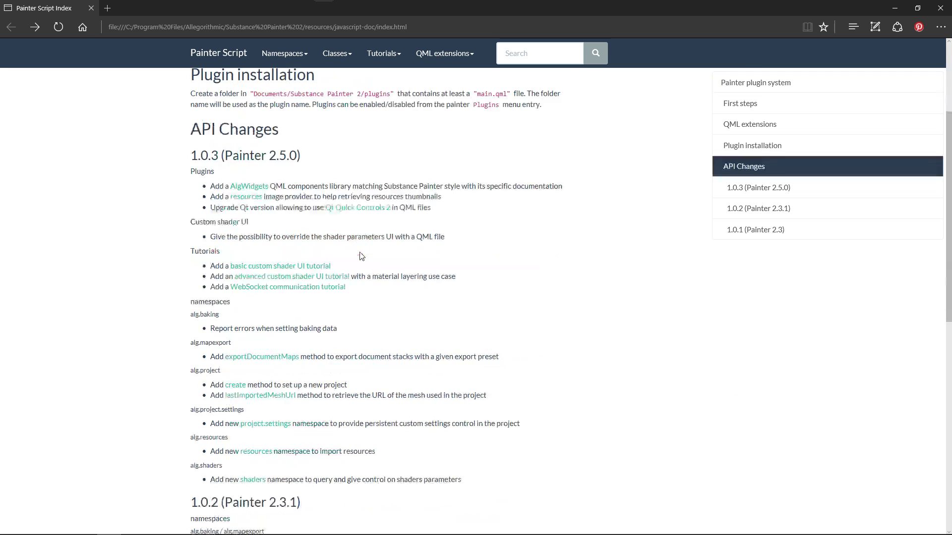